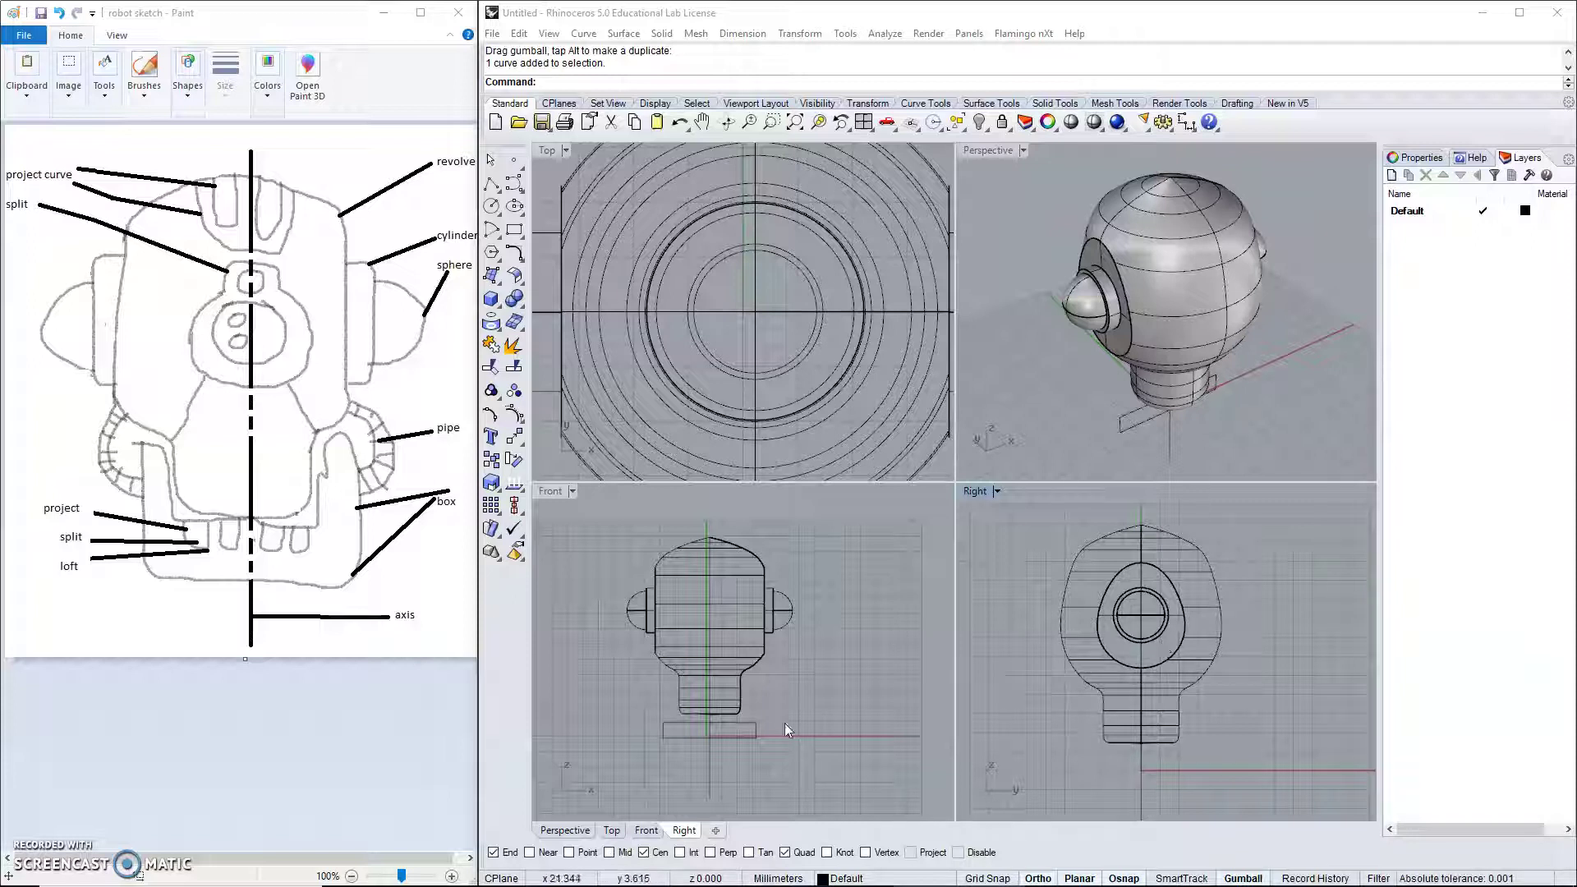
# Select the base rectangle beneath the robot's neck.
pyautogui.scroll(8, 760, 733)
pyautogui.rightClick(754, 727)
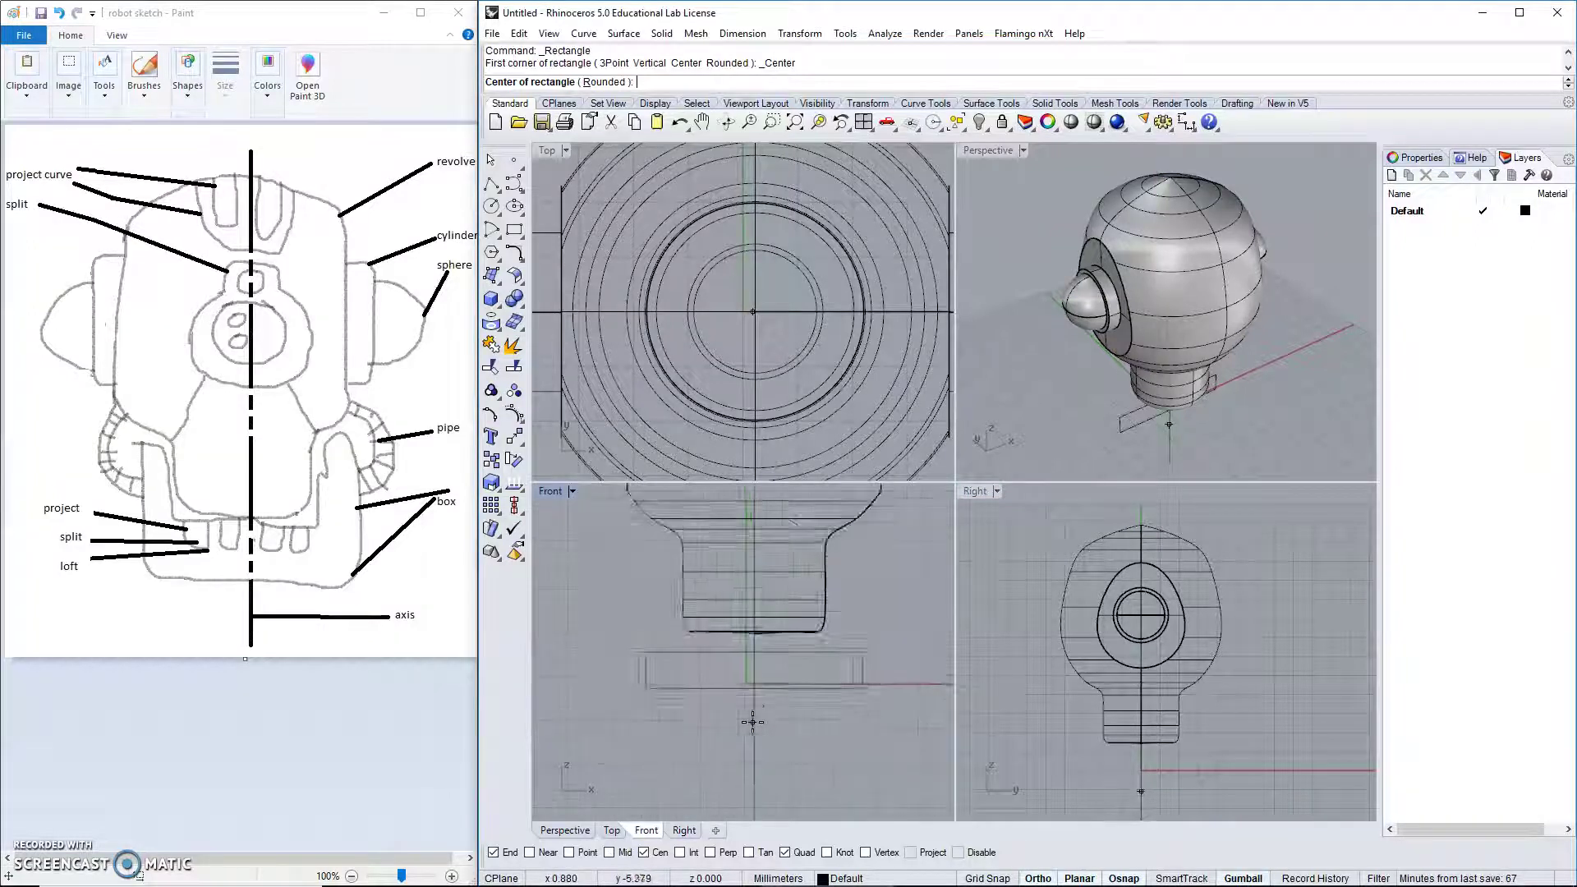
pyautogui.press('Escape')
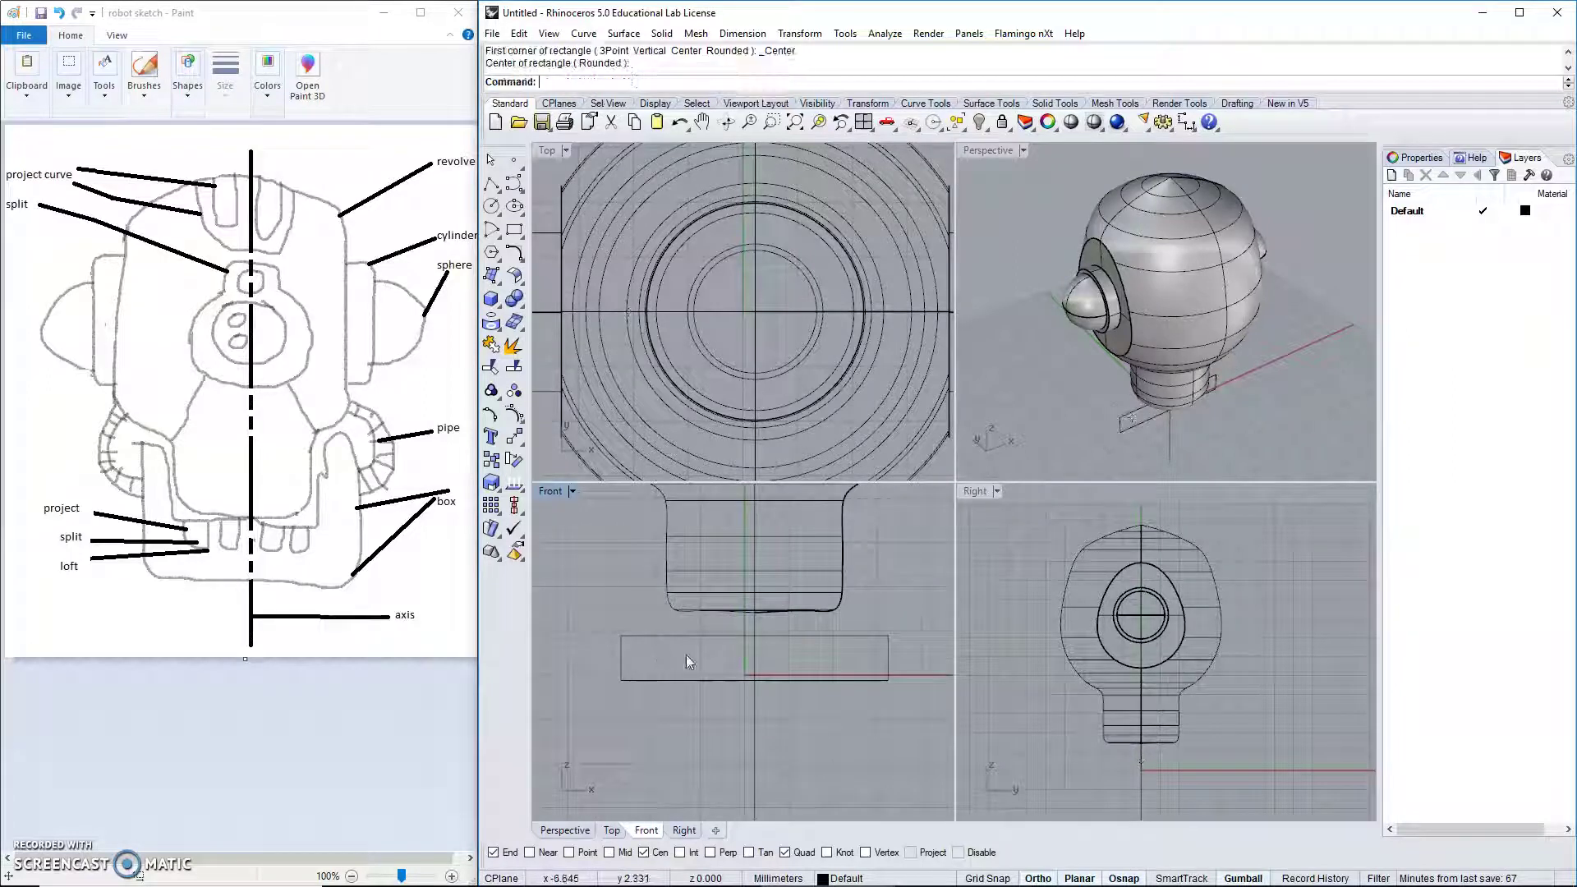
pyautogui.click(687, 636)
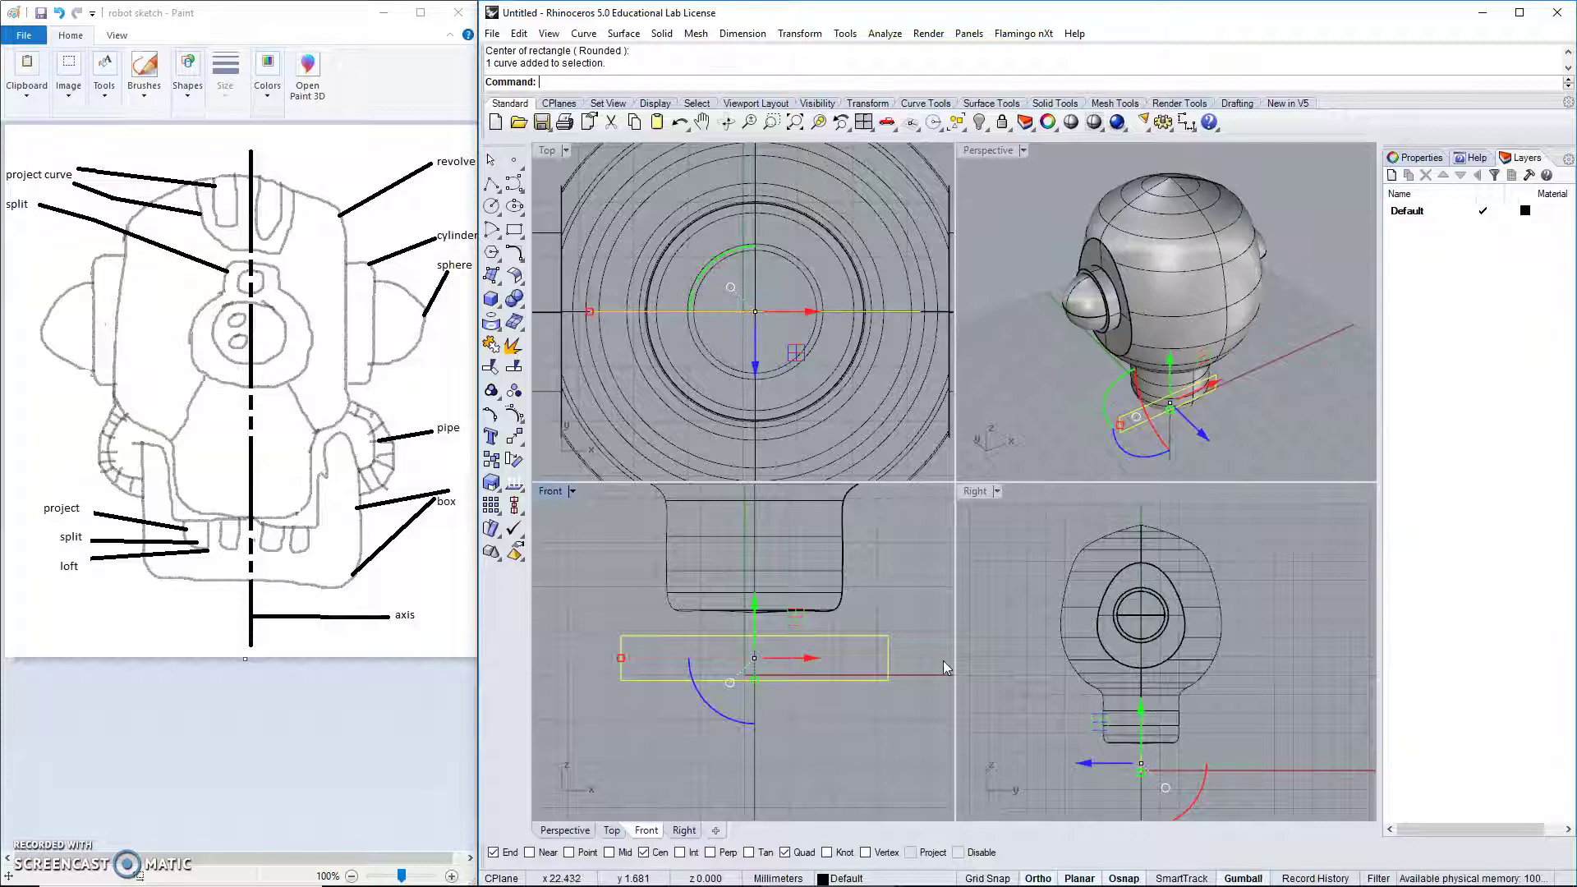
pyautogui.click(1037, 429)
pyautogui.moveTo(1071, 417); pyautogui.dragTo(1187, 352, button='right')
pyautogui.scroll(-5, 1136, 396)
pyautogui.scroll(4, 1016, 524)
pyautogui.click(835, 634)
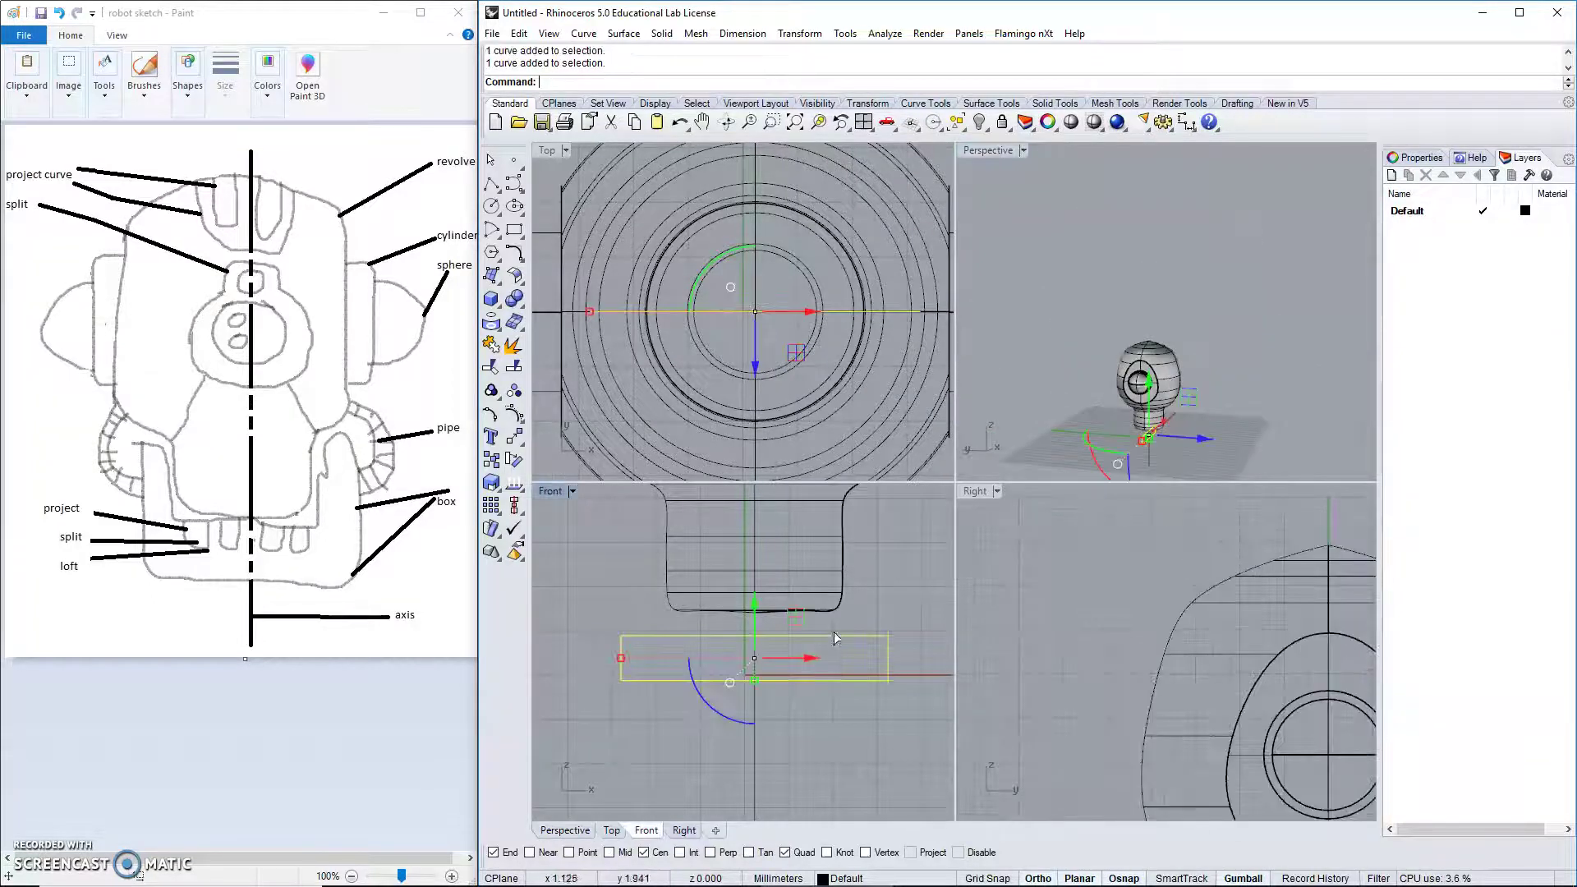
pyautogui.scroll(6, 1133, 388)
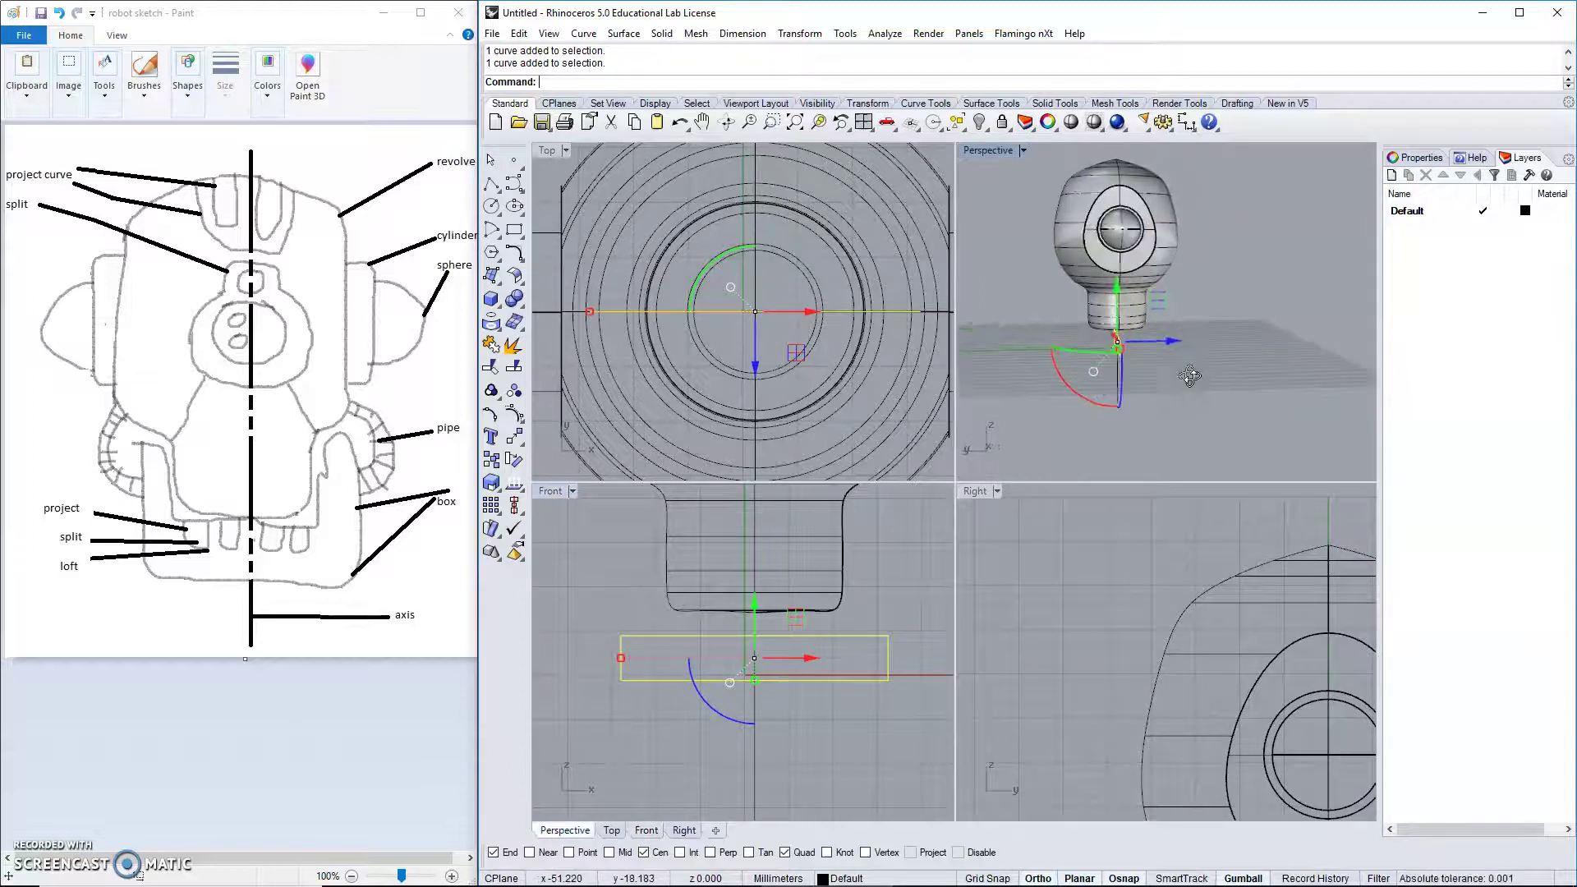
pyautogui.click(1210, 396)
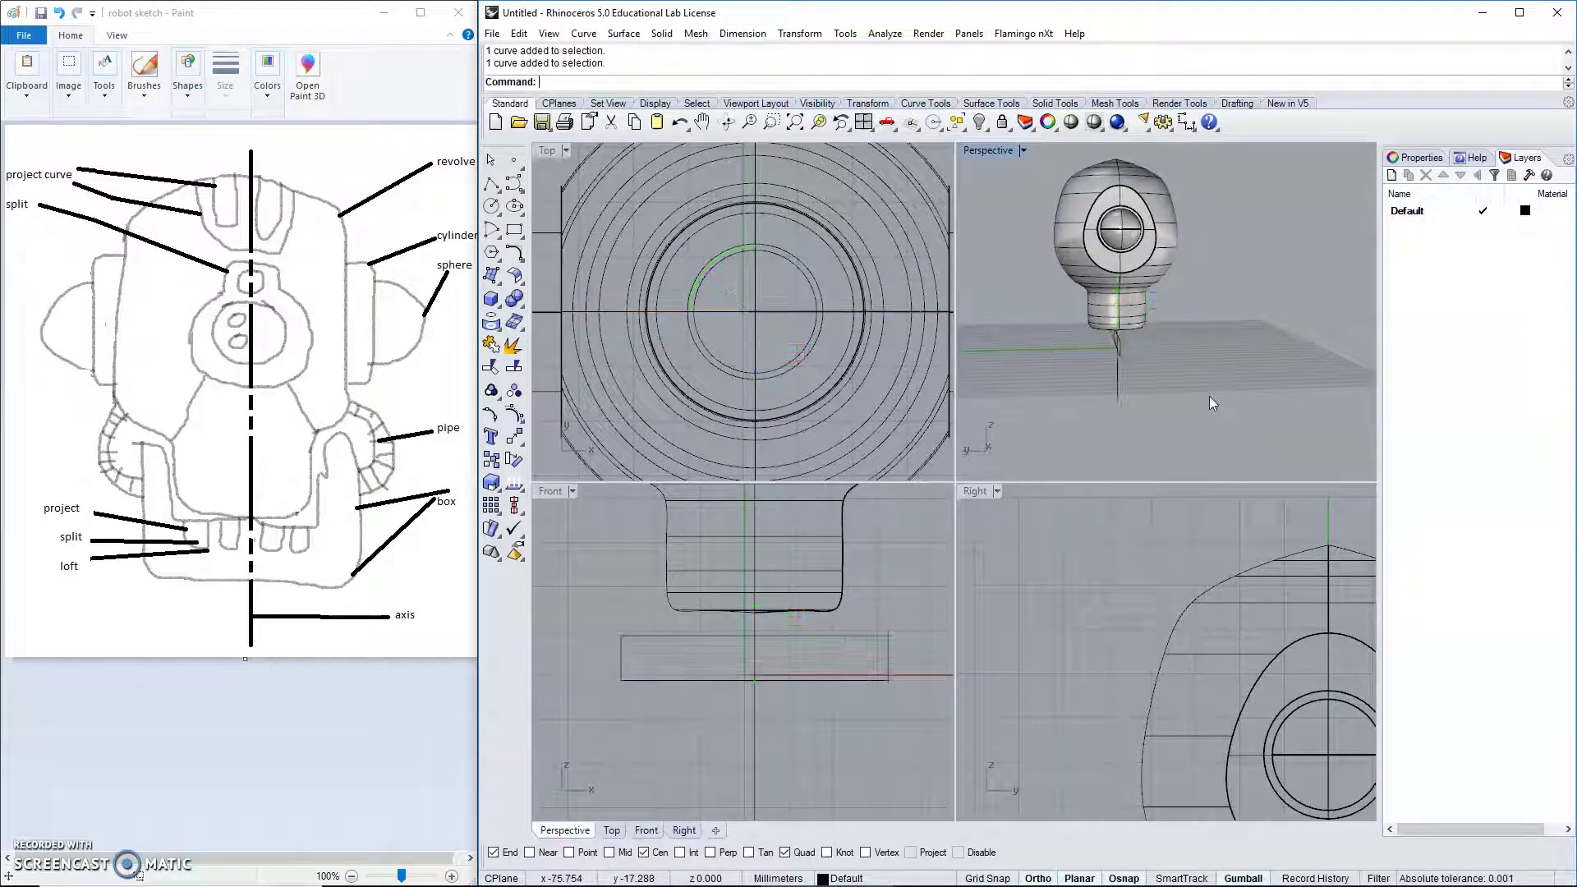
pyautogui.scroll(-4, 1229, 618)
pyautogui.moveTo(1229, 619); pyautogui.dragTo(1163, 583, button='right')
pyautogui.scroll(3, 1185, 618)
pyautogui.click(1111, 339)
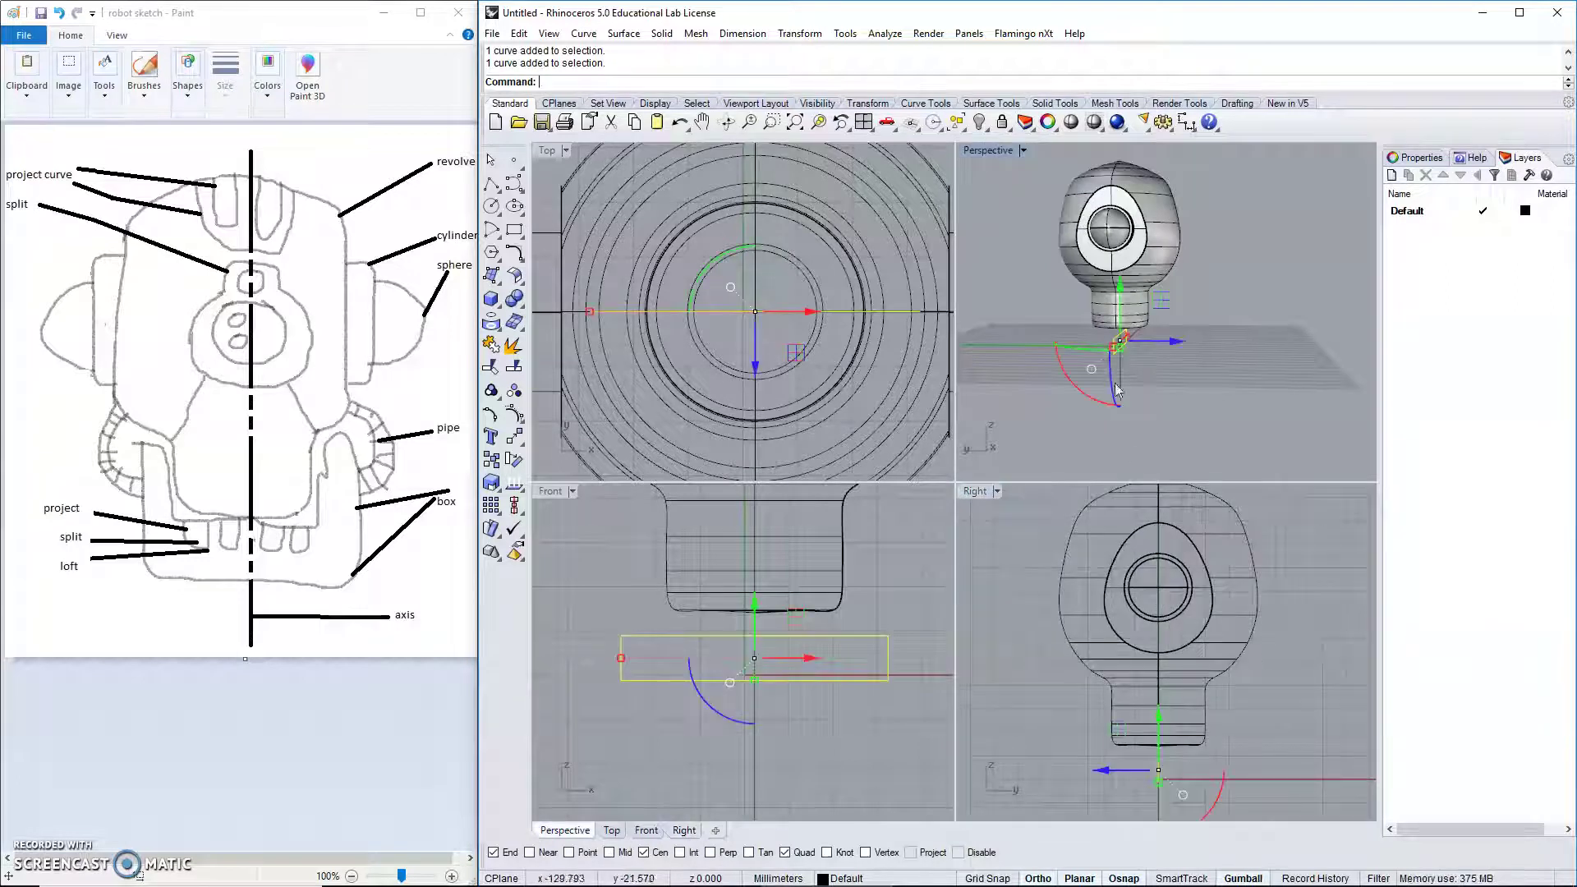
# Extrude the rectangle straight with BothSides=Yes and Solid=Yes into a solid base slab.
pyautogui.click(663, 38)
pyautogui.moveTo(811, 329)
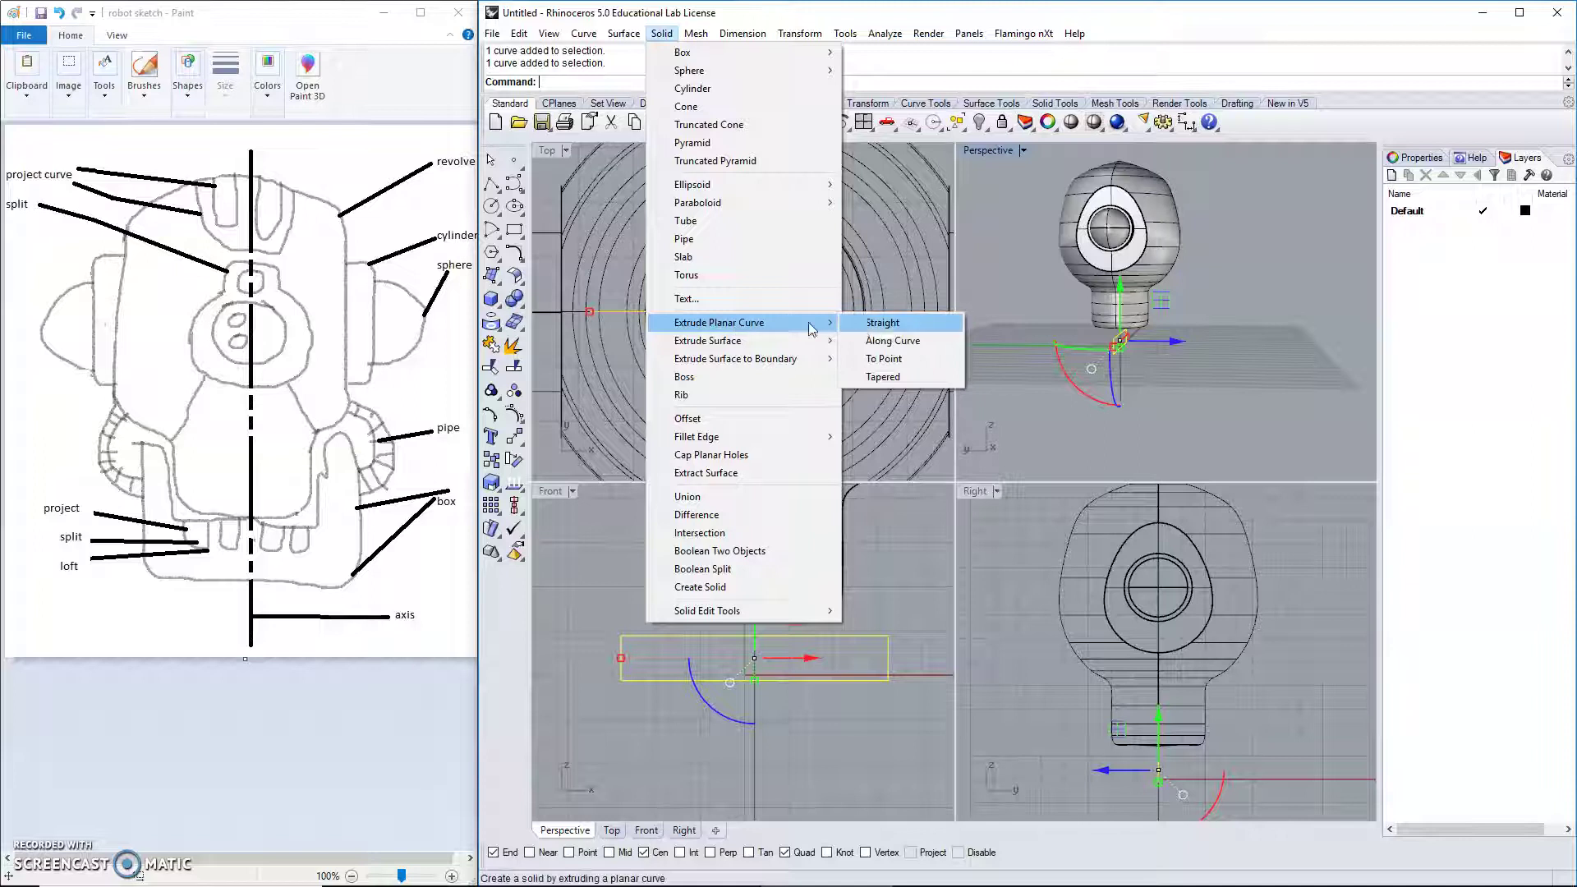
pyautogui.click(883, 322)
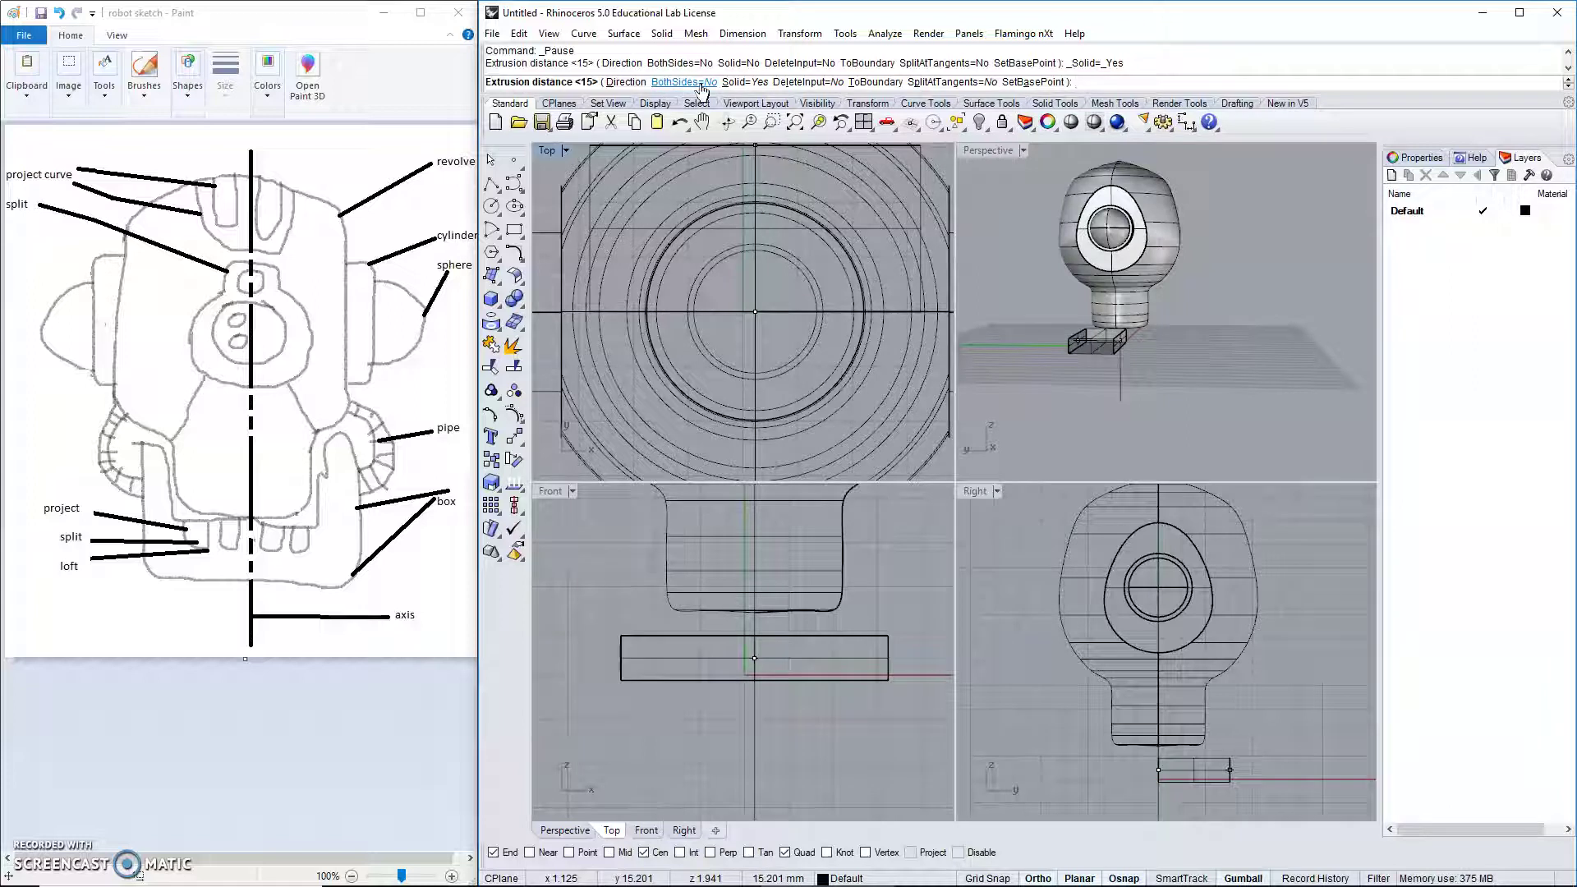
pyautogui.click(702, 81)
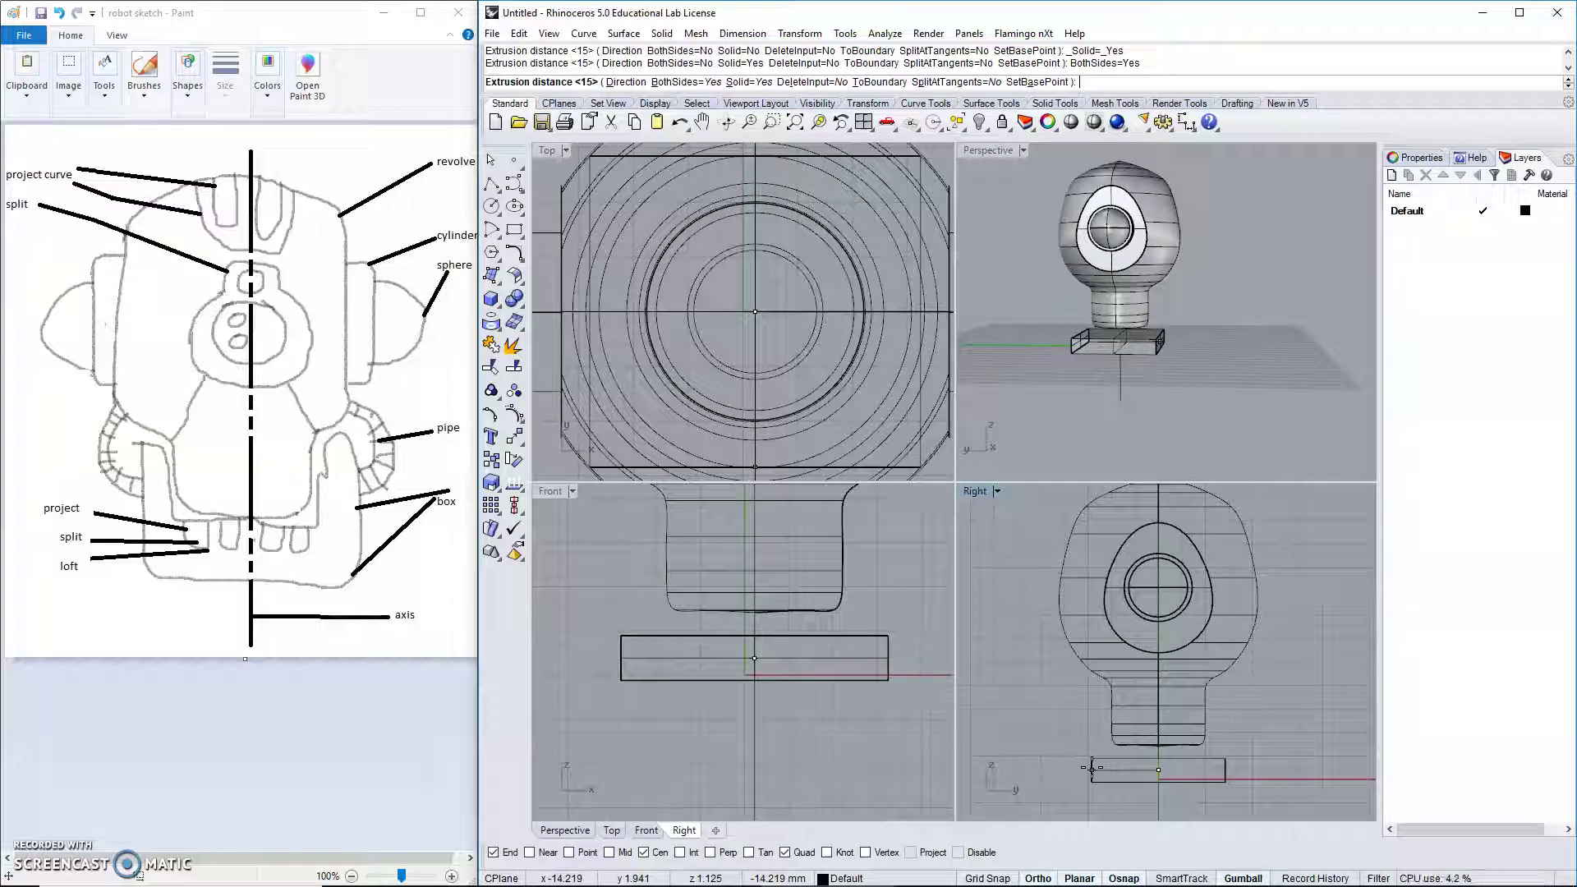
pyautogui.click(1091, 768)
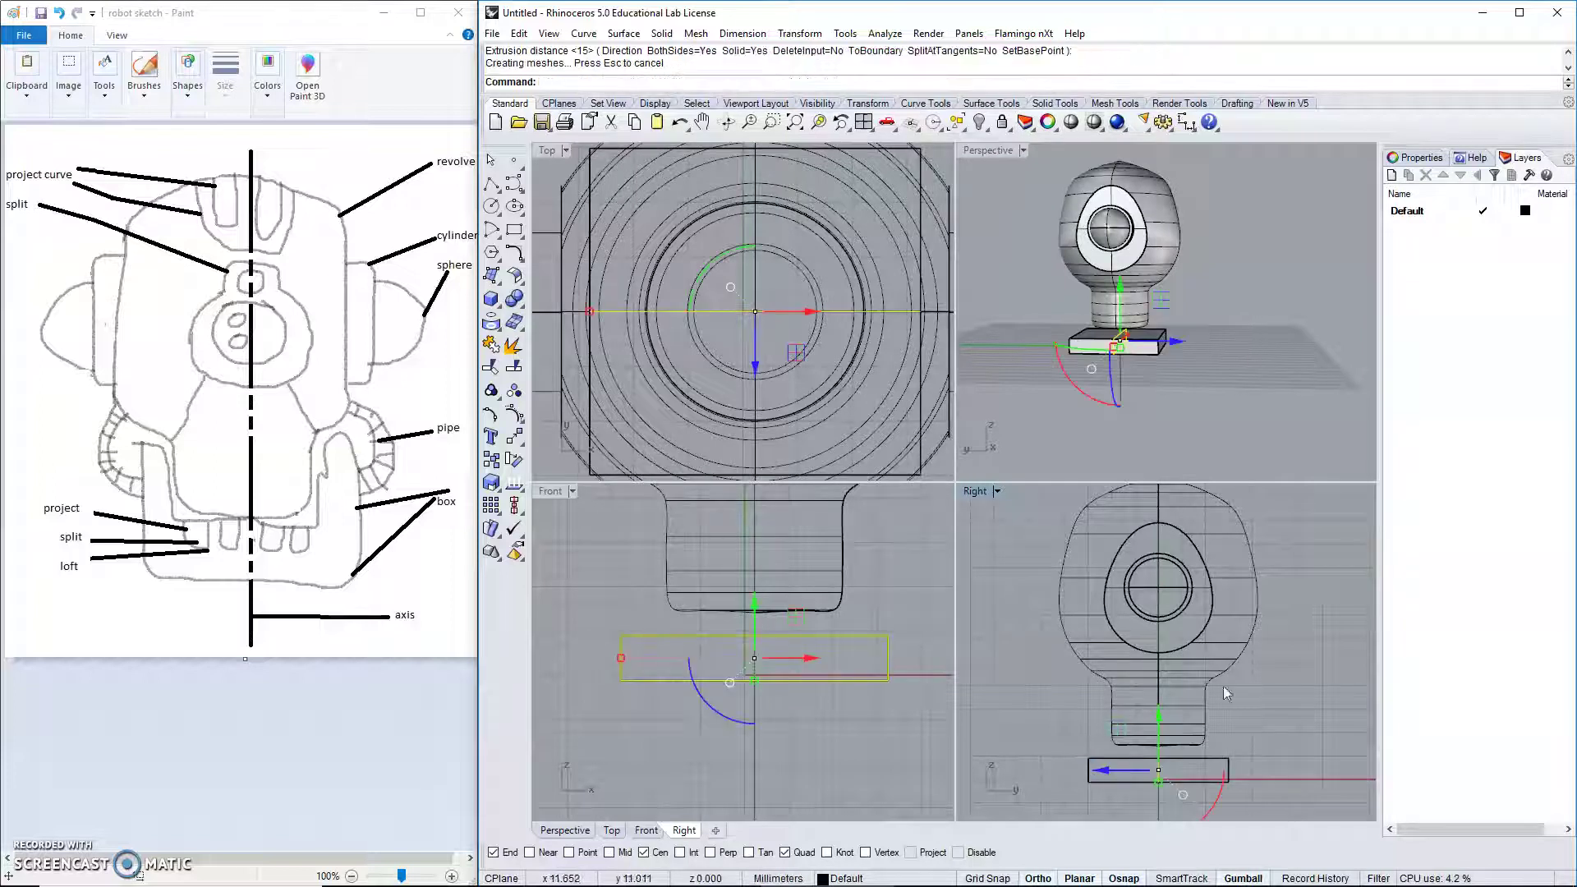
pyautogui.click(1230, 411)
pyautogui.moveTo(1230, 411); pyautogui.dragTo(993, 437, button='right')
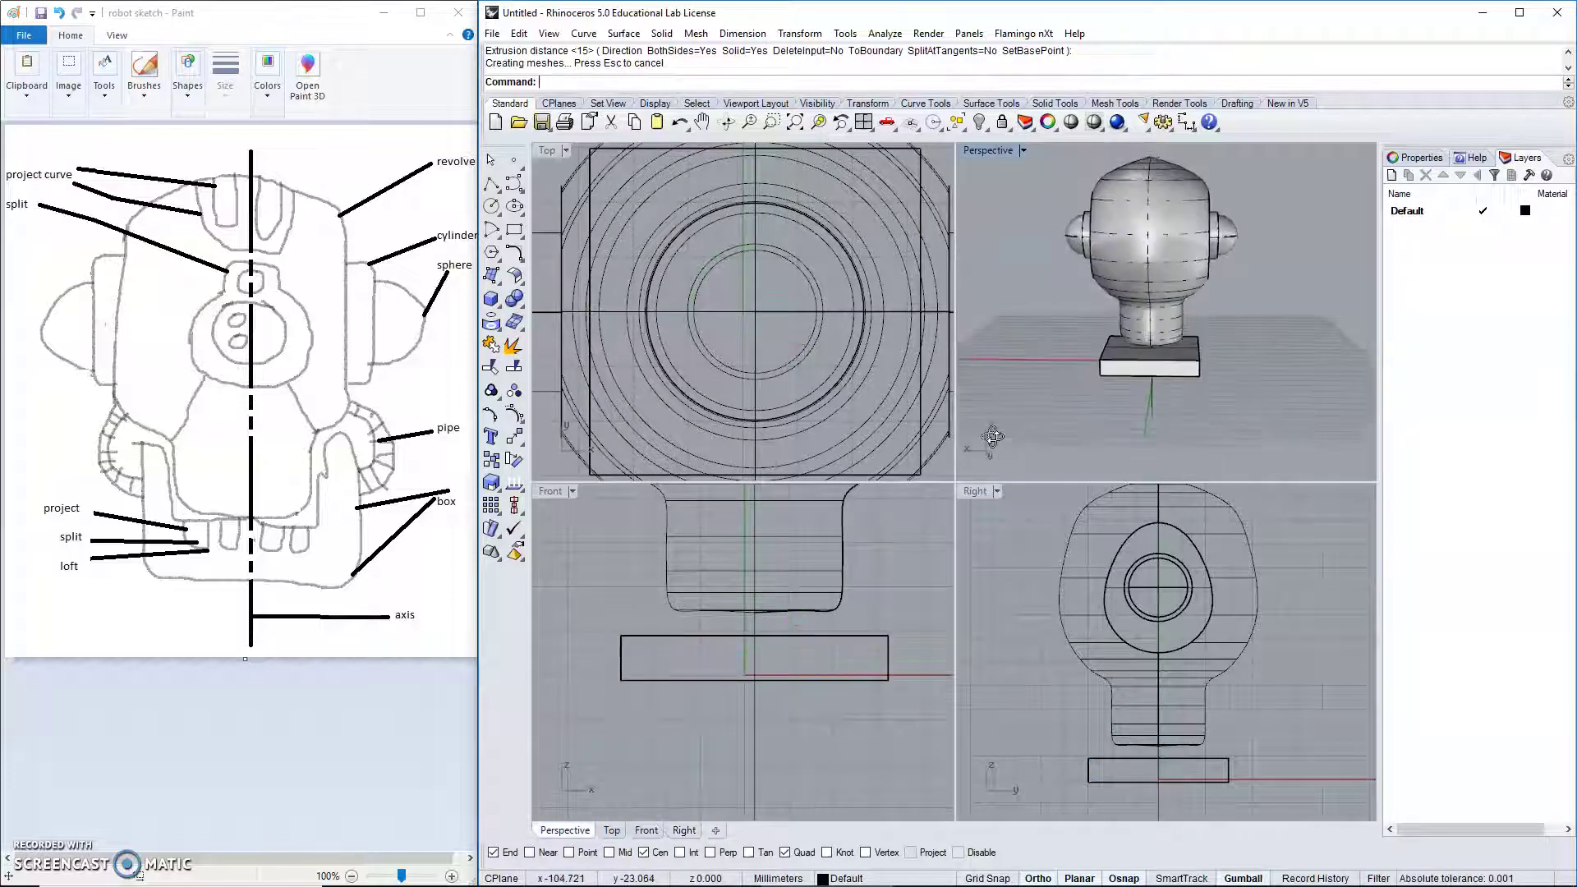
pyautogui.scroll(6, 1204, 386)
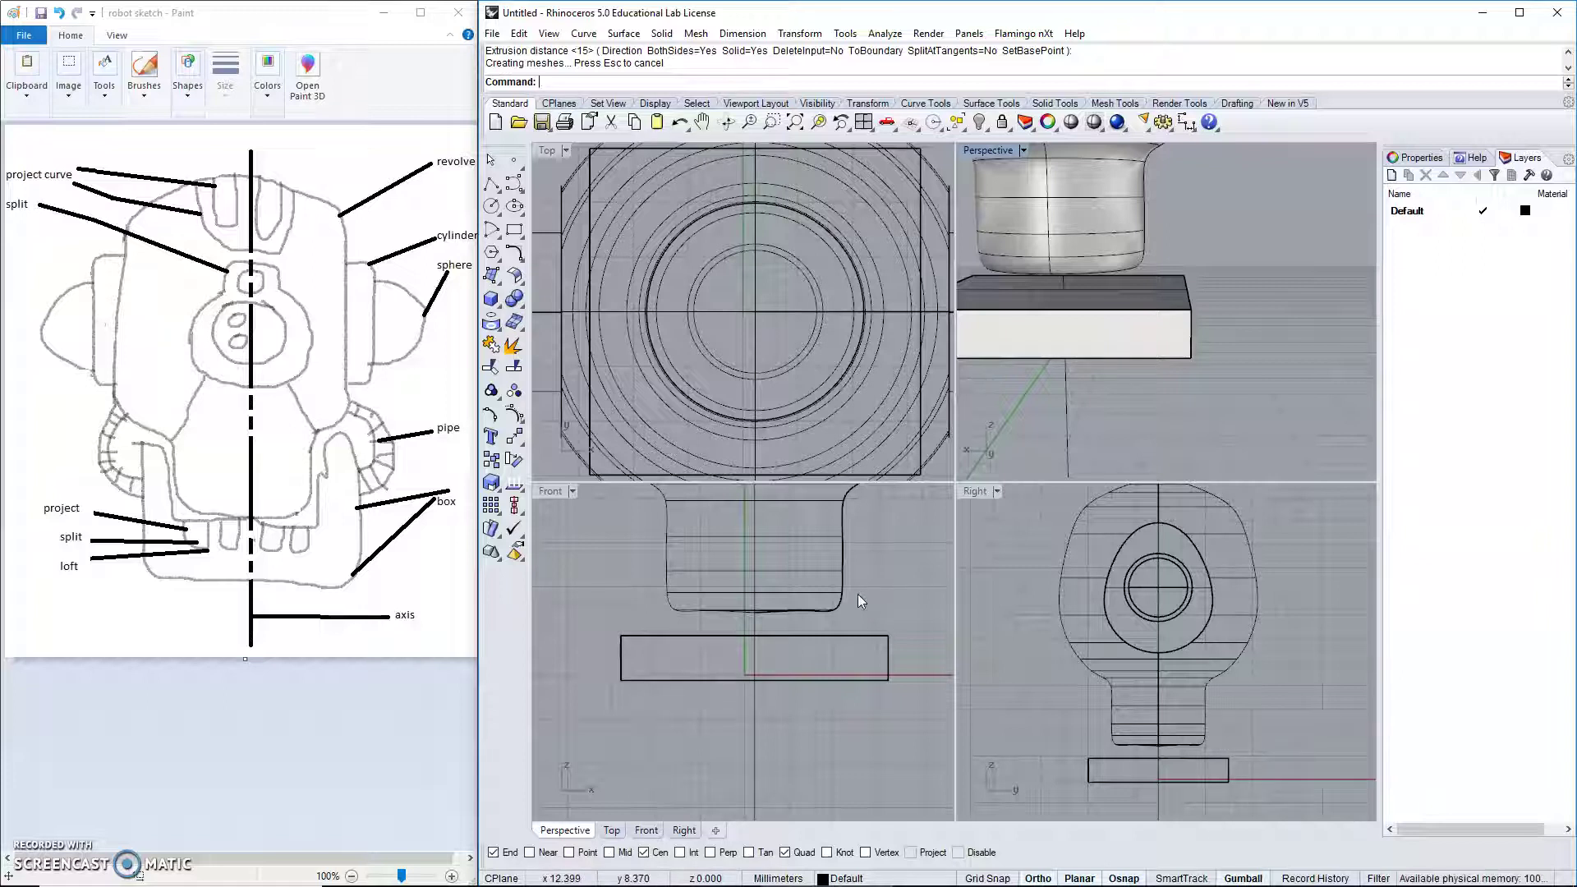
pyautogui.scroll(-4, 723, 386)
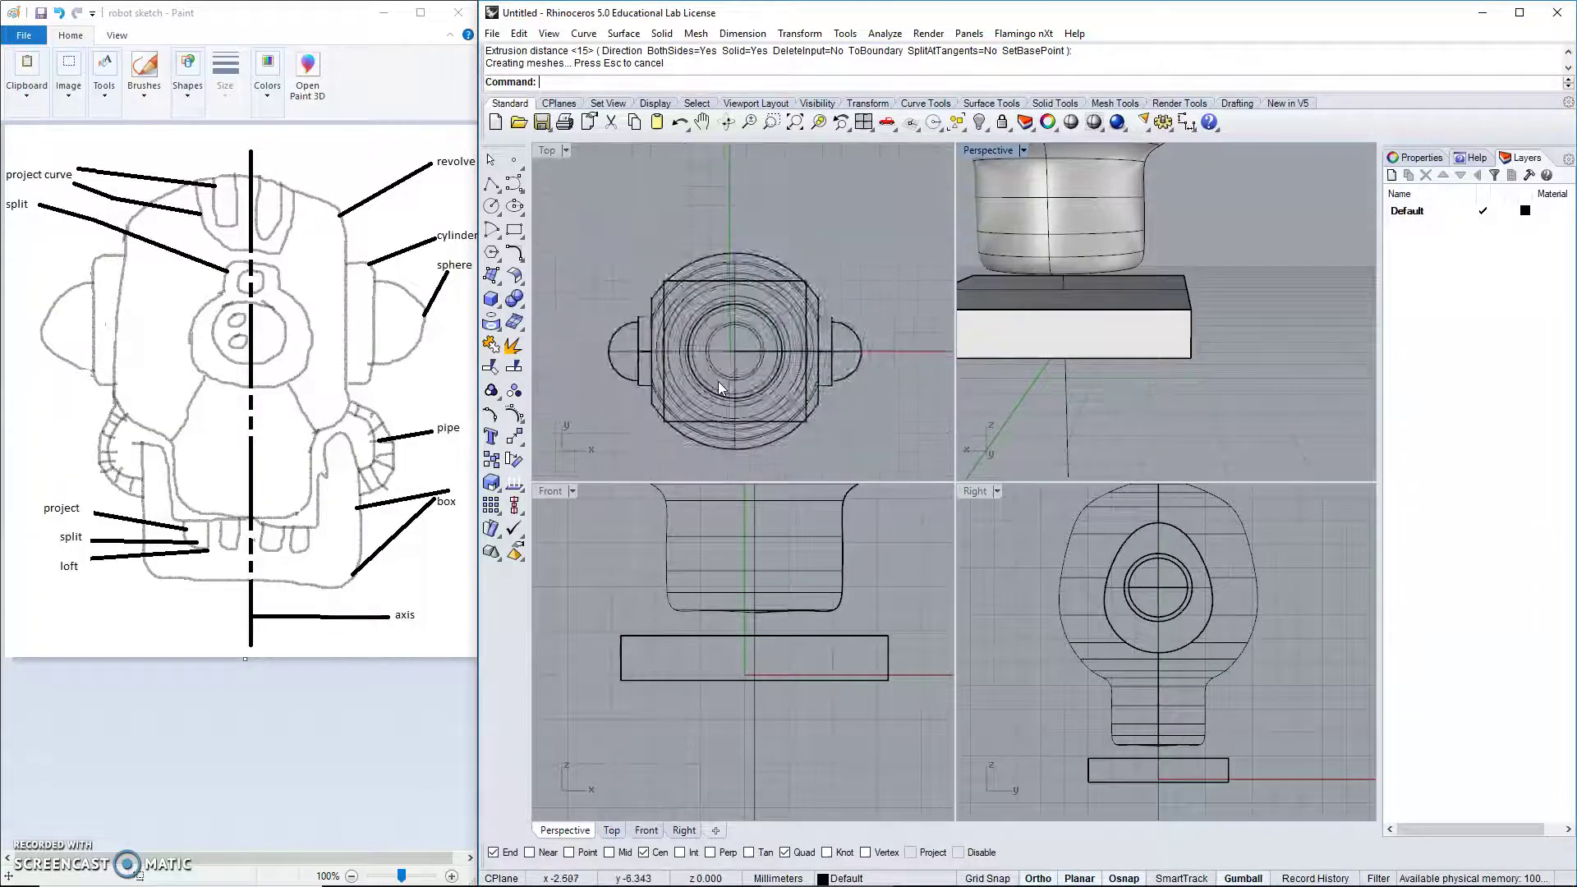
pyautogui.moveTo(1093, 349); pyautogui.dragTo(1195, 396, button='right')
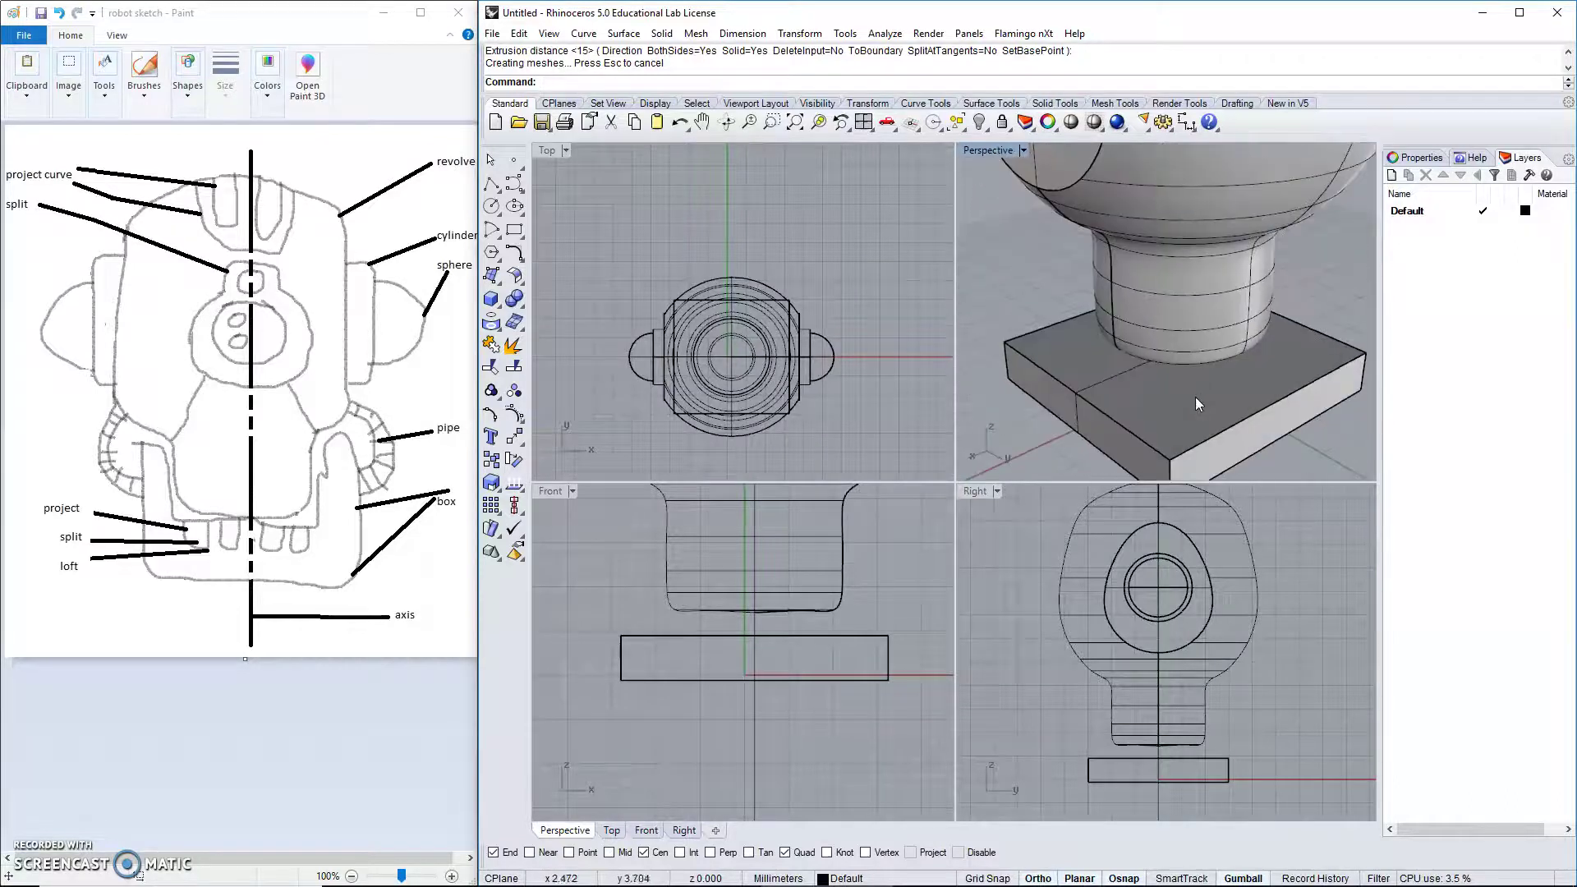
pyautogui.scroll(-5, 1201, 376)
pyautogui.scroll(6, 1288, 377)
pyautogui.moveTo(1288, 377); pyautogui.dragTo(1146, 346, button='right')
pyautogui.scroll(5, 1112, 407)
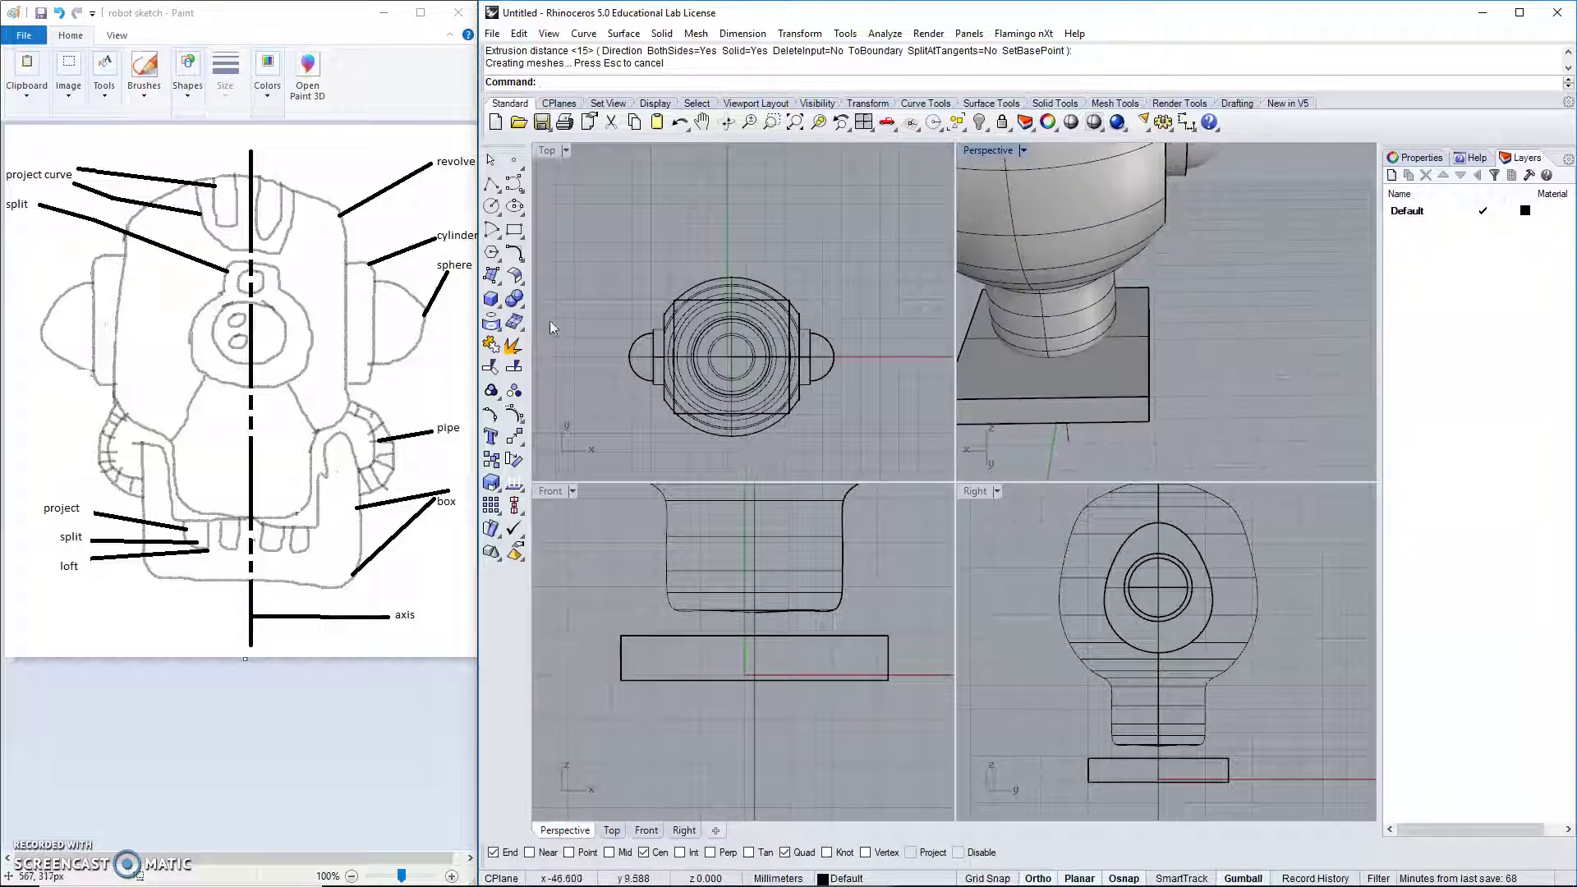
# Draw a box from the slab's end corner, setting its upright height in the Front view.
pyautogui.click(492, 304)
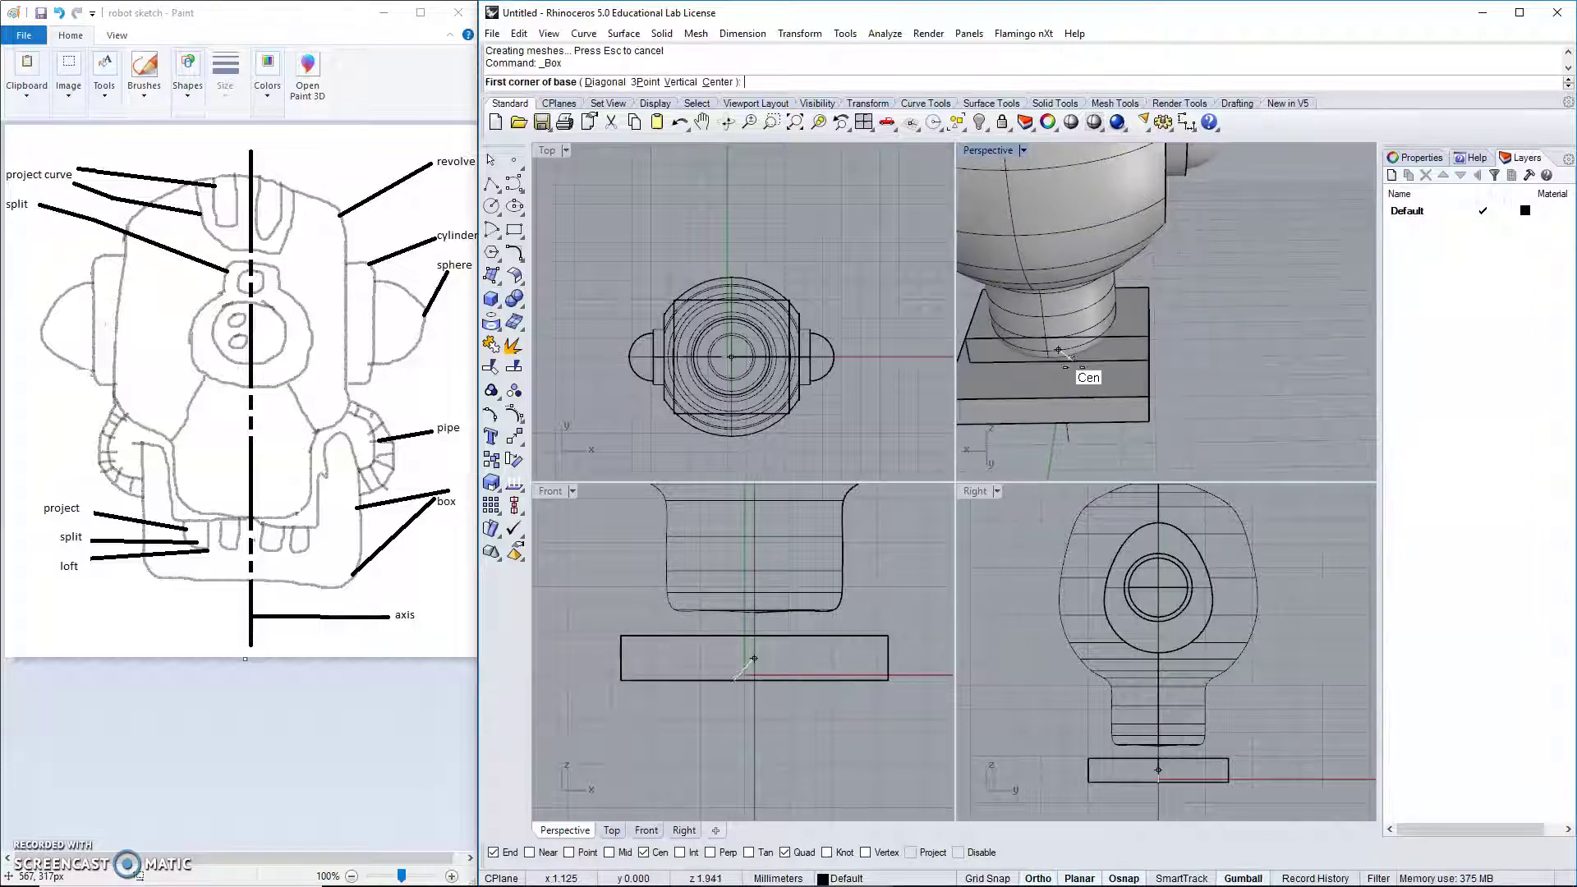
pyautogui.click(1149, 397)
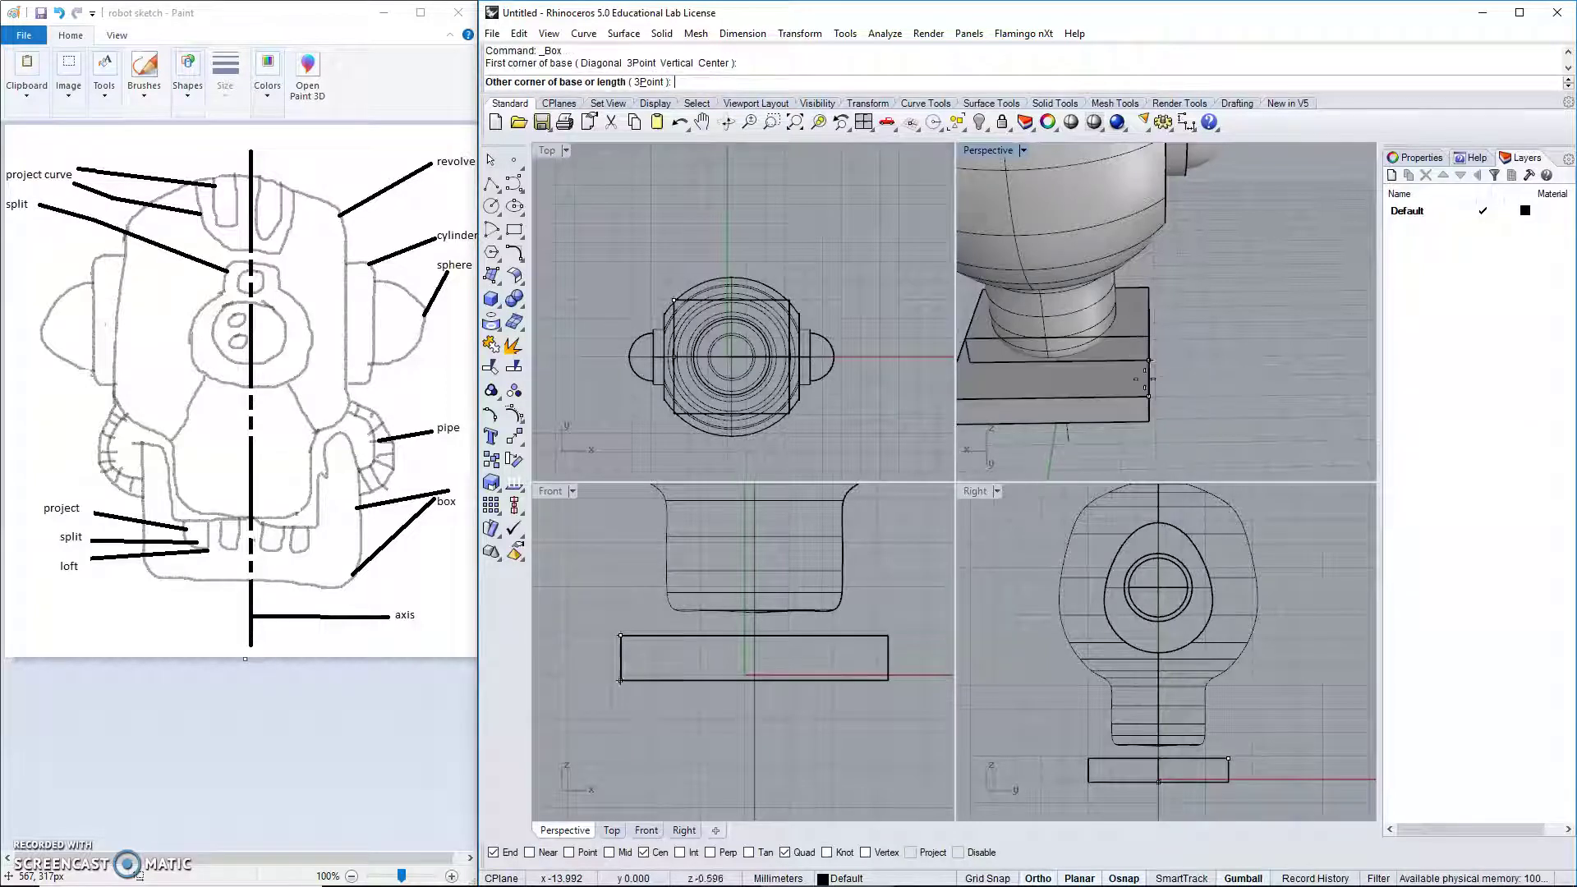
pyautogui.click(658, 652)
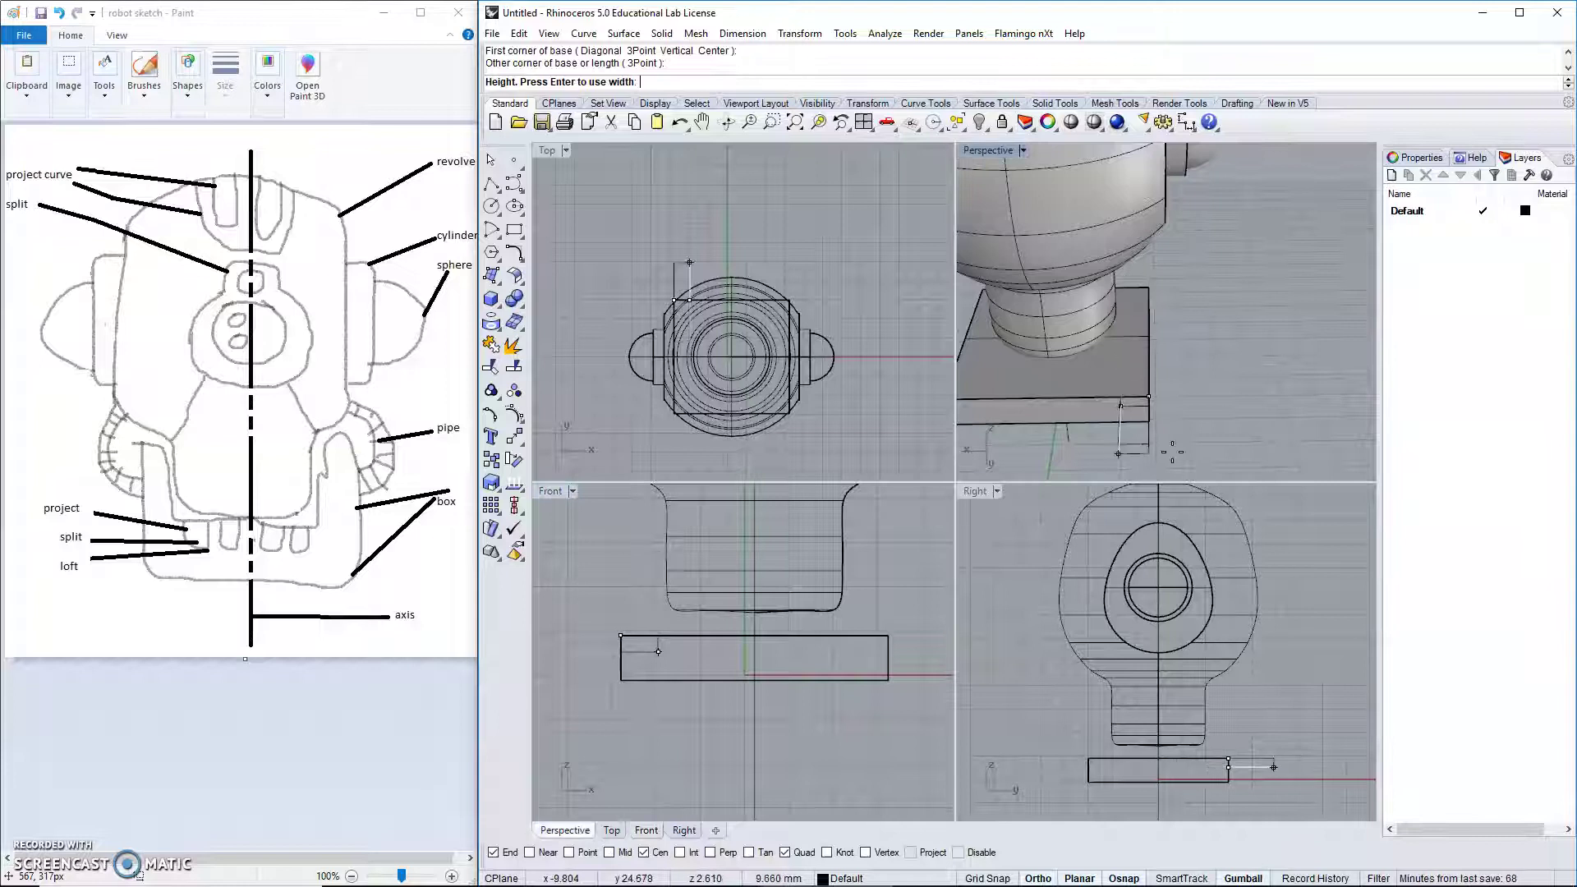
pyautogui.press('Escape')
pyautogui.press('Return')
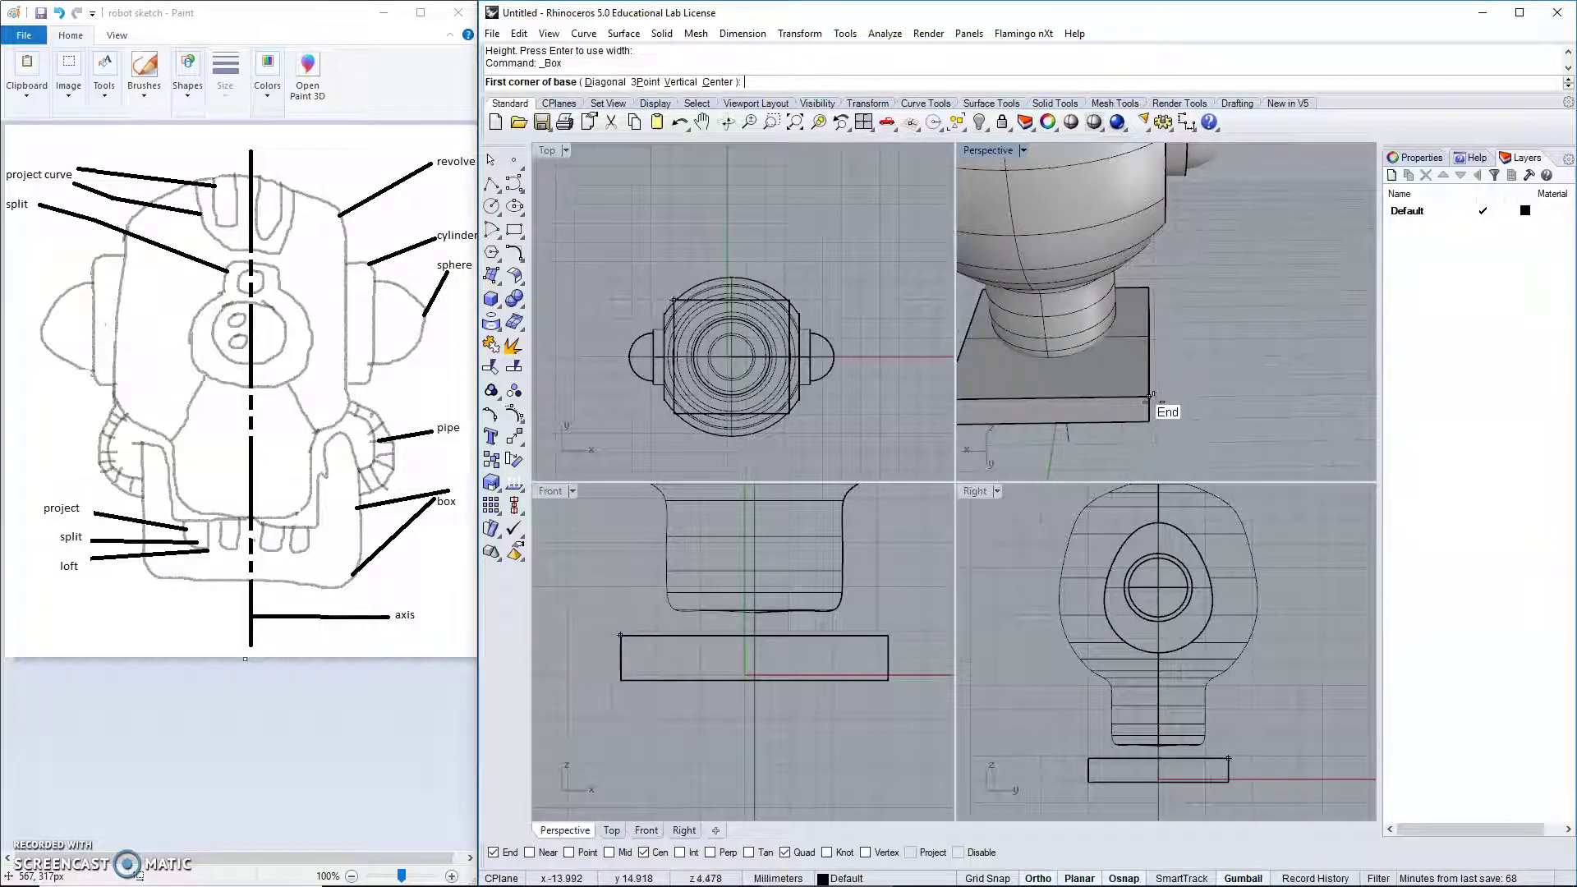
pyautogui.click(1148, 397)
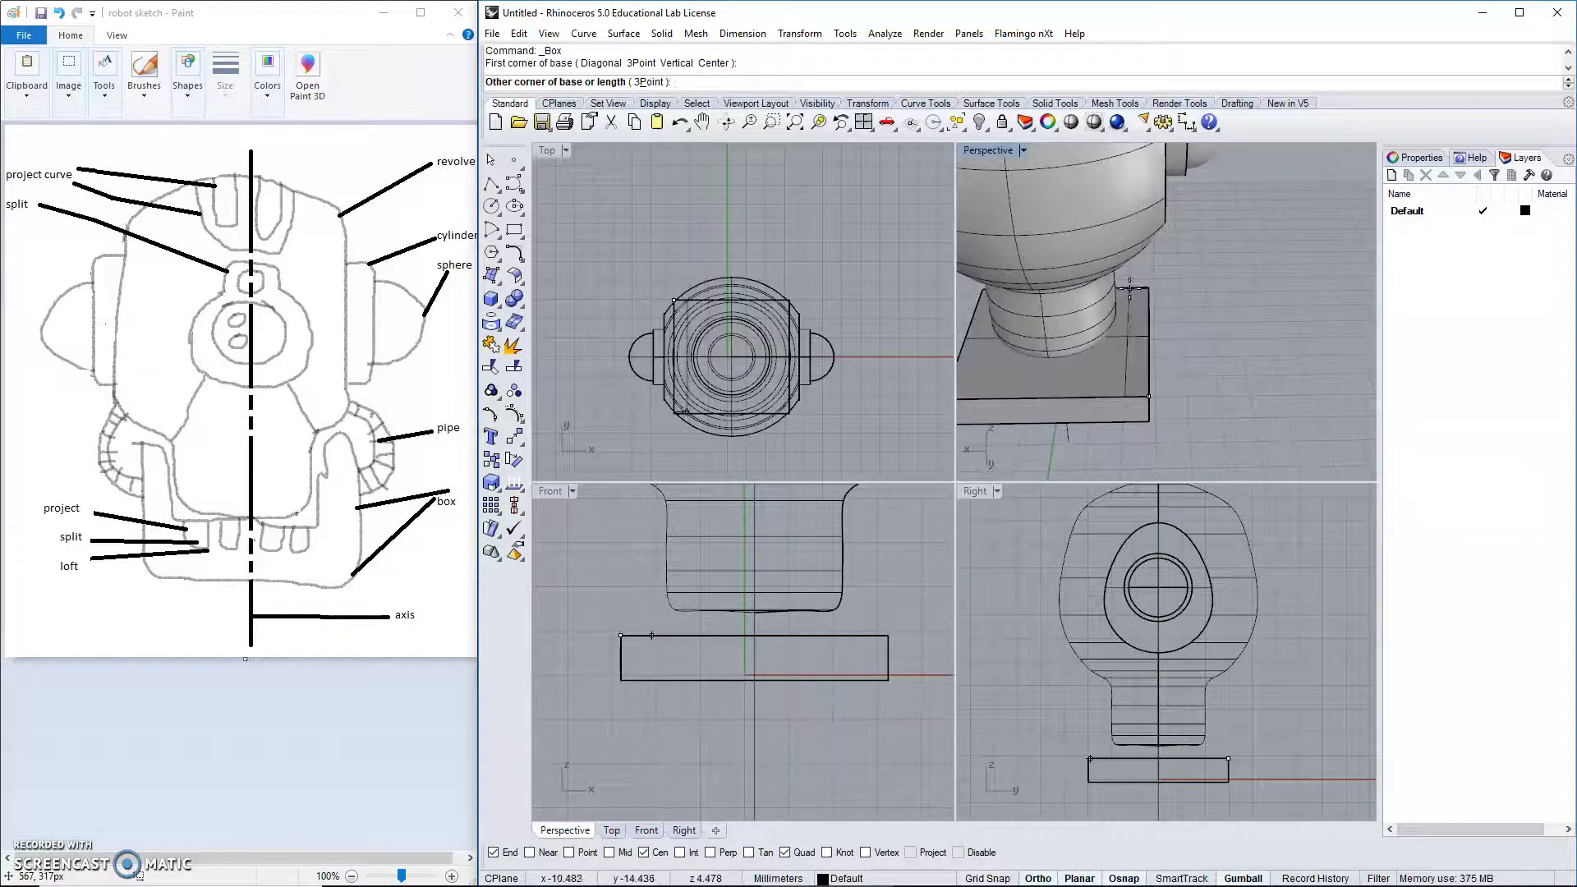
pyautogui.click(1129, 289)
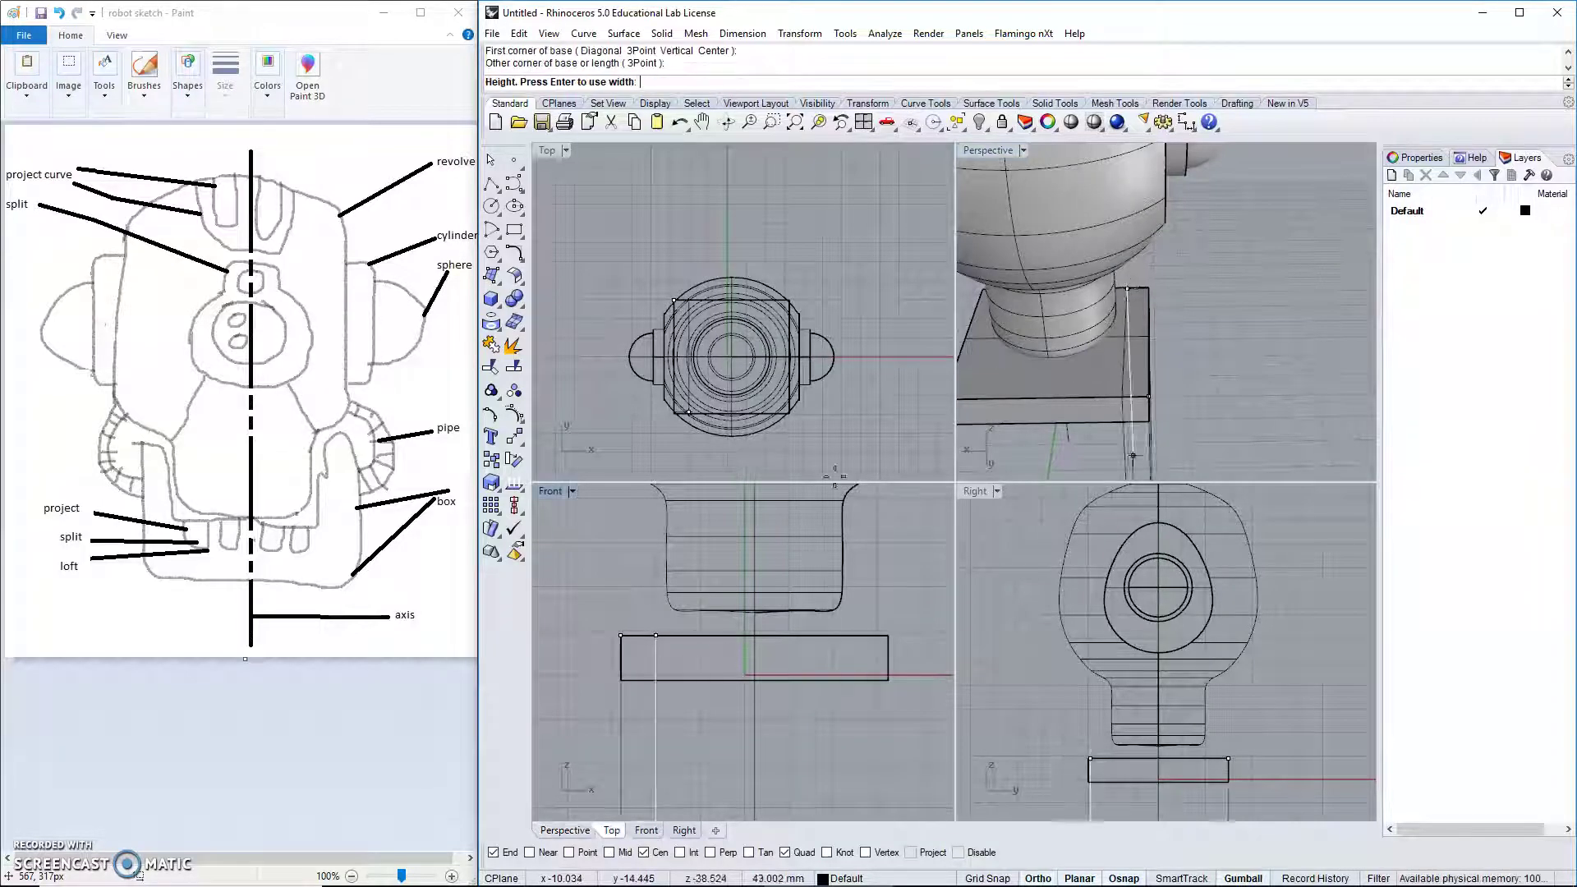
pyautogui.click(656, 499)
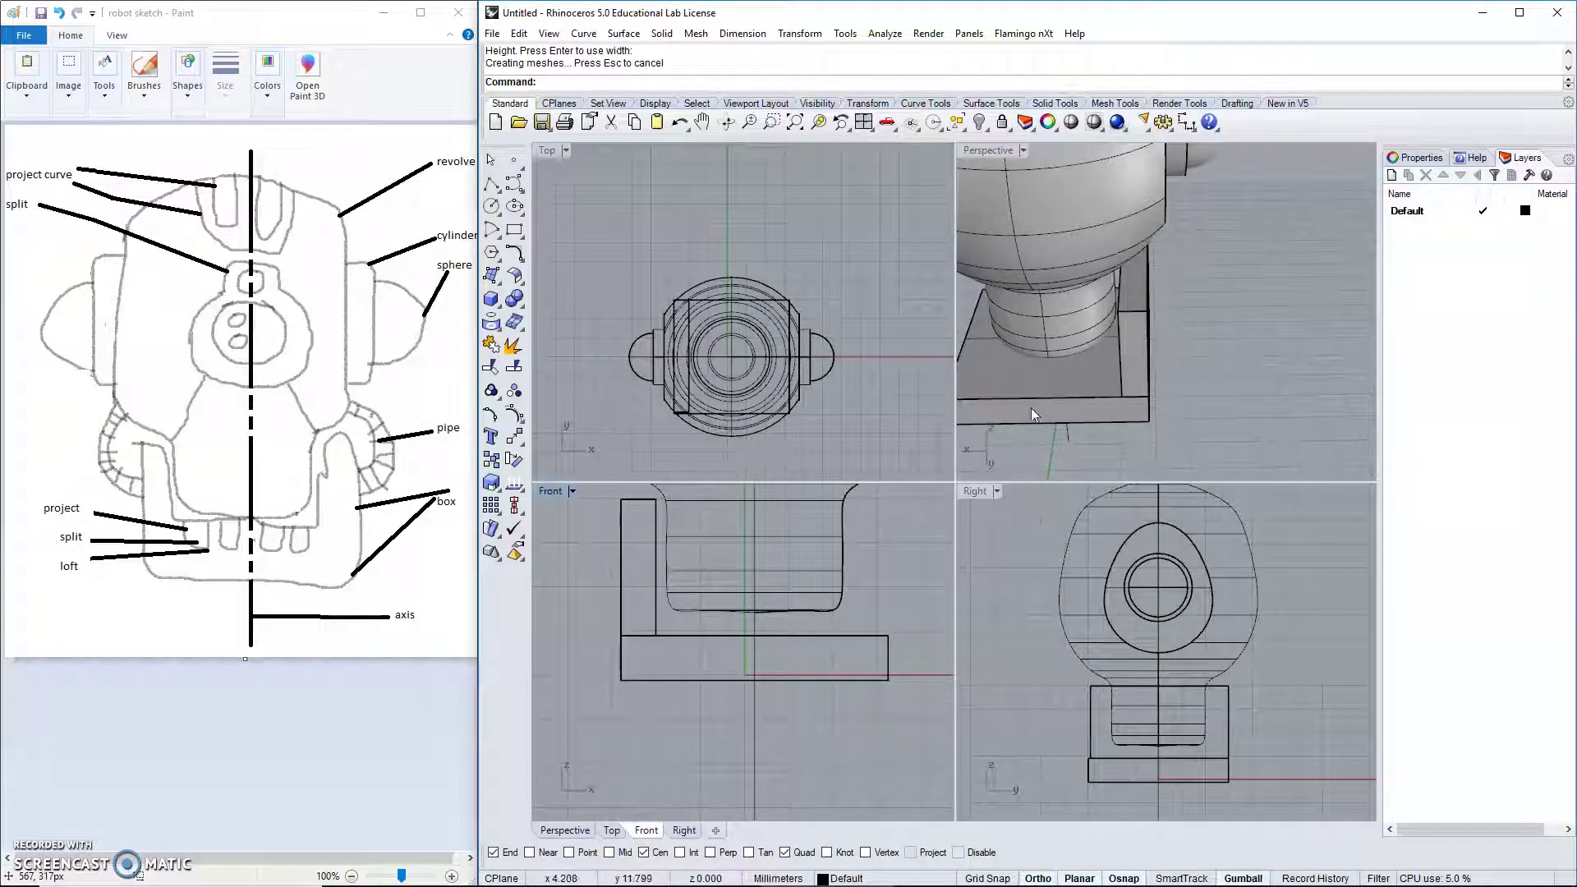
pyautogui.moveTo(1032, 407); pyautogui.dragTo(1081, 294, button='right')
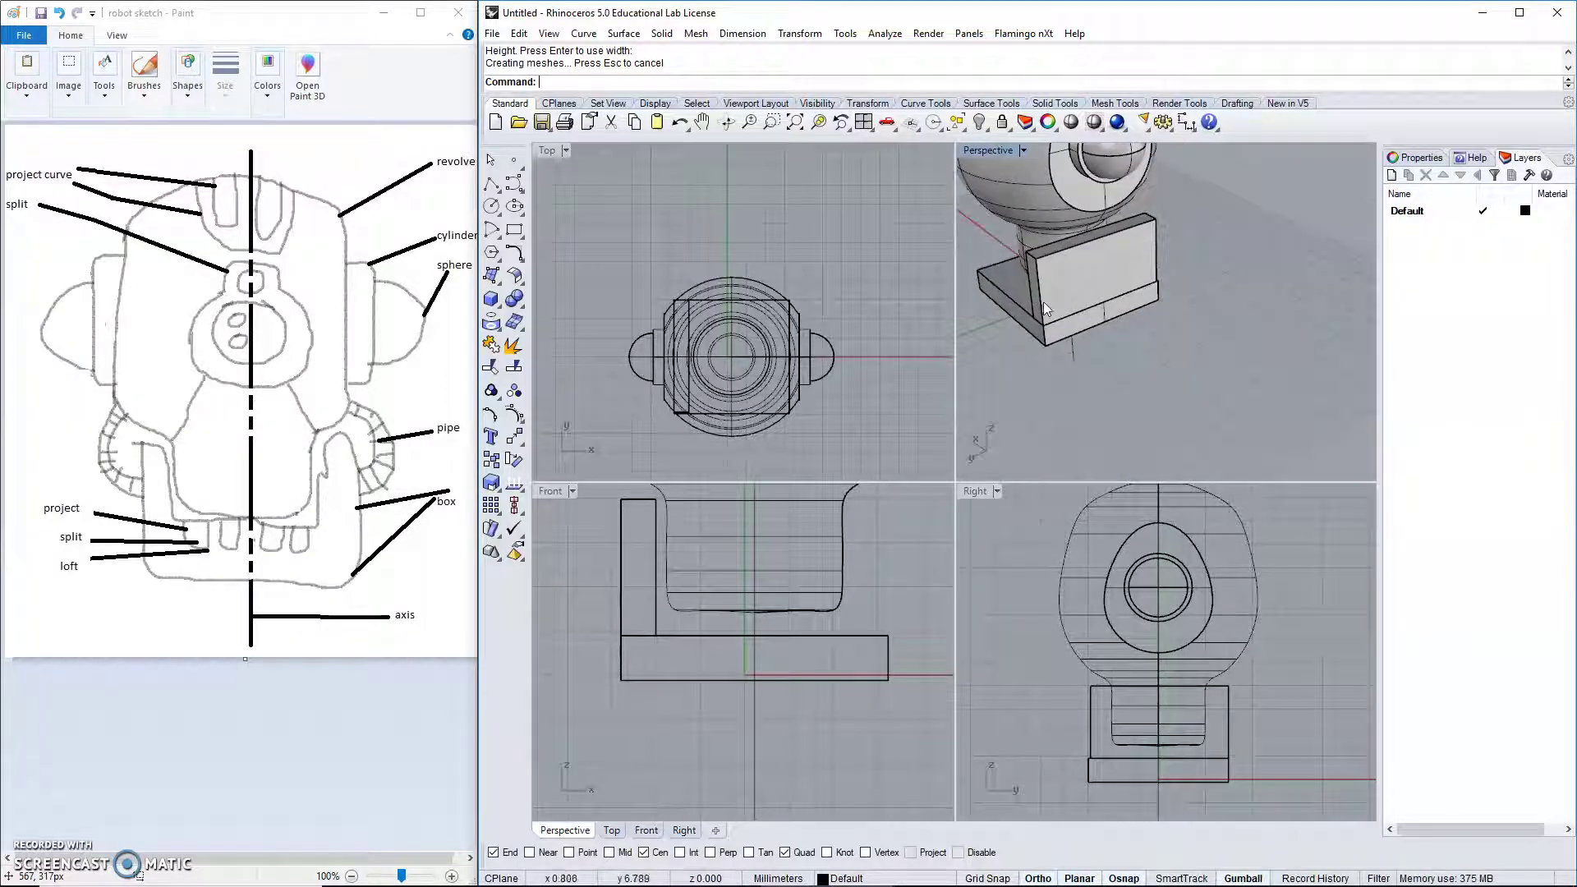
pyautogui.moveTo(1007, 296); pyautogui.dragTo(1078, 263, button='right')
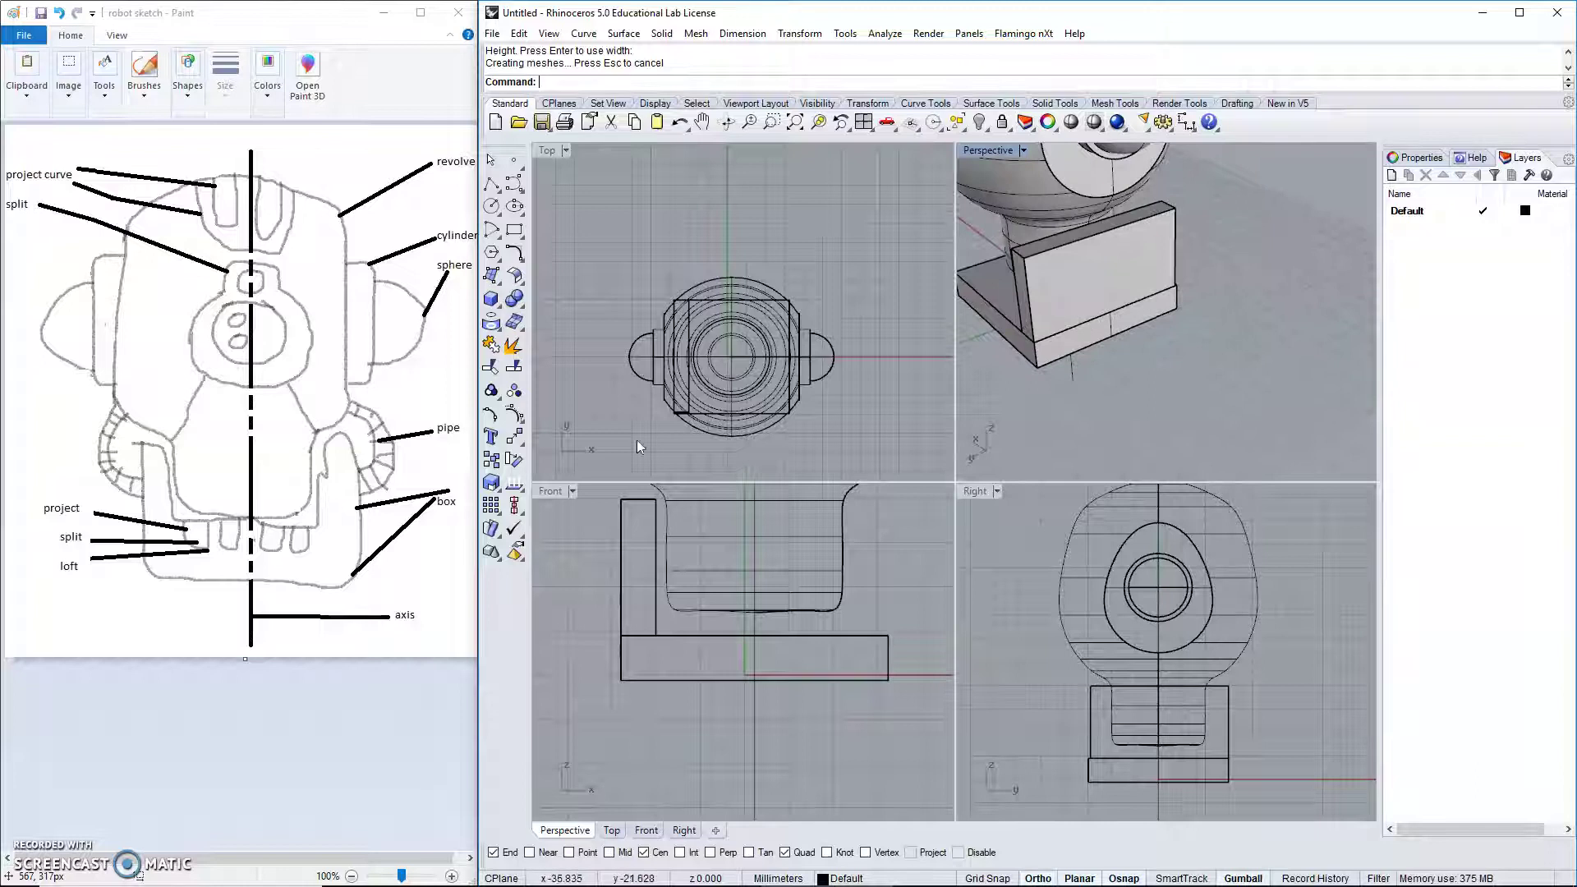
# Scale the upright box narrower from its corner using two End-snap reference points.
pyautogui.click(497, 489)
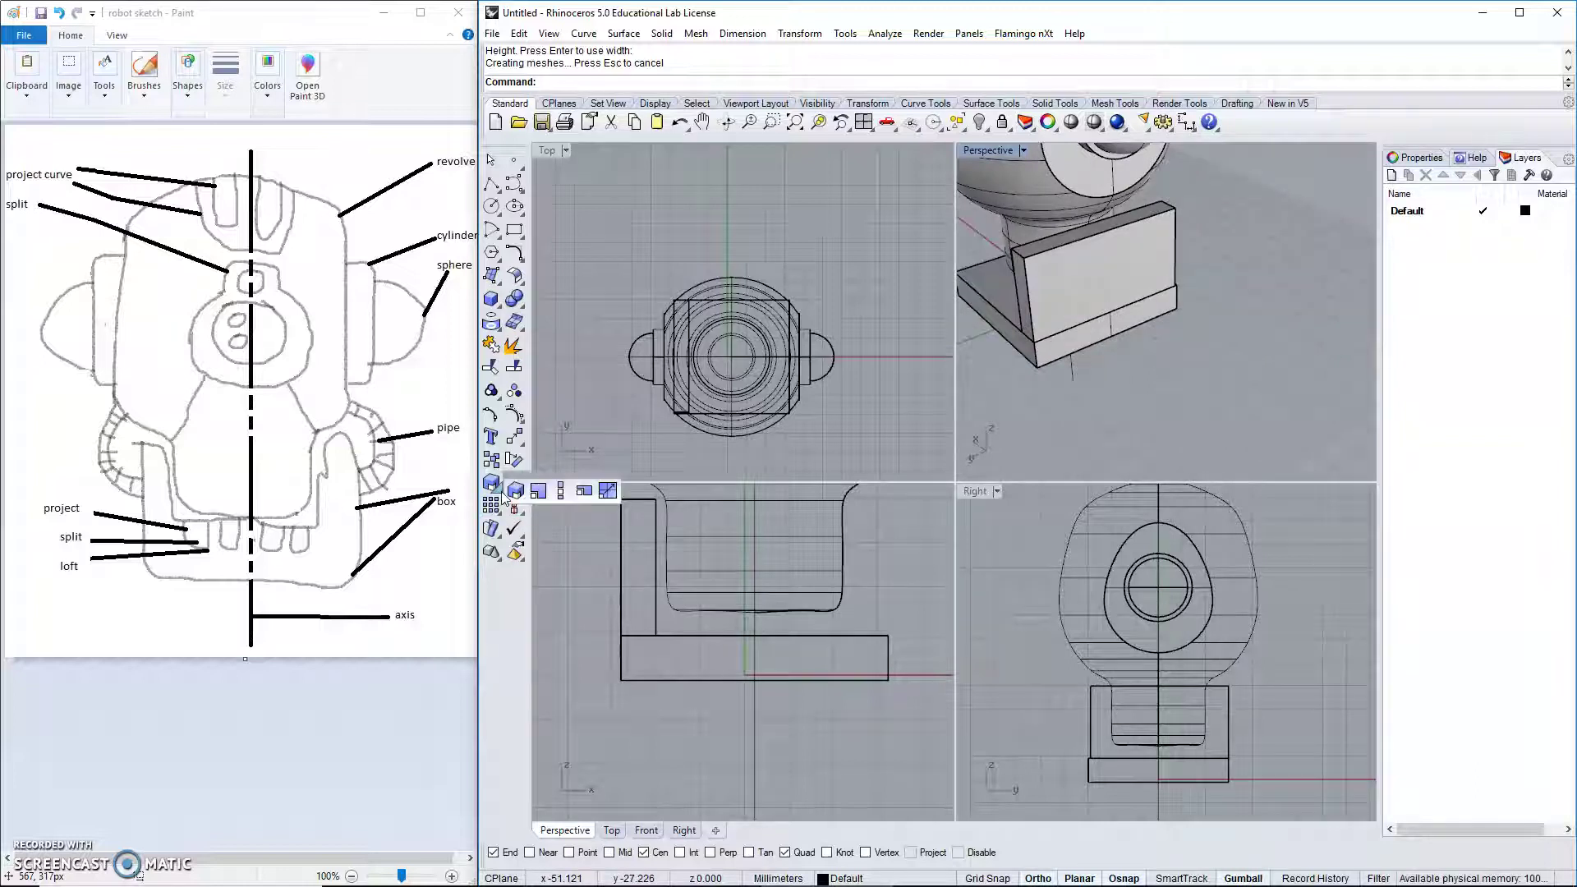
pyautogui.click(561, 492)
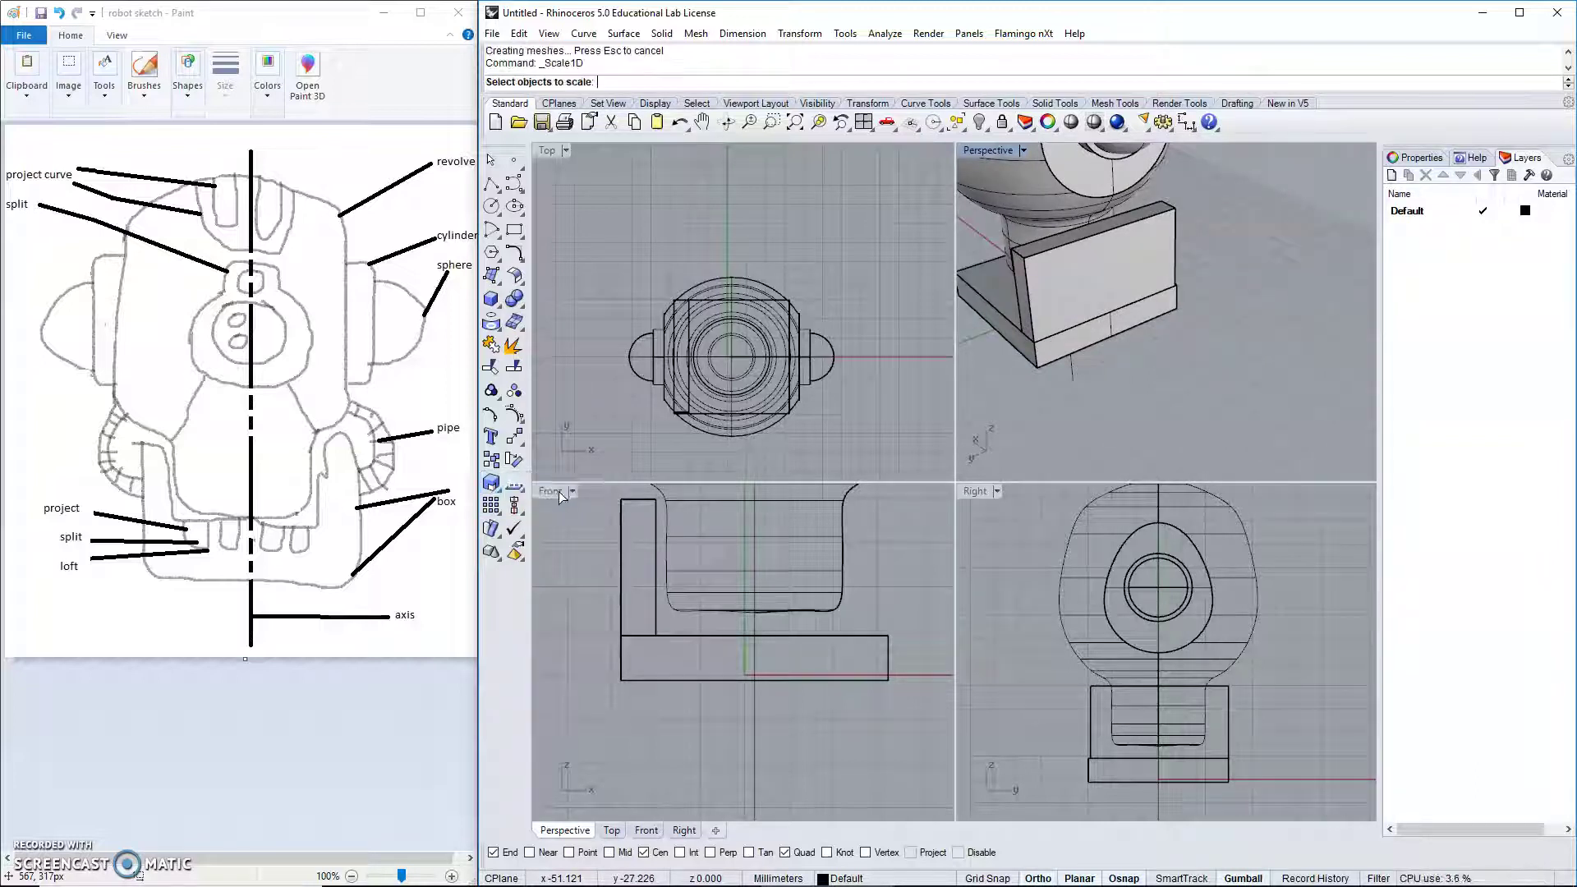
pyautogui.click(1057, 279)
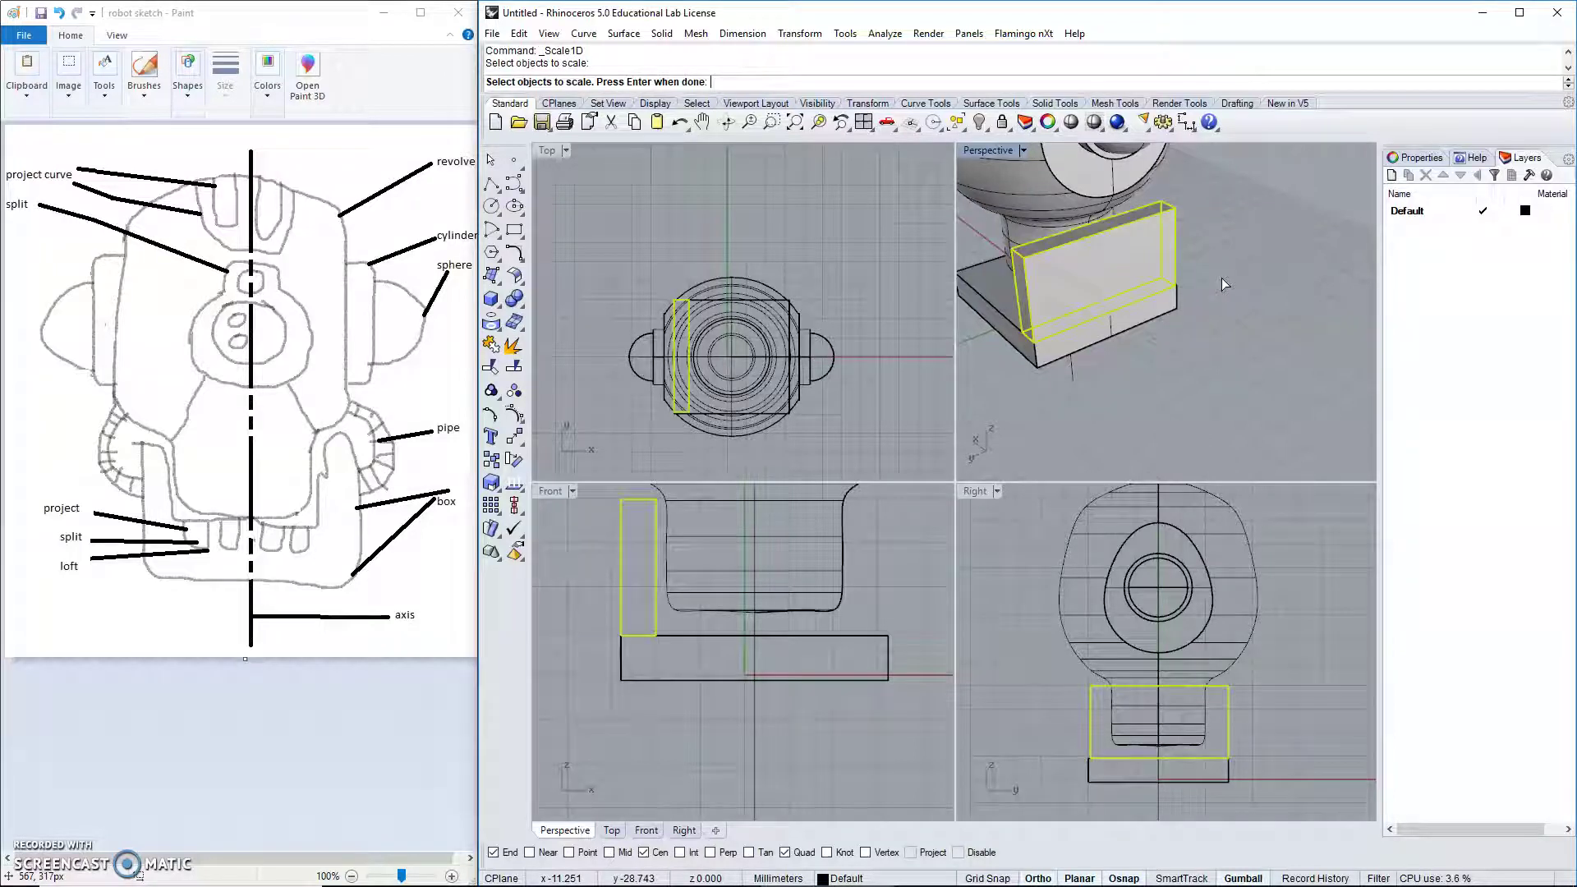
pyautogui.press('Return')
pyautogui.moveTo(1220, 277); pyautogui.dragTo(1006, 170, button='right')
pyautogui.doubleClick(988, 150)
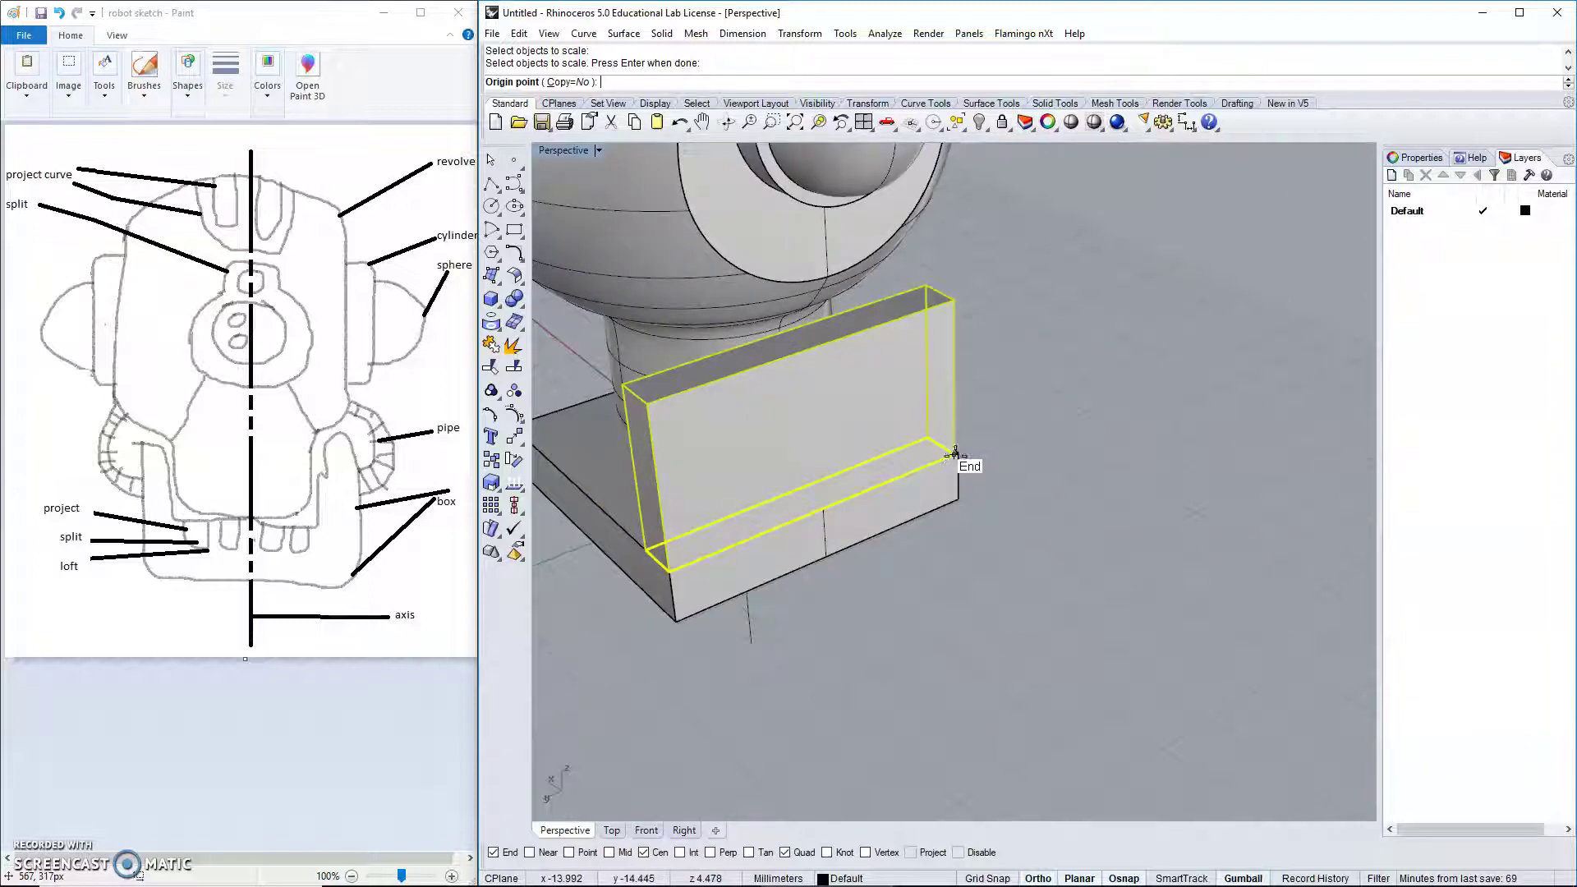
pyautogui.click(955, 454)
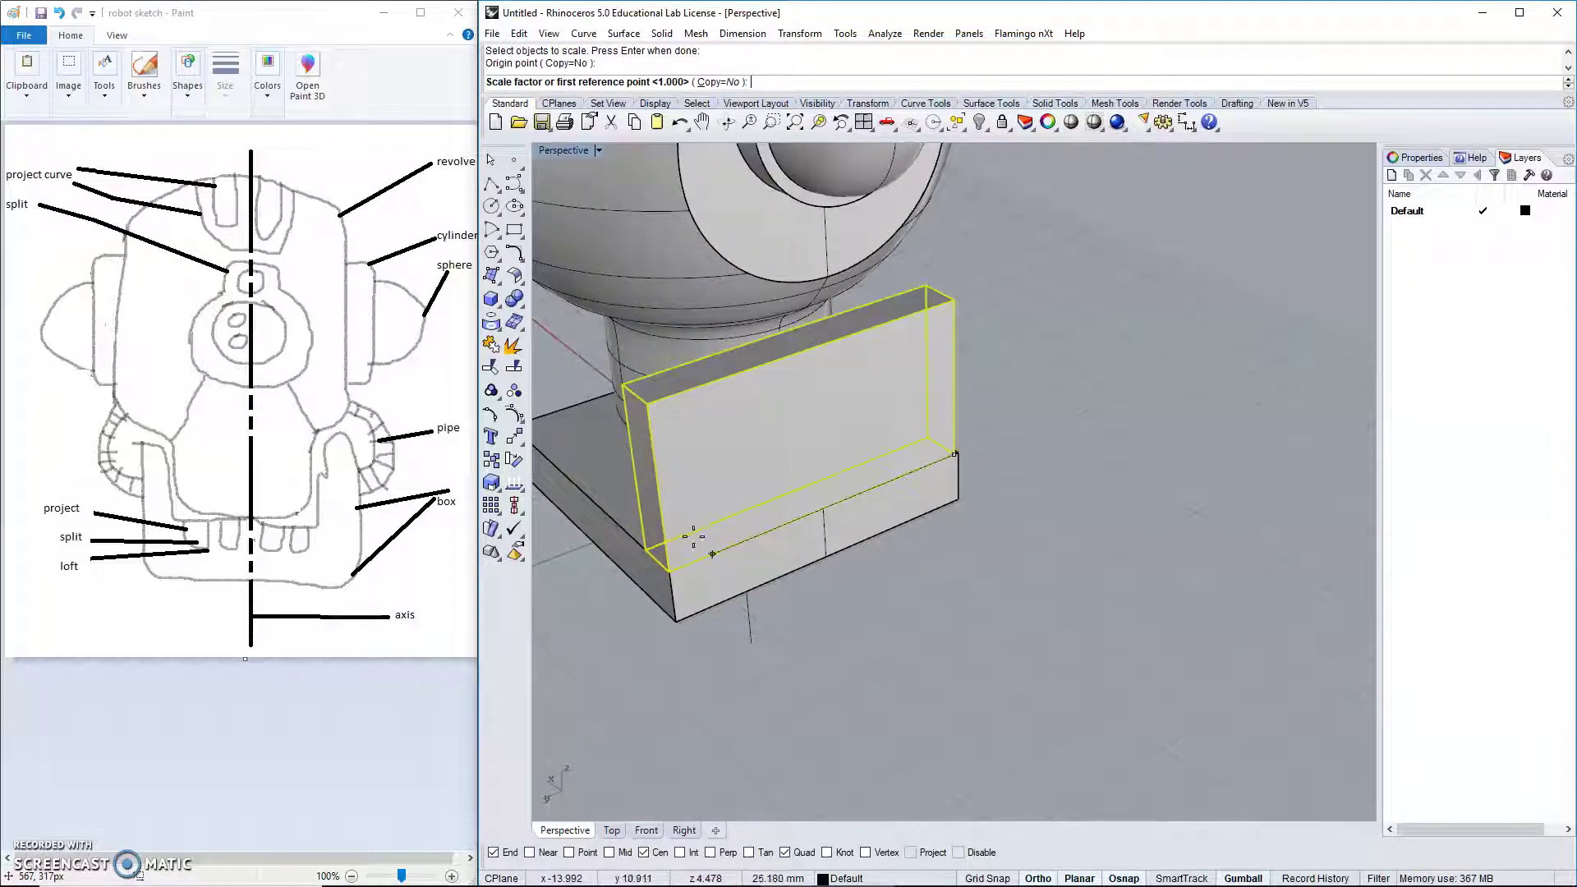
pyautogui.click(672, 566)
pyautogui.click(672, 566)
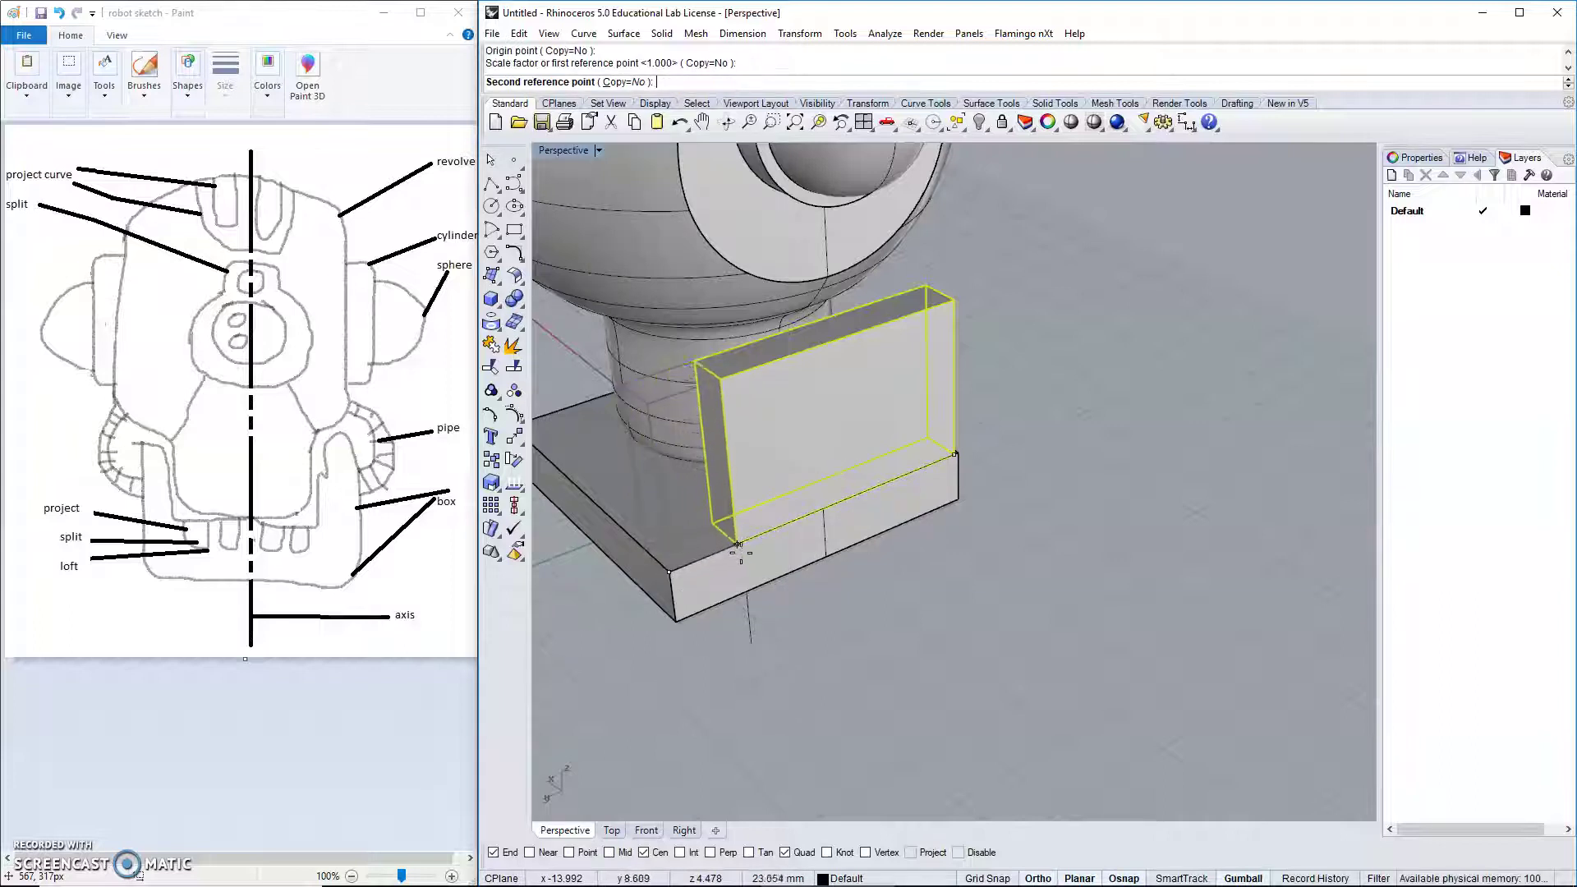
pyautogui.click(822, 510)
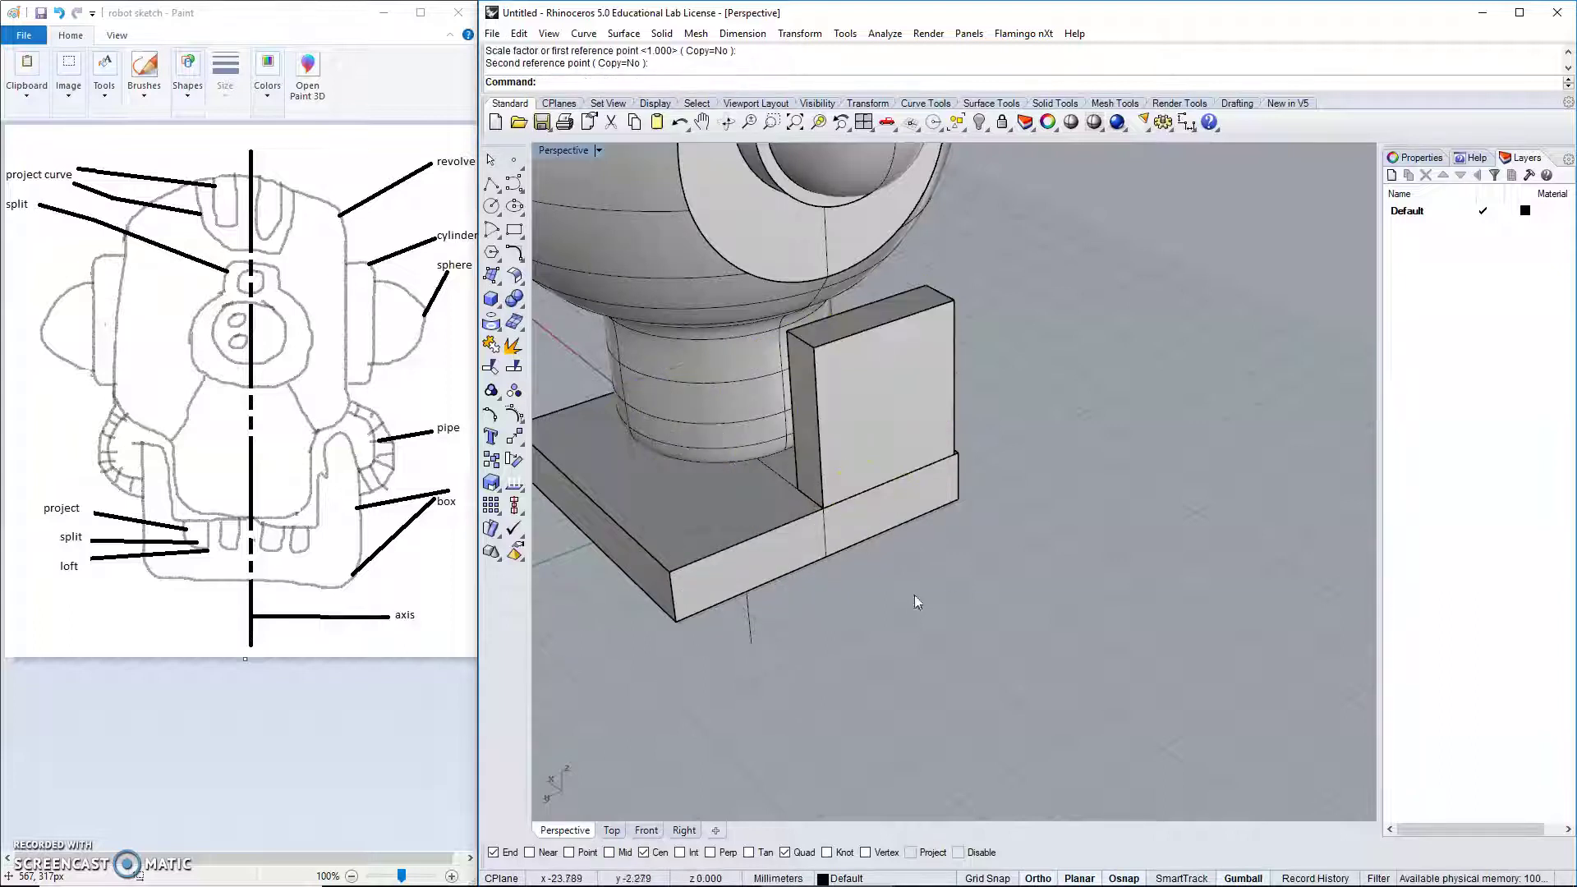
pyautogui.moveTo(914, 594); pyautogui.dragTo(942, 475, button='right')
pyautogui.scroll(5, 937, 546)
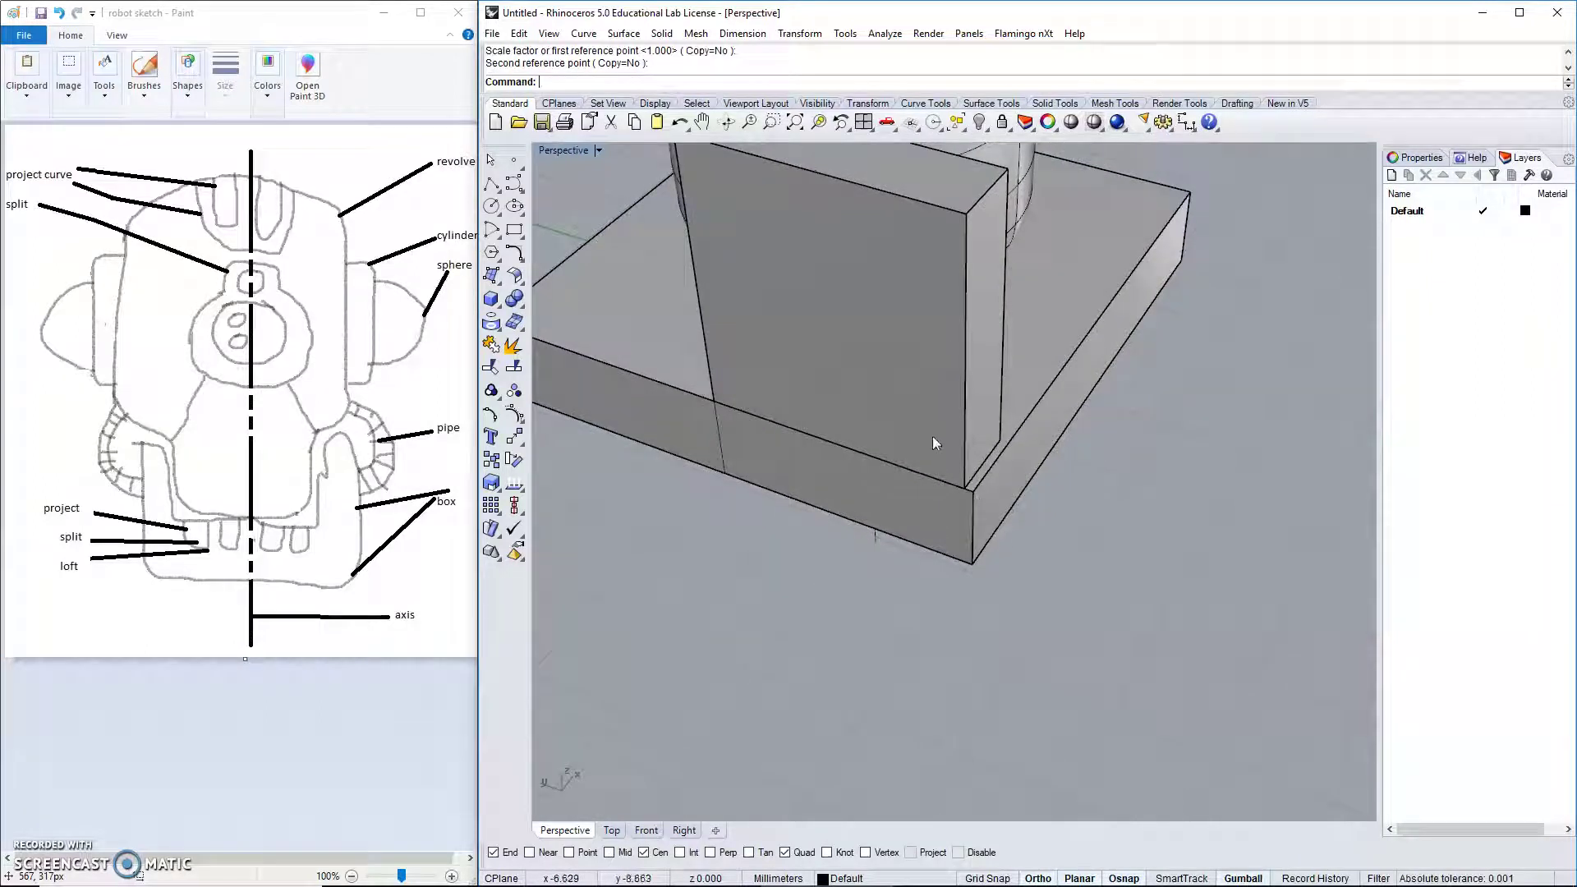
# Stretch the plate with Scale1D so its front face meets the base's front edge.
pyautogui.click(933, 443)
pyautogui.press('Return')
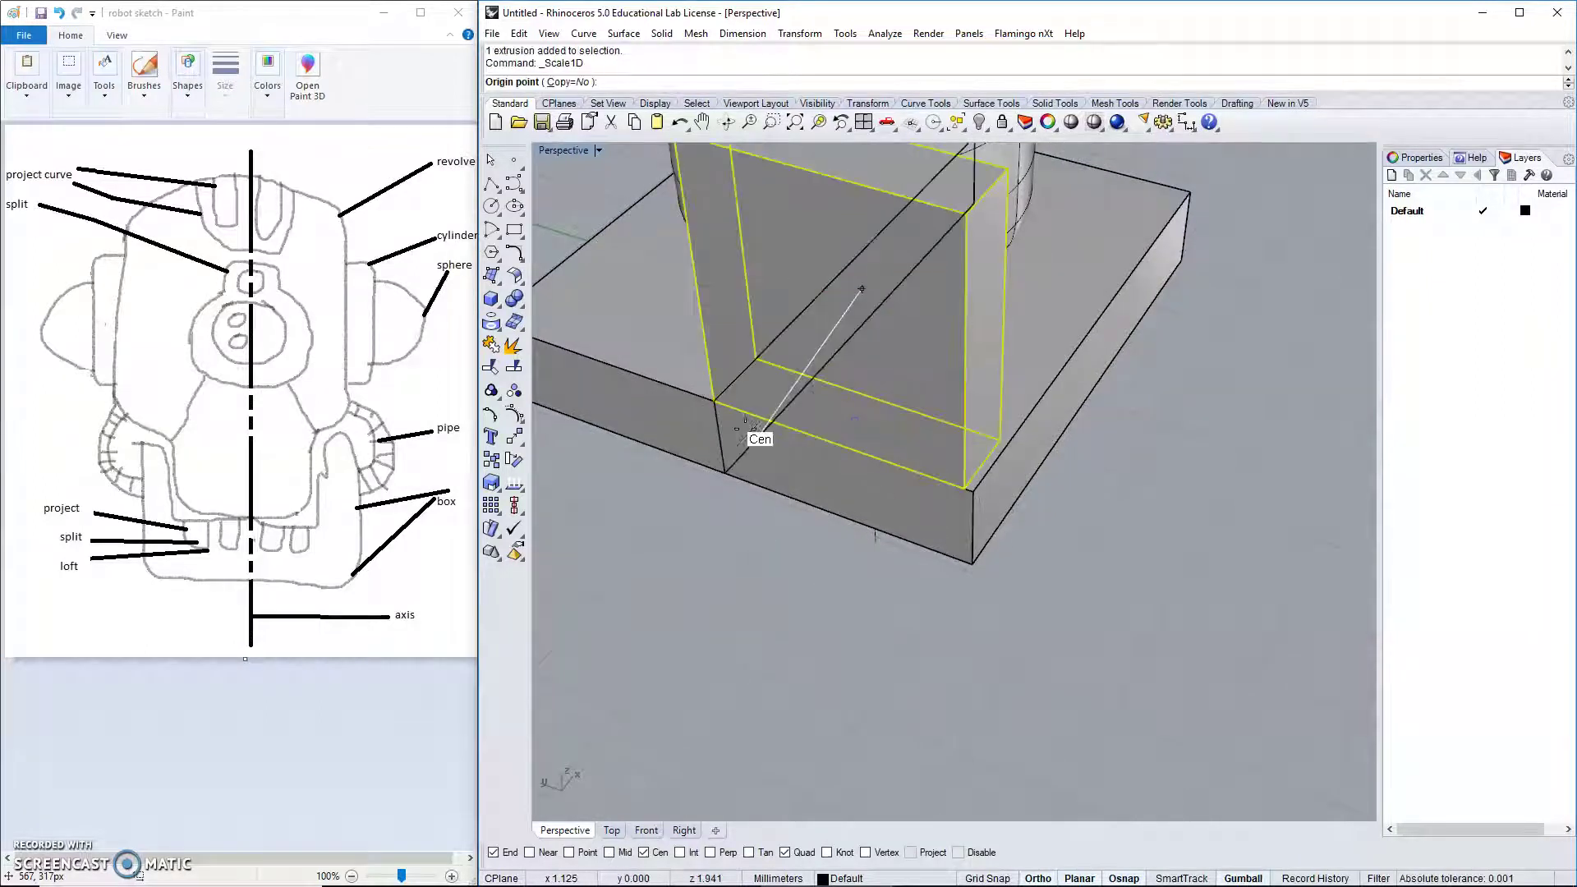
pyautogui.click(713, 400)
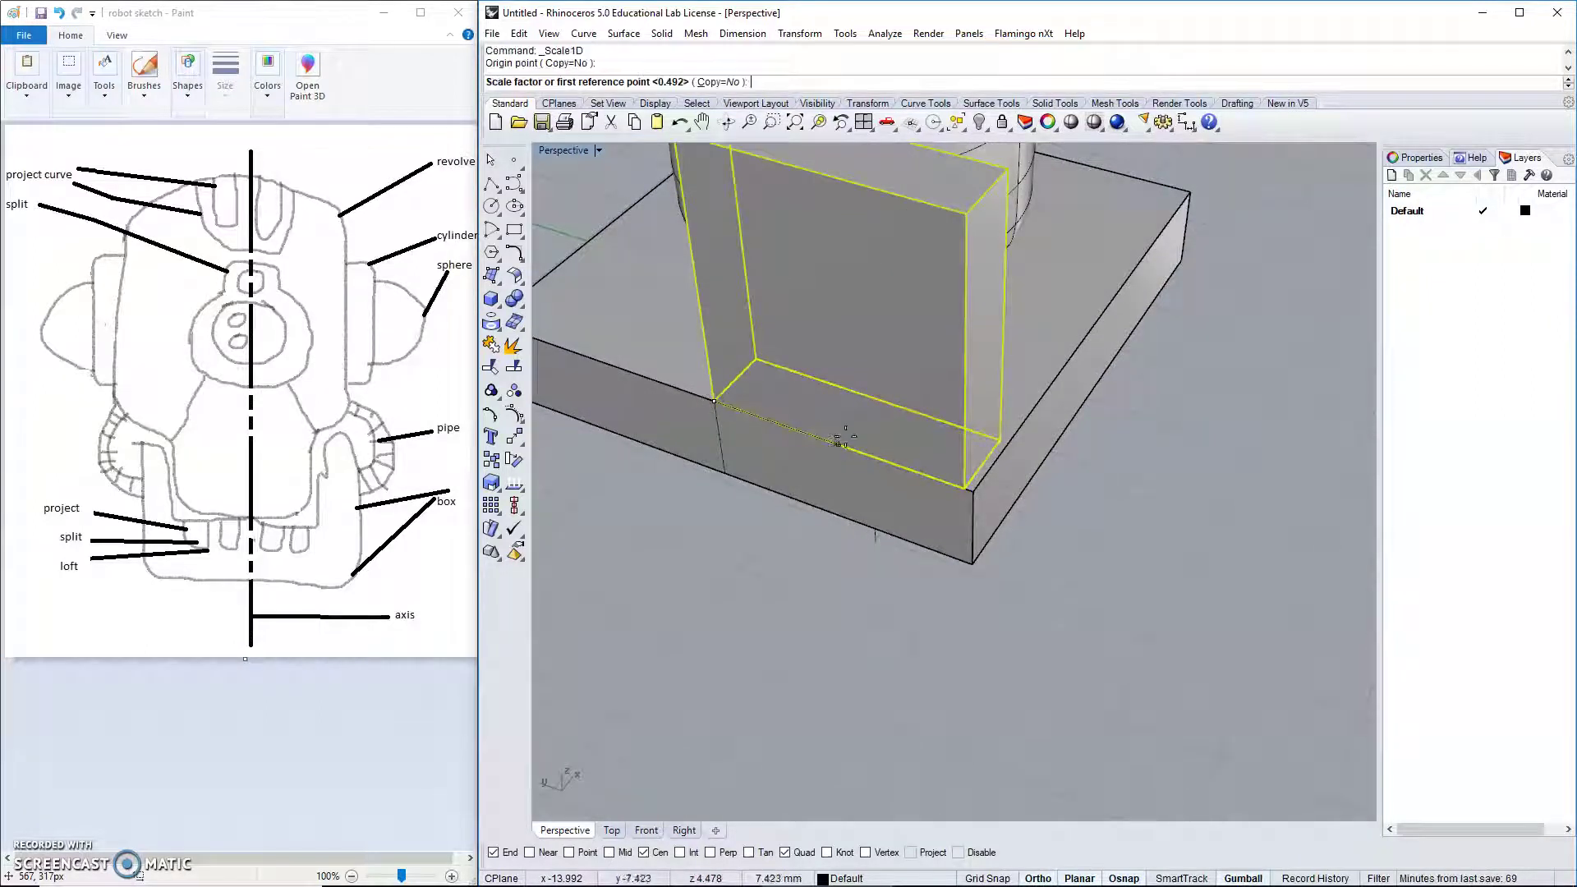
pyautogui.click(971, 488)
pyautogui.click(977, 490)
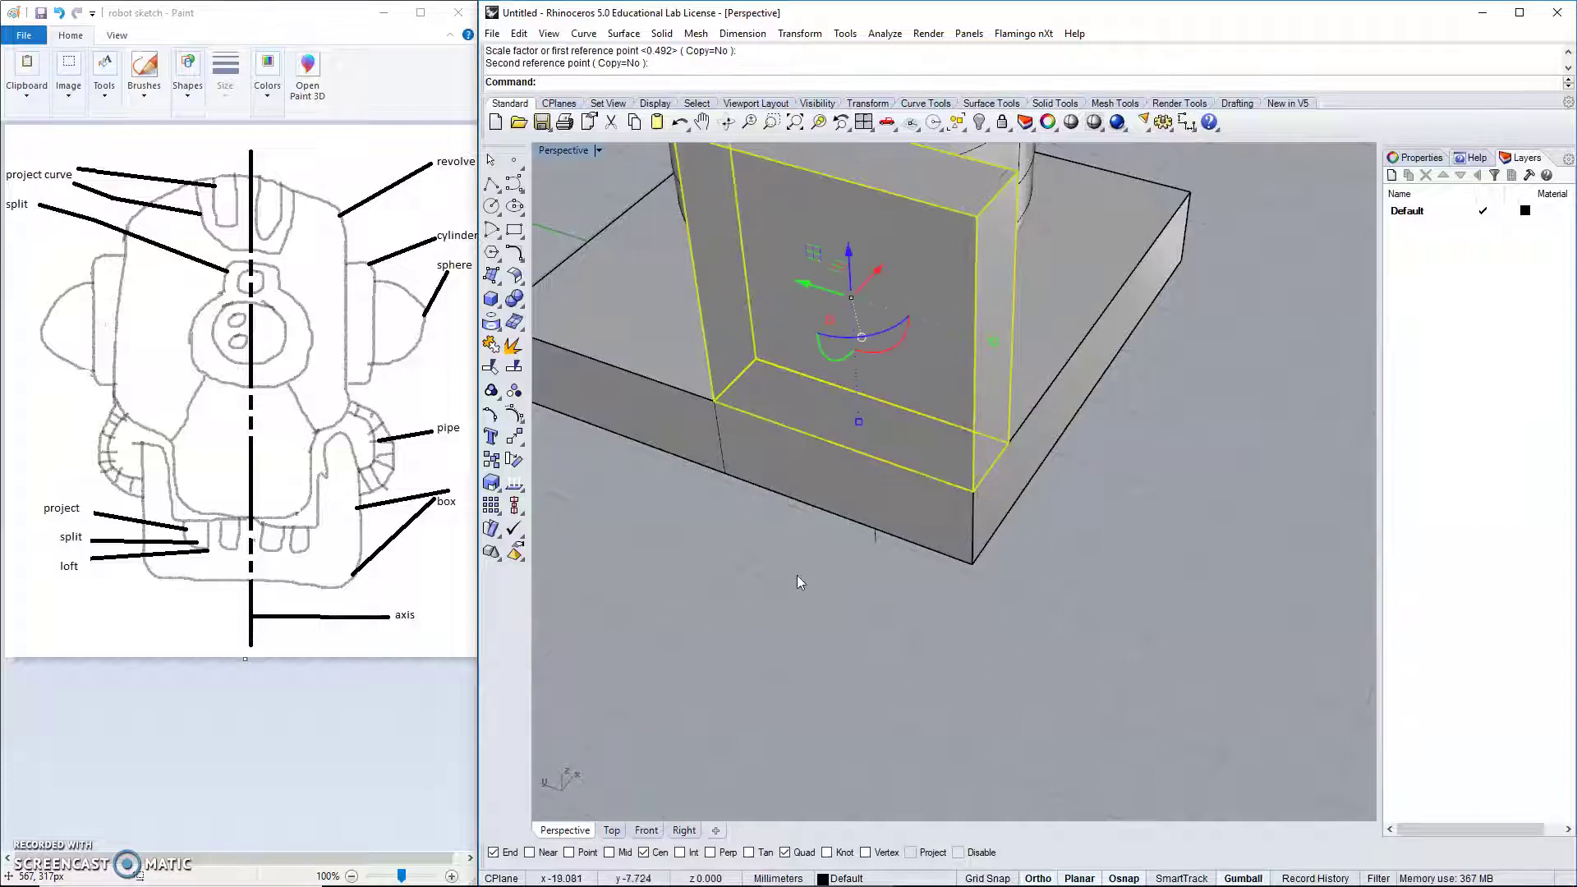
pyautogui.click(703, 568)
pyautogui.scroll(-3, 702, 565)
pyautogui.moveTo(701, 563); pyautogui.dragTo(855, 488, button='right')
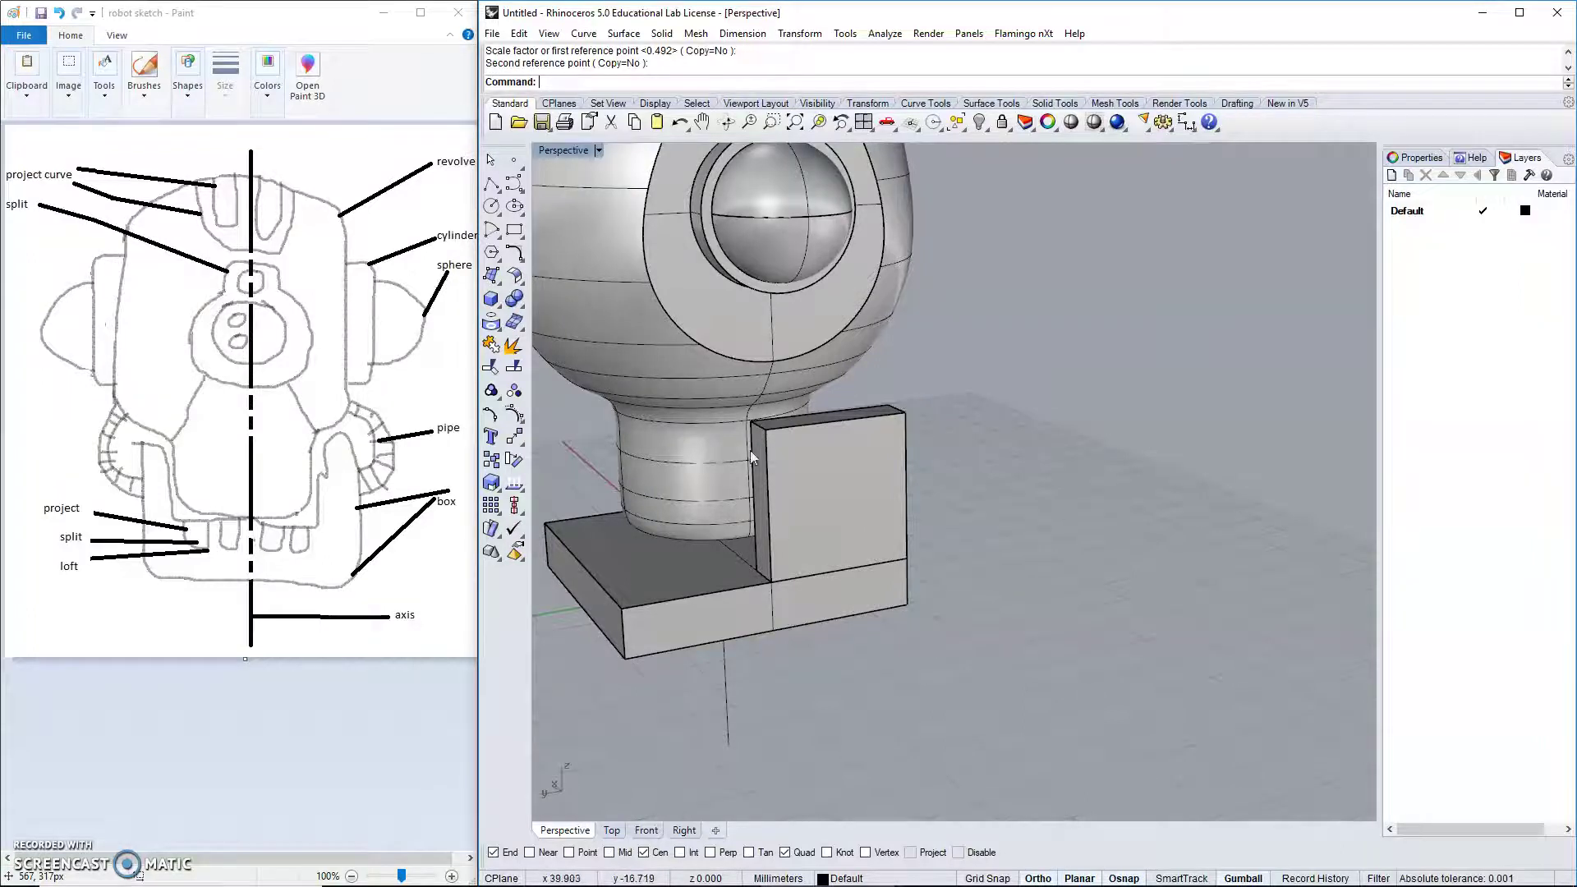
pyautogui.moveTo(751, 450); pyautogui.dragTo(760, 616, button='right')
pyautogui.scroll(-5, 764, 653)
pyautogui.scroll(5, 764, 653)
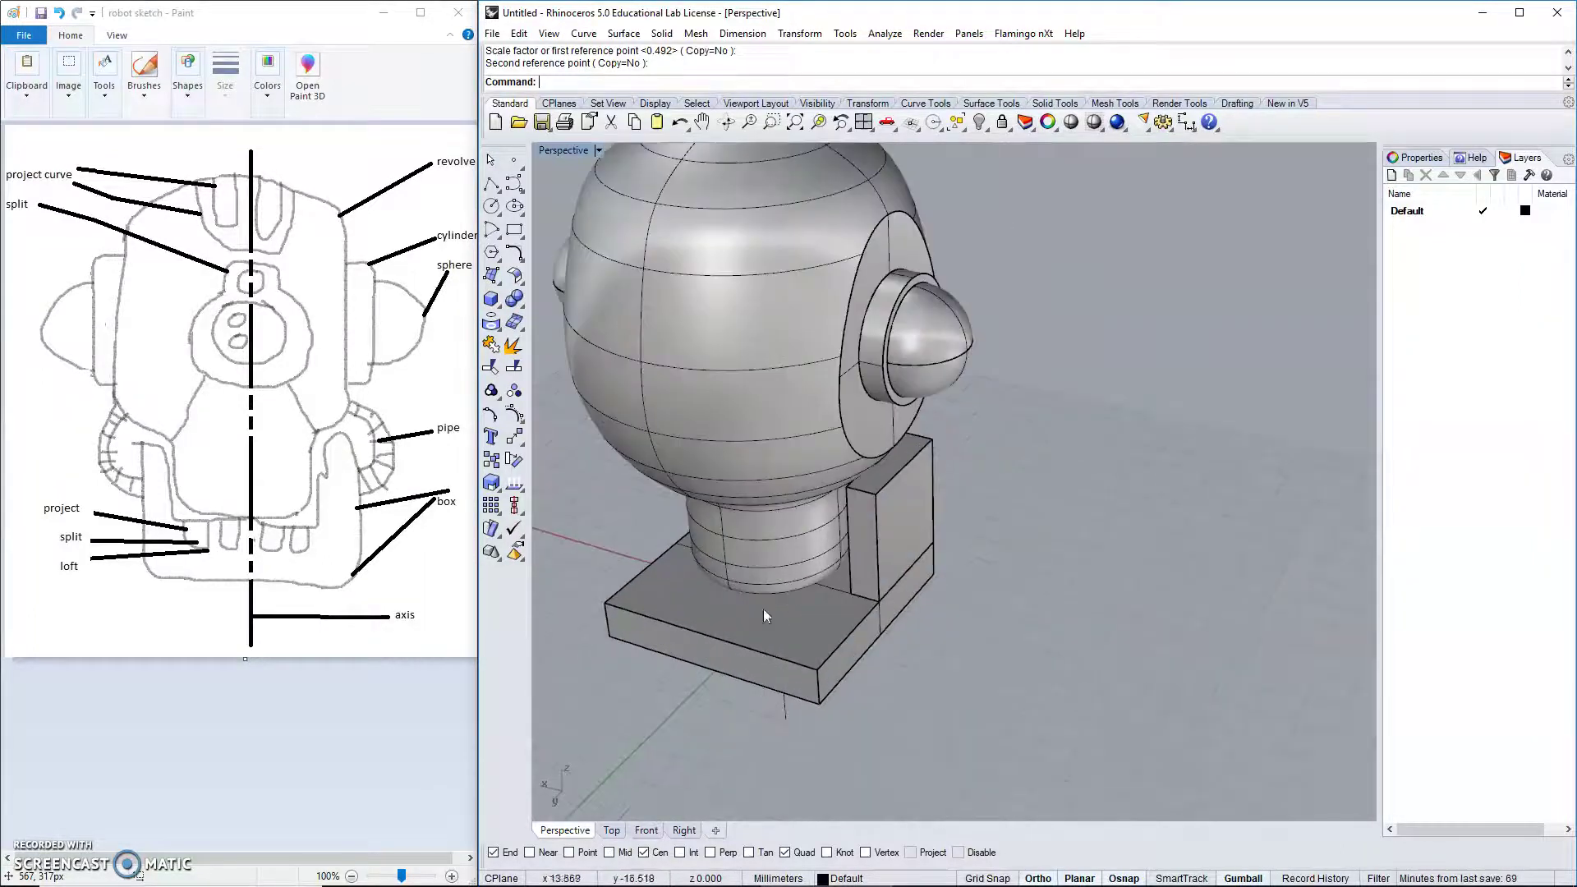
# Fillet two edges of the upright plate with a radius of 4.
pyautogui.click(662, 33)
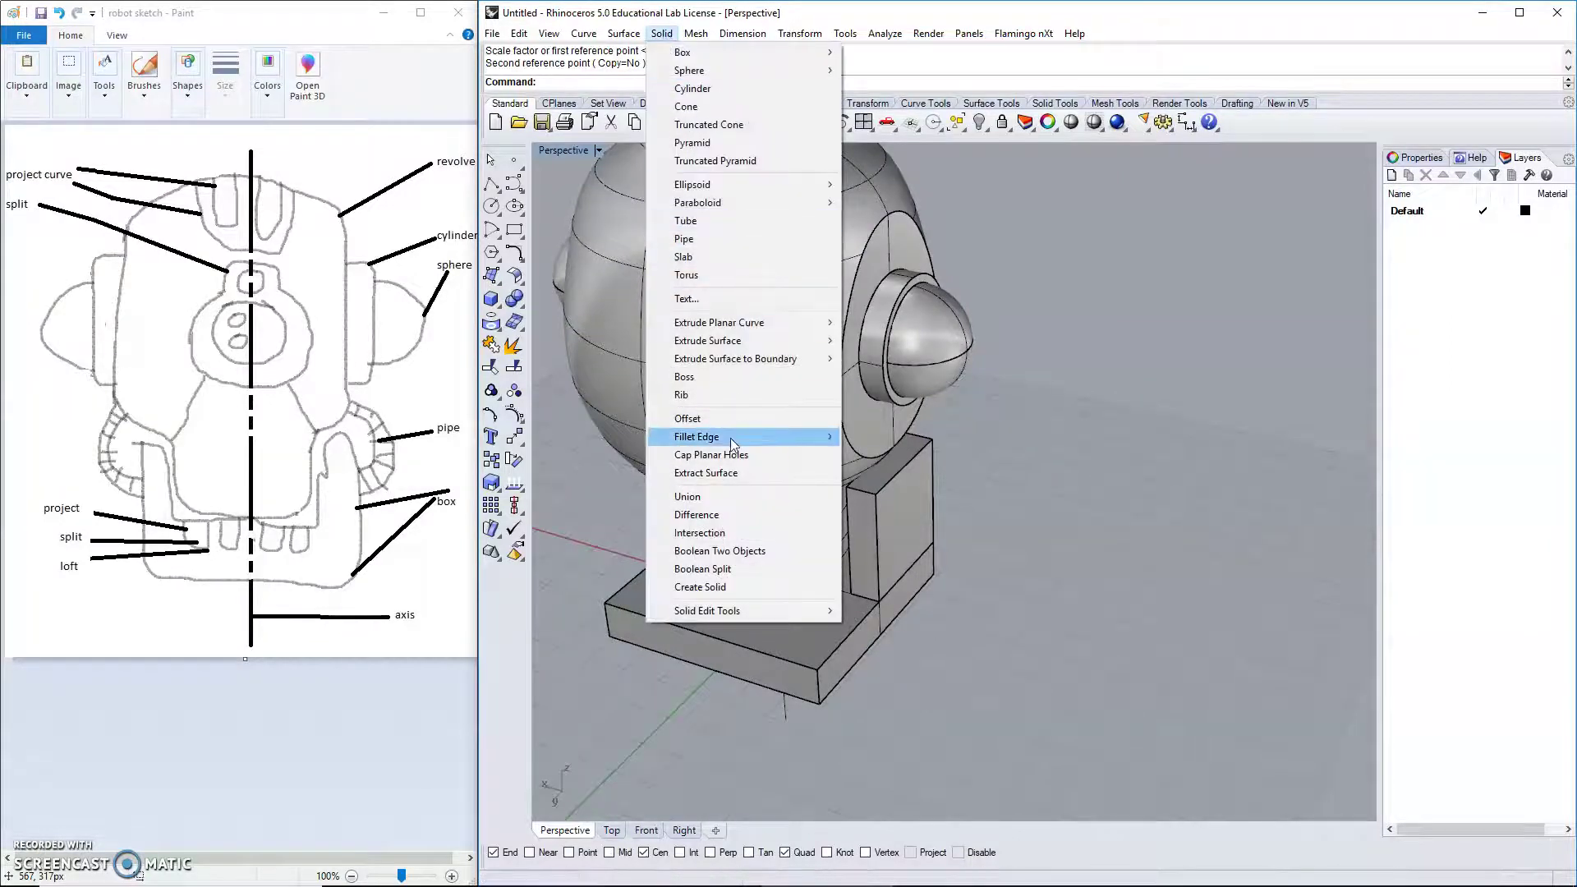
pyautogui.moveTo(733, 442)
pyautogui.click(887, 438)
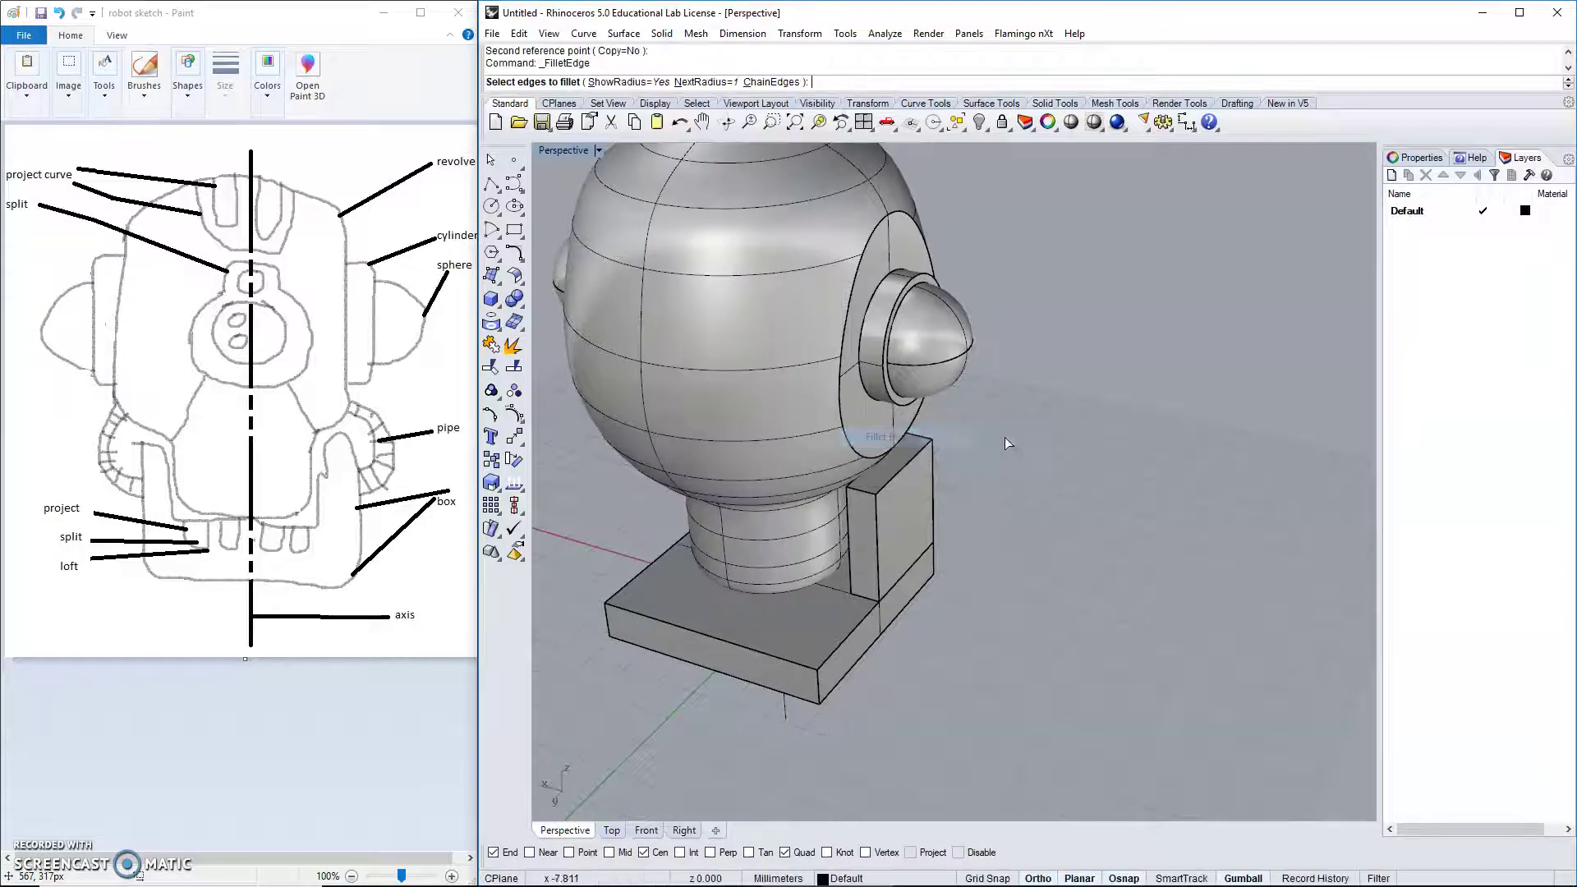
pyautogui.click(703, 82)
pyautogui.moveTo(871, 418); pyautogui.dragTo(814, 520, button='right')
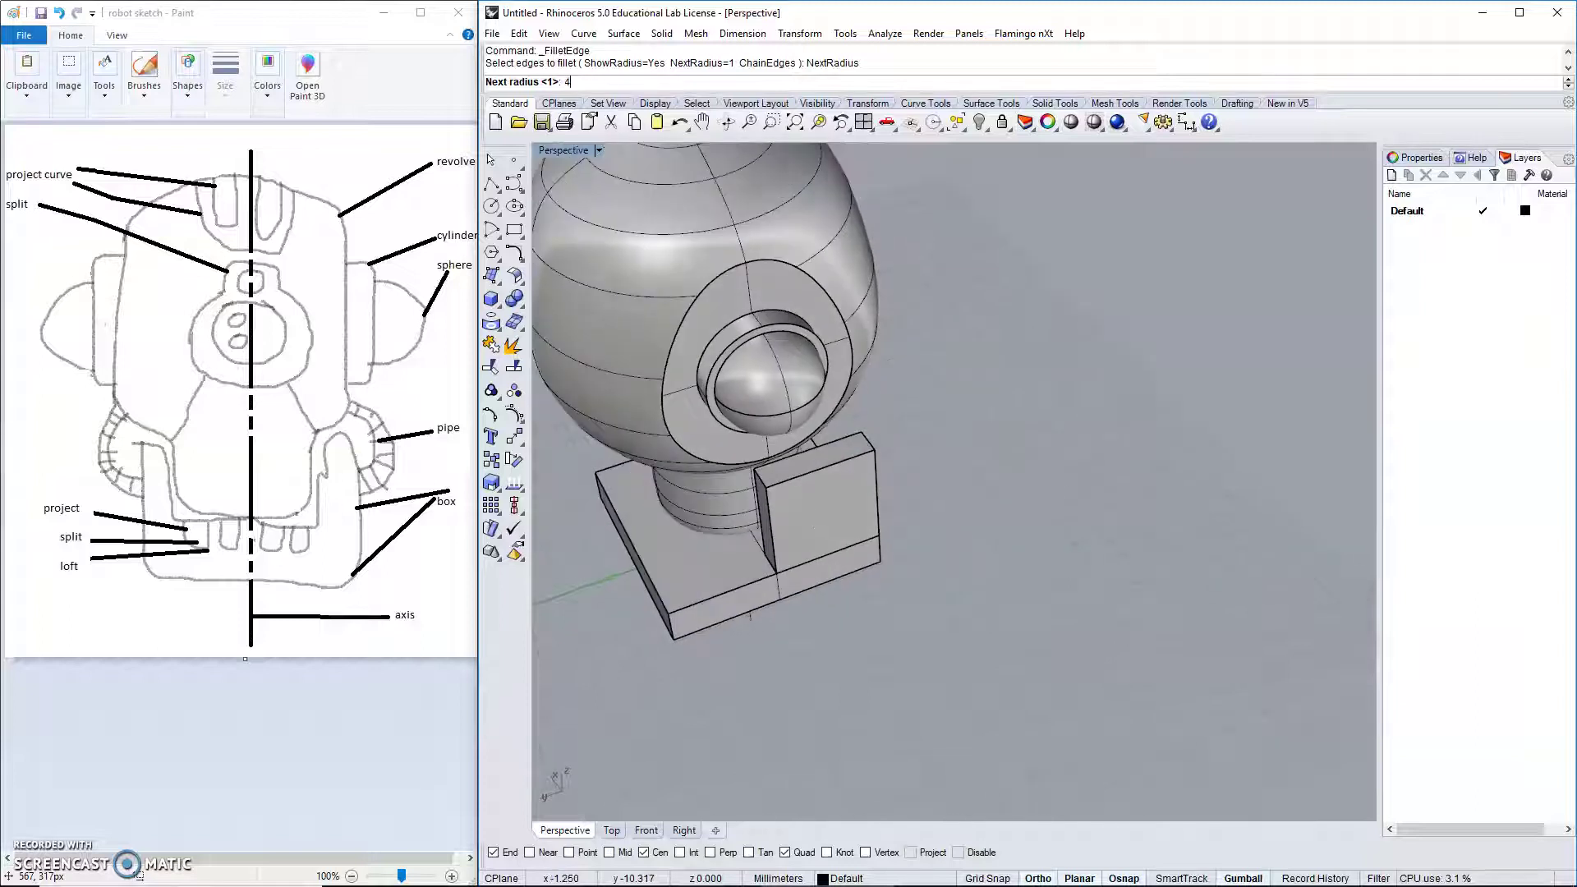
pyautogui.write('4')
pyautogui.press('Return')
pyautogui.click(761, 481)
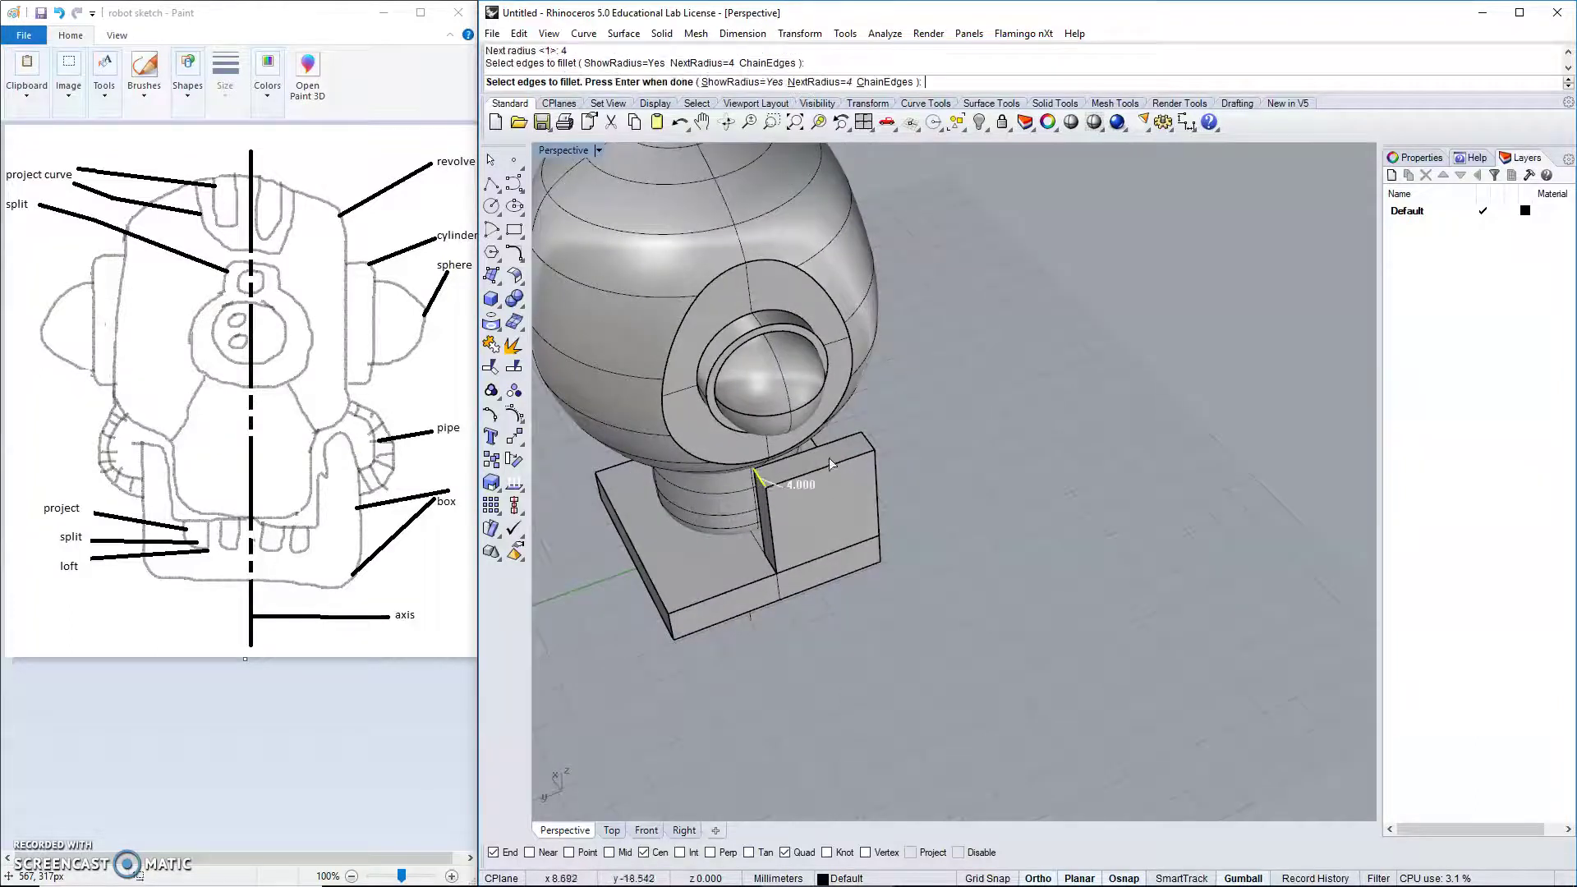
pyautogui.click(870, 439)
pyautogui.press('Return')
pyautogui.press('Return')
pyautogui.moveTo(961, 416); pyautogui.dragTo(933, 643, button='right')
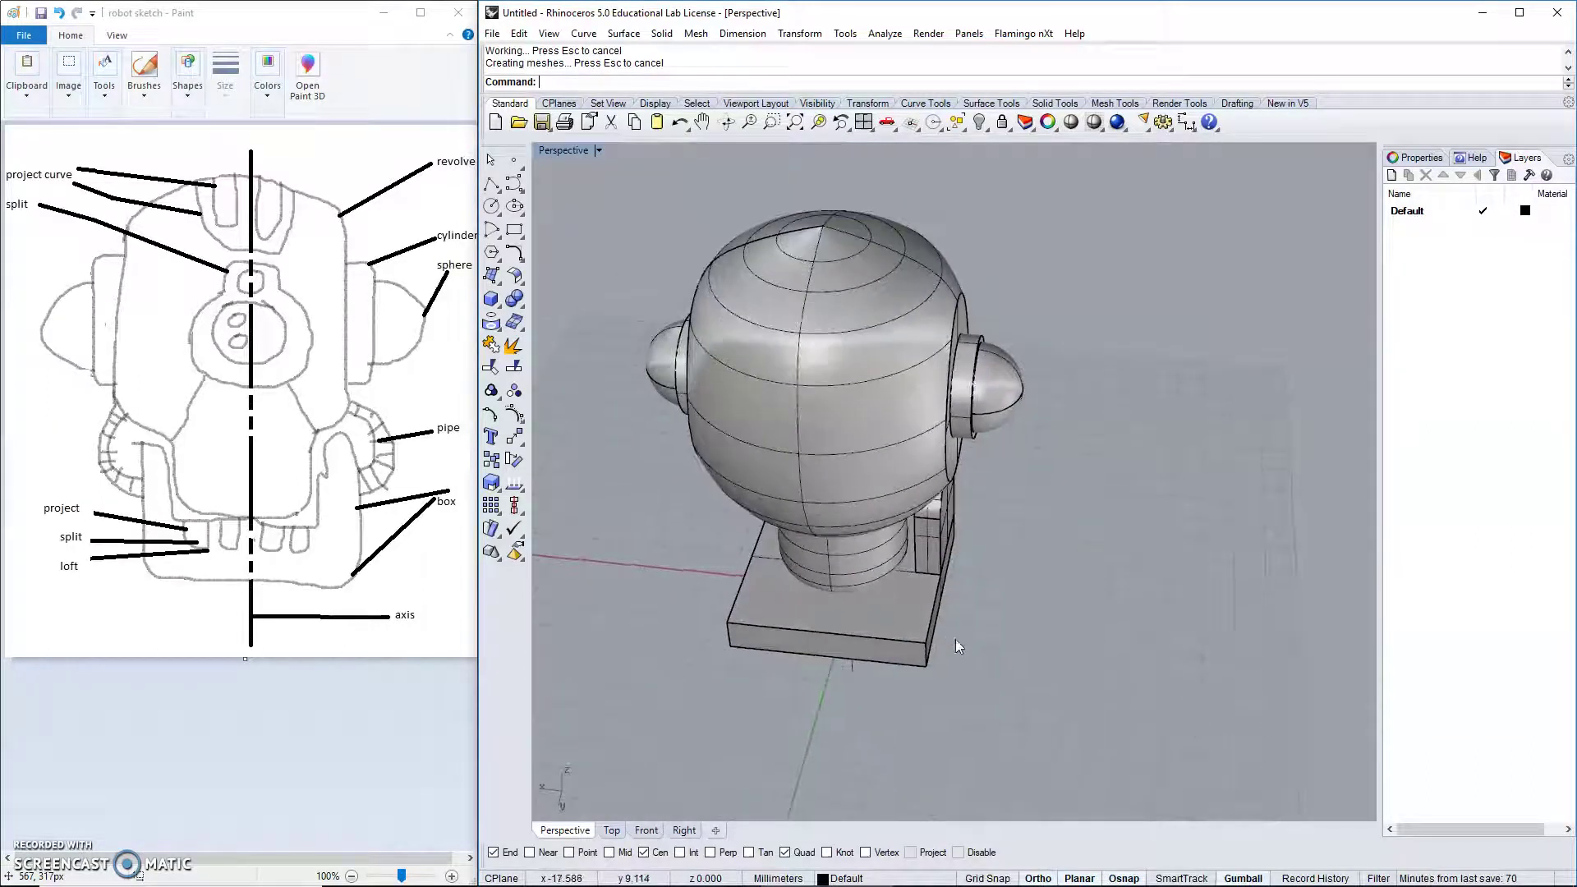
# Fillet two vertical corner edges of the base box with radius 4.
pyautogui.rightClick(955, 646)
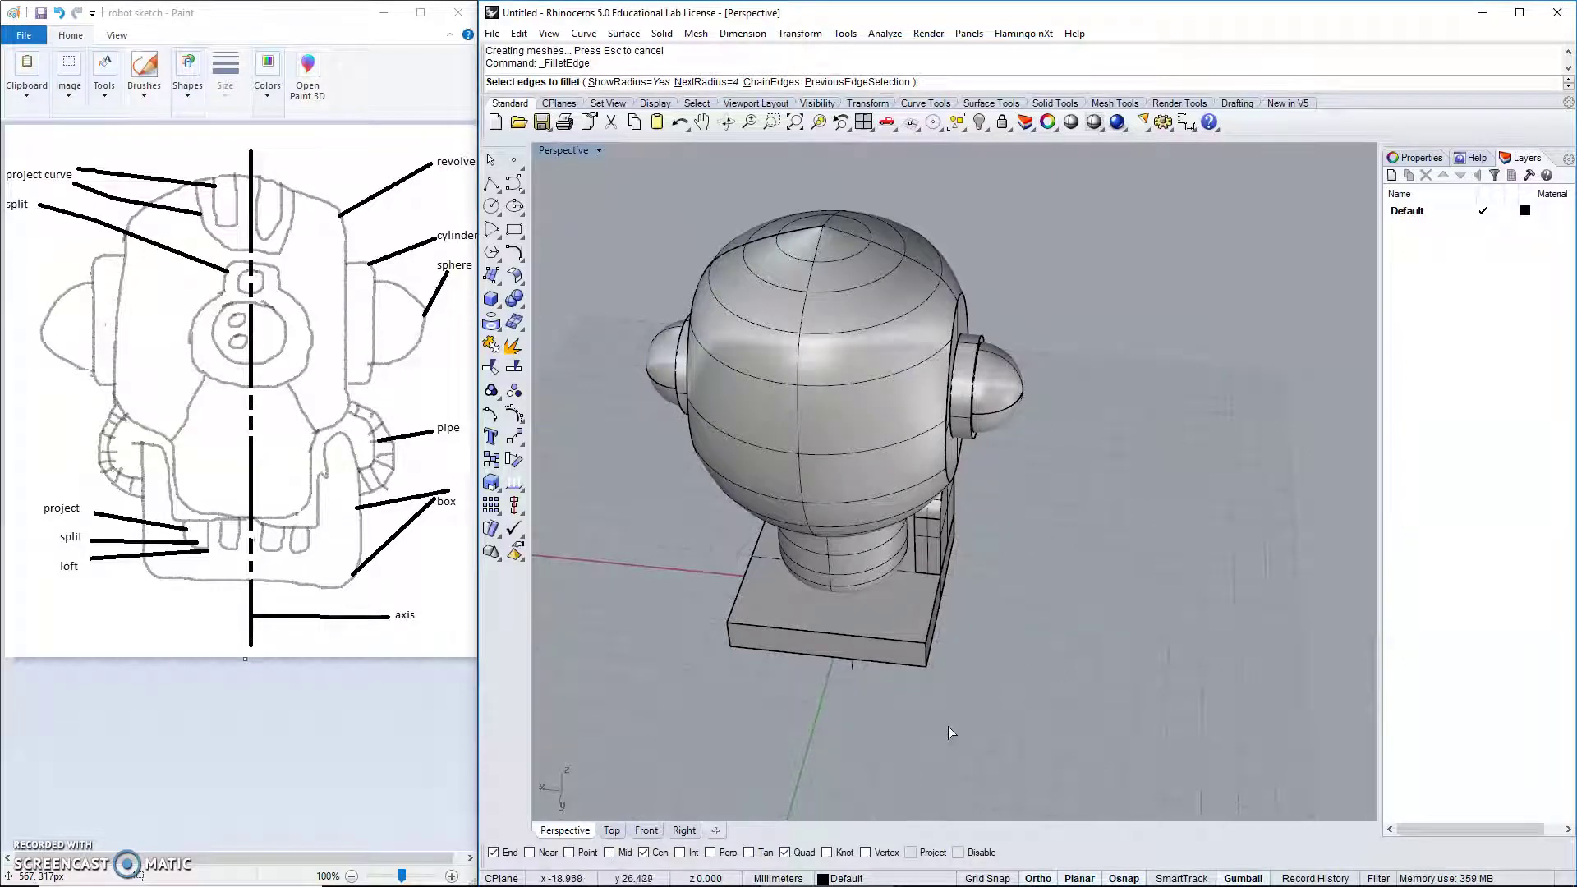
pyautogui.moveTo(948, 727); pyautogui.dragTo(923, 691, button='right')
pyautogui.click(882, 609)
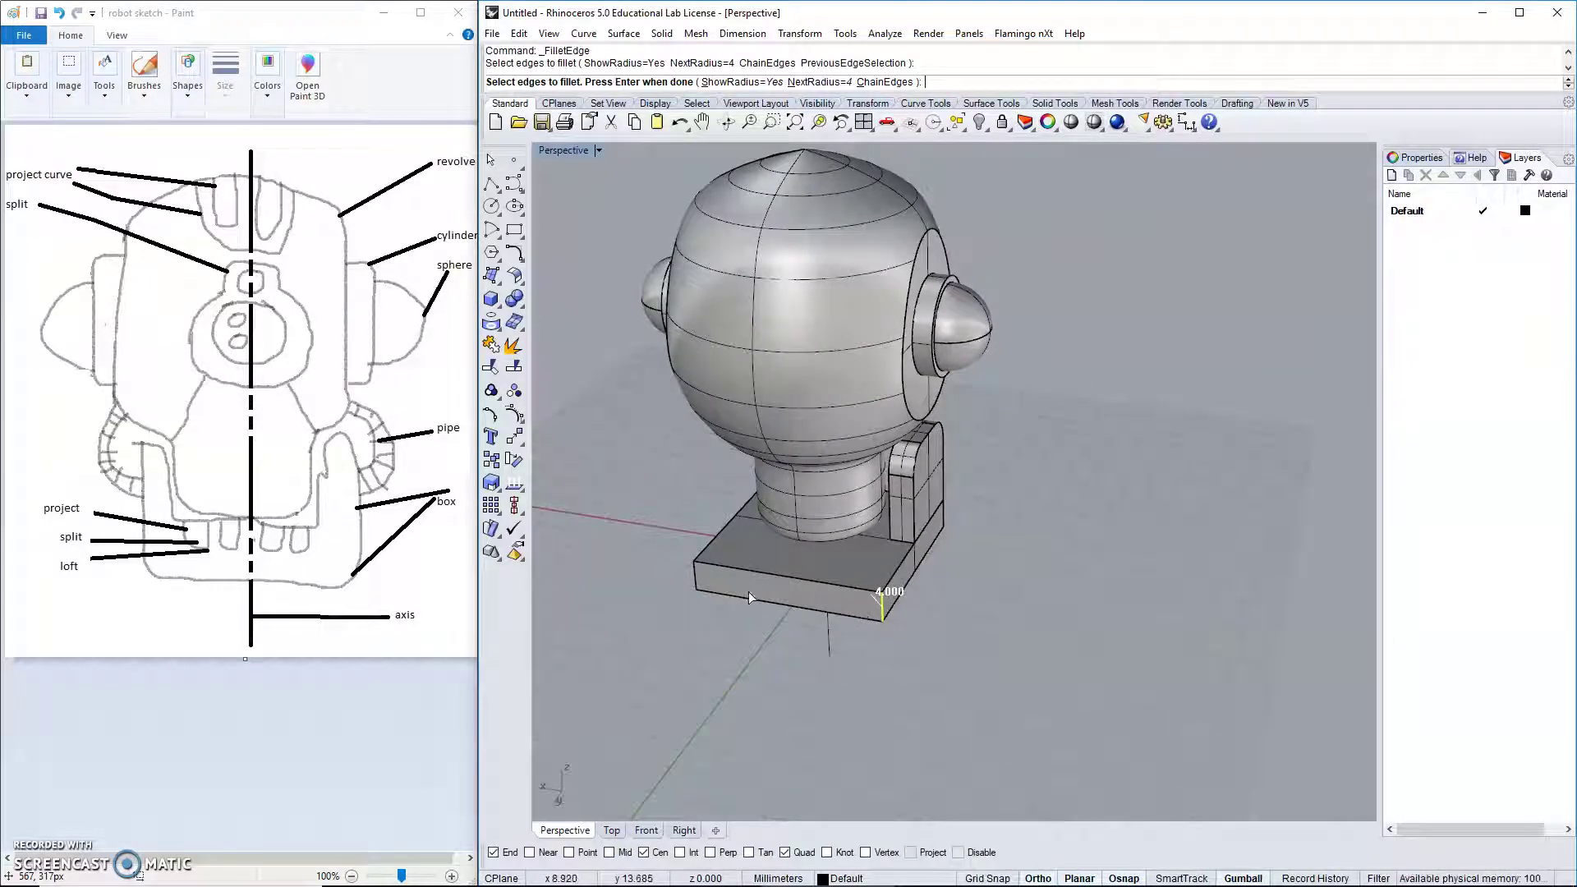
pyautogui.click(698, 589)
pyautogui.press('Return')
pyautogui.press('Return')
pyautogui.moveTo(631, 608)
pyautogui.mouseDown(button='right')
pyautogui.moveTo(736, 651)
pyautogui.moveTo(667, 580)
pyautogui.moveTo(628, 574)
pyautogui.mouseUp(button='right')
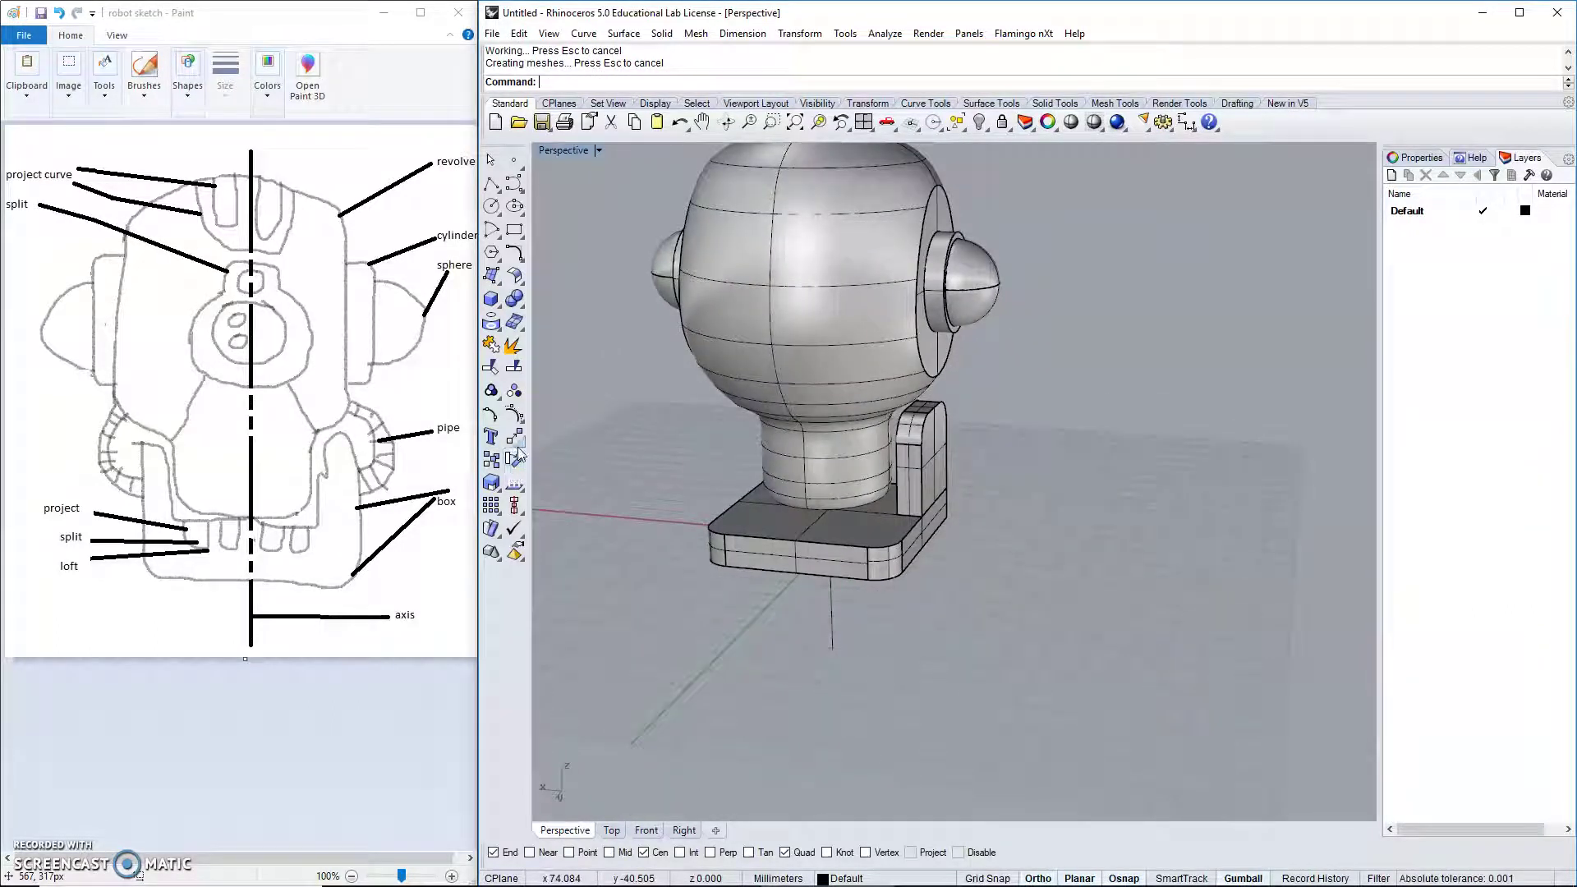
# Mirror the rounded bracket across the base's midpoint to the slab's opposite end.
pyautogui.click(518, 453)
pyautogui.click(632, 448)
pyautogui.click(918, 475)
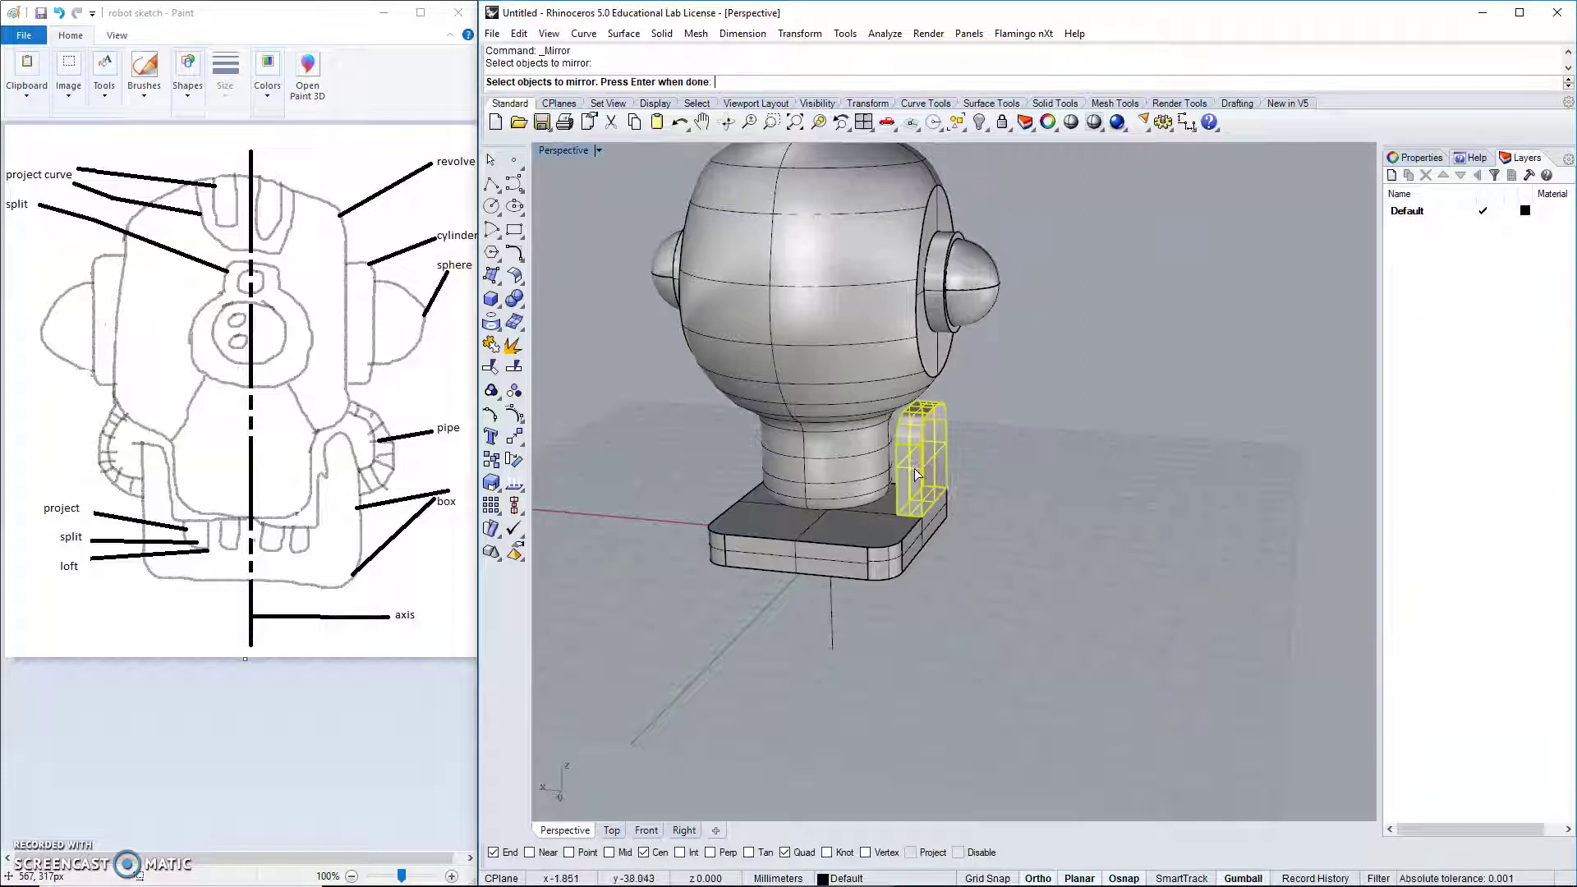
pyautogui.press('Return')
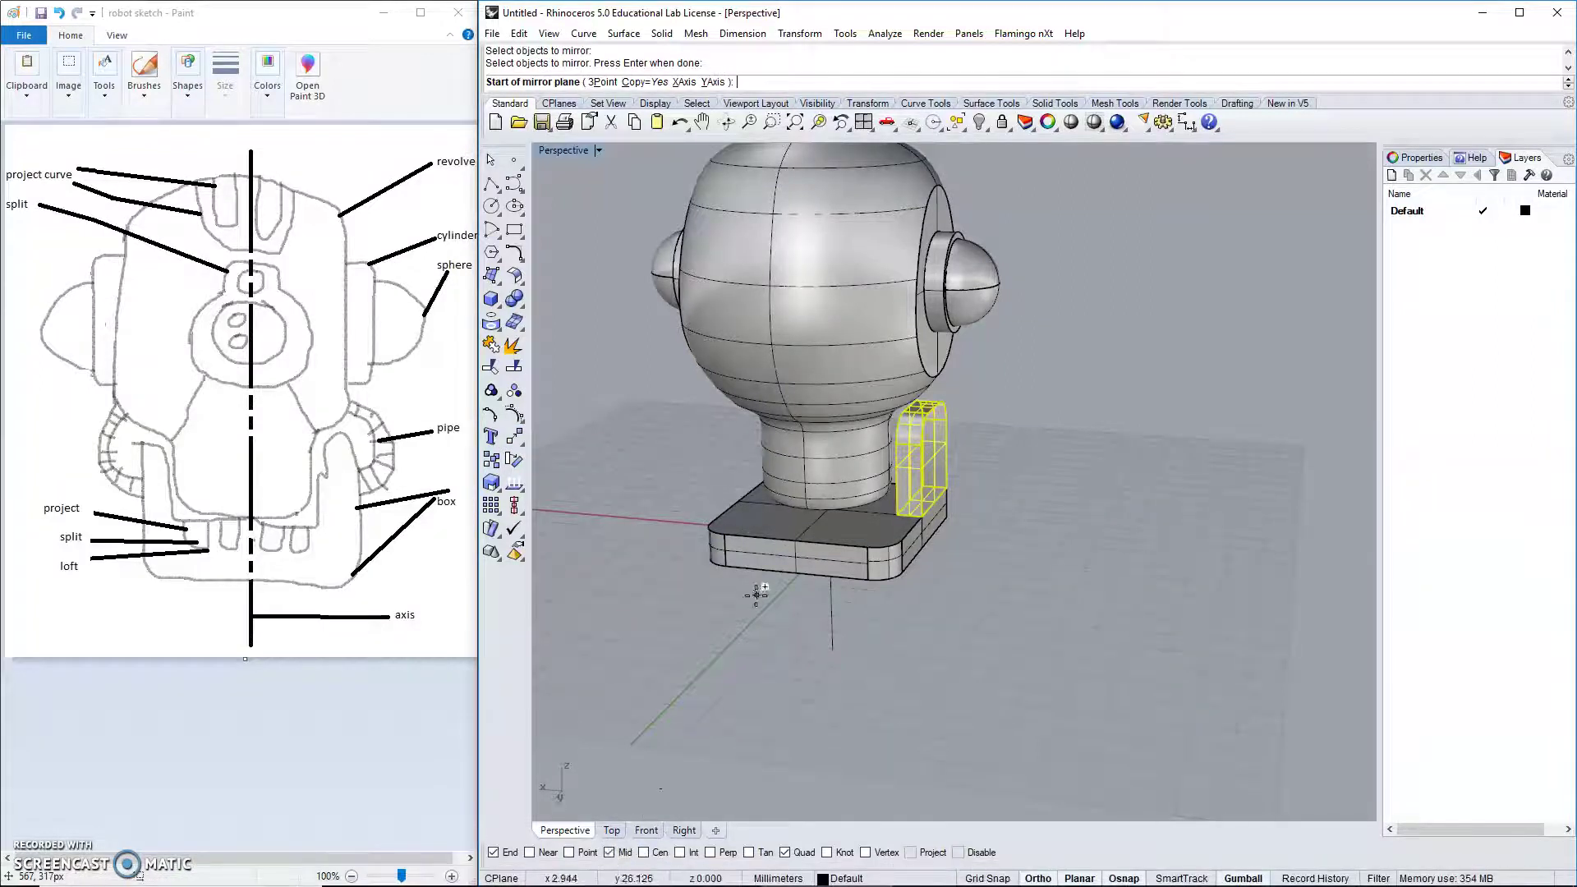
pyautogui.click(798, 564)
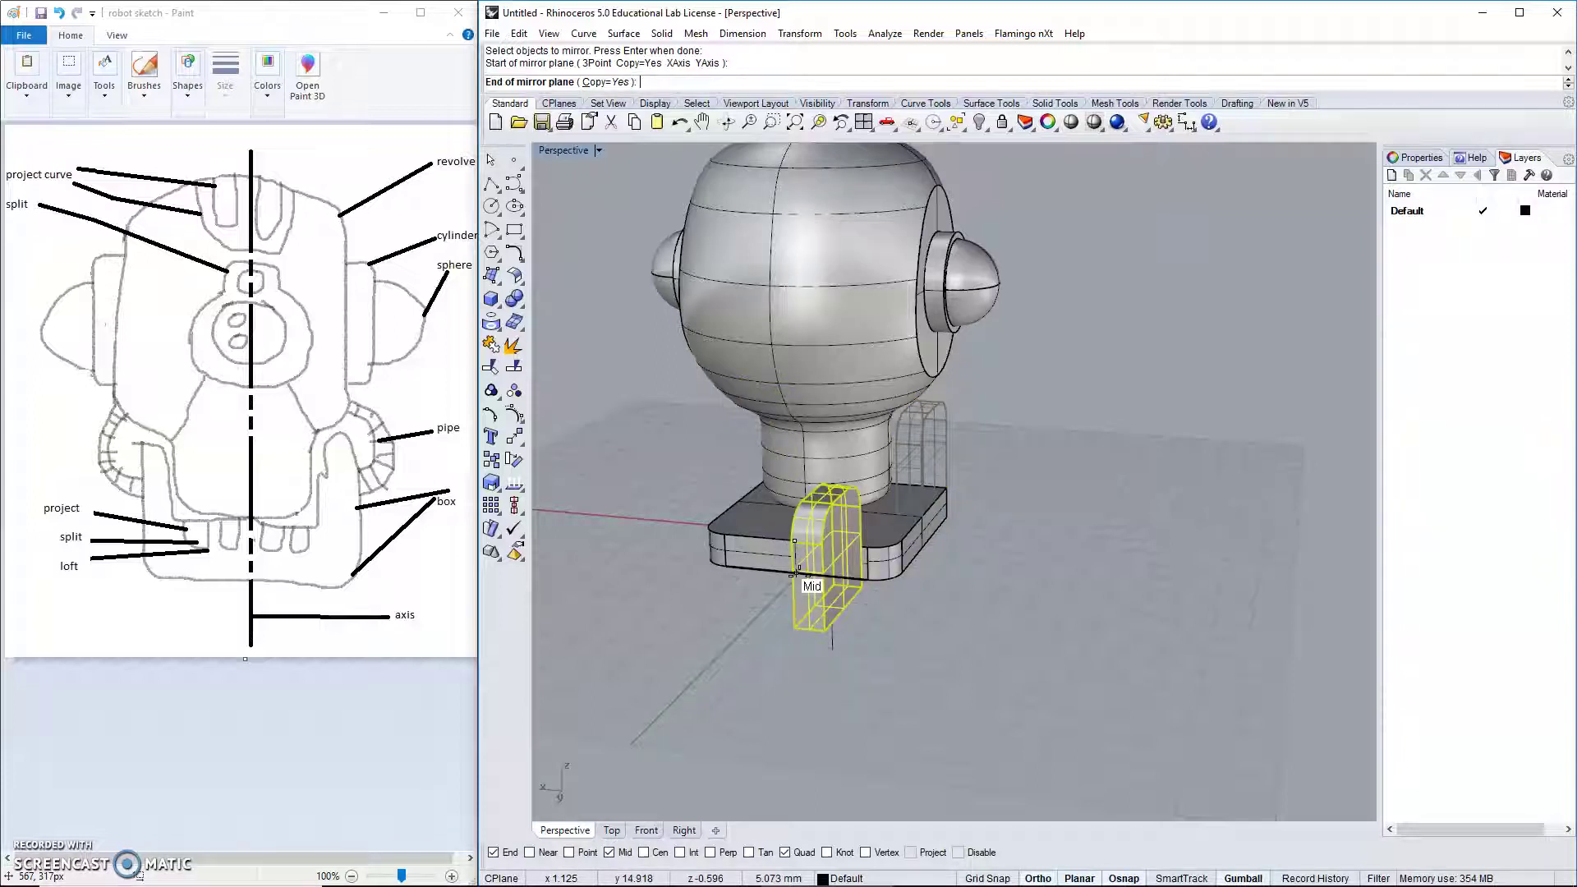
pyautogui.moveTo(780, 575); pyautogui.dragTo(810, 587, button='right')
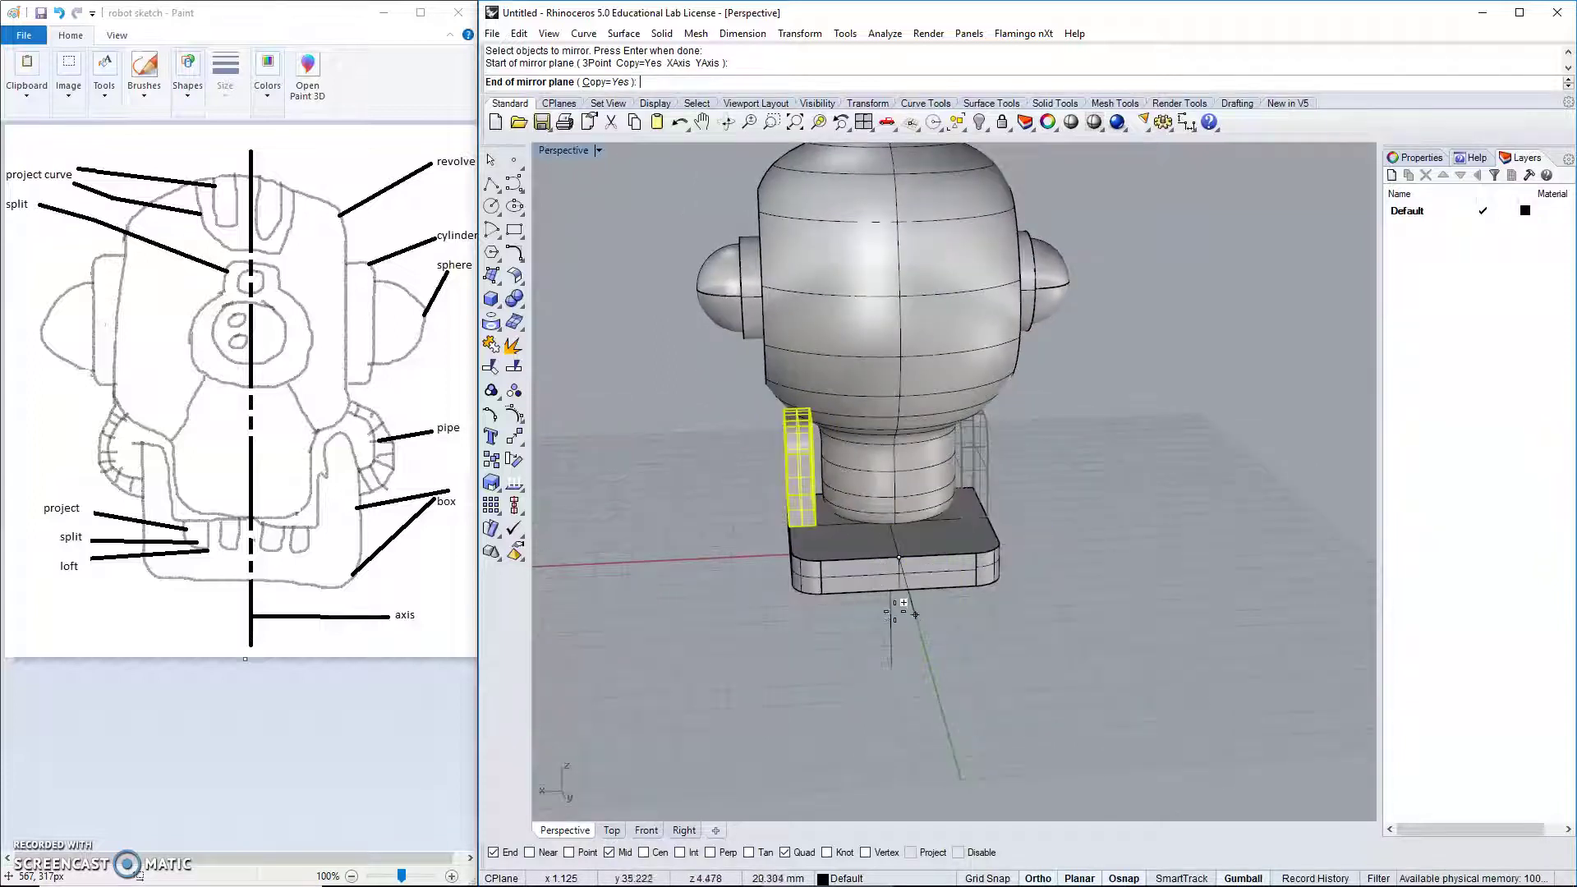
pyautogui.click(904, 627)
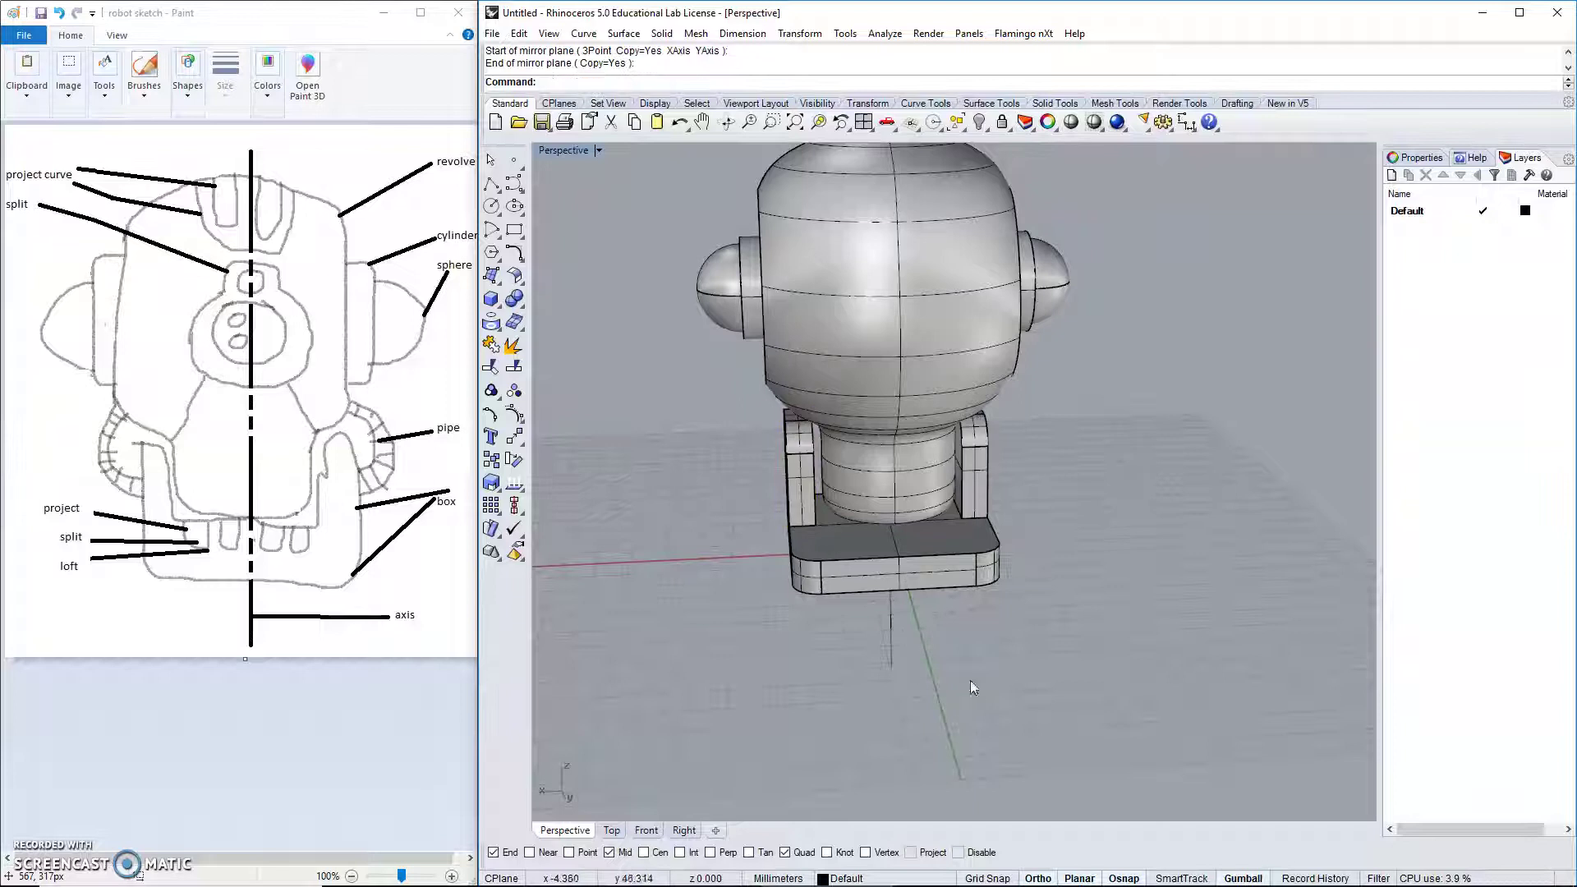
pyautogui.moveTo(971, 685); pyautogui.dragTo(727, 630, button='right')
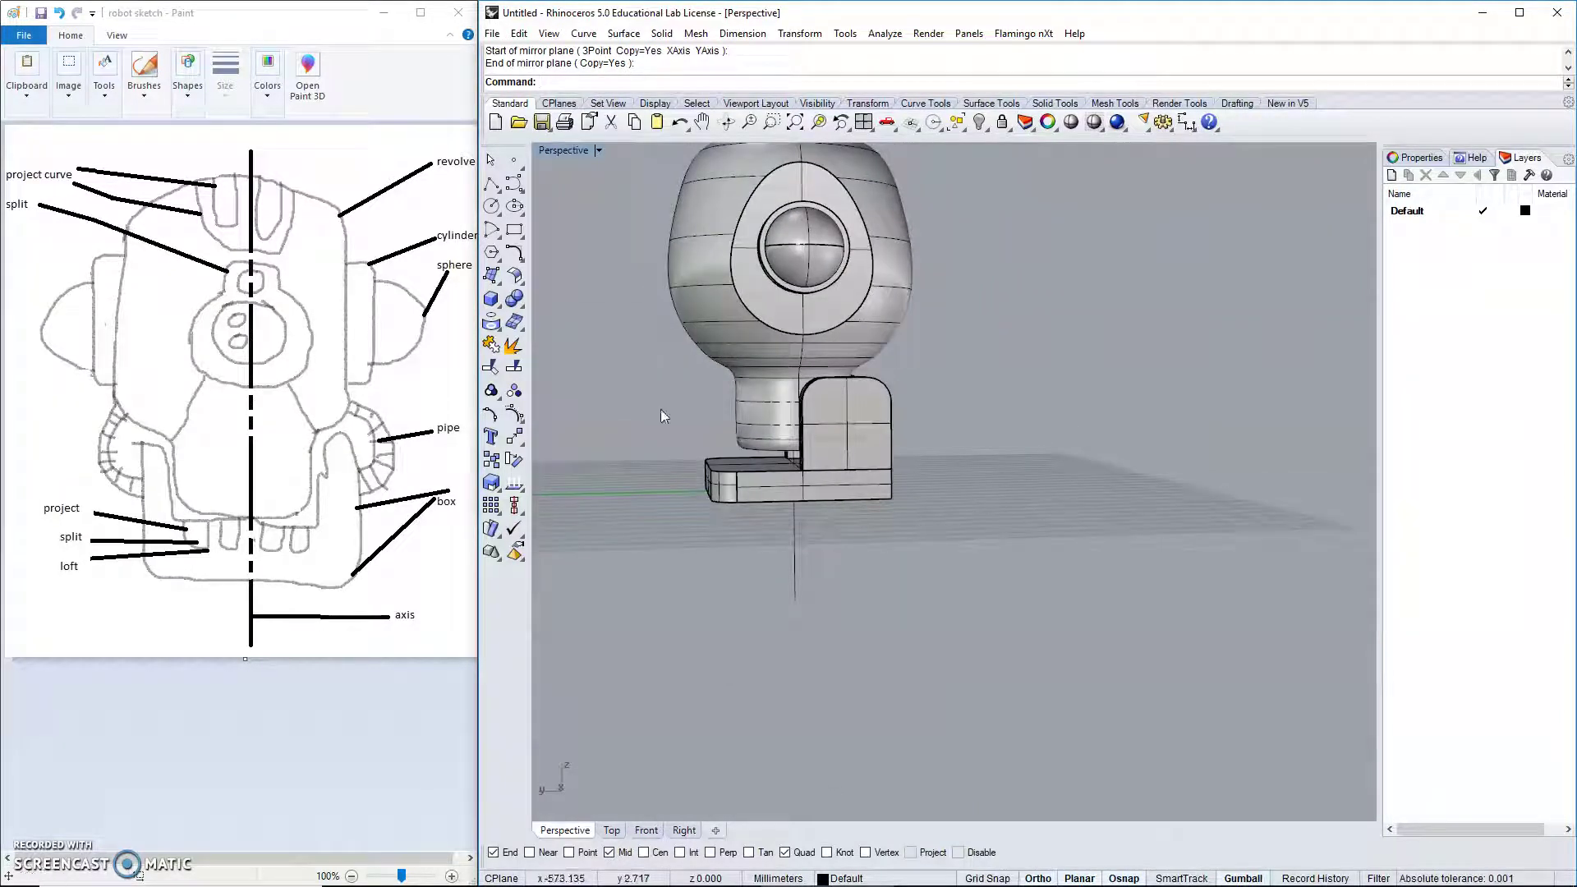
# Boolean-union the left bracket, base box and right bracket into one solid.
pyautogui.moveTo(592, 361); pyautogui.dragTo(678, 380, button='right')
pyautogui.click(515, 301)
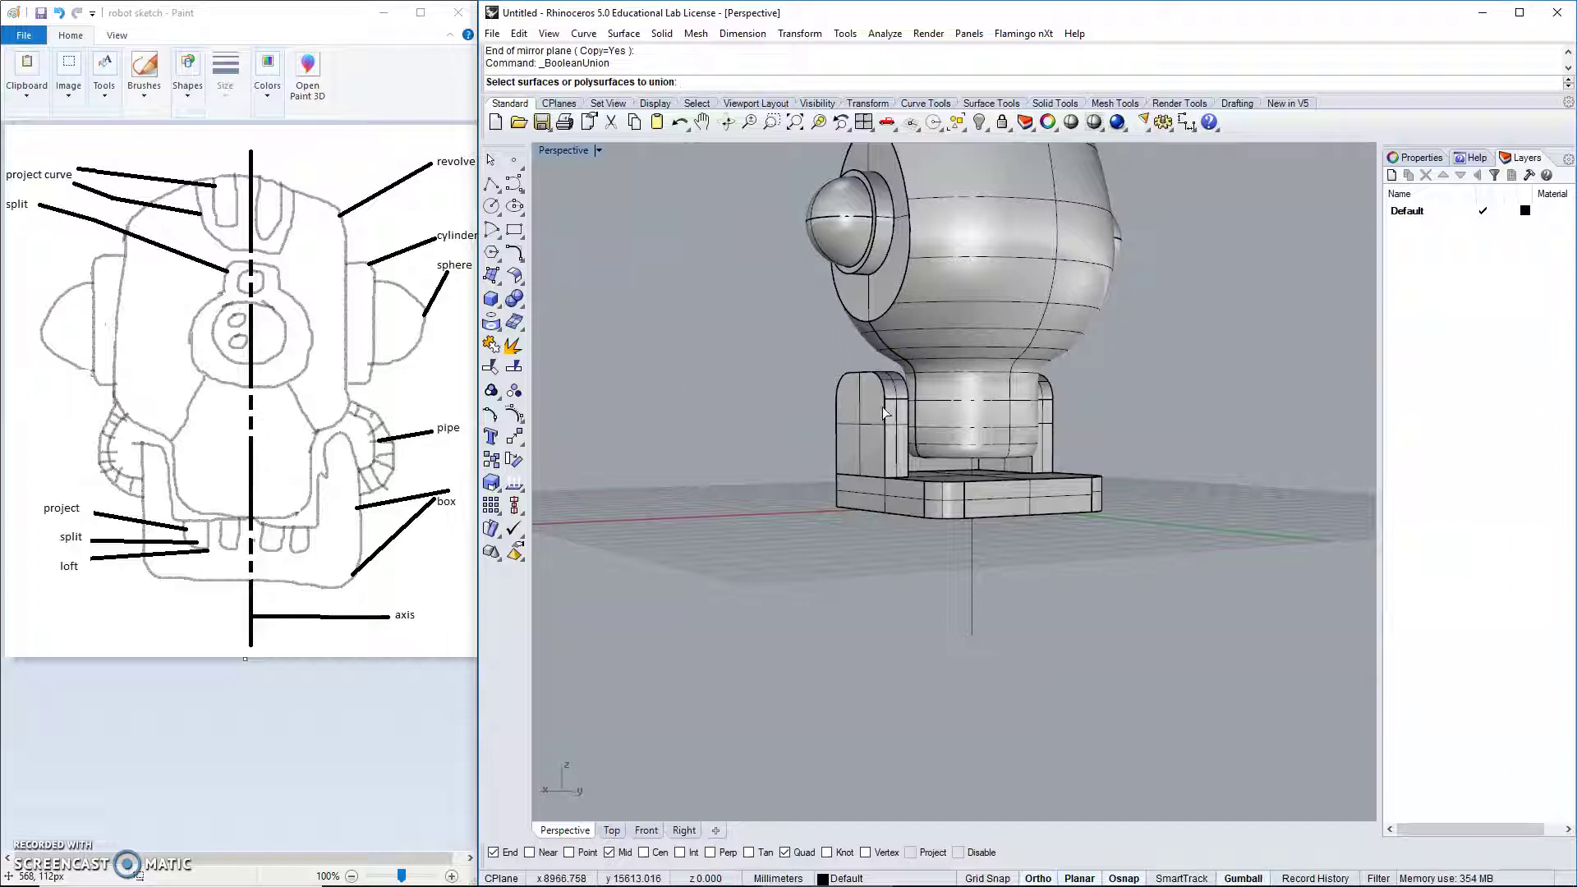
pyautogui.click(882, 406)
pyautogui.click(944, 495)
pyautogui.click(1045, 432)
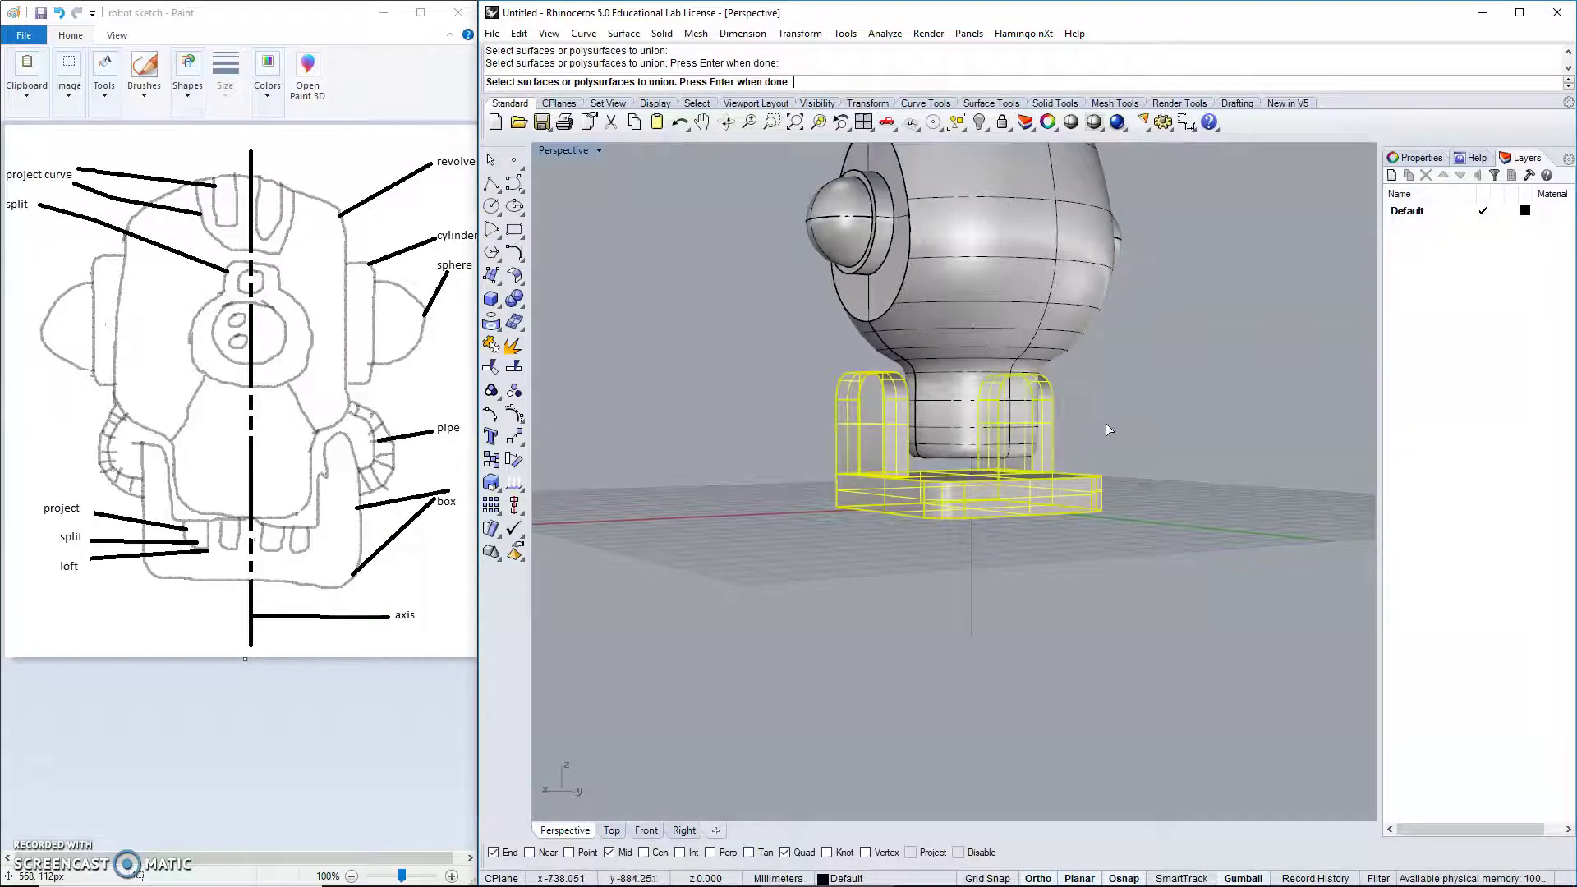
pyautogui.press('Return')
# Select the merged bracket-and-base piece and restore the four-viewport layout.
pyautogui.moveTo(1157, 432); pyautogui.dragTo(870, 460, button='right')
pyautogui.click(844, 464)
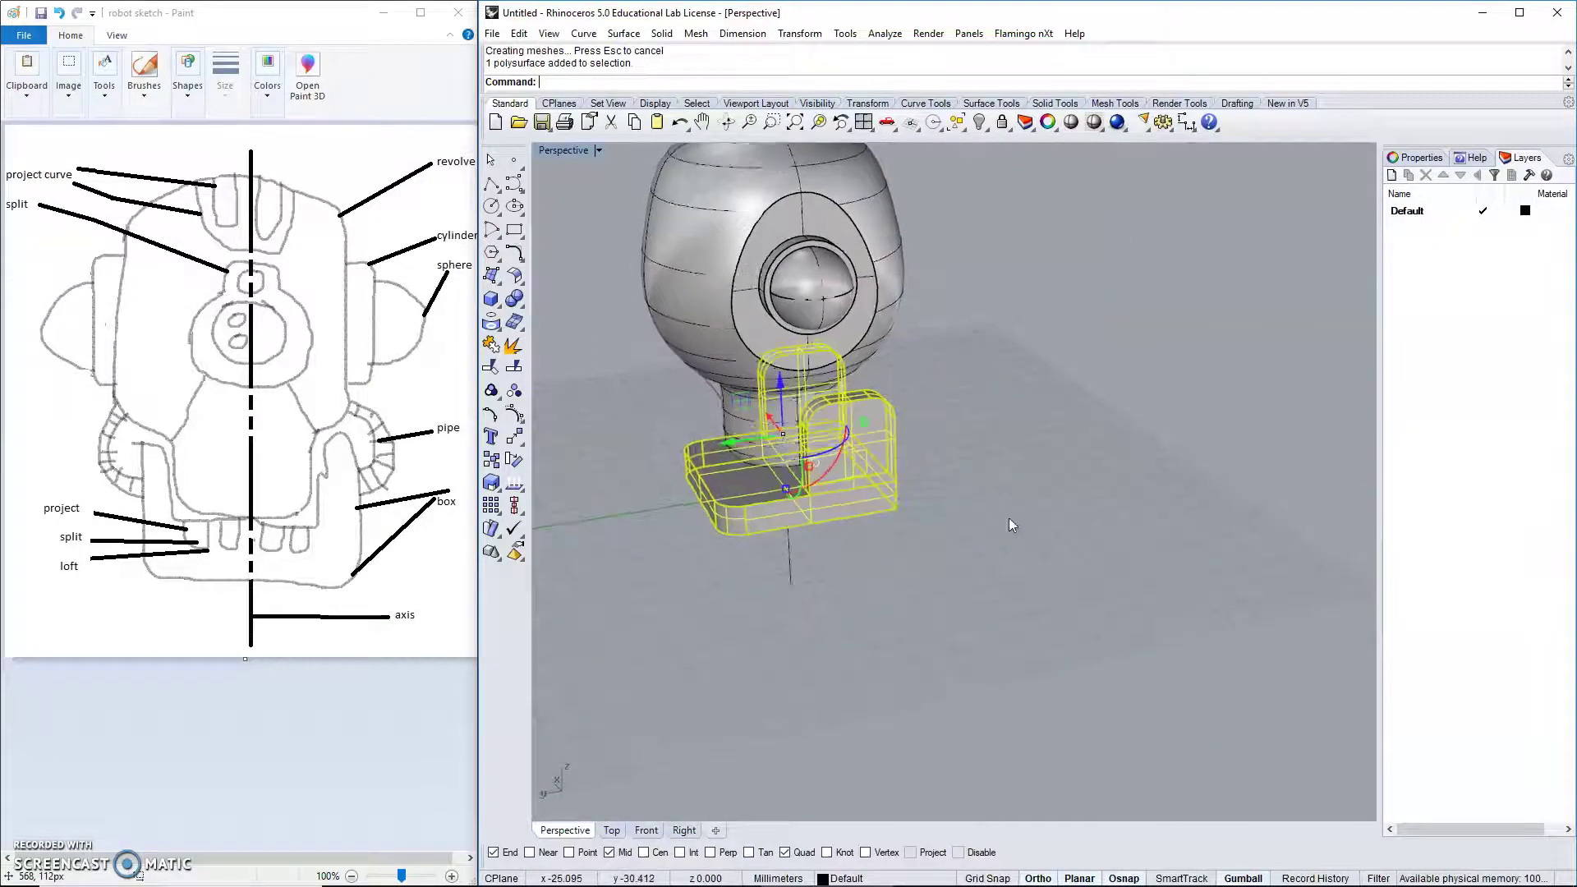
pyautogui.moveTo(1009, 518); pyautogui.dragTo(933, 482, button='right')
pyautogui.doubleClick(565, 155)
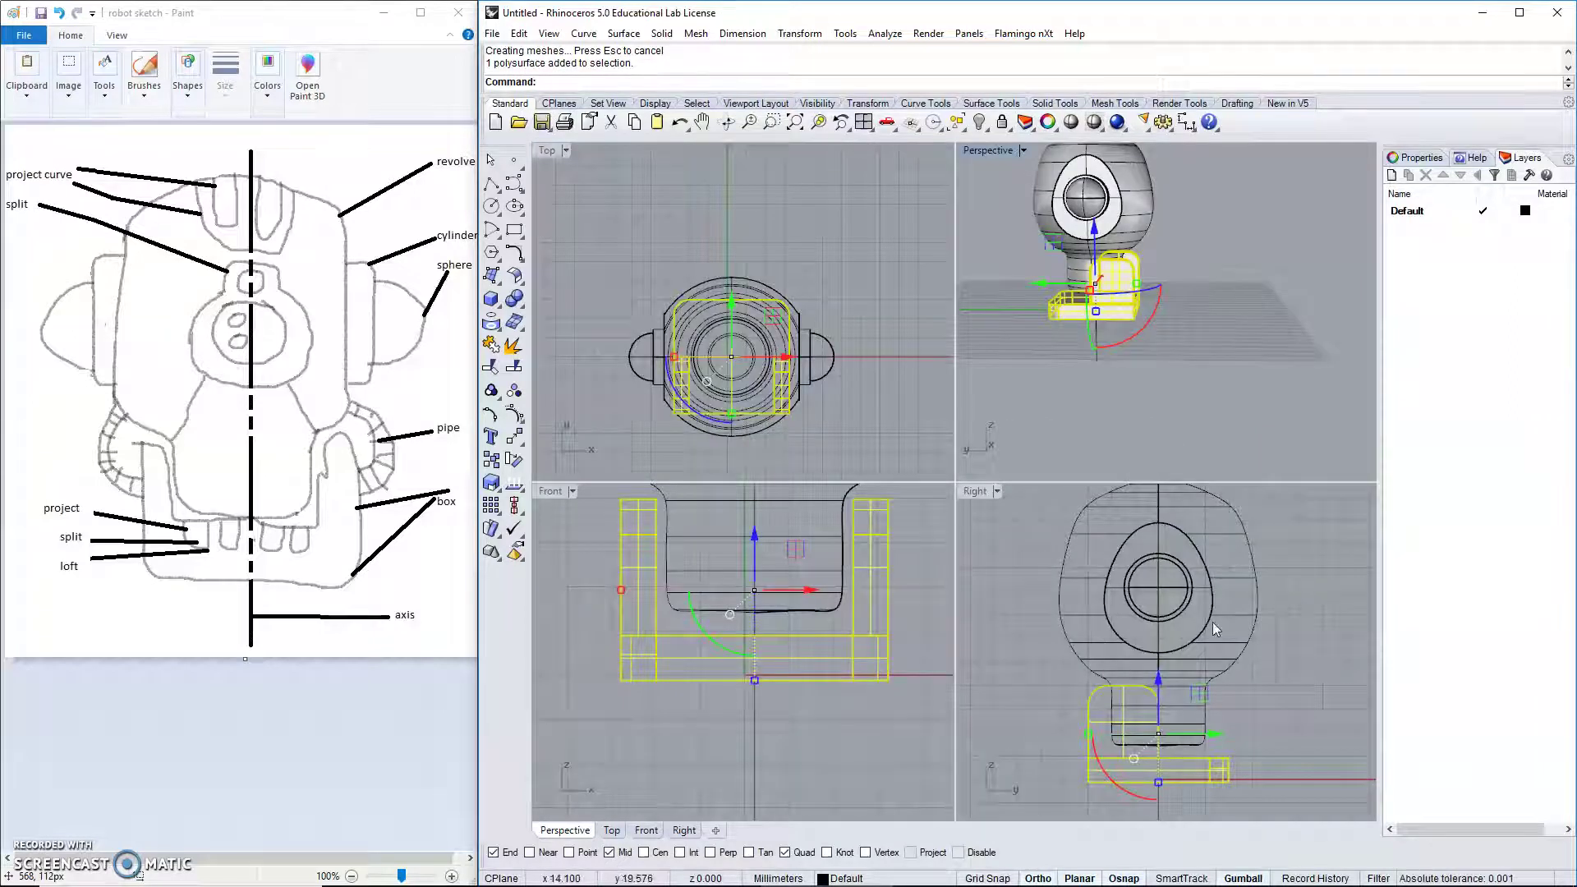
# Shift the merged bracket-and-base piece slightly along the Y direction.
pyautogui.moveTo(1215, 733); pyautogui.dragTo(1249, 728)
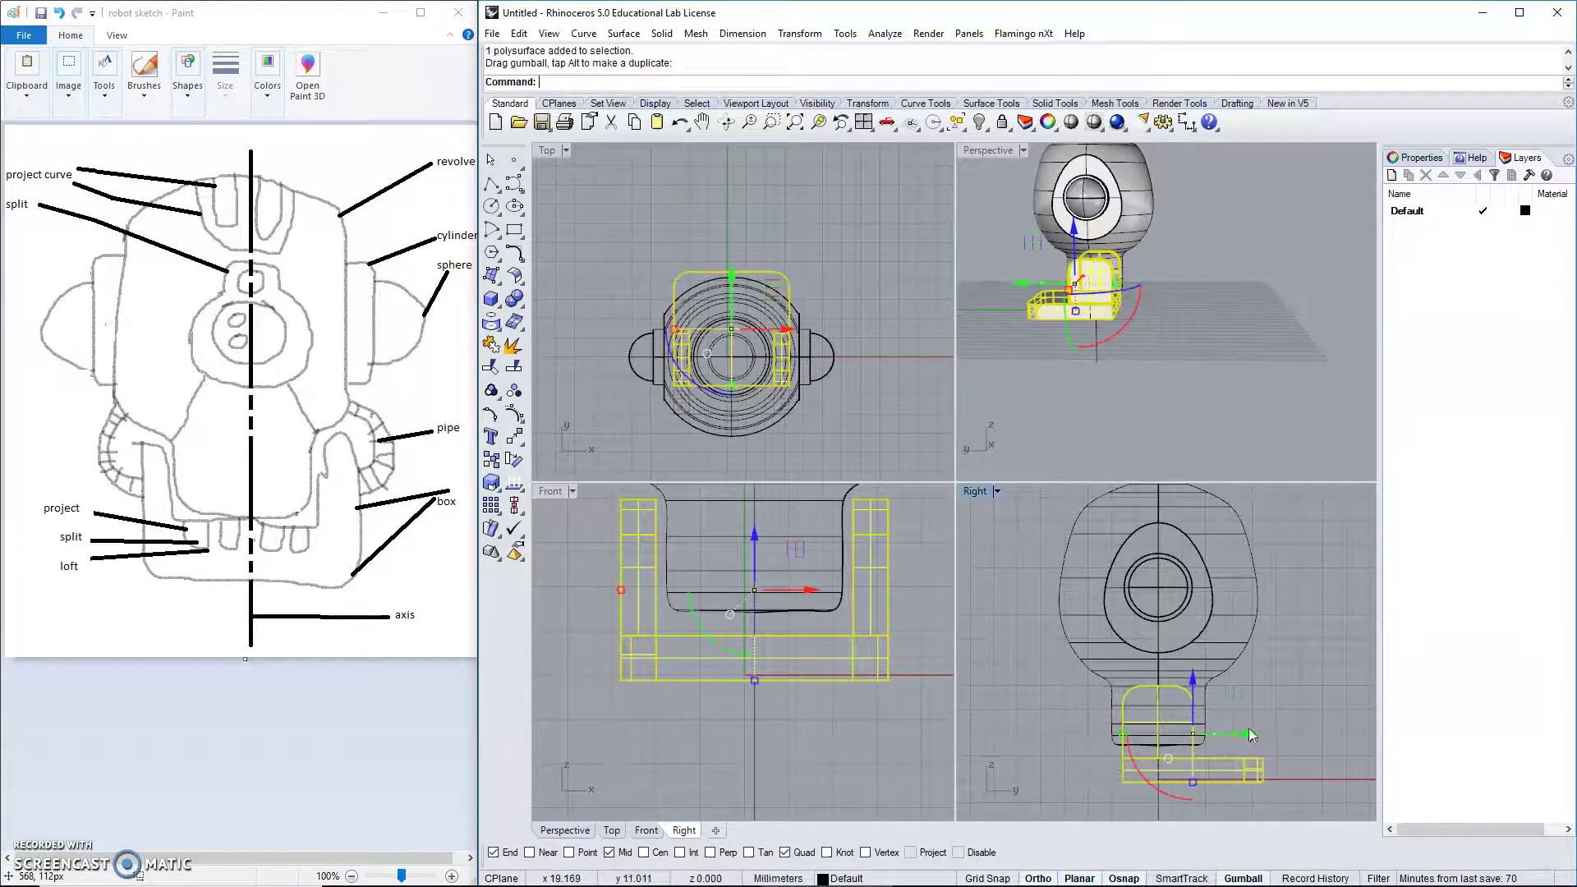
pyautogui.click(1304, 708)
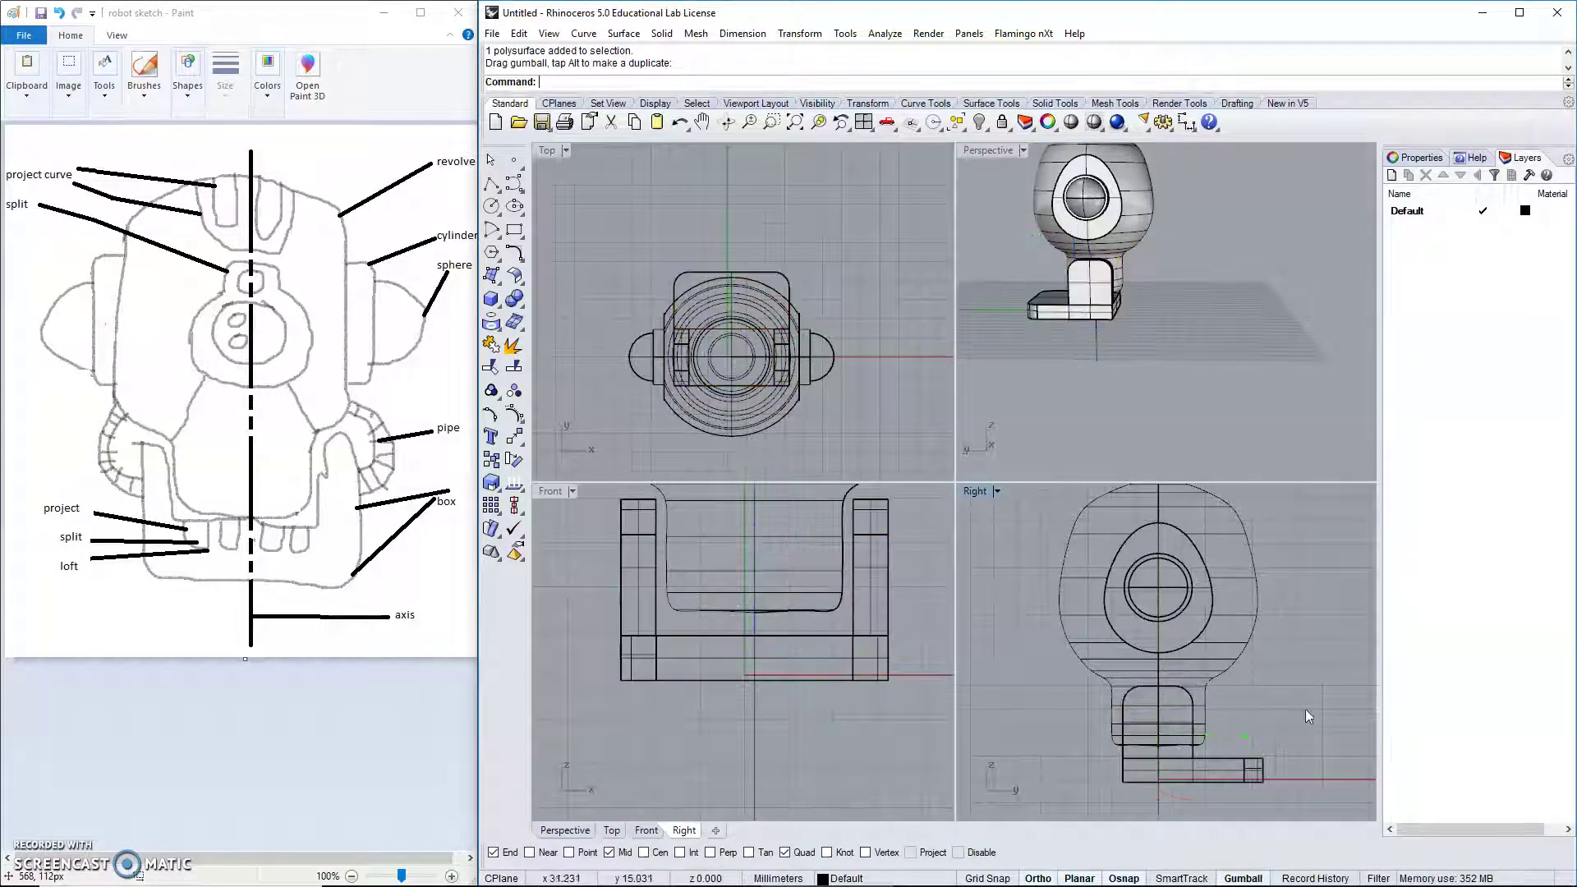
pyautogui.moveTo(1081, 332); pyautogui.dragTo(851, 292, button='right')
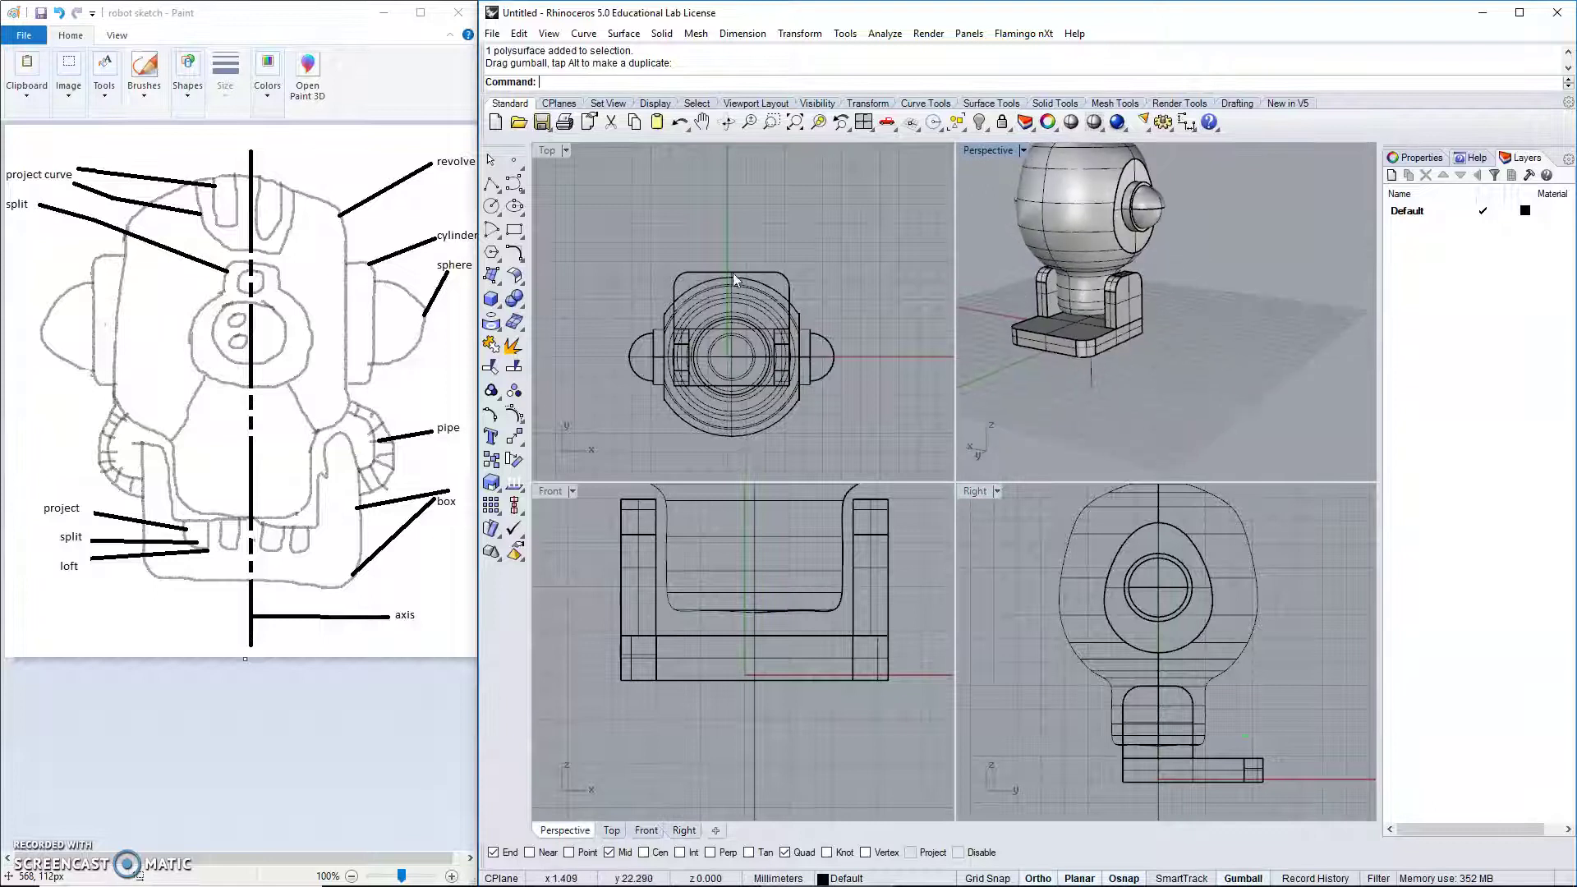
# Window-select all robot parts and rotate them 180° with the gumball arc.
pyautogui.moveTo(595, 208); pyautogui.dragTo(885, 452)
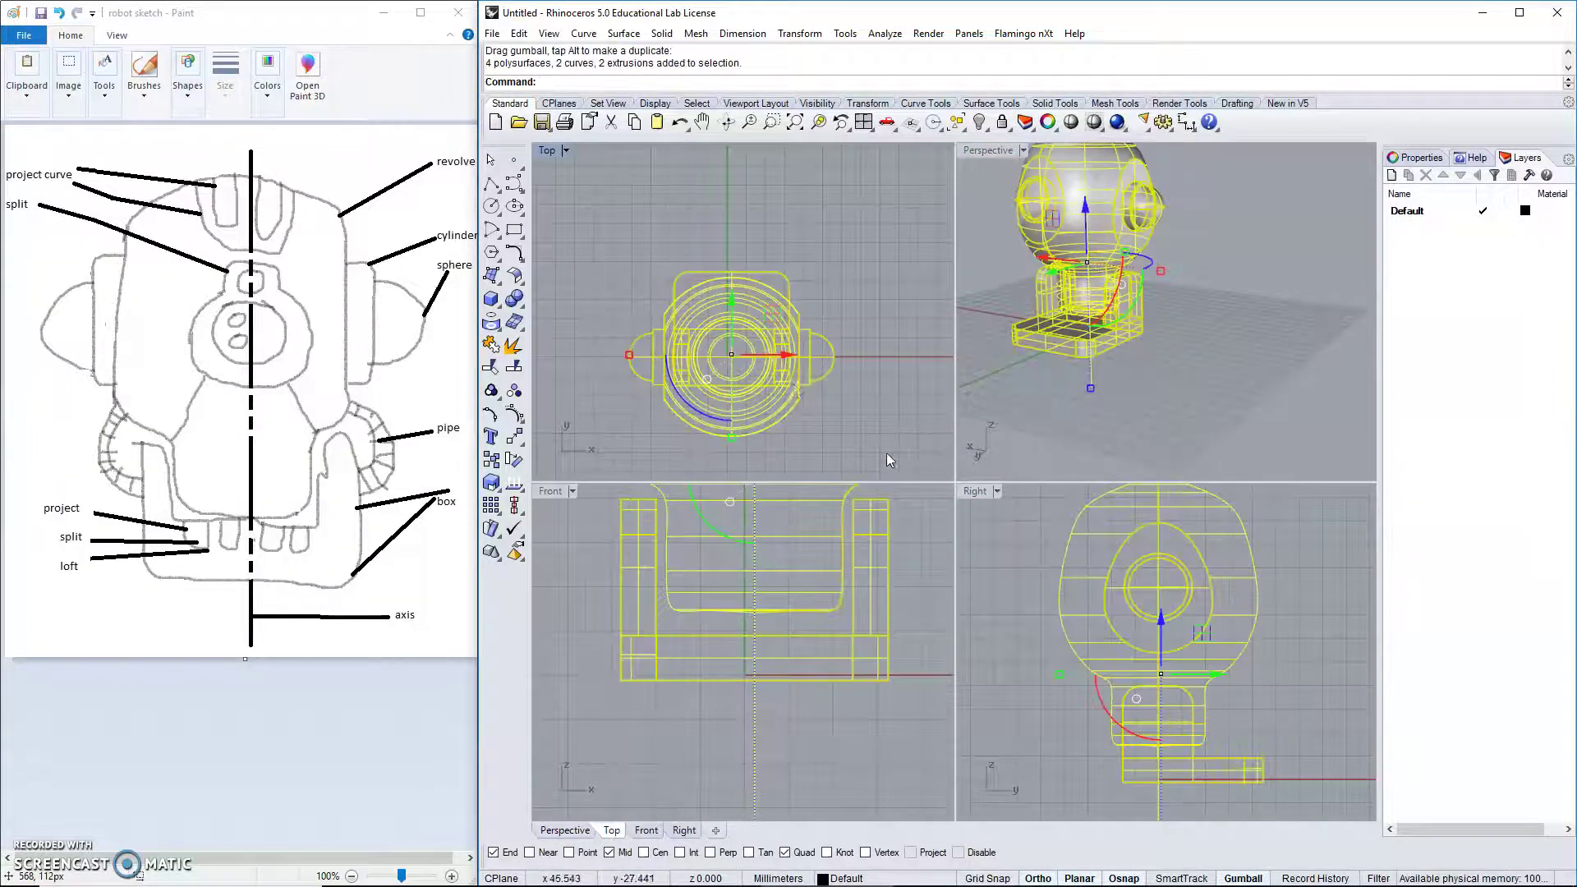
pyautogui.click(710, 422)
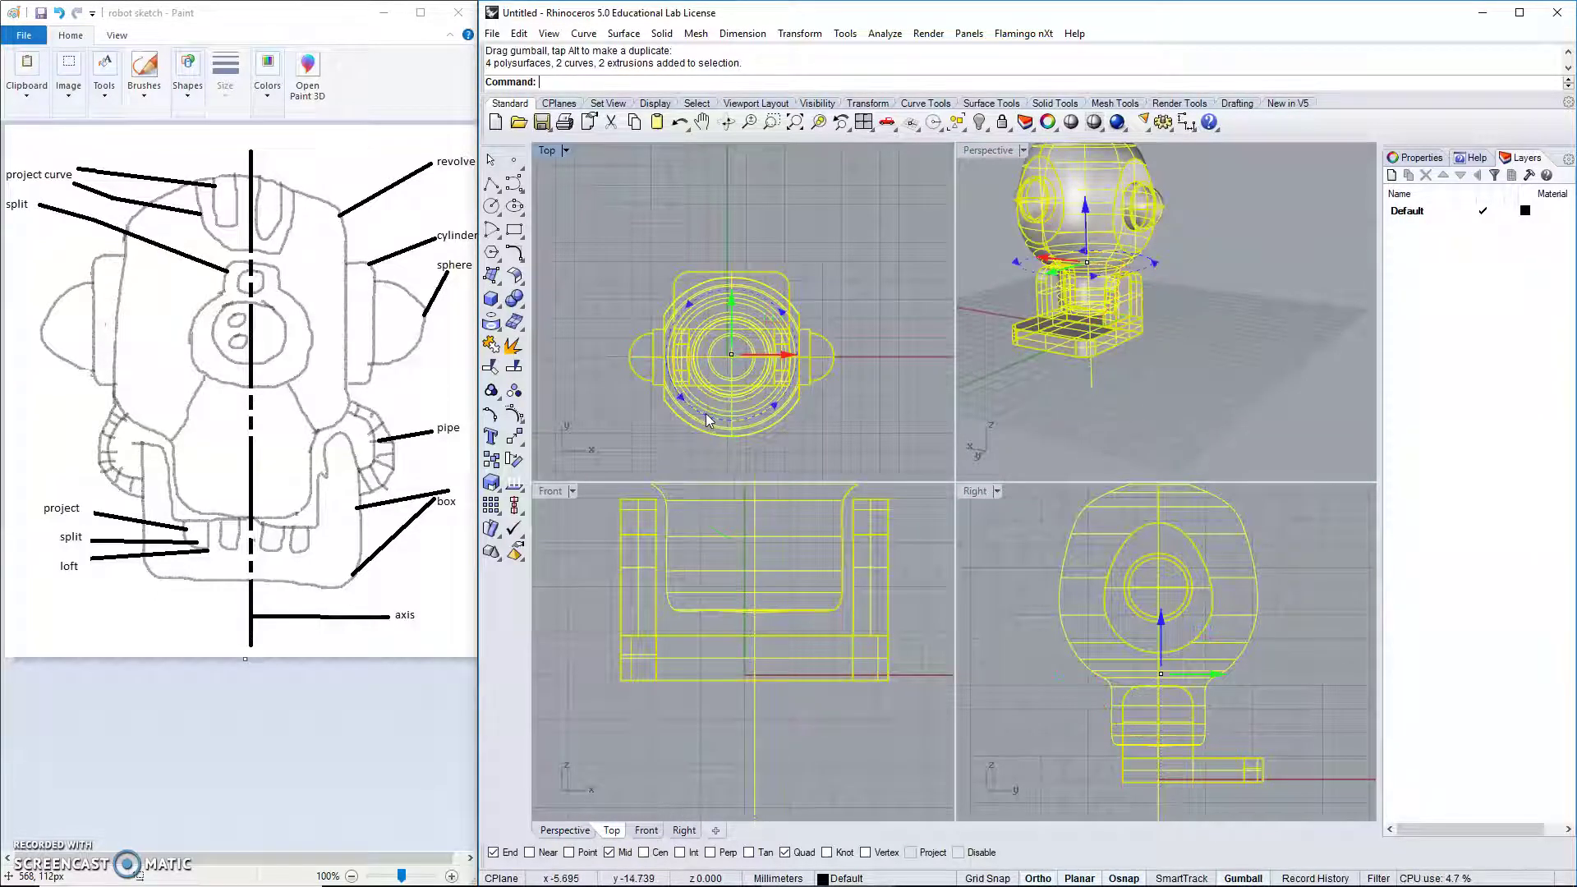
pyautogui.write('180')
pyautogui.press('Return')
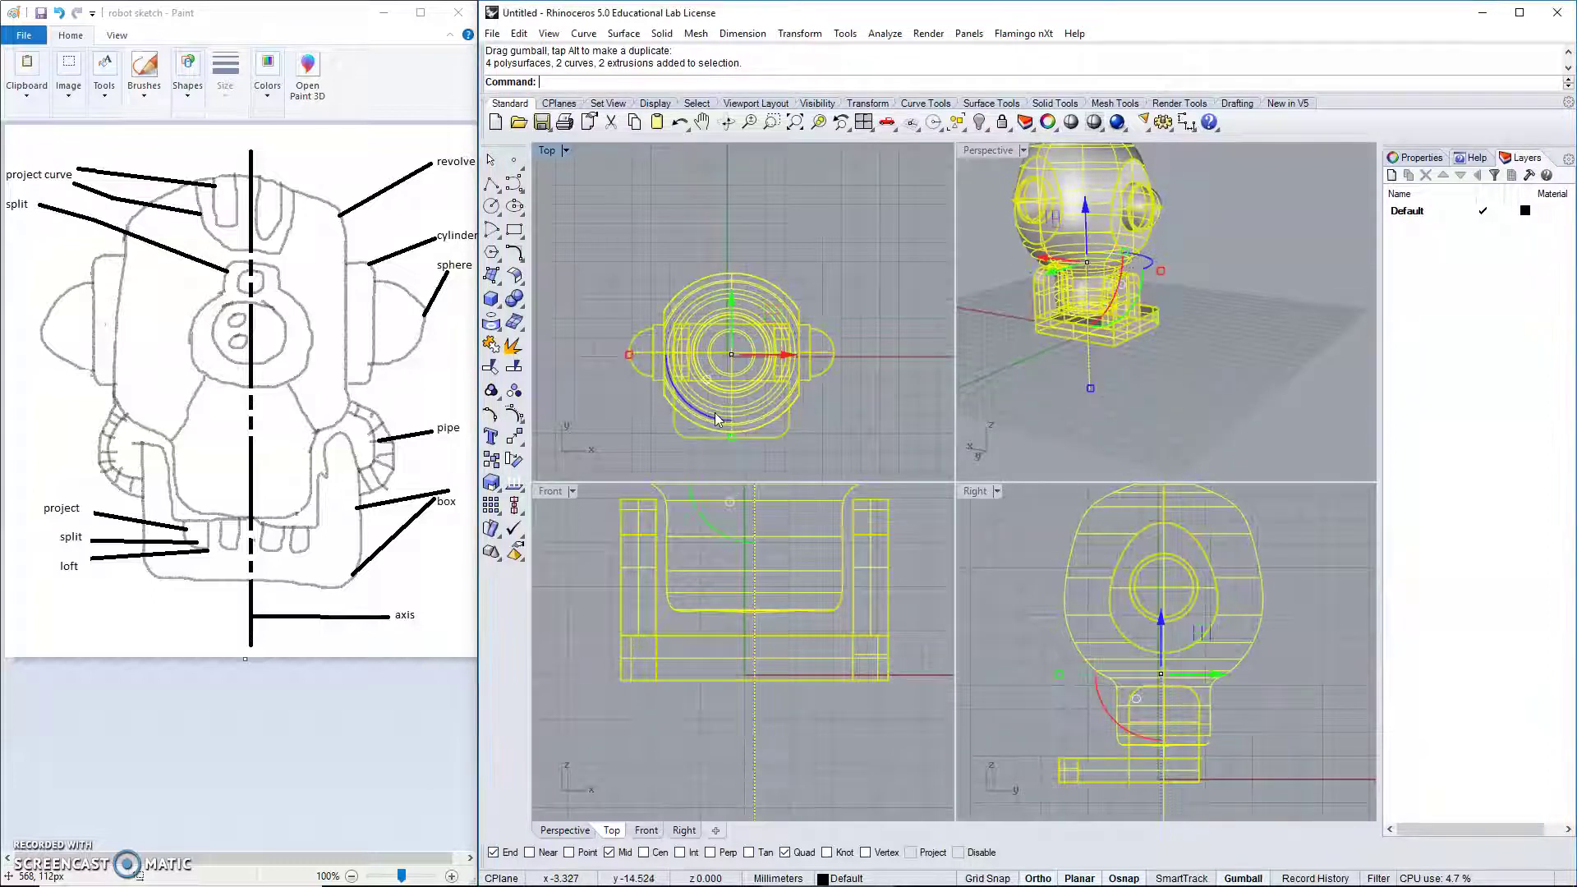
pyautogui.click(908, 418)
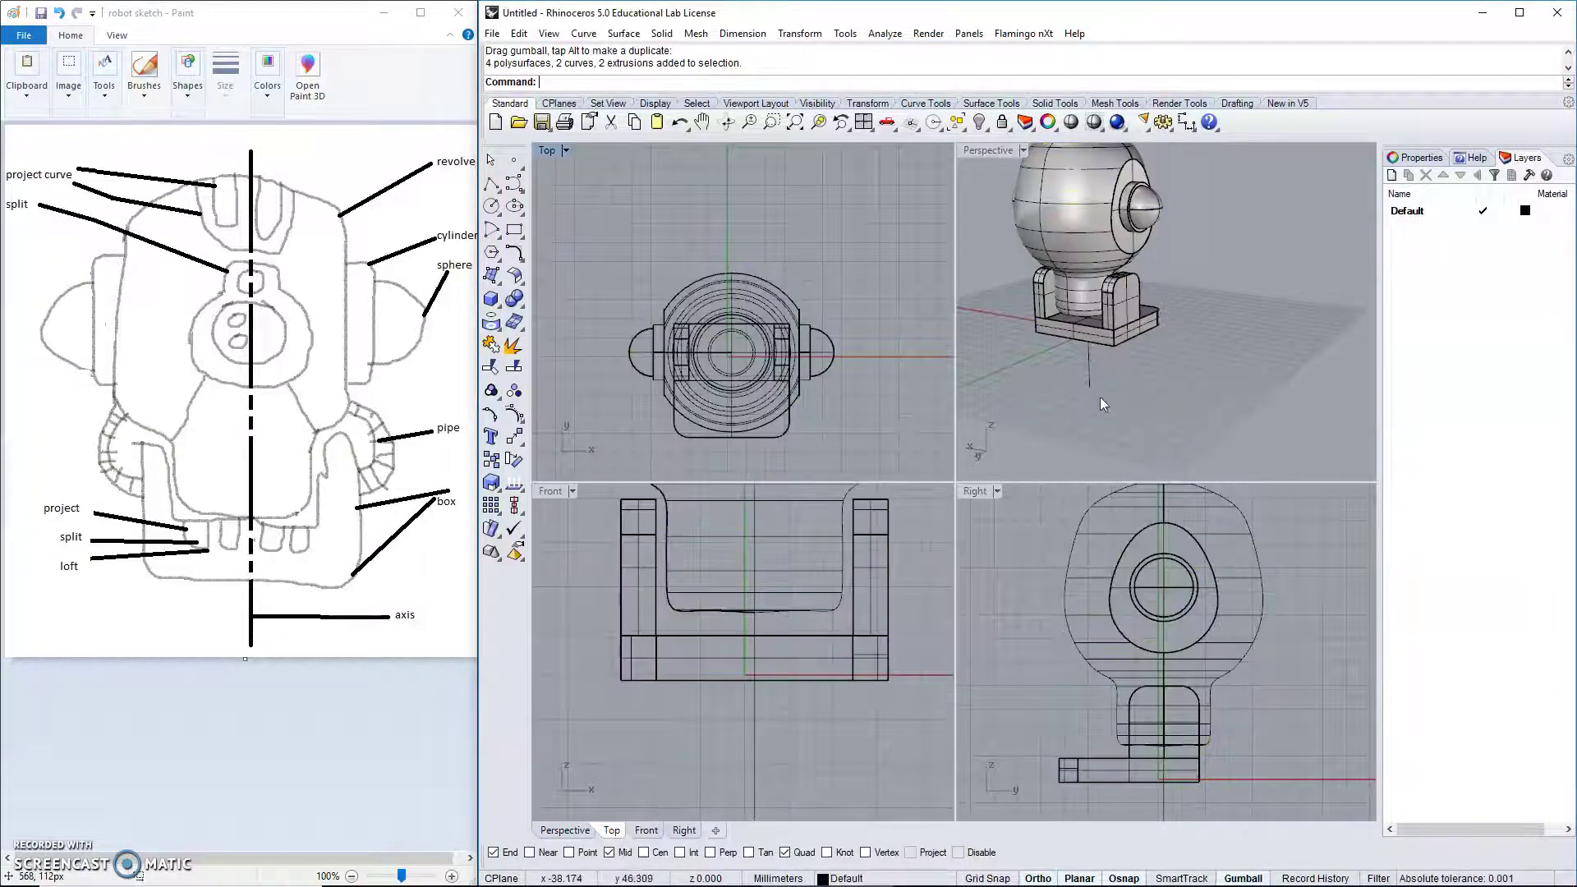
pyautogui.moveTo(1101, 397); pyautogui.dragTo(1165, 266, button='right')
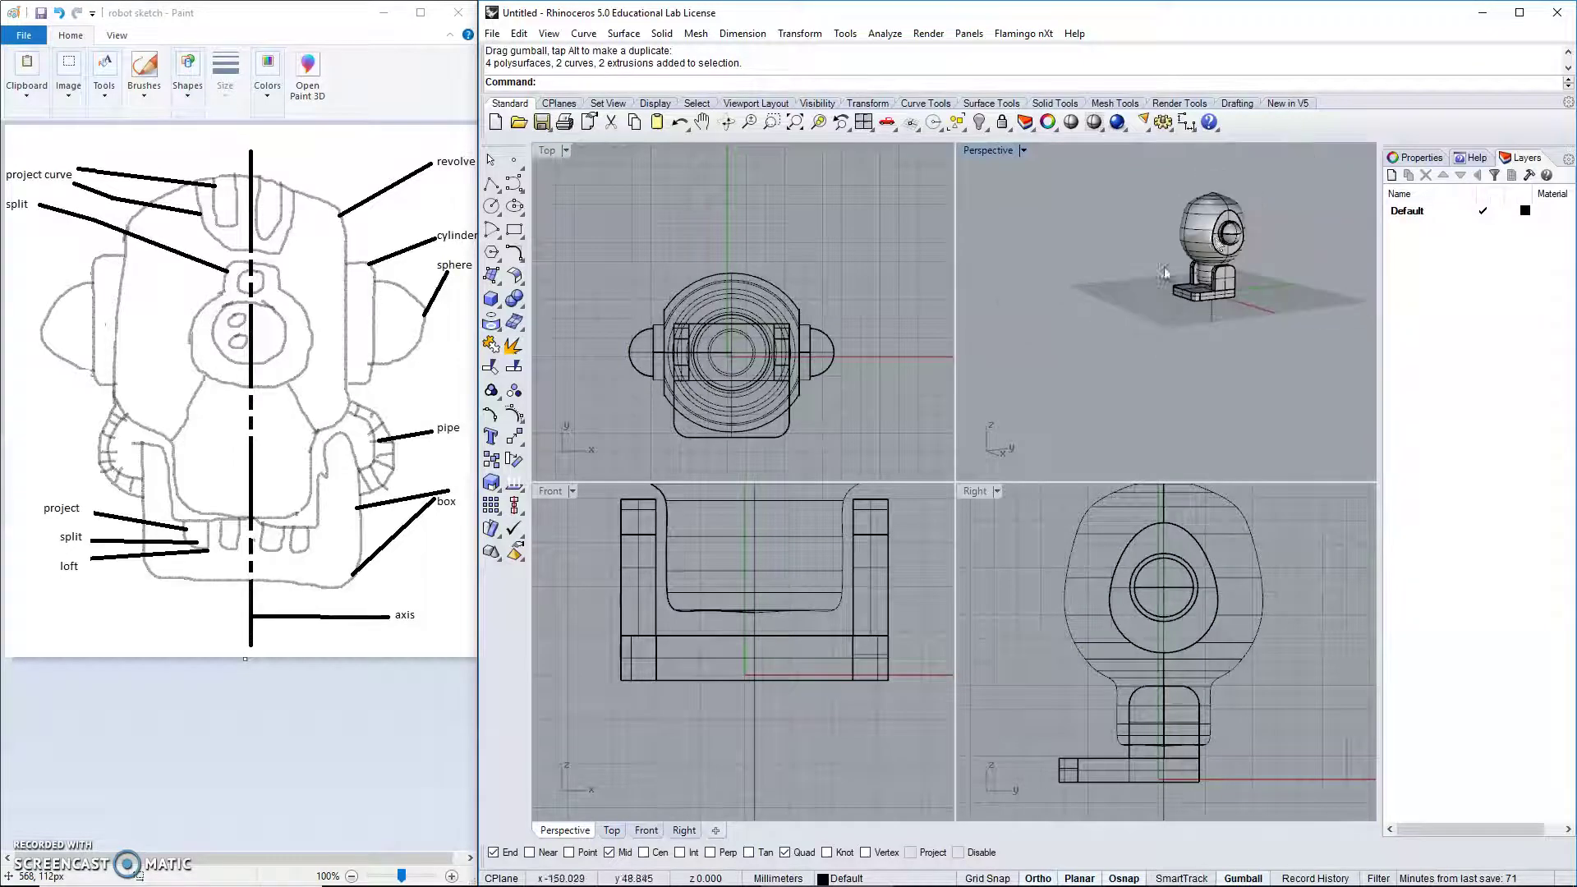
pyautogui.scroll(5, 1164, 266)
pyautogui.scroll(-6, 790, 570)
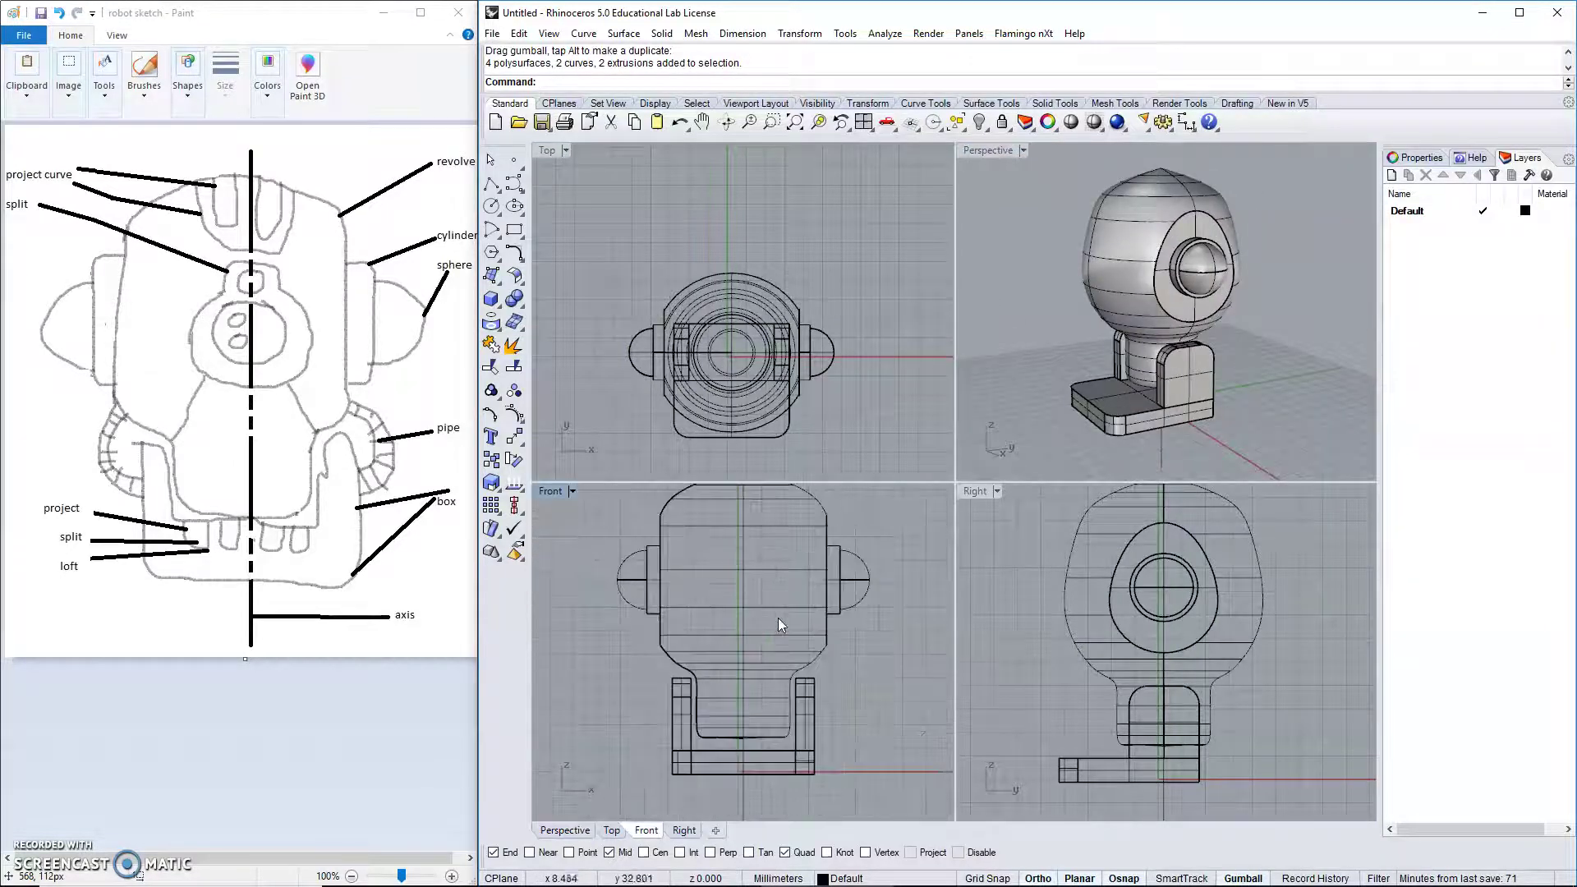
pyautogui.moveTo(777, 617); pyautogui.dragTo(759, 633, button='right')
pyautogui.scroll(-1, 698, 596)
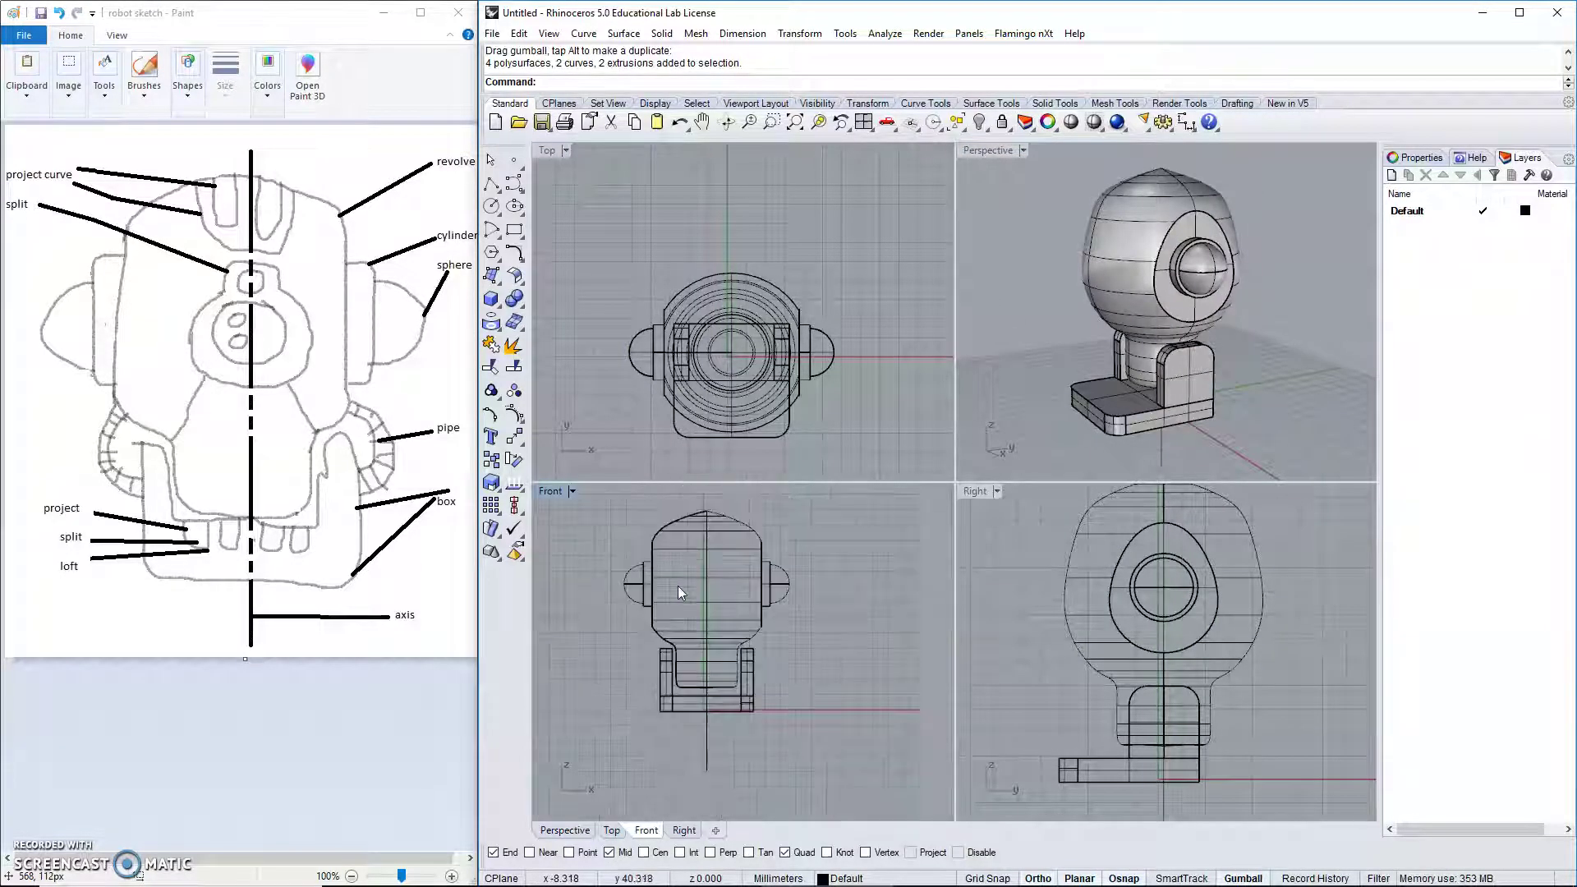
pyautogui.scroll(-1, 689, 604)
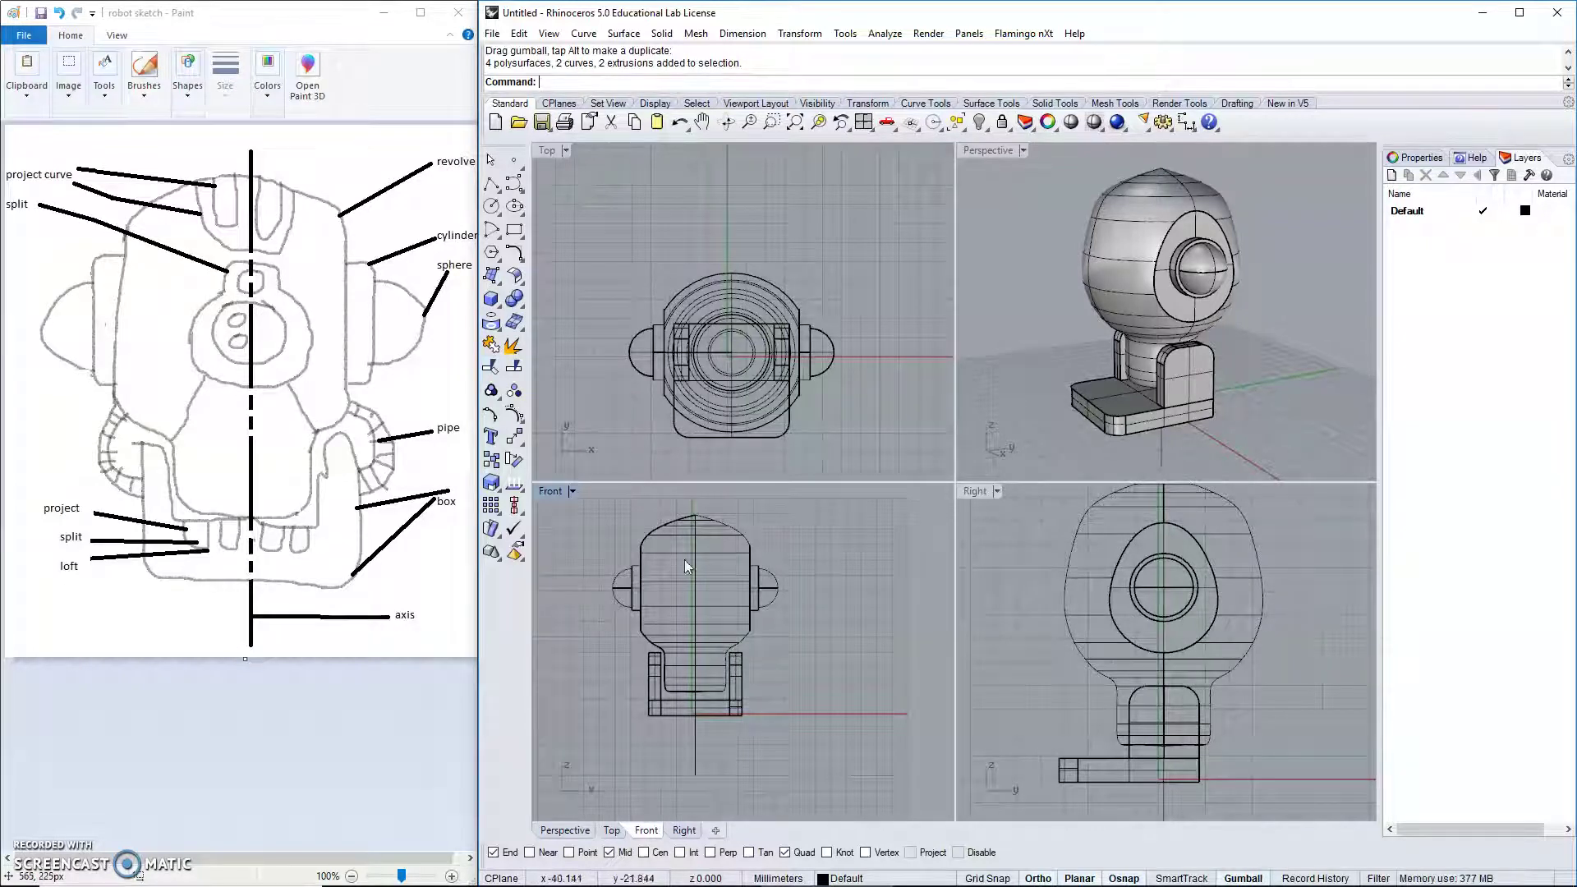
# Start the Circle command from the left toolbar.
pyautogui.click(491, 206)
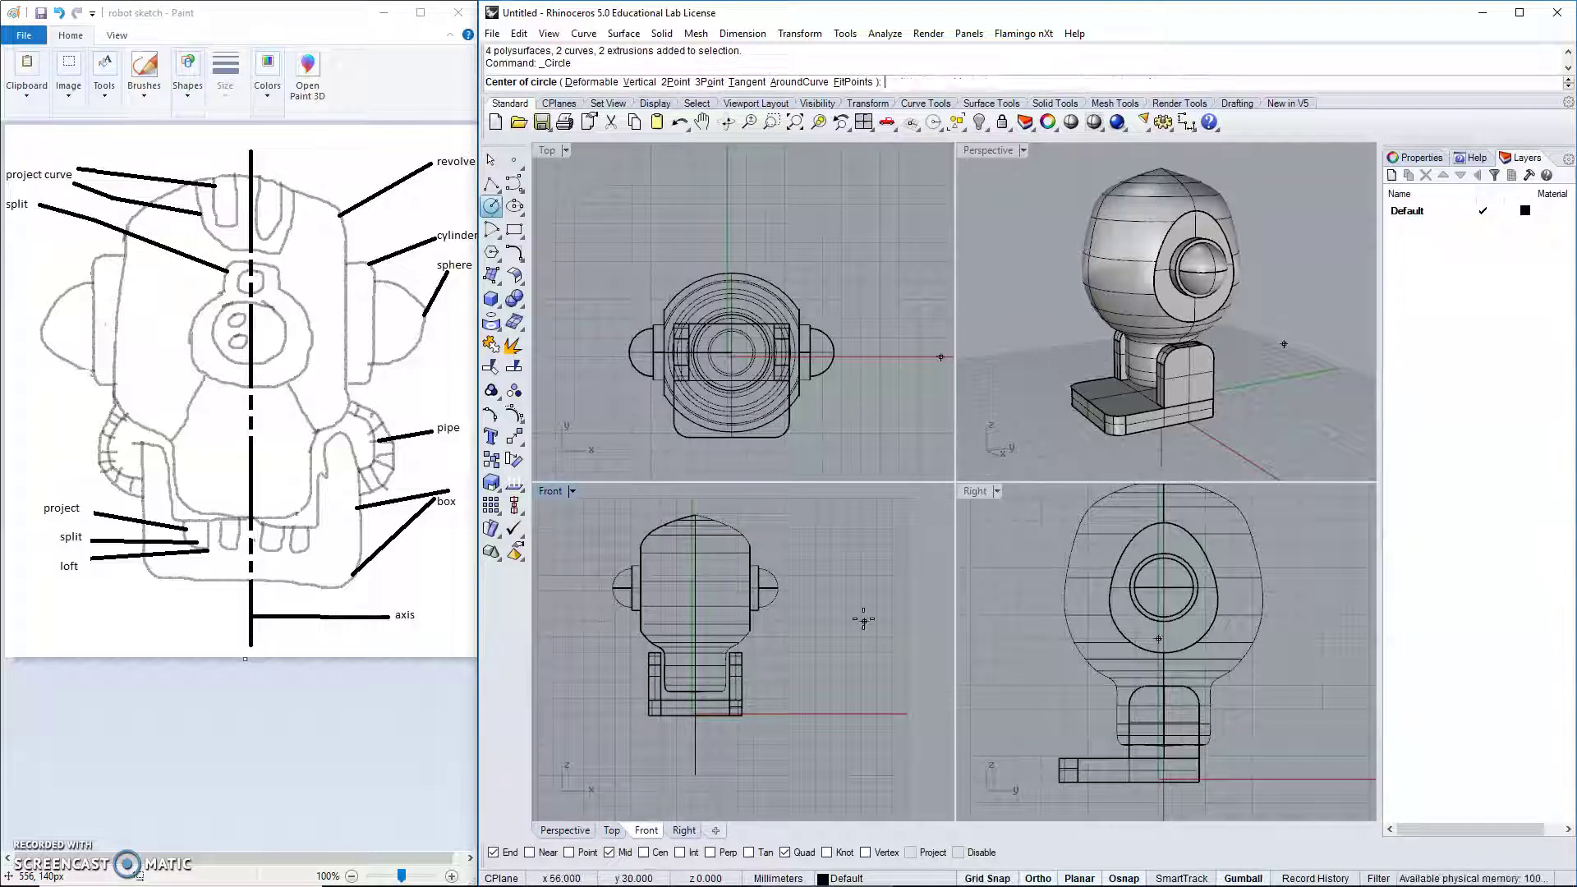
# Draw a small circle beside the ear in Front, then a larger concentric circle snapped to its centre.
pyautogui.scroll(5, 855, 608)
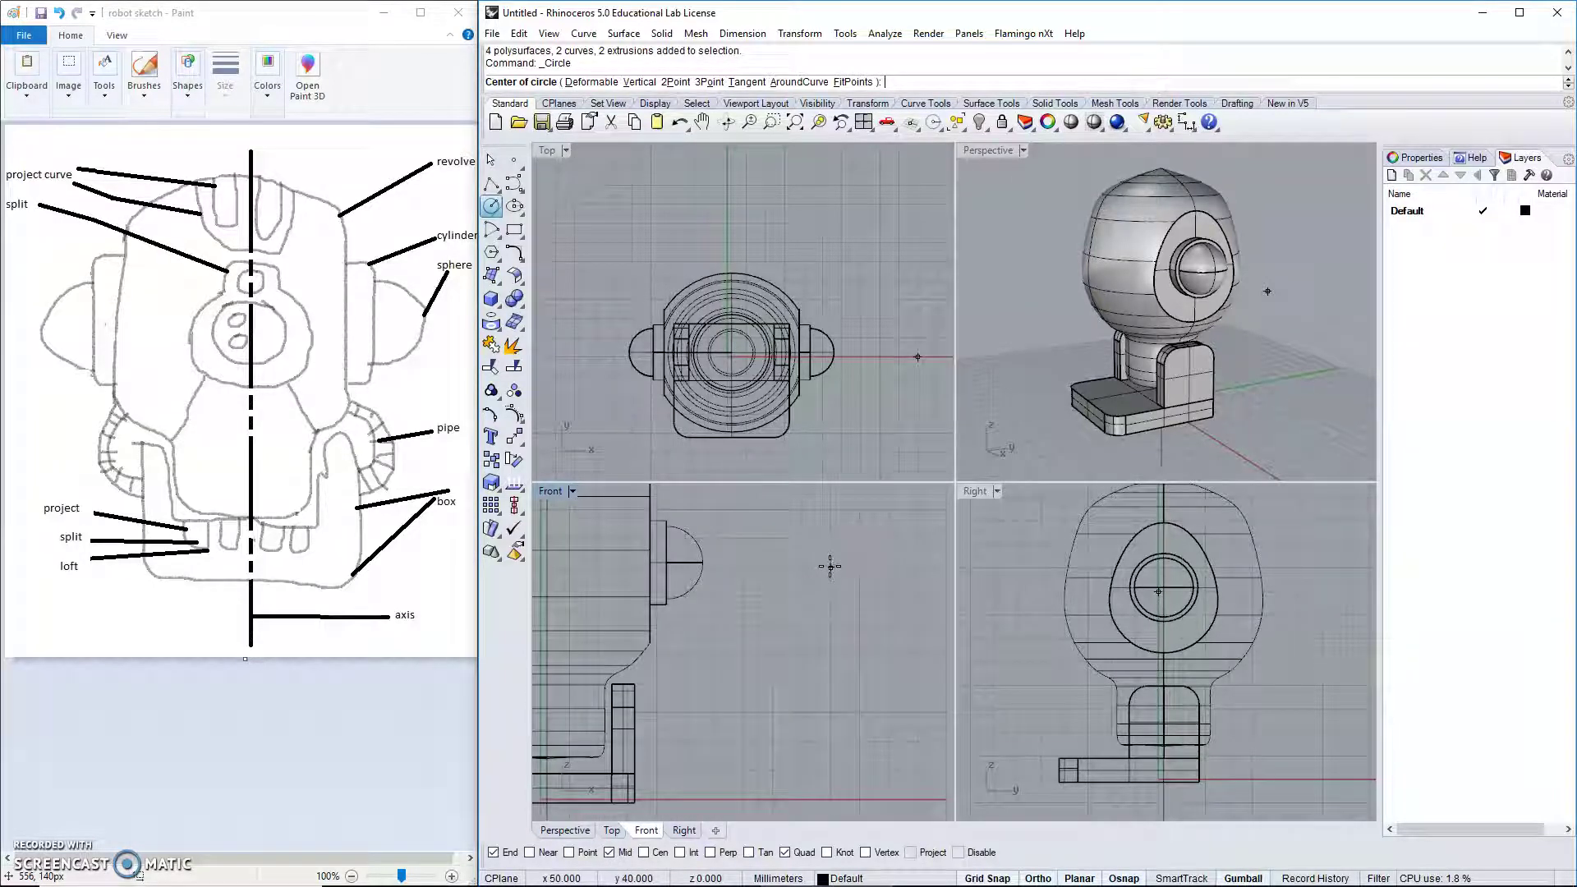
pyautogui.click(830, 566)
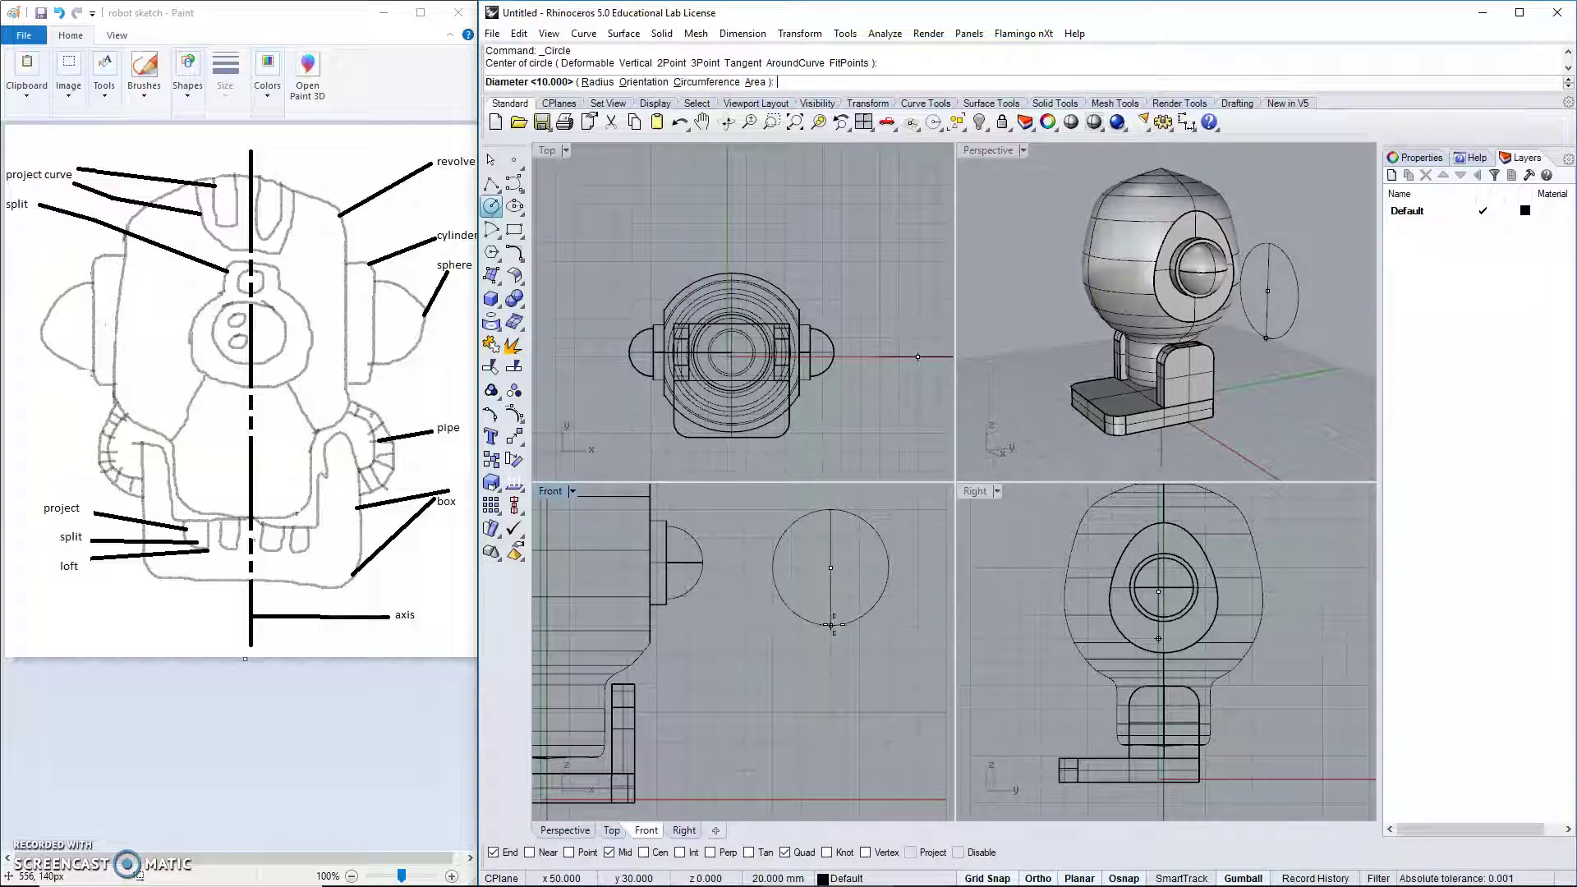
pyautogui.click(832, 624)
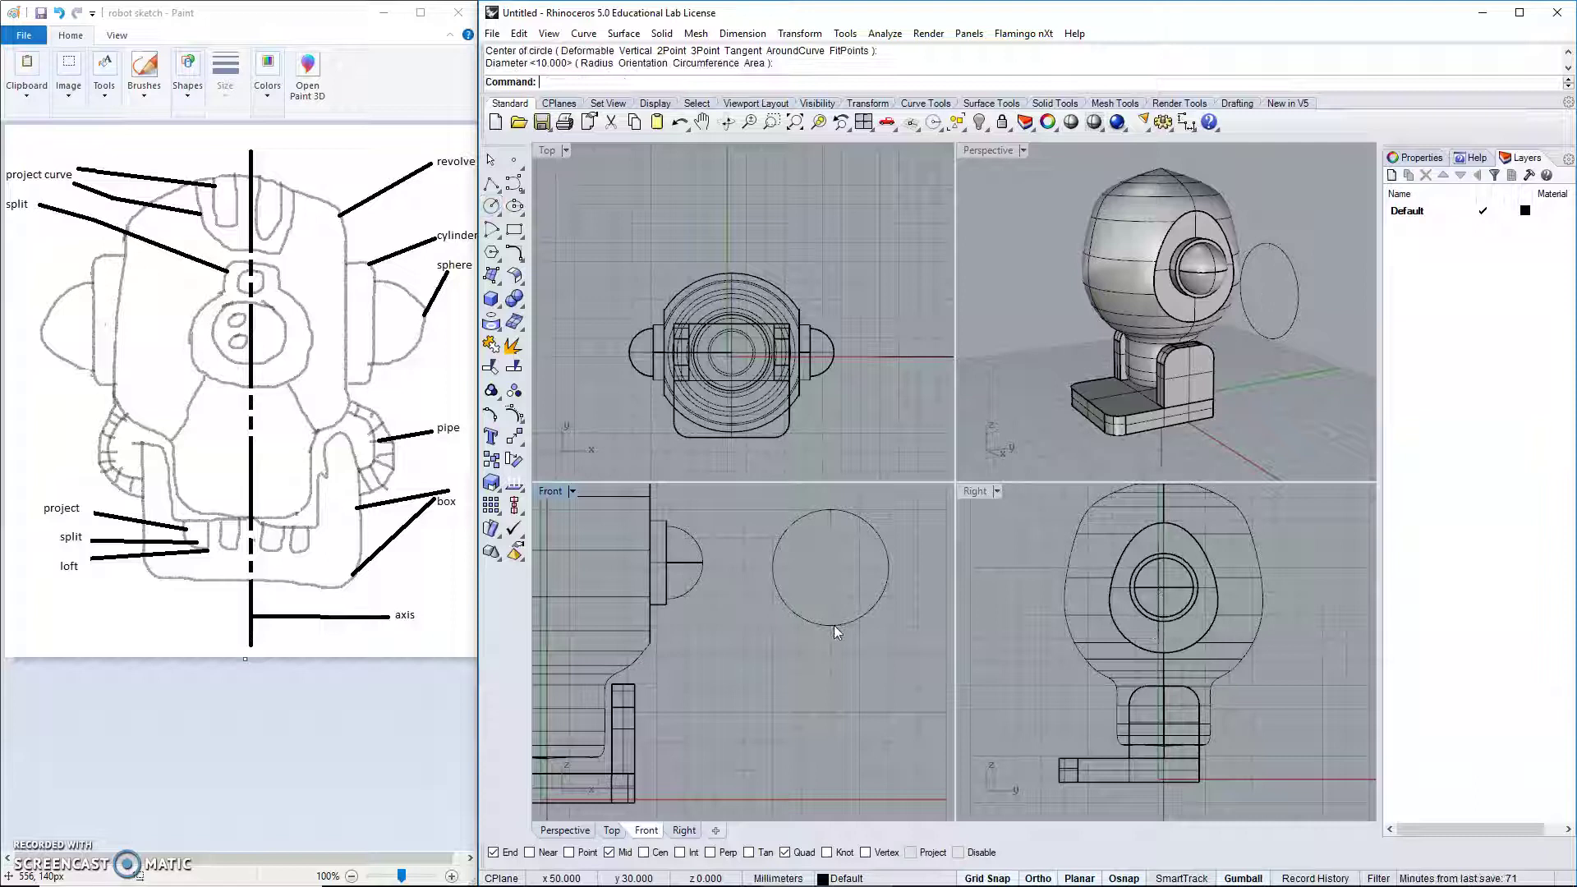
pyautogui.press('Return')
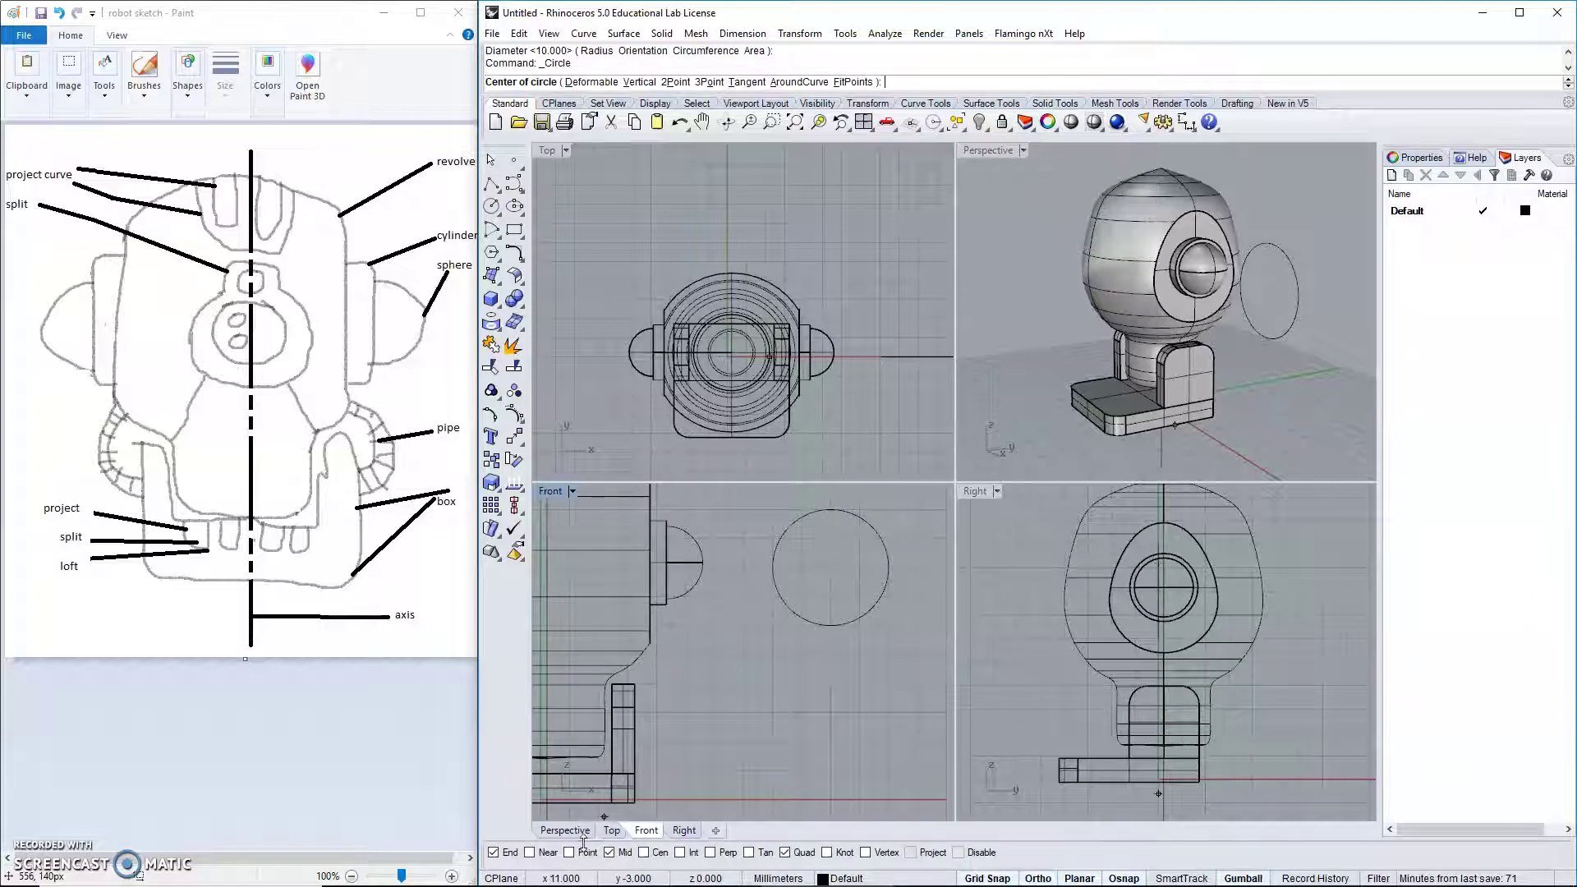
pyautogui.click(644, 852)
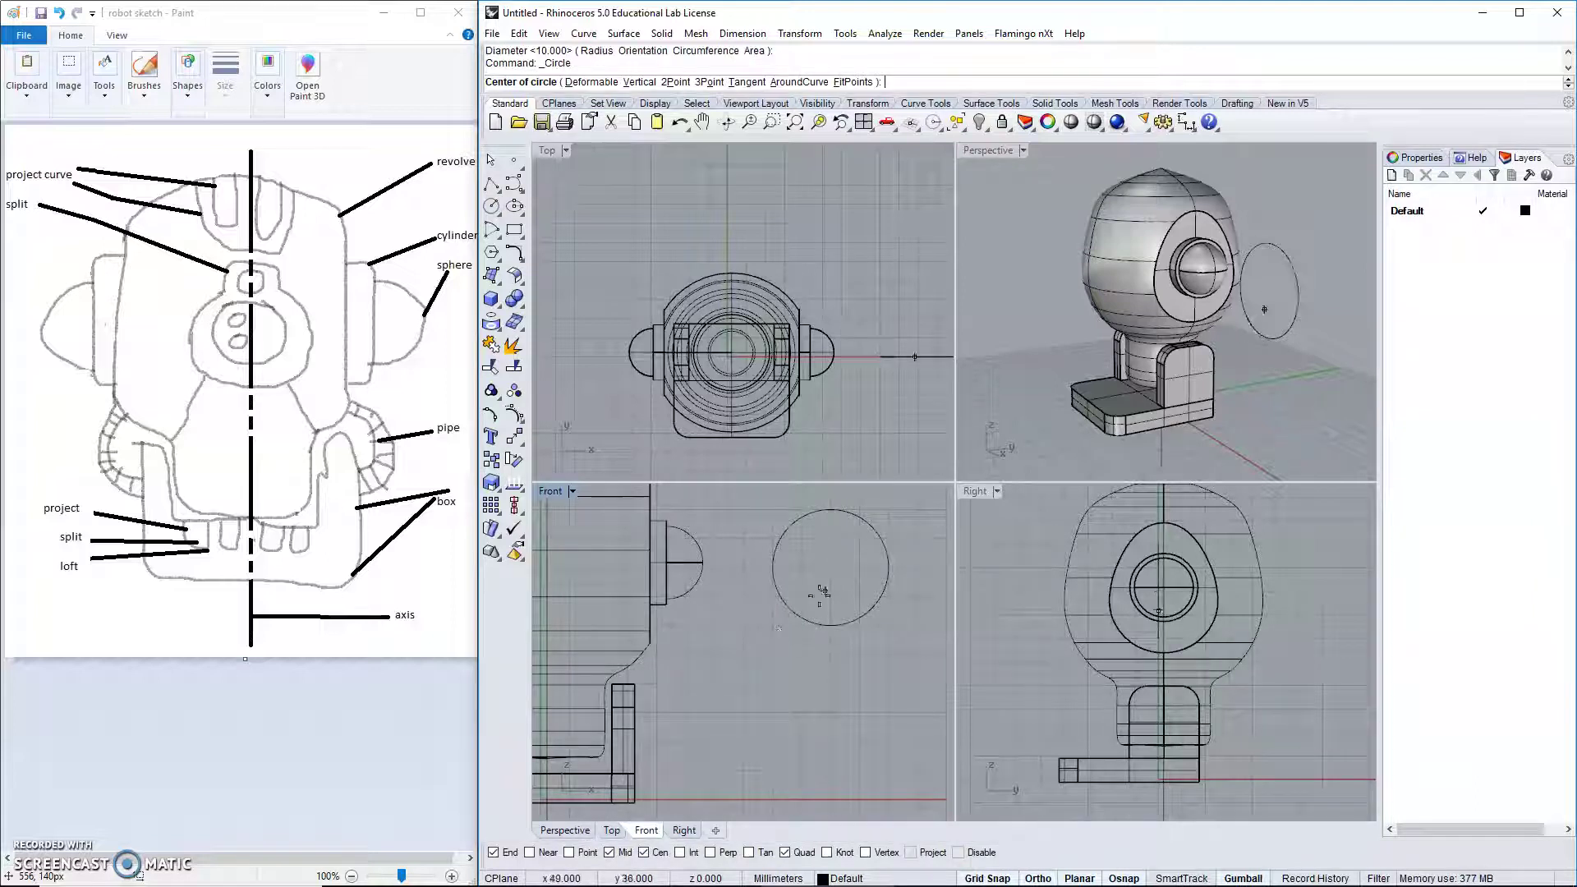
pyautogui.click(889, 557)
pyautogui.scroll(2, 834, 632)
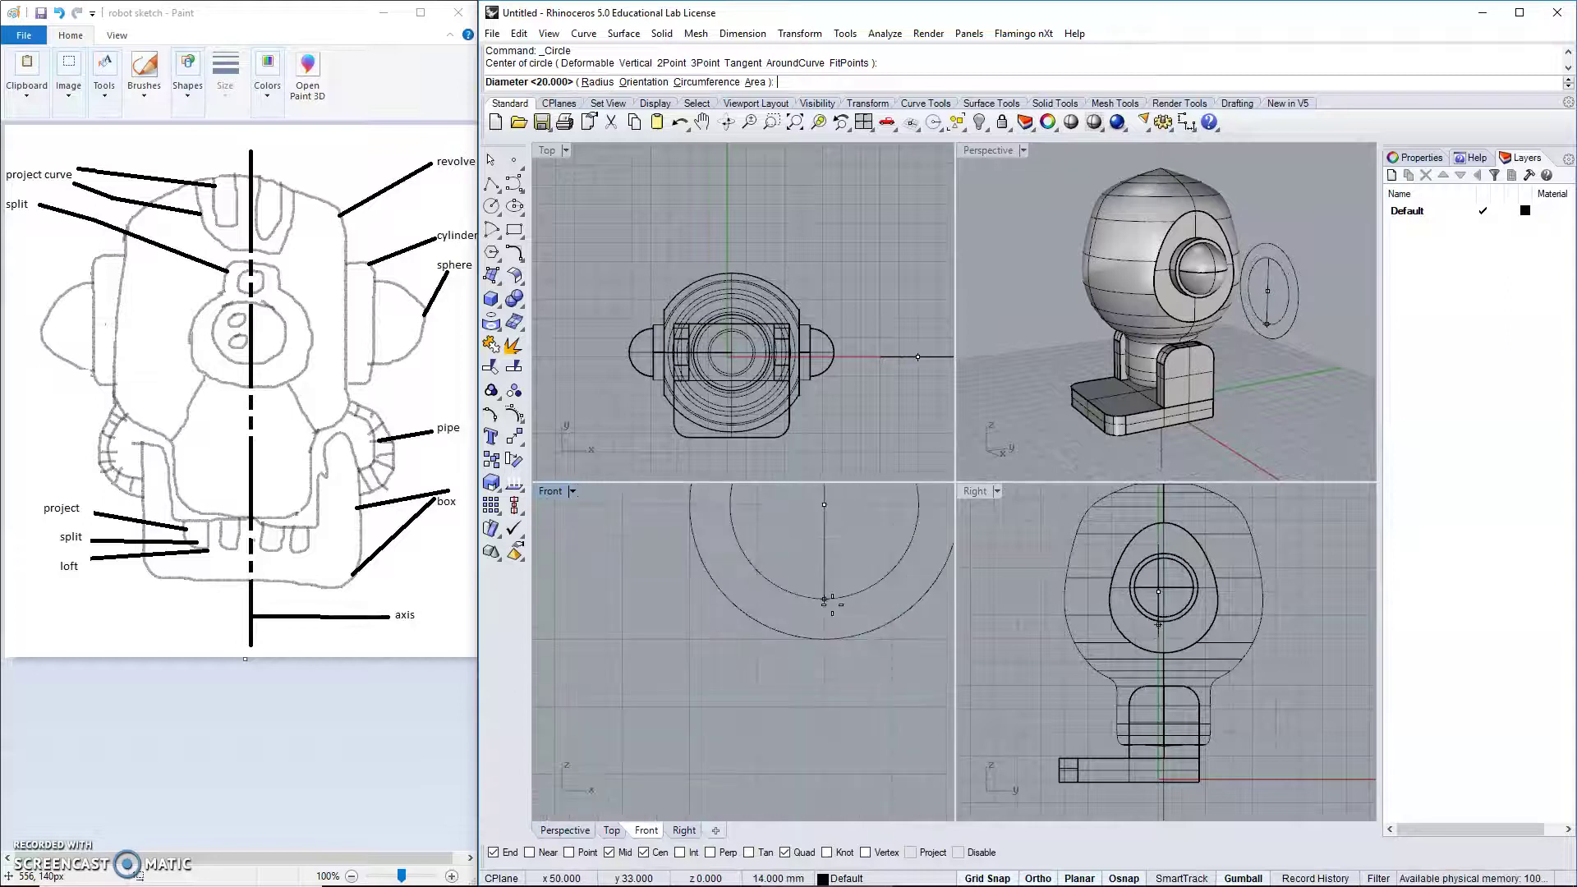
pyautogui.click(831, 613)
pyautogui.scroll(-4, 831, 613)
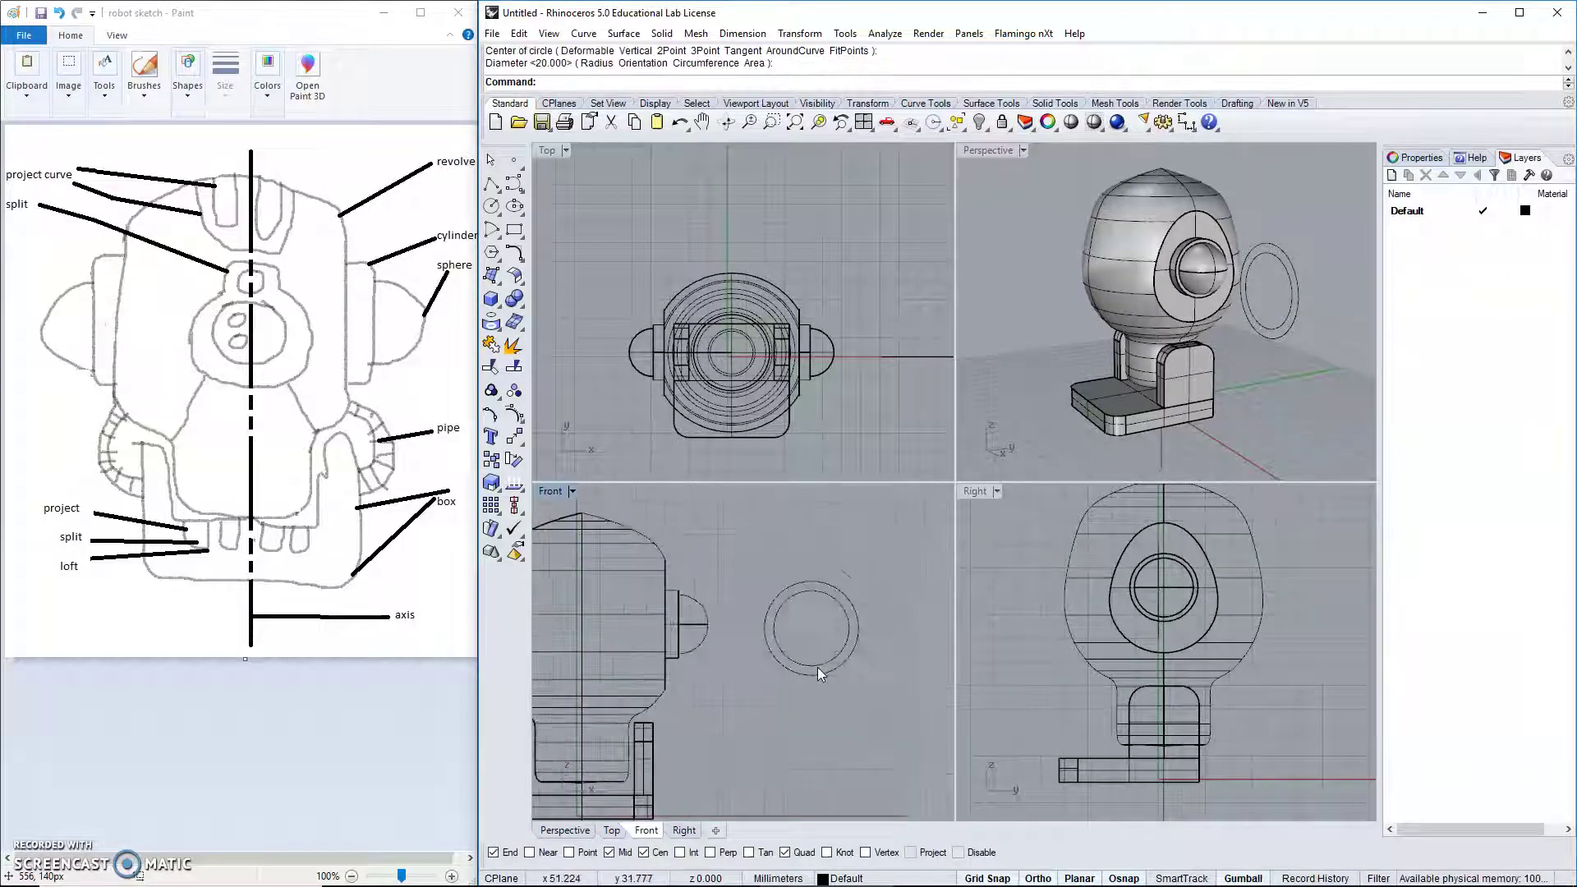
pyautogui.scroll(5, 815, 613)
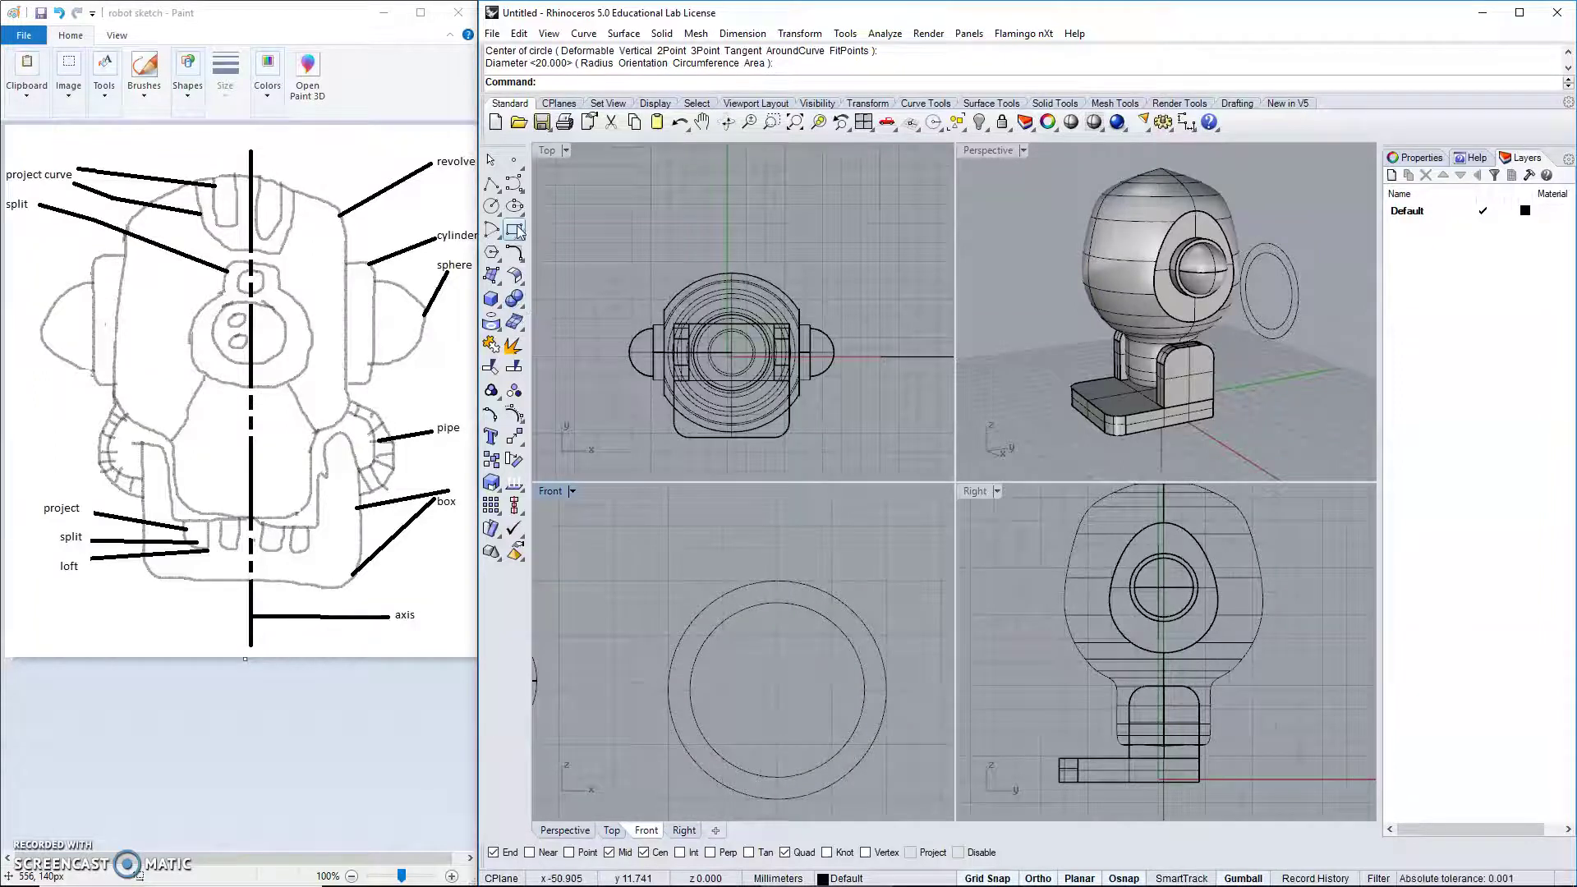
pyautogui.click(491, 184)
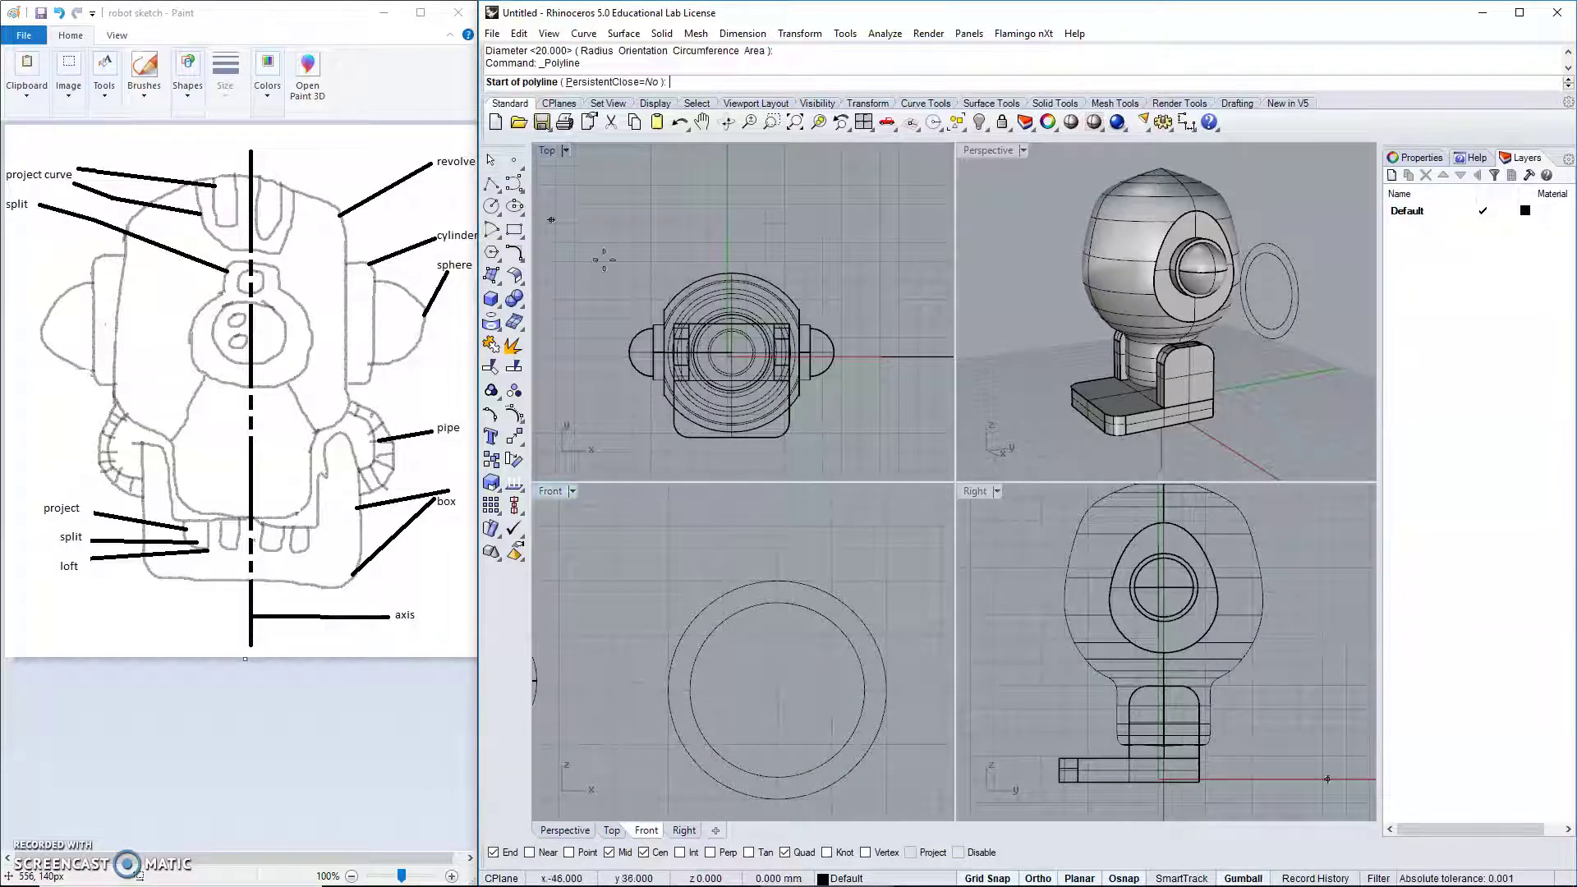
# Draw a three-segment polyline tab rising from inside the ring above the circles.
pyautogui.click(734, 636)
pyautogui.click(734, 525)
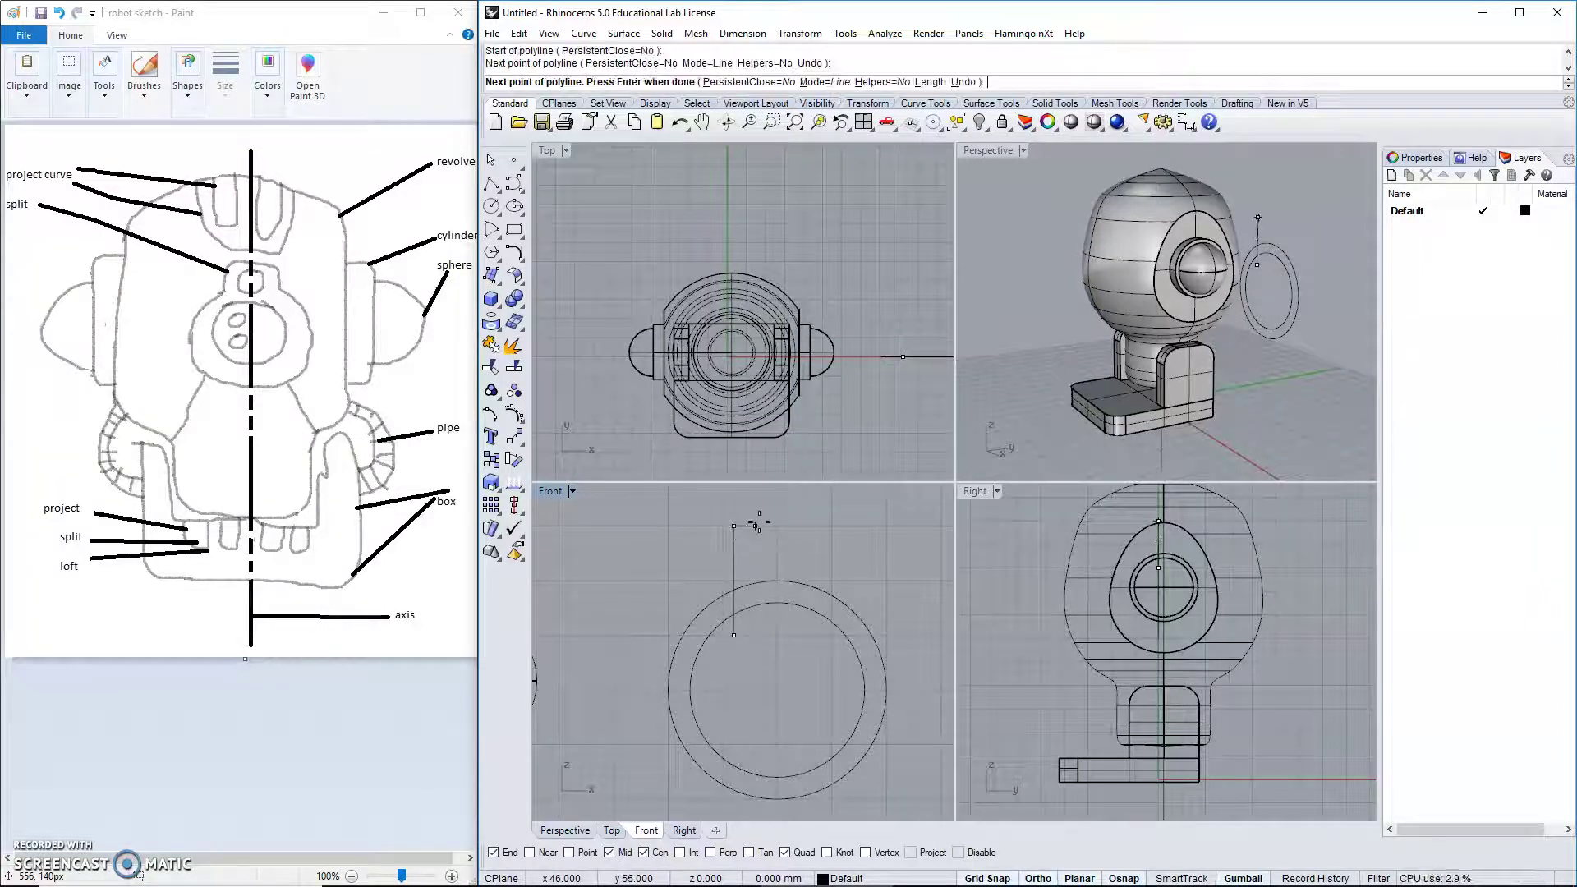
pyautogui.click(821, 526)
pyautogui.click(821, 634)
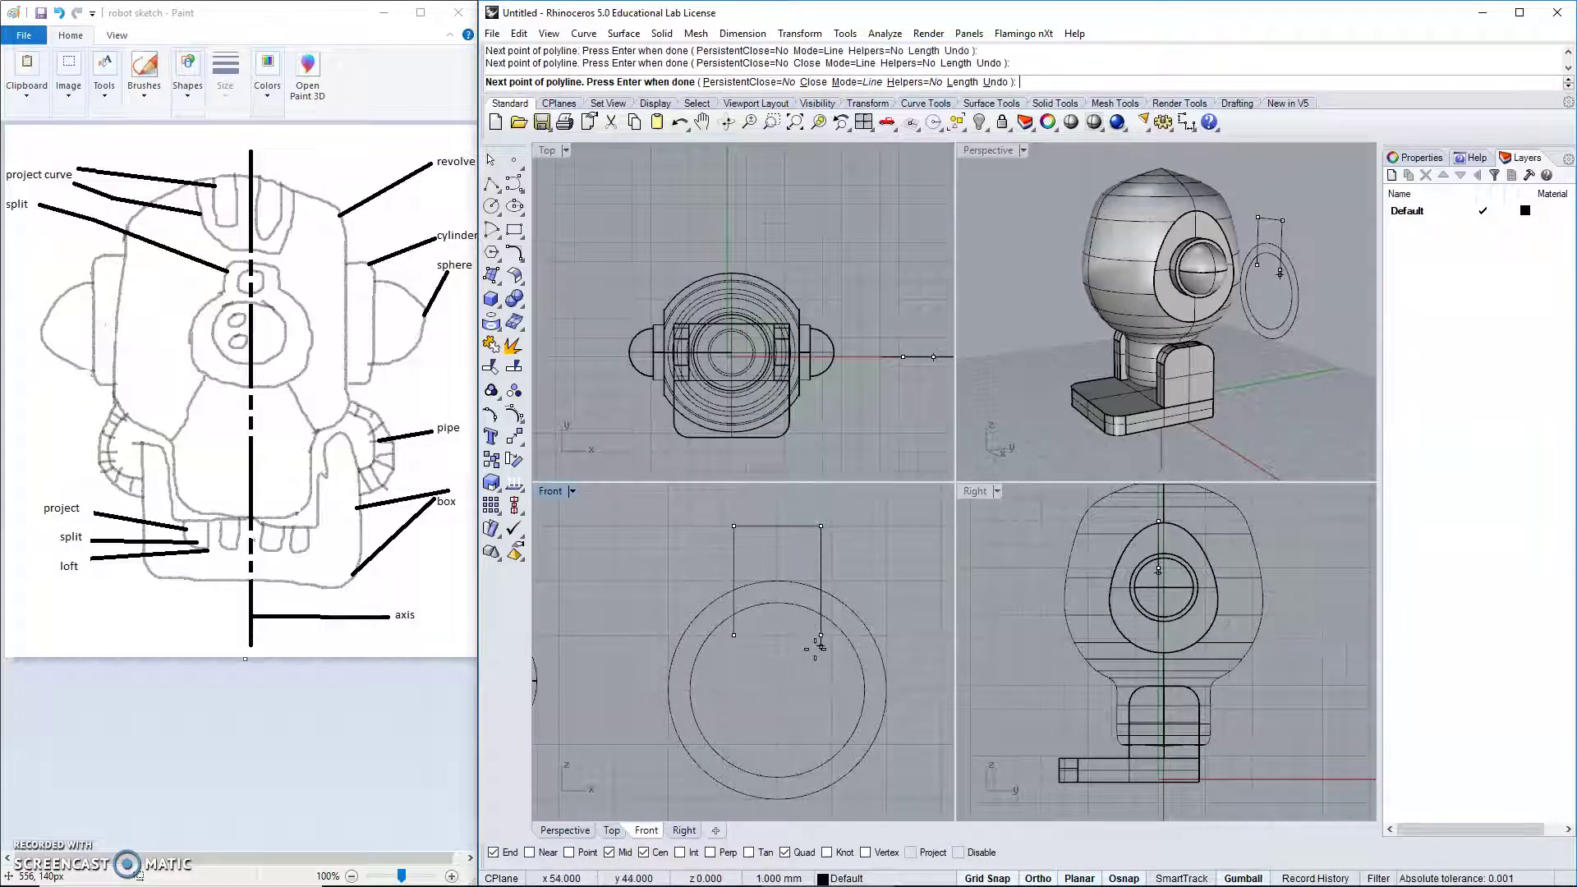
pyautogui.press('Return')
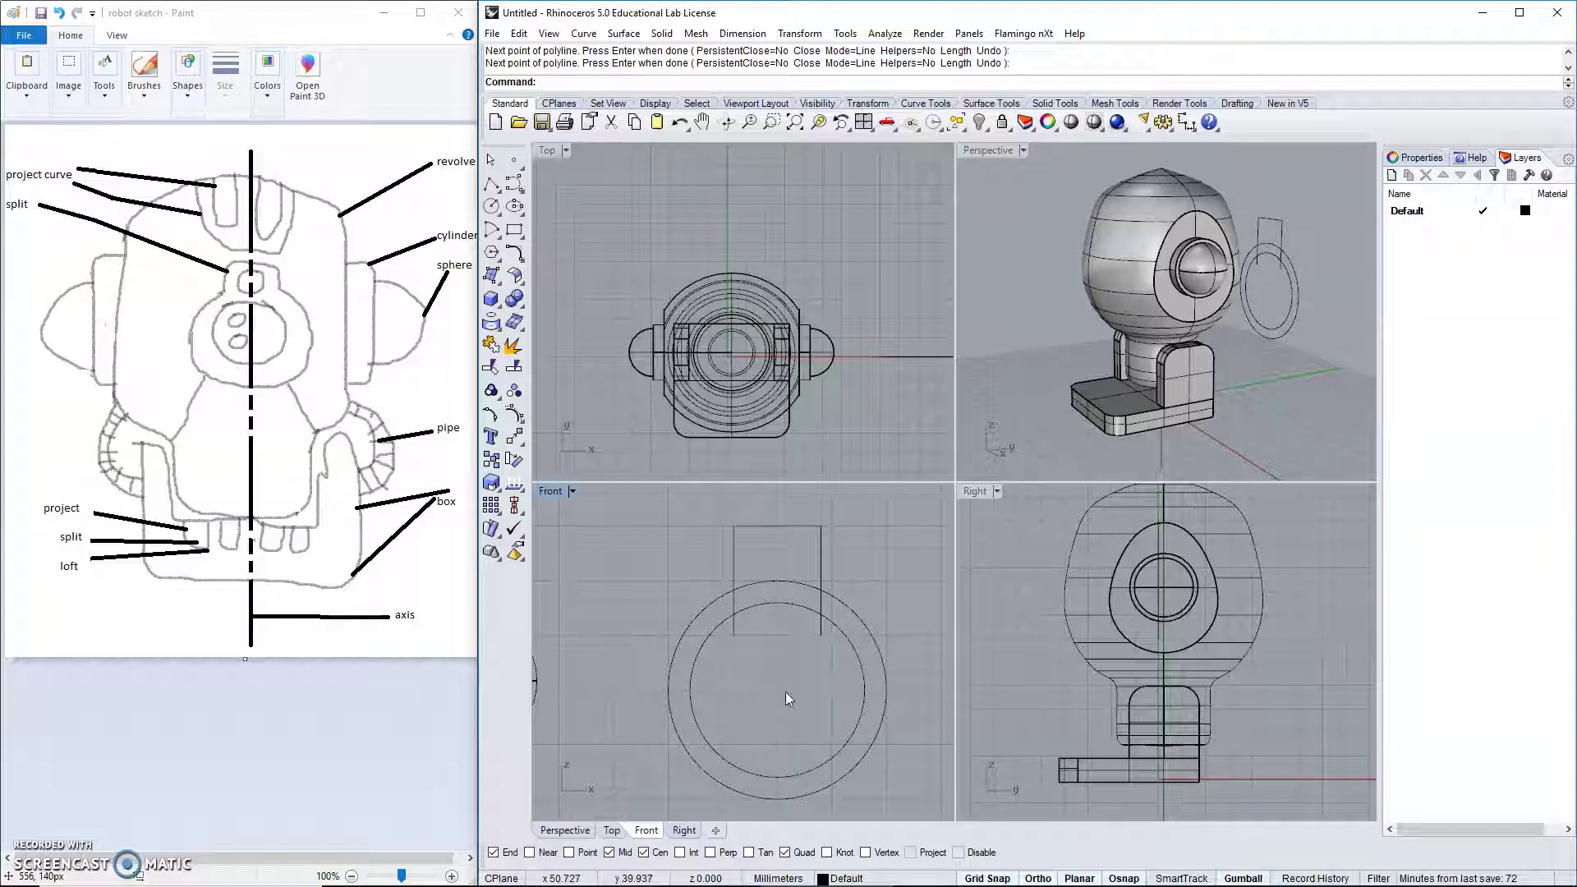
# Trim both tab legs back to the ring, using the two circles and the tab as cutters.
pyautogui.click(490, 366)
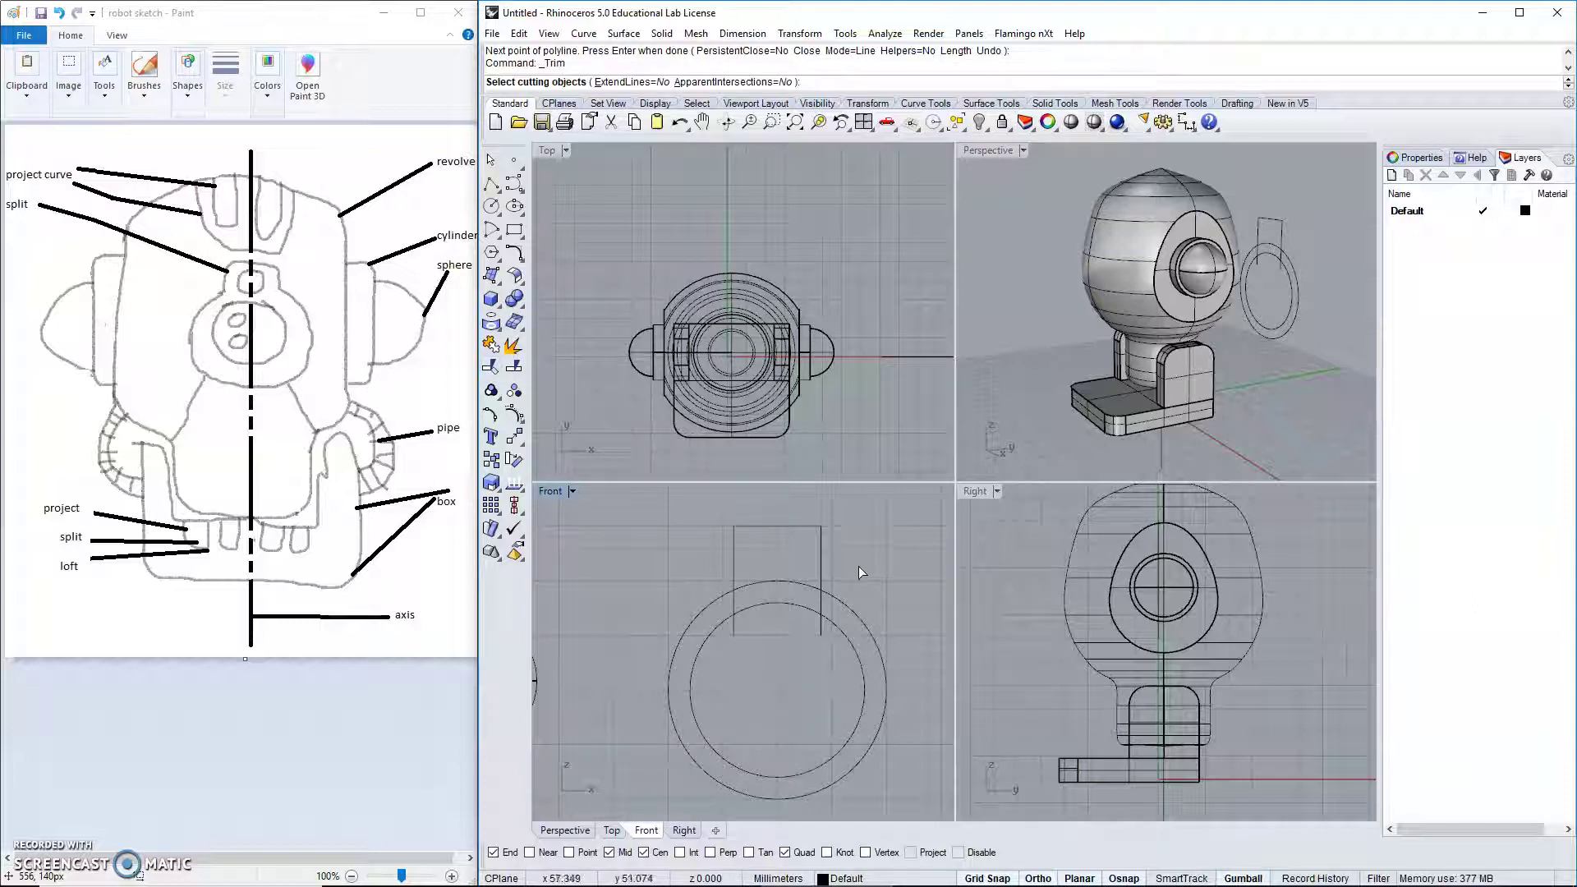
pyautogui.click(796, 583)
pyautogui.click(821, 552)
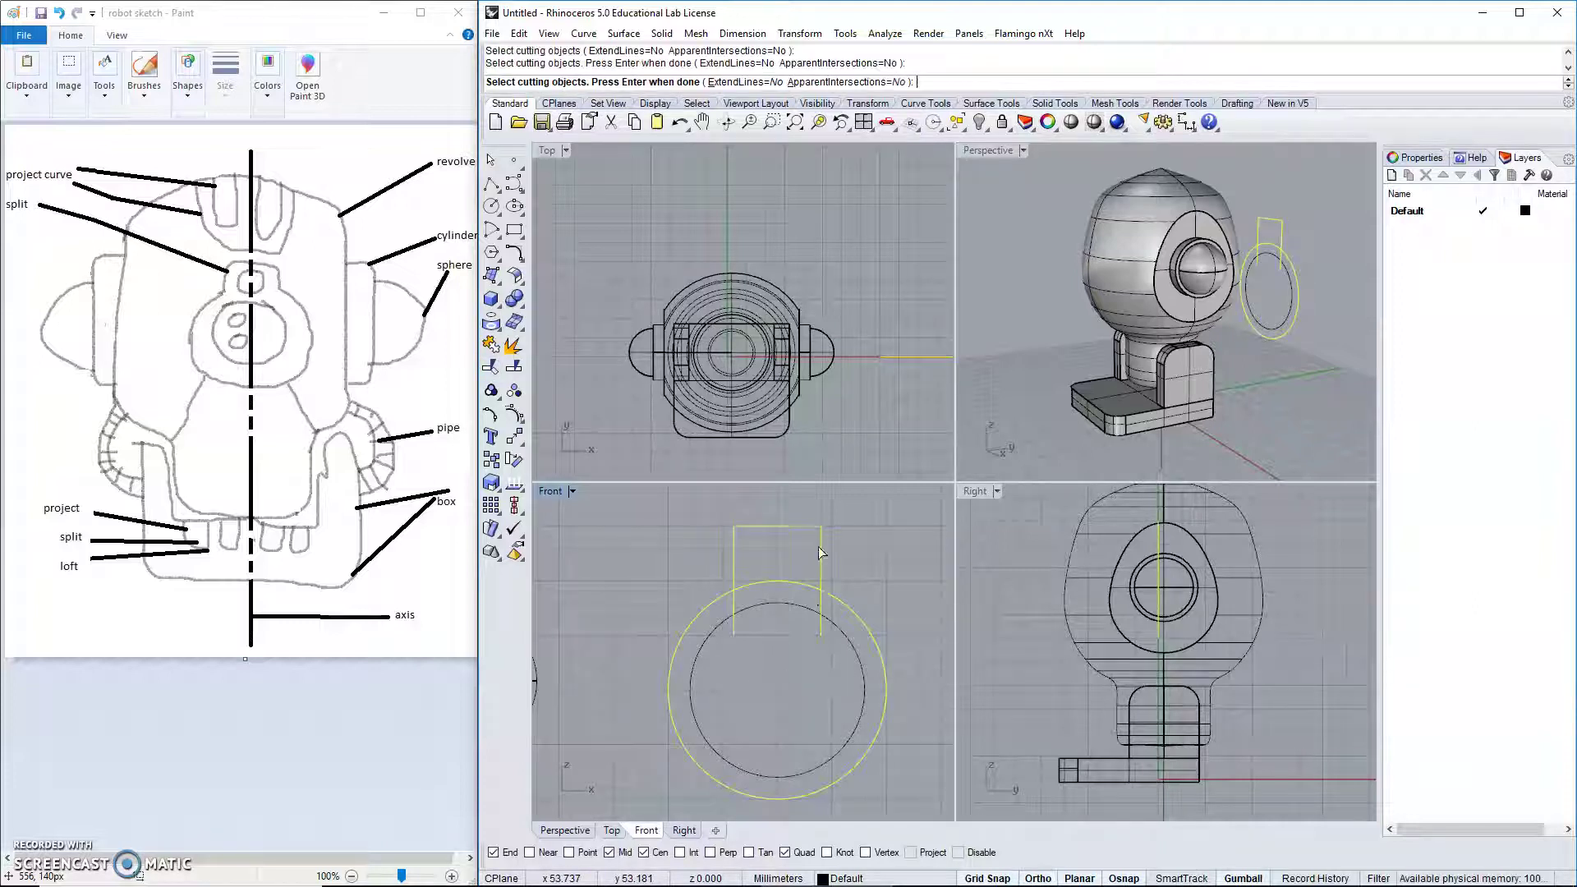
pyautogui.click(801, 608)
pyautogui.press('Return')
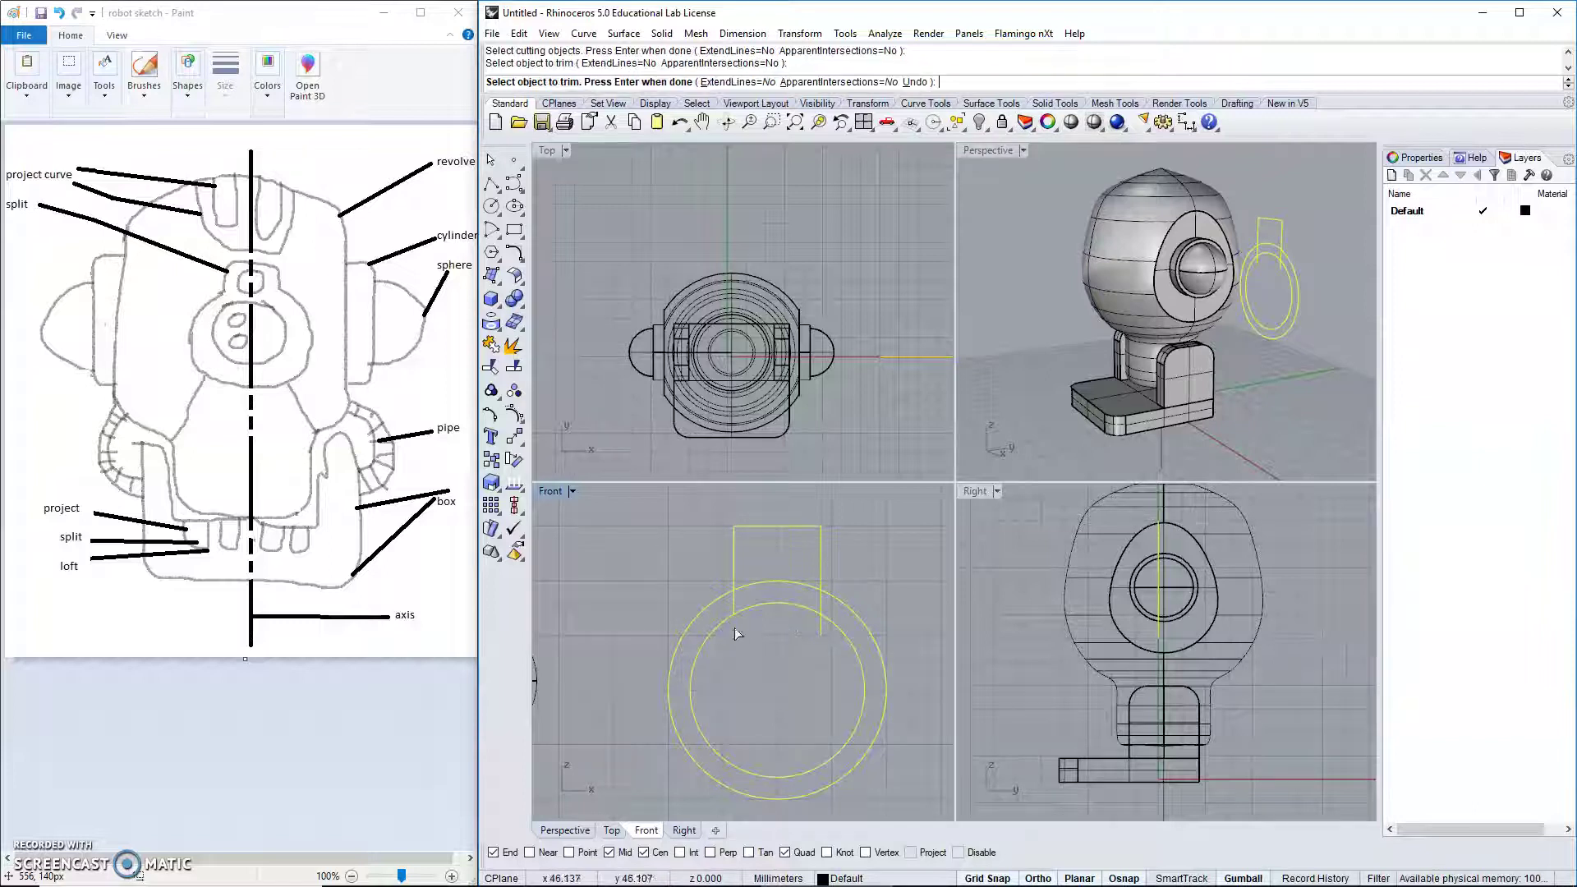
pyautogui.click(754, 588)
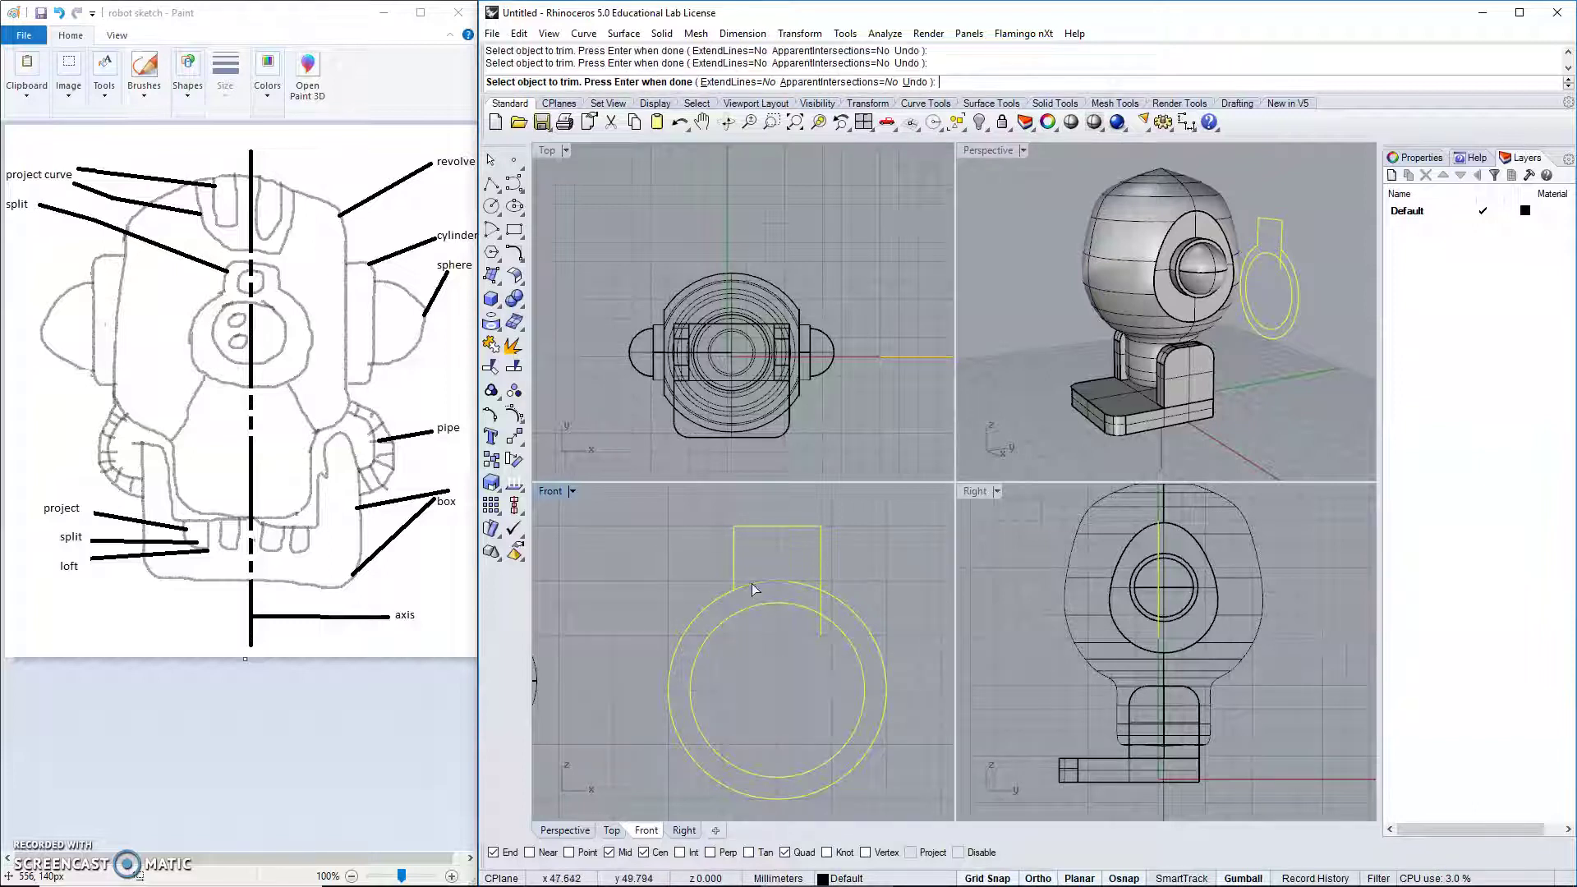
pyautogui.click(824, 606)
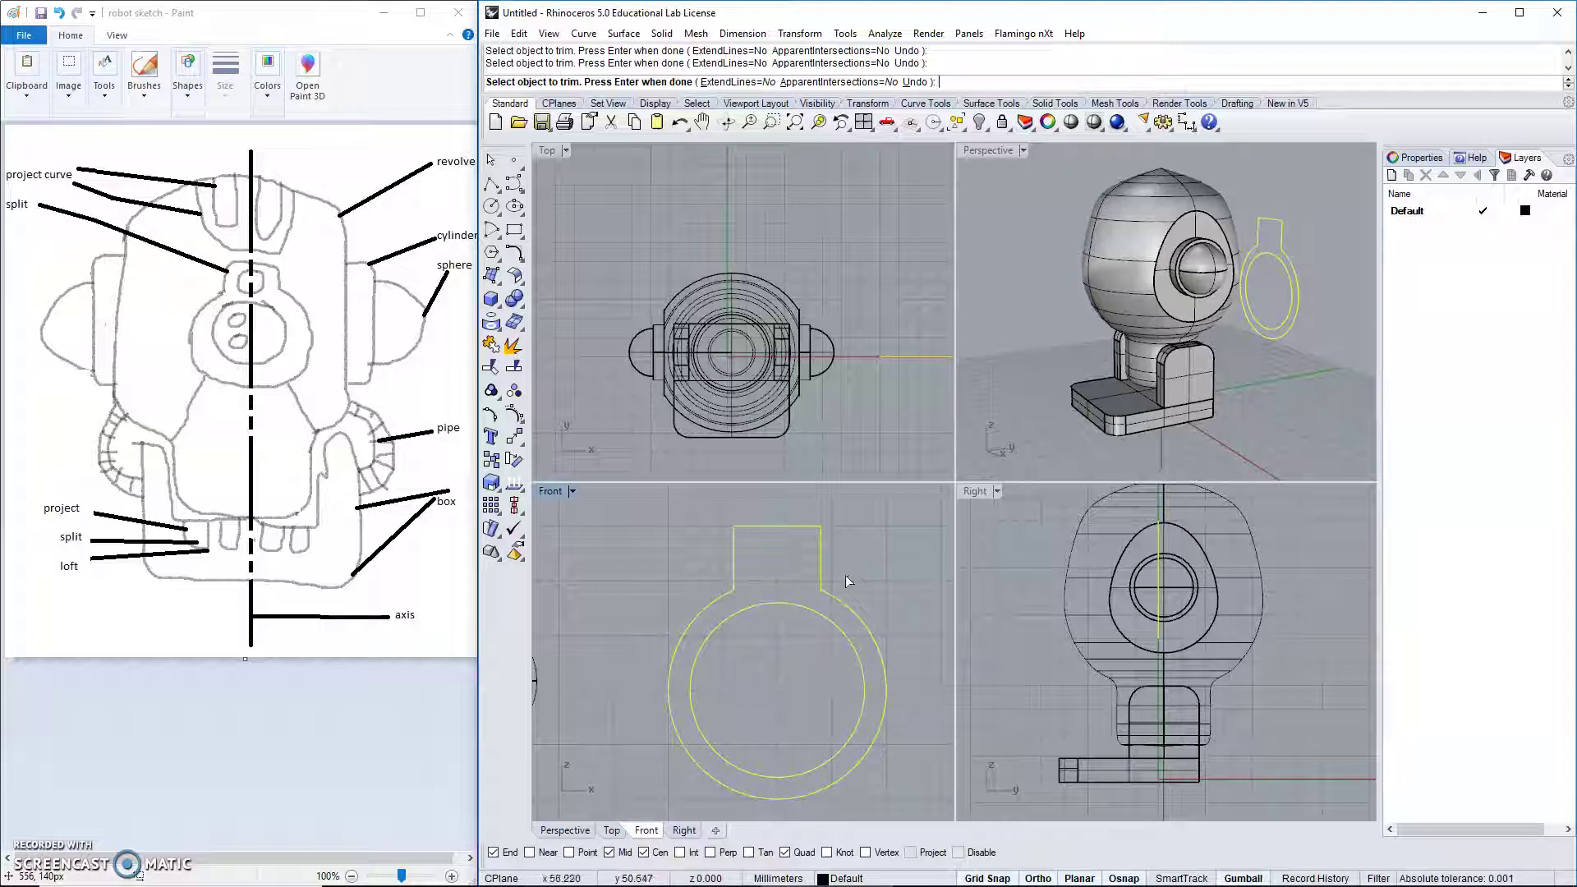
pyautogui.press('Return')
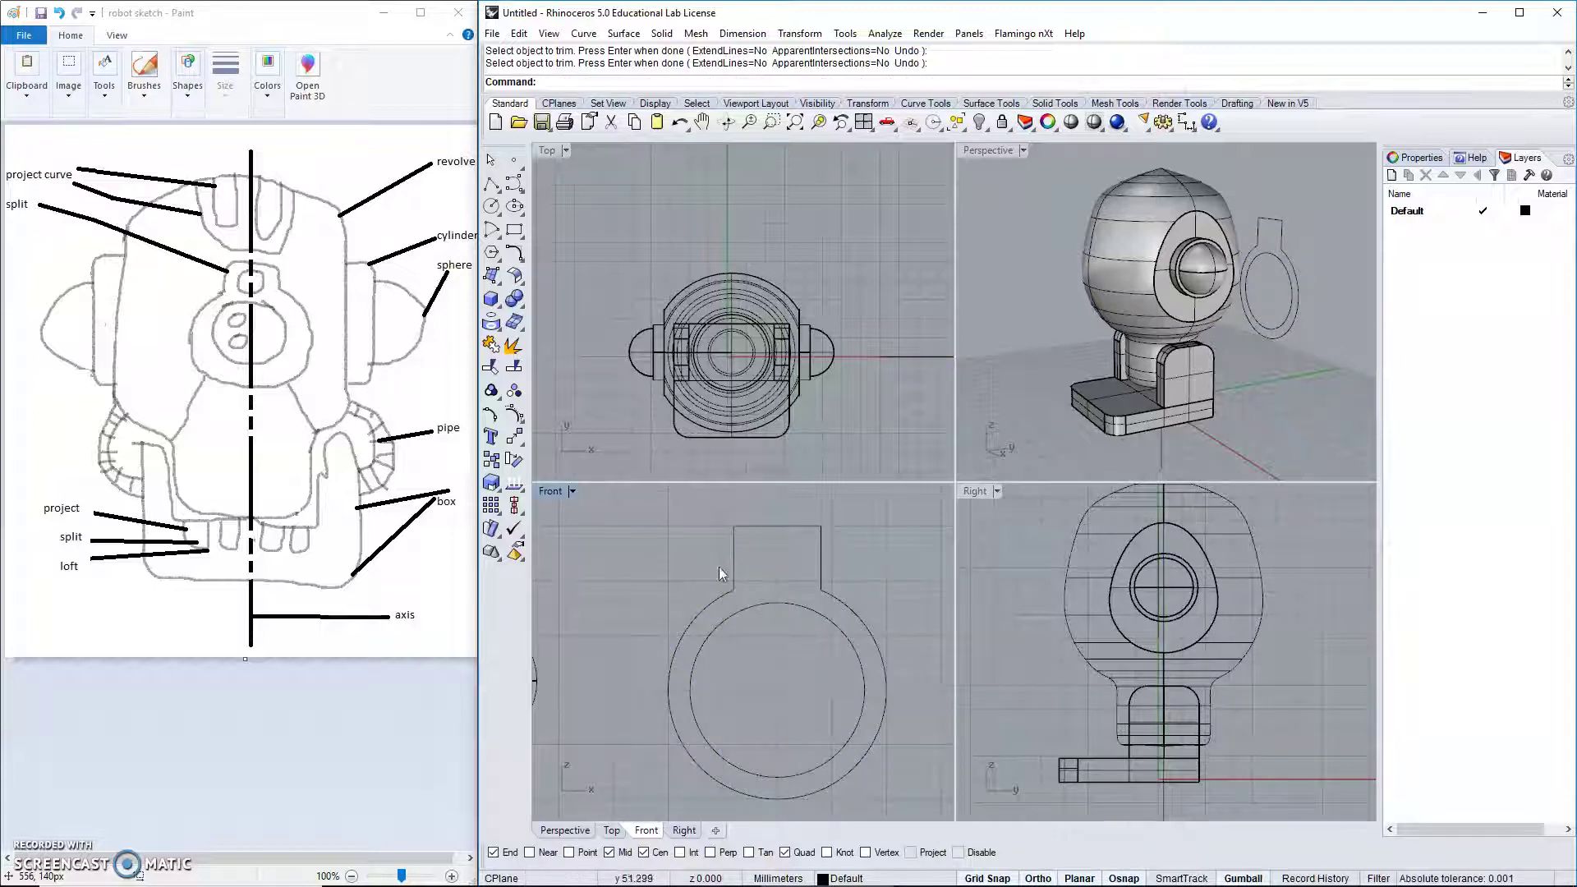
# Fillet the tab's top edge with its left and right edges at radius 1.
pyautogui.click(582, 35)
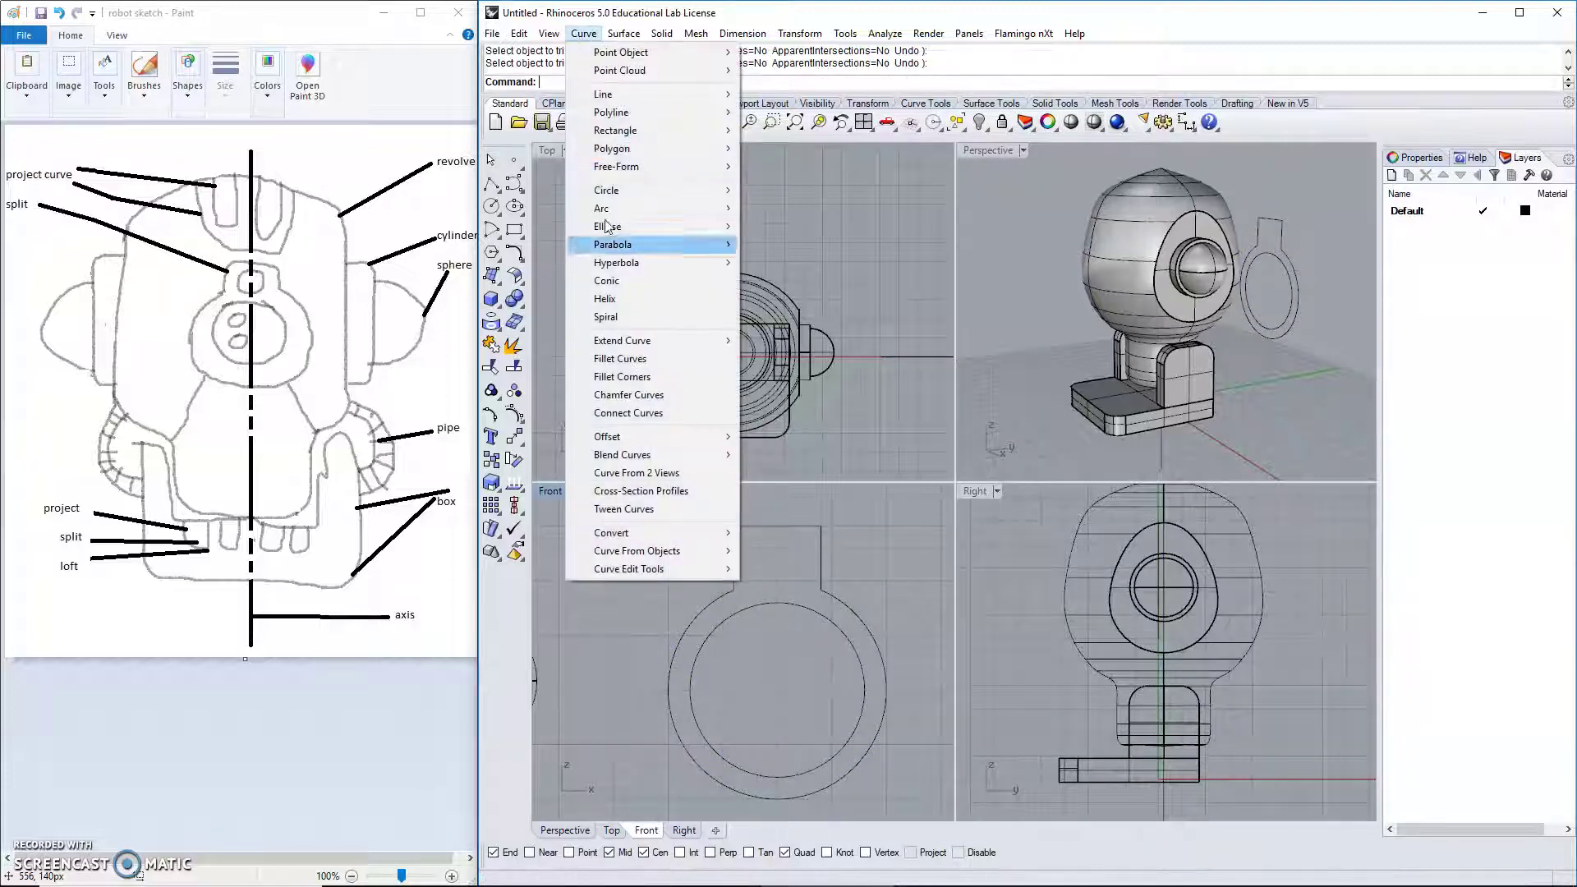
pyautogui.click(623, 360)
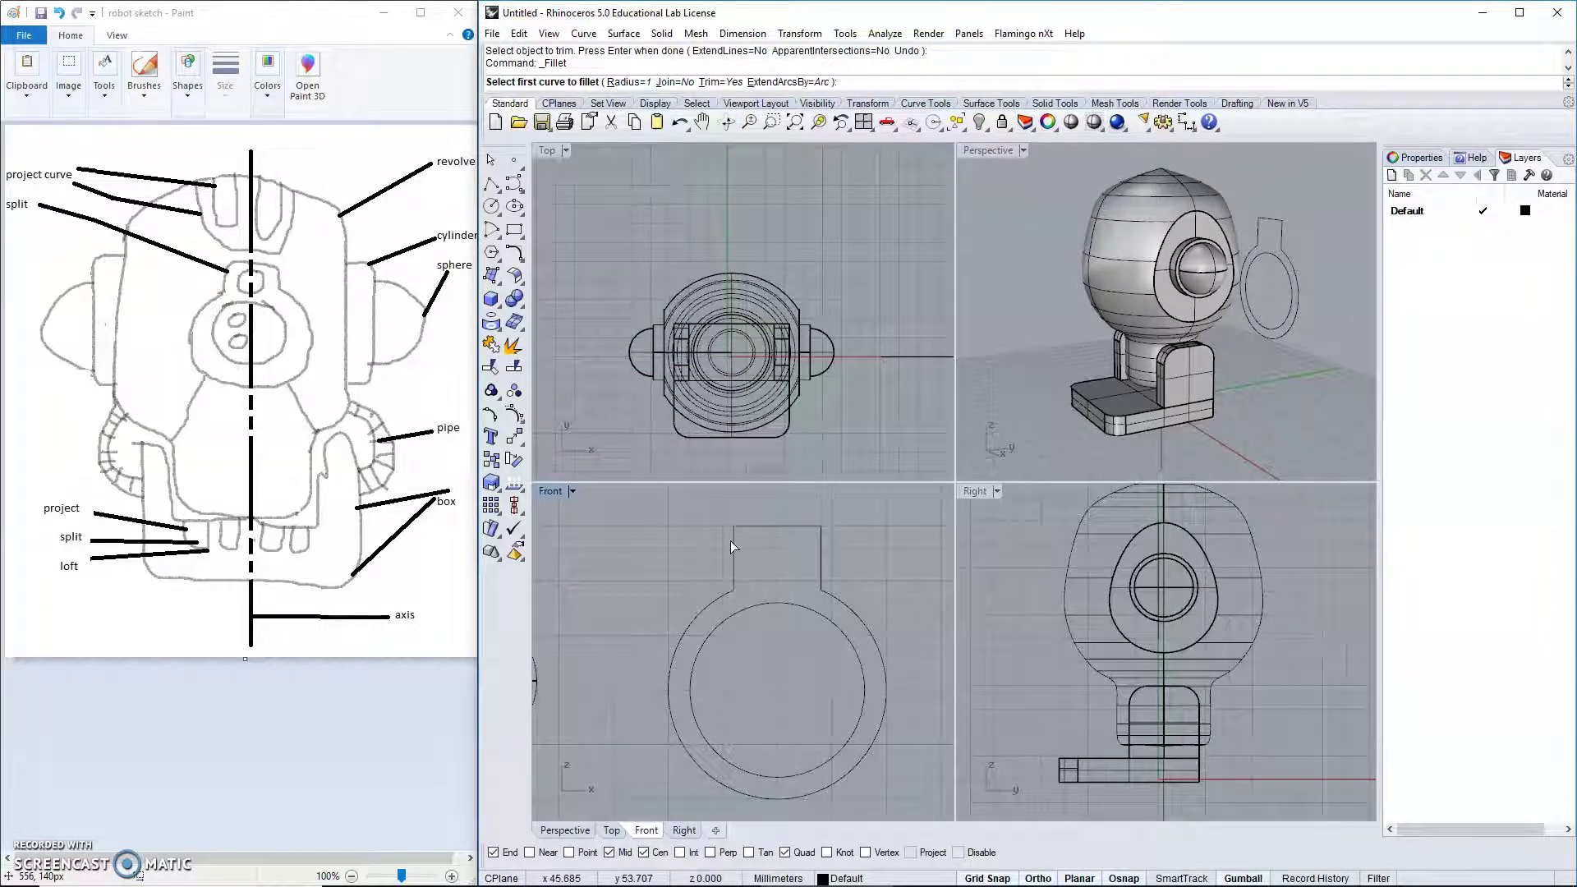
pyautogui.click(756, 526)
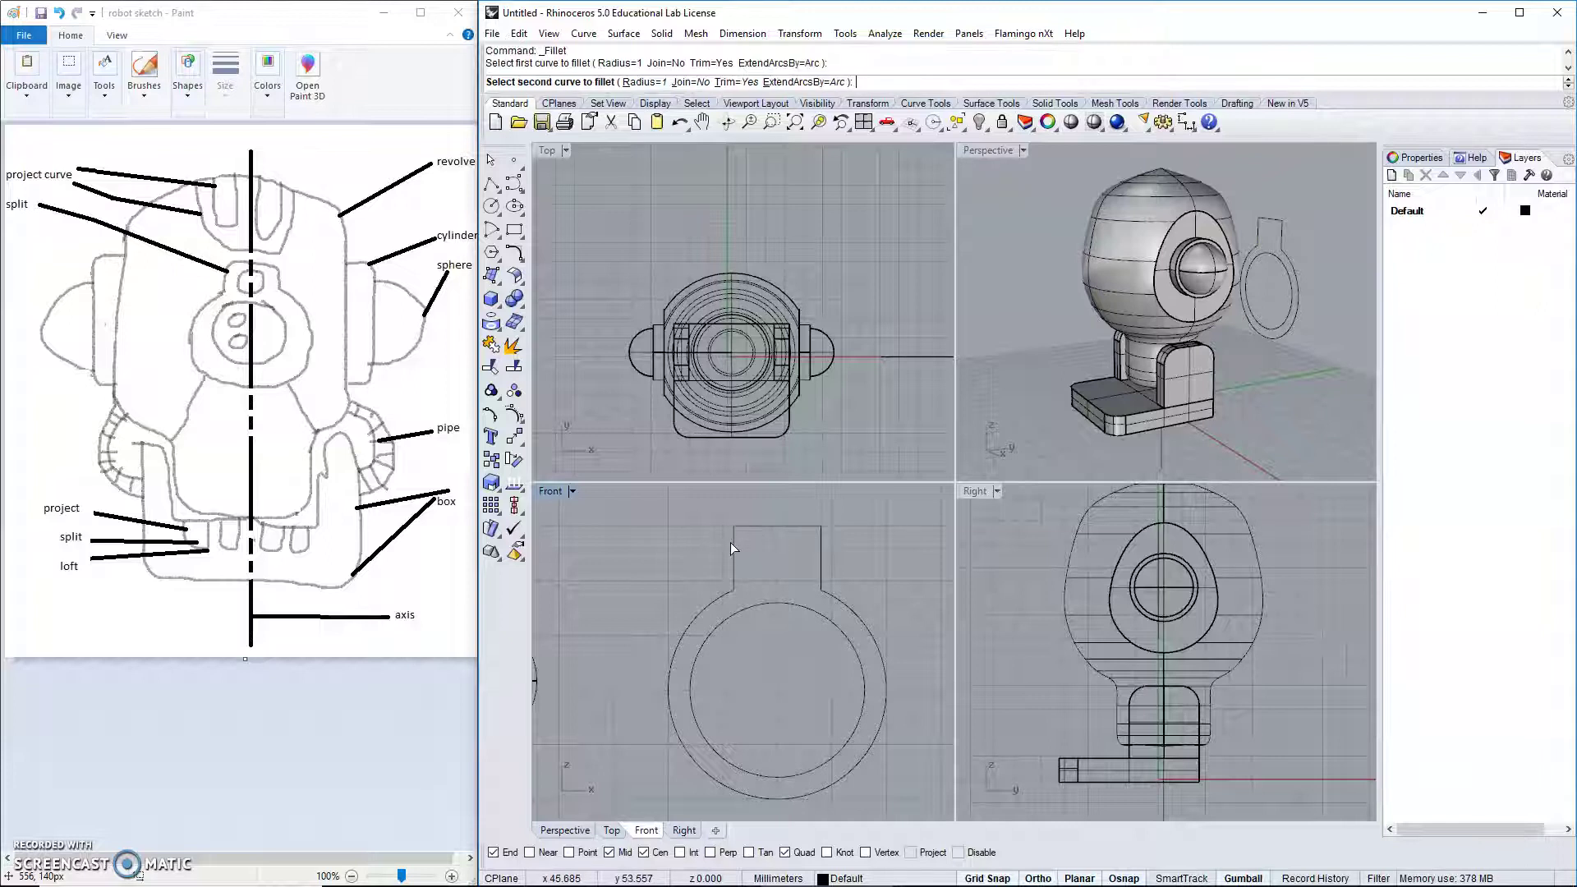
pyautogui.click(733, 542)
pyautogui.rightClick(697, 540)
pyautogui.click(775, 526)
pyautogui.click(820, 544)
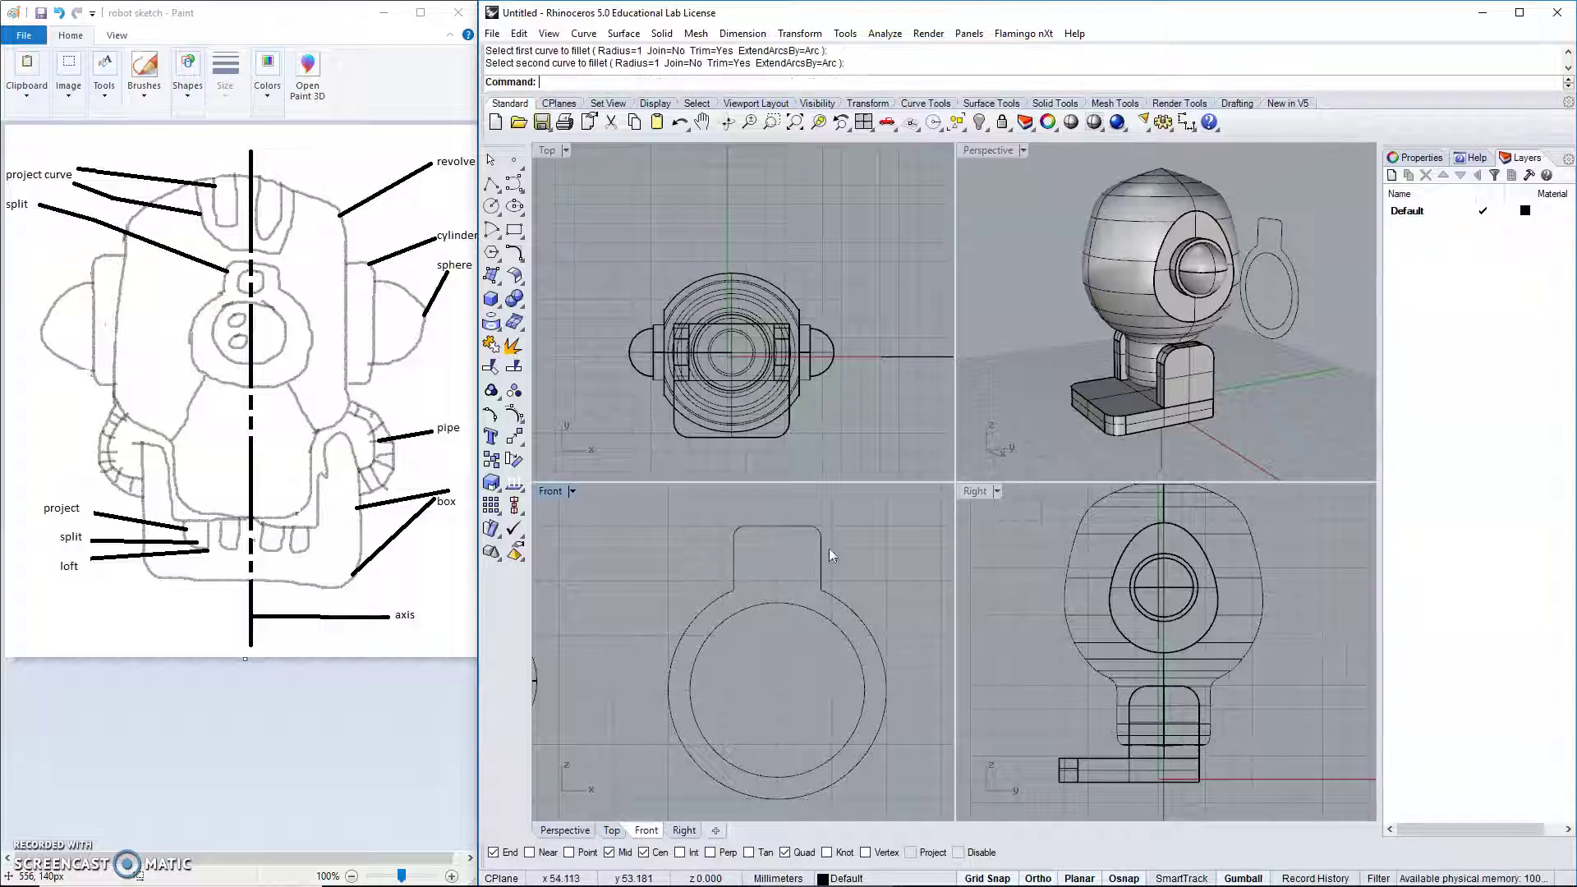
# Draw a circle of diameter 16 centred inside the rounded tab as the hanging hole.
pyautogui.click(491, 206)
pyautogui.click(777, 561)
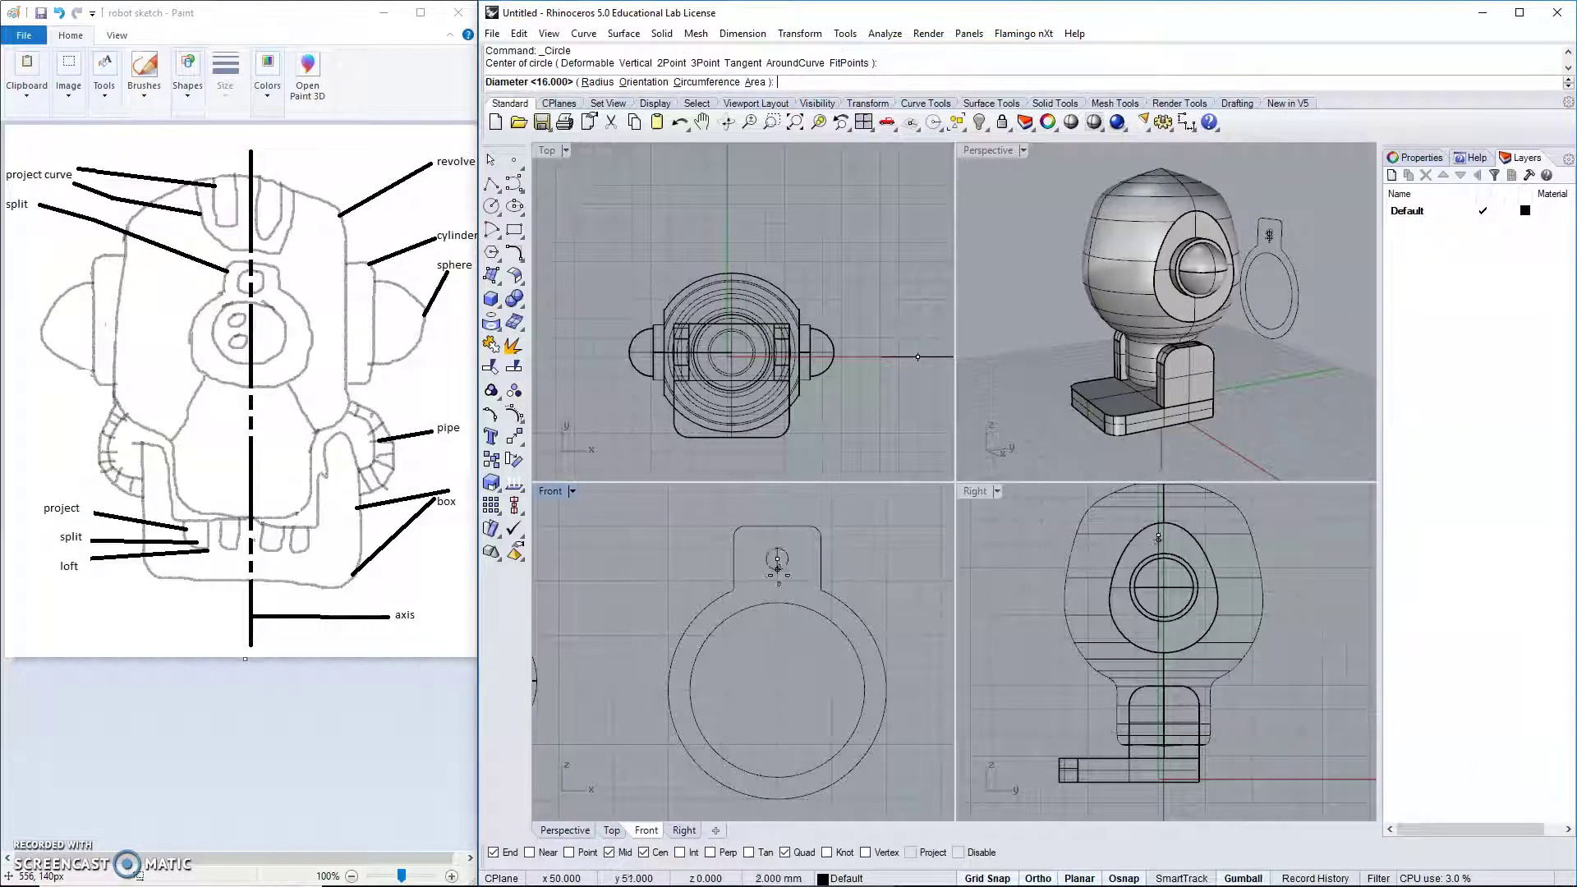
pyautogui.press('Return')
pyautogui.scroll(-3, 854, 585)
pyautogui.scroll(-3, 854, 580)
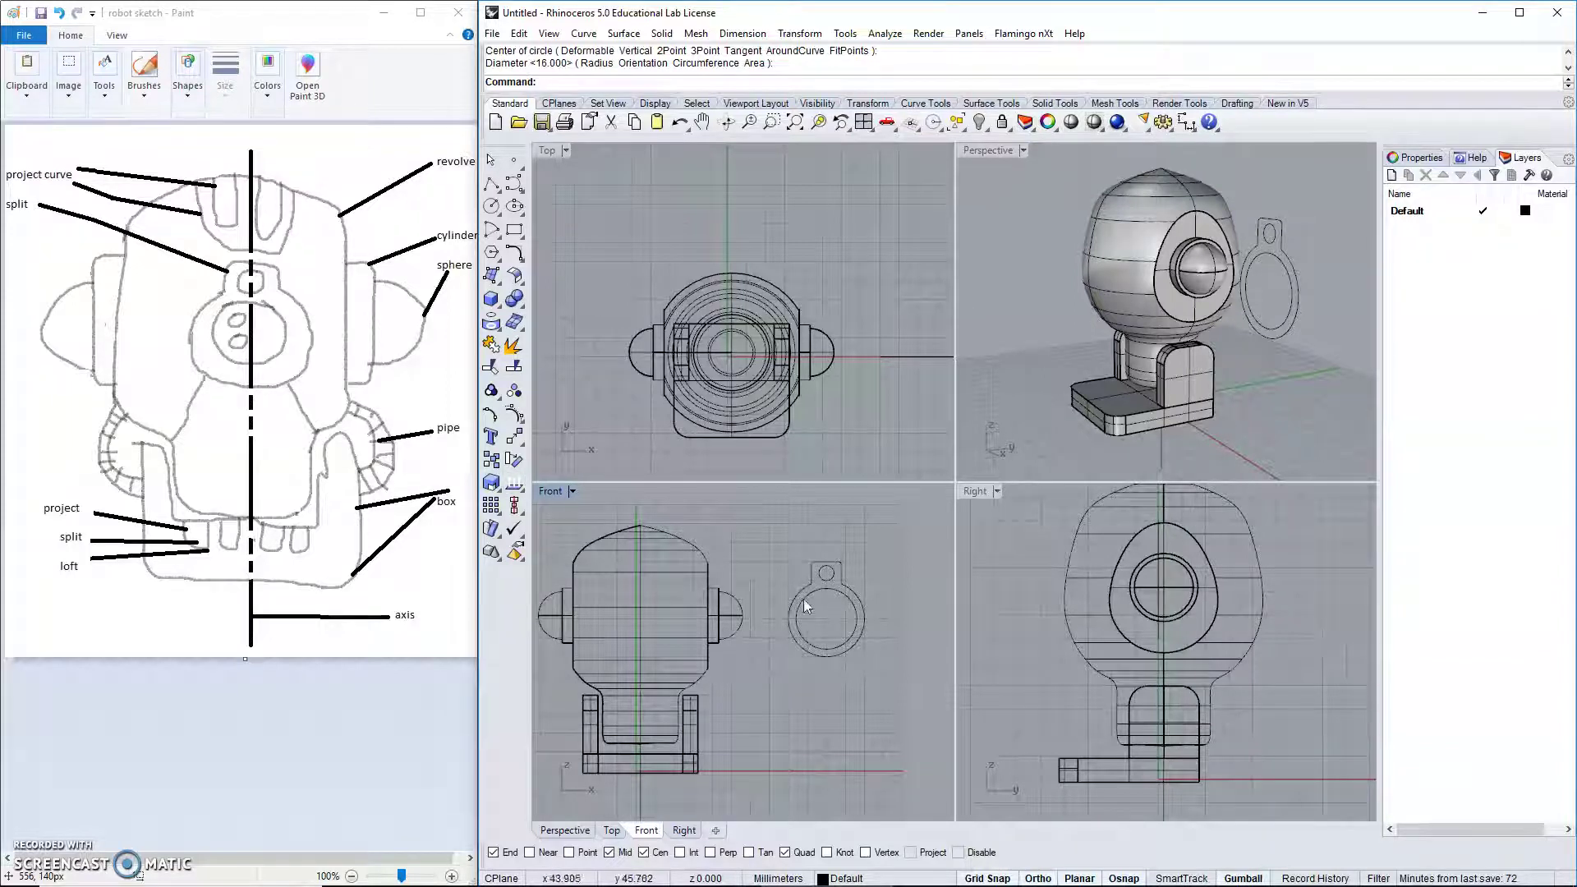
# Select the ring, tab and hole curves and slide them with the gumball in the Top view.
pyautogui.moveTo(772, 526); pyautogui.dragTo(891, 692)
pyautogui.scroll(-2, 823, 406)
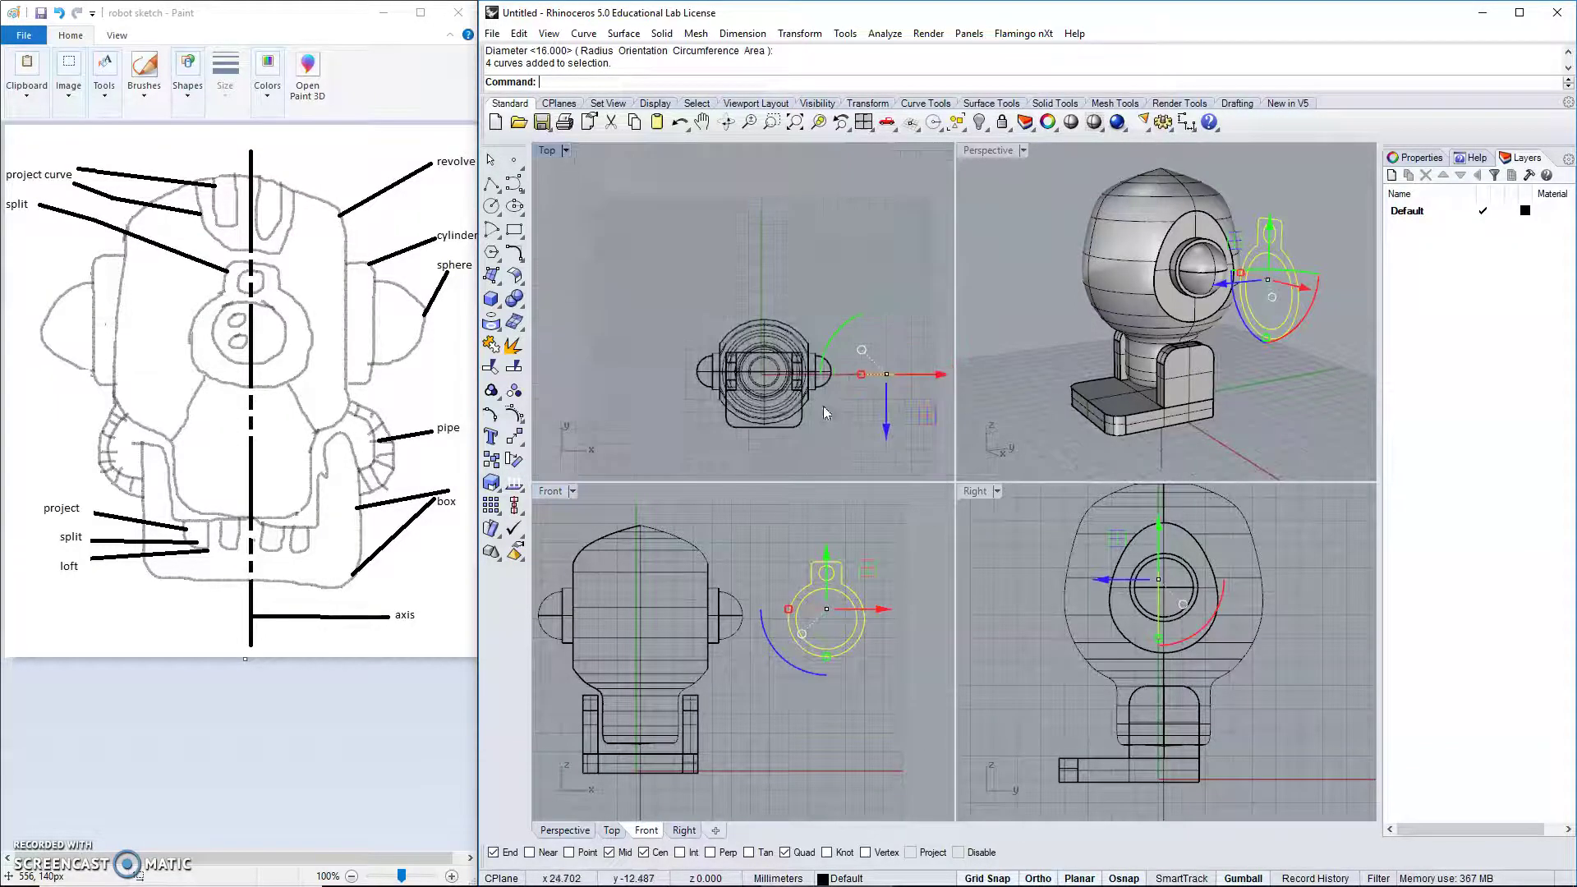
pyautogui.moveTo(823, 405); pyautogui.dragTo(839, 287, button='right')
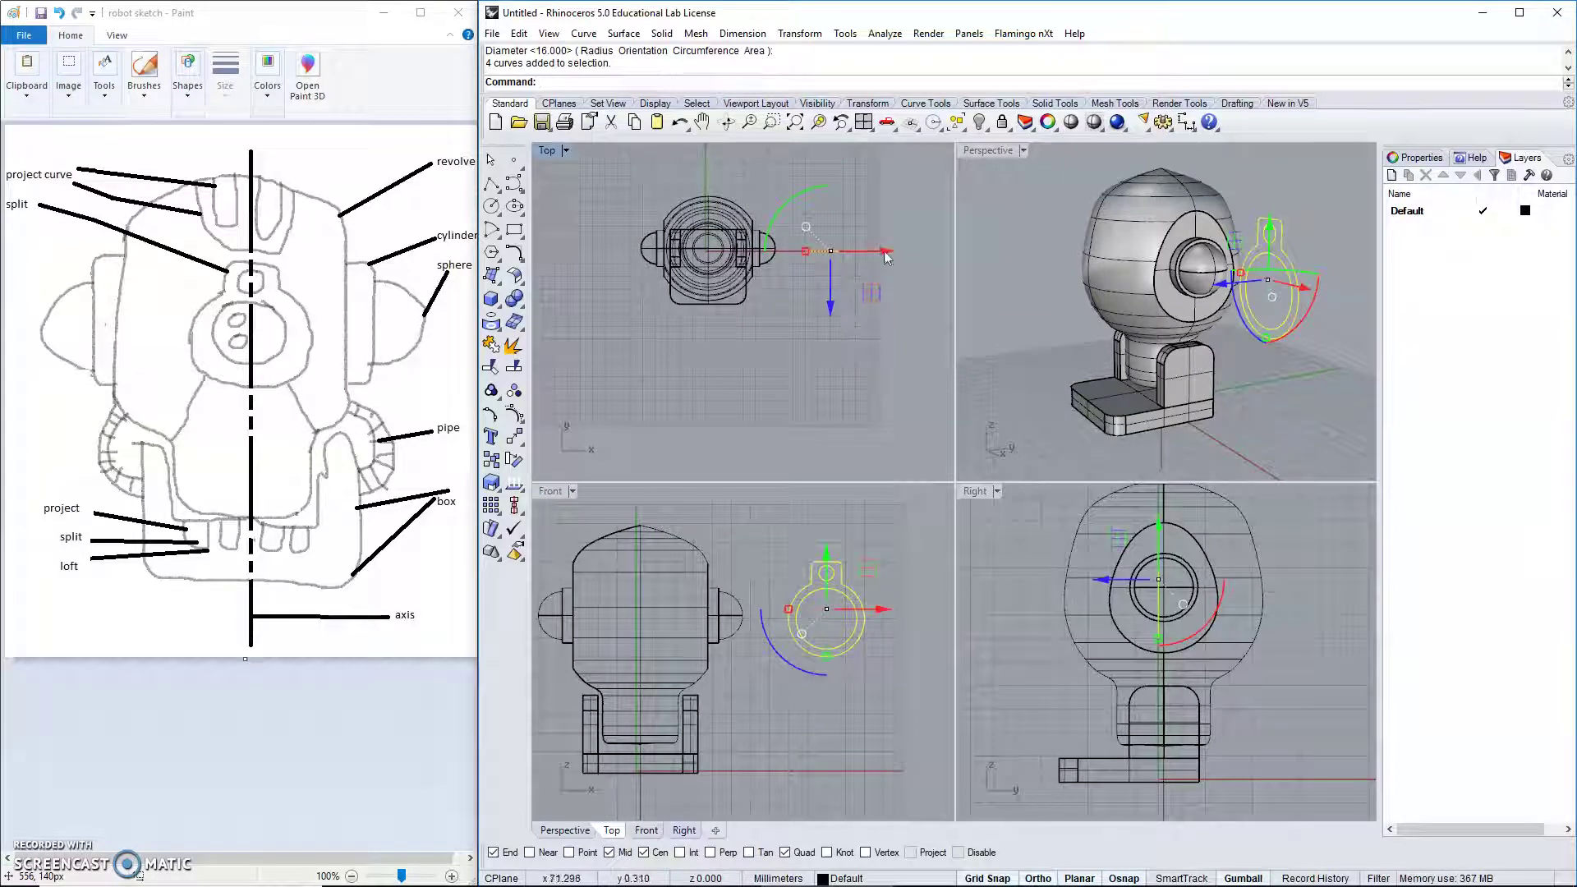
pyautogui.moveTo(887, 258); pyautogui.dragTo(768, 261)
pyautogui.moveTo(709, 309); pyautogui.dragTo(711, 395)
pyautogui.scroll(5, 645, 579)
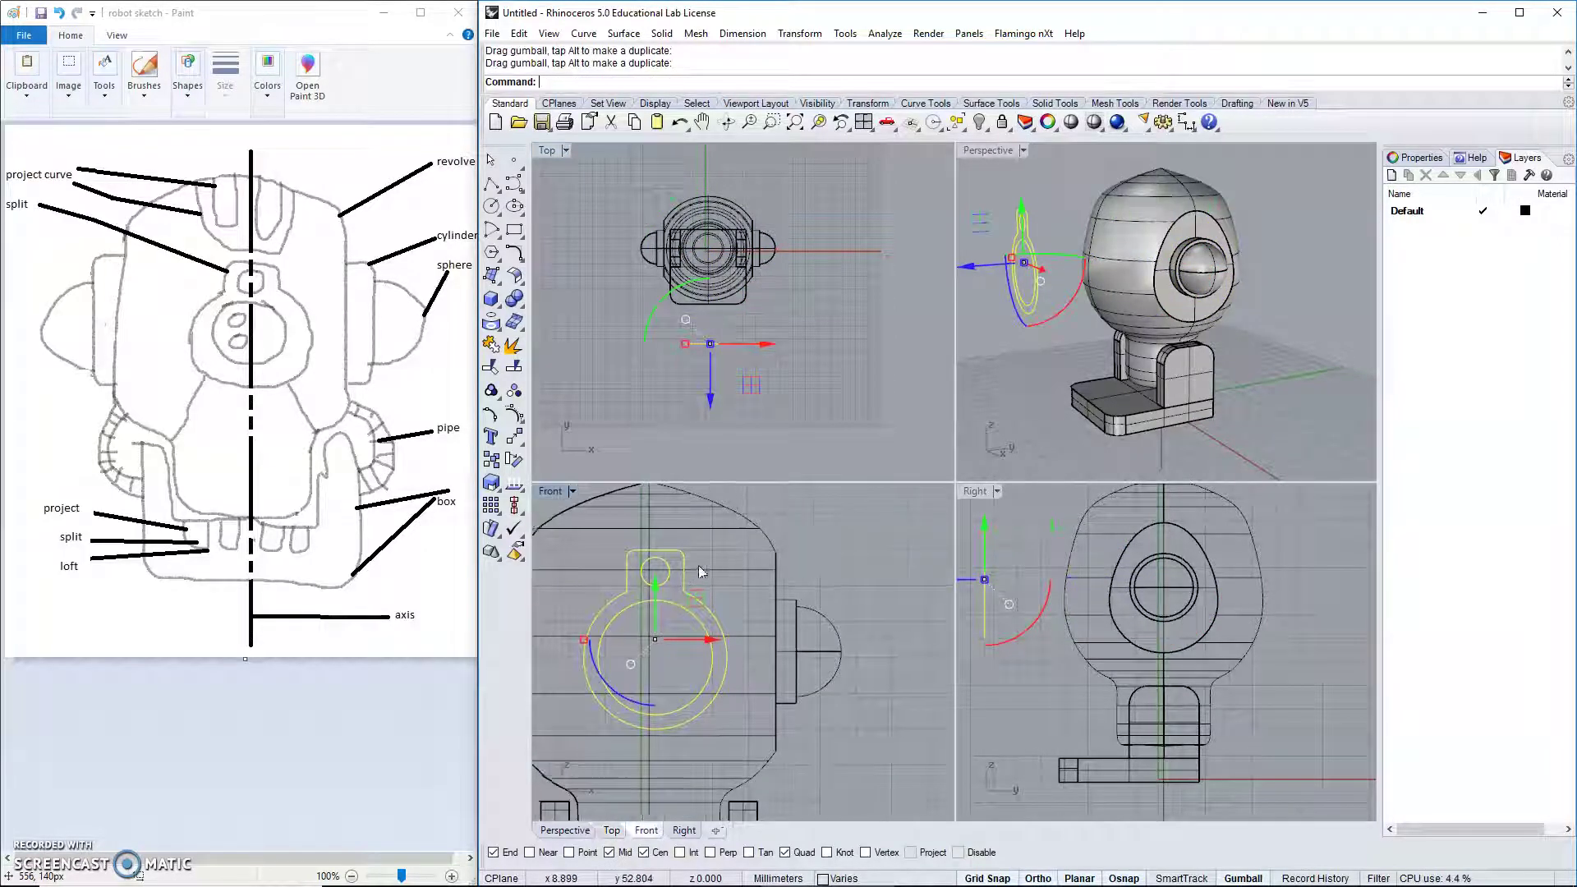
pyautogui.moveTo(699, 565); pyautogui.dragTo(726, 609, button='right')
# Move the pendant from the tab midpoint to the top of the head, then lower it onto the head.
pyautogui.click(515, 436)
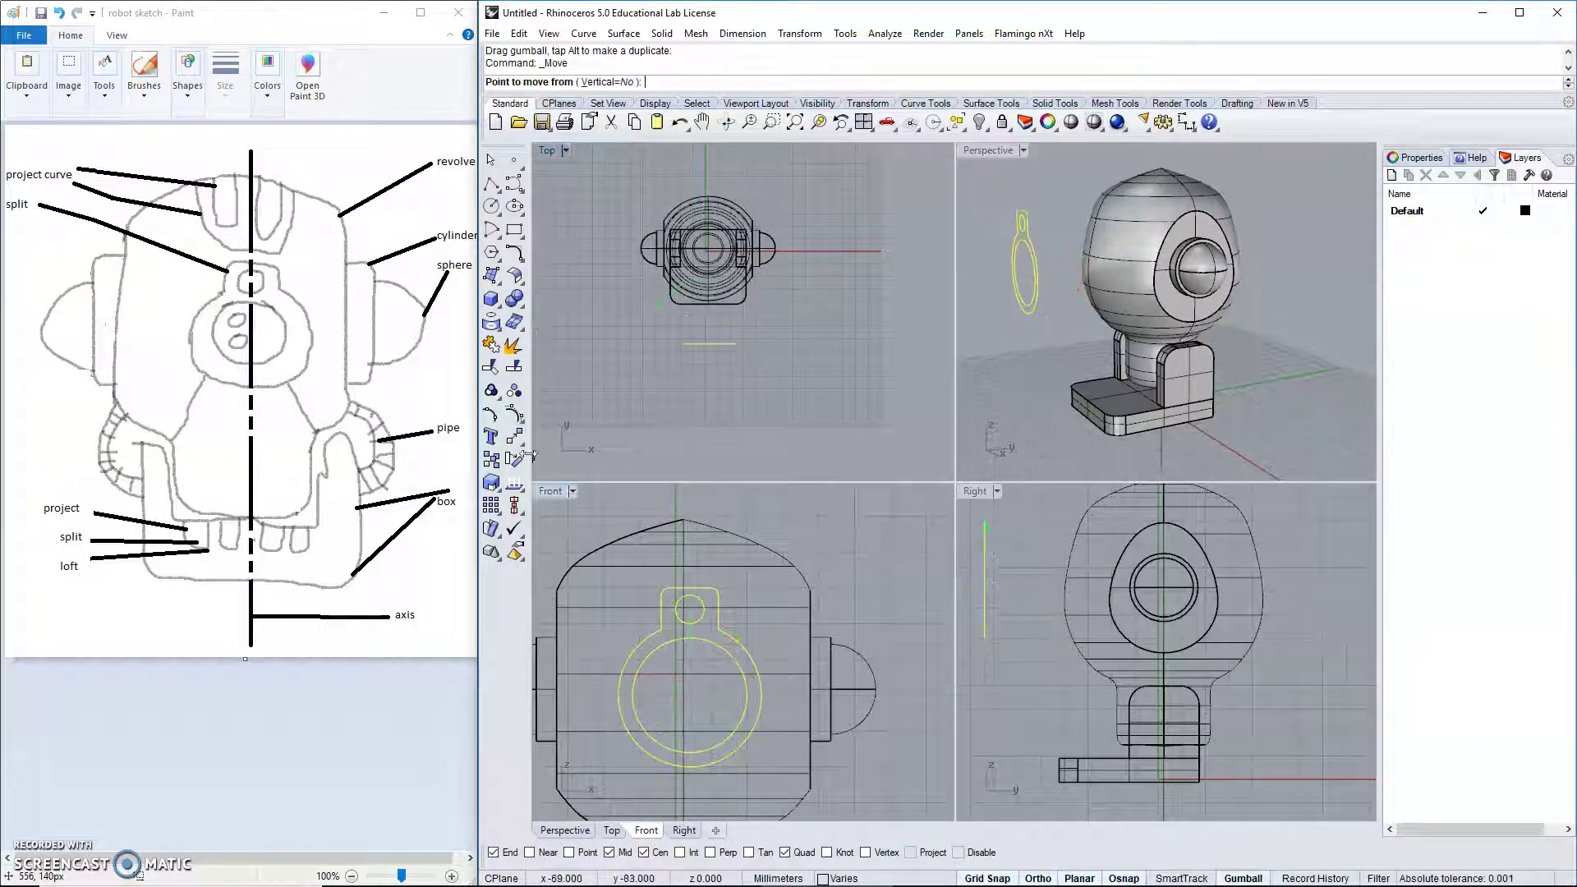
pyautogui.click(689, 588)
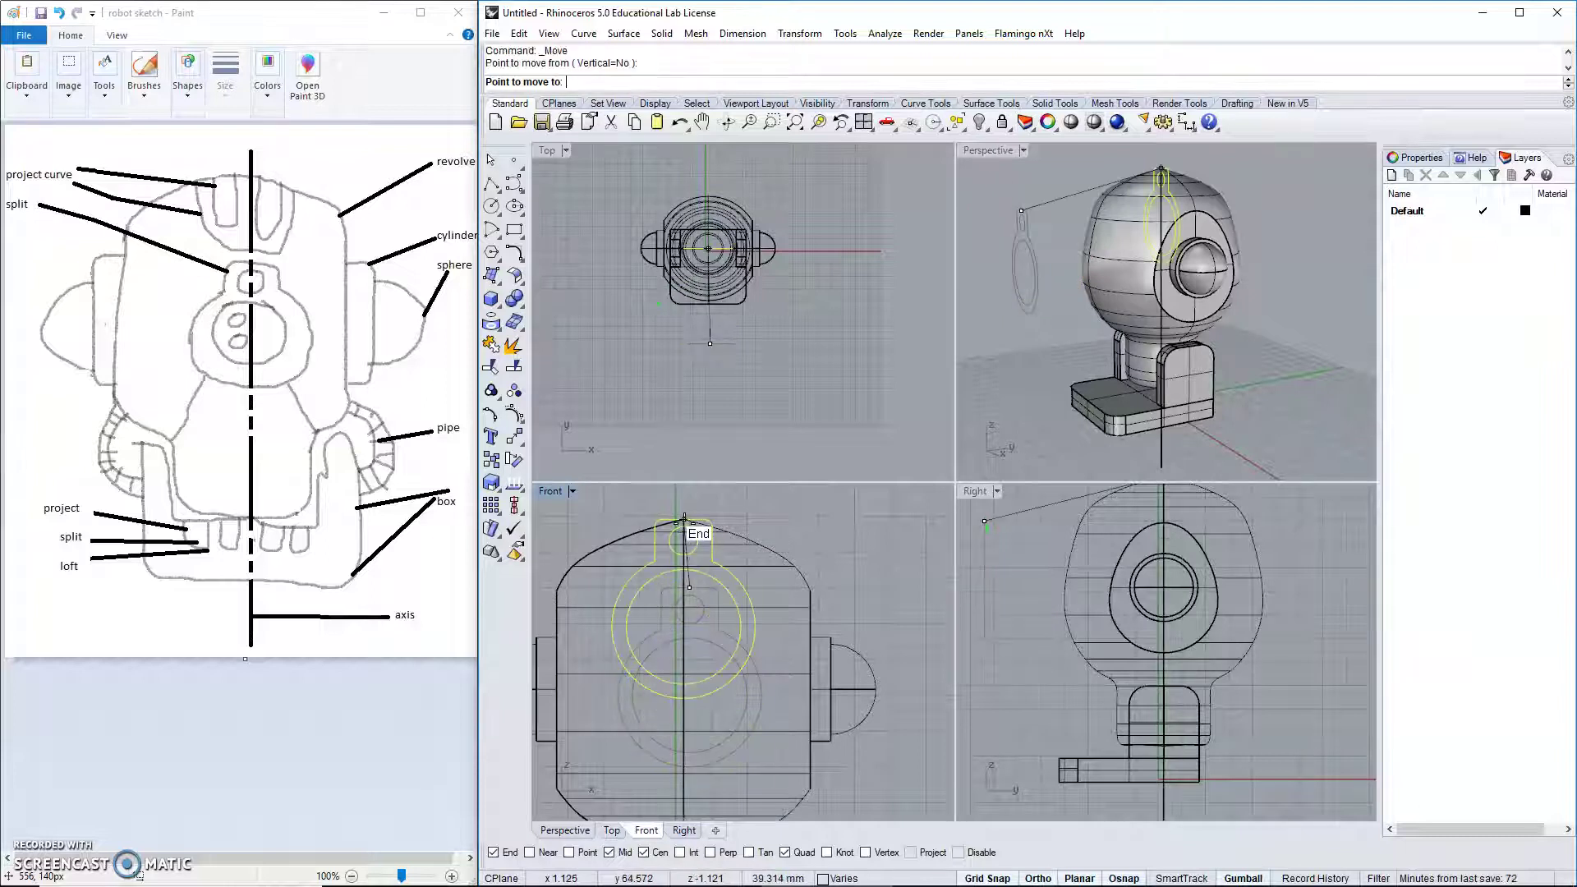
pyautogui.click(698, 522)
pyautogui.moveTo(706, 307); pyautogui.dragTo(708, 384)
pyautogui.scroll(-2, 745, 571)
pyautogui.moveTo(745, 571); pyautogui.dragTo(769, 559, button='right')
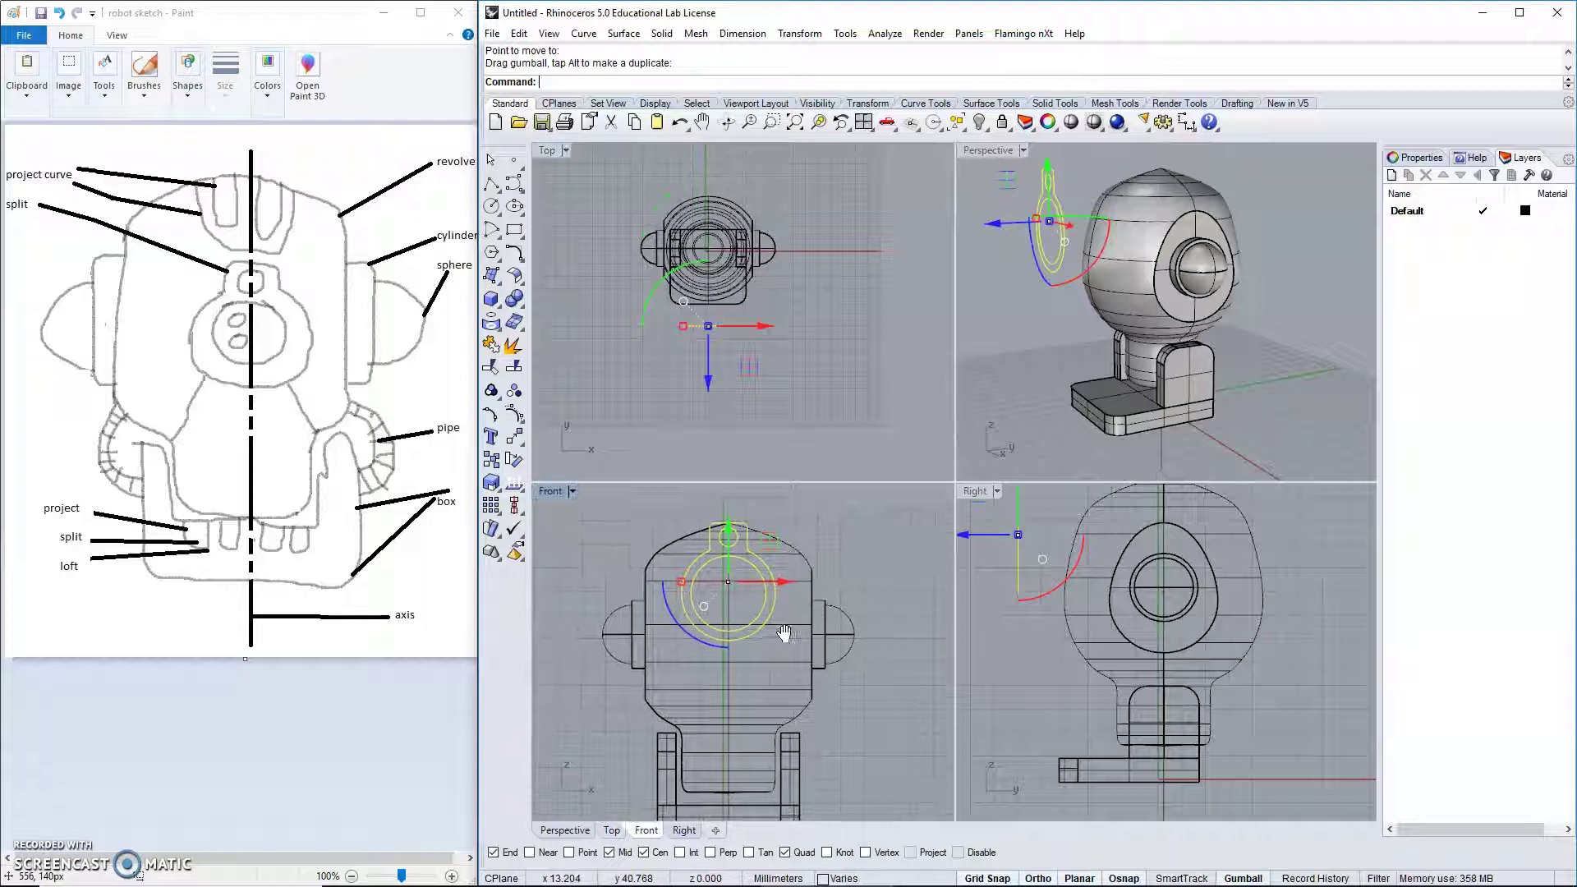
pyautogui.moveTo(728, 533); pyautogui.dragTo(737, 574)
pyautogui.click(575, 490)
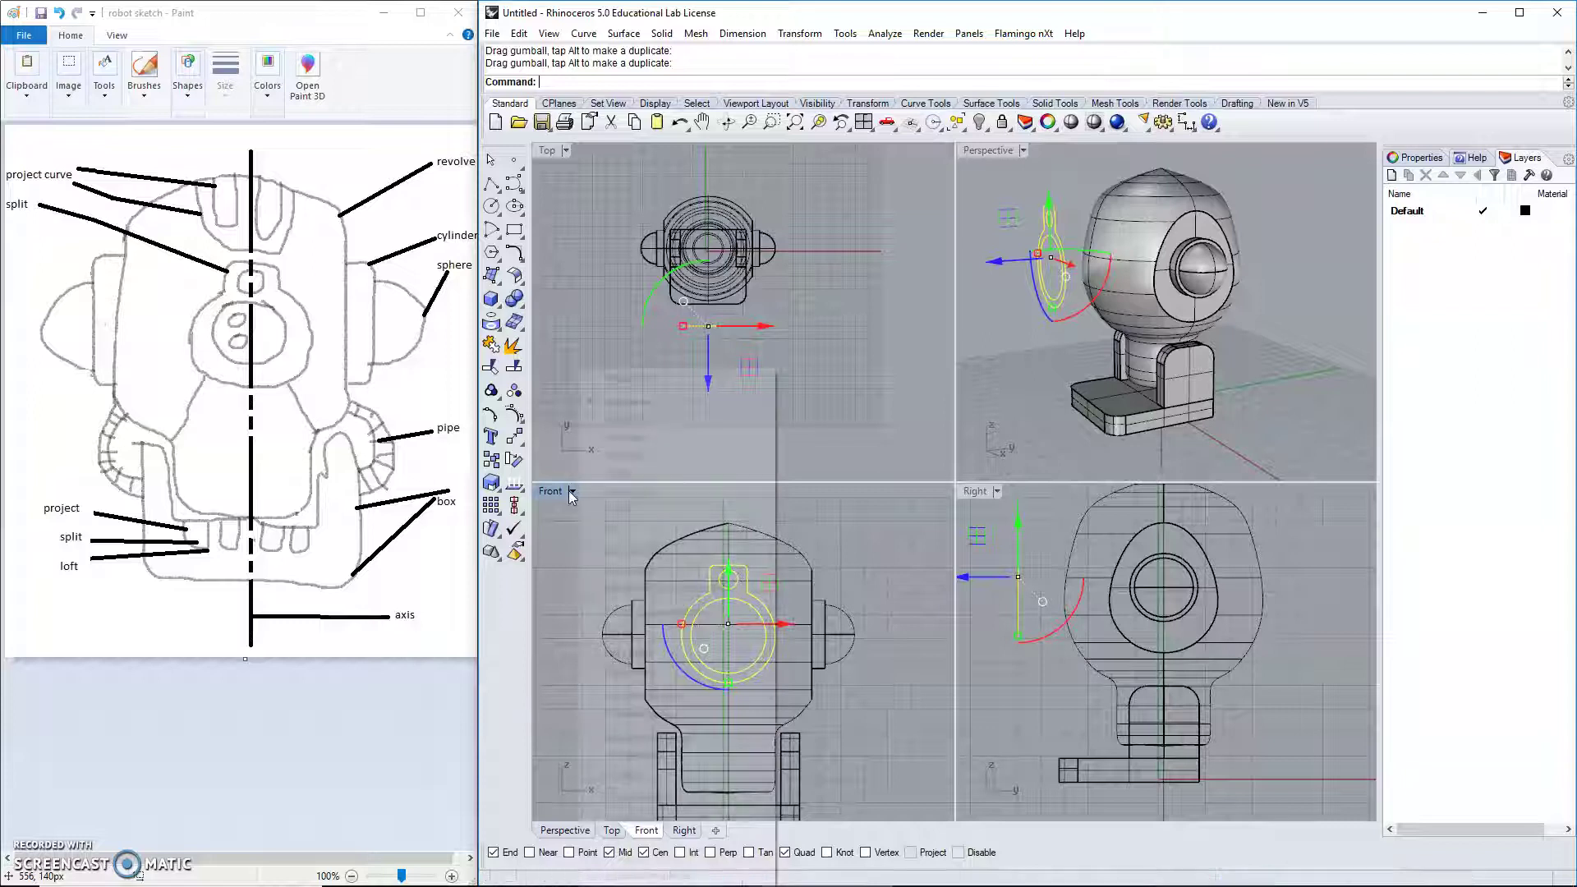
# Switch the Front view to Shaded display and deselect the pendant curves.
pyautogui.click(634, 422)
pyautogui.click(596, 584)
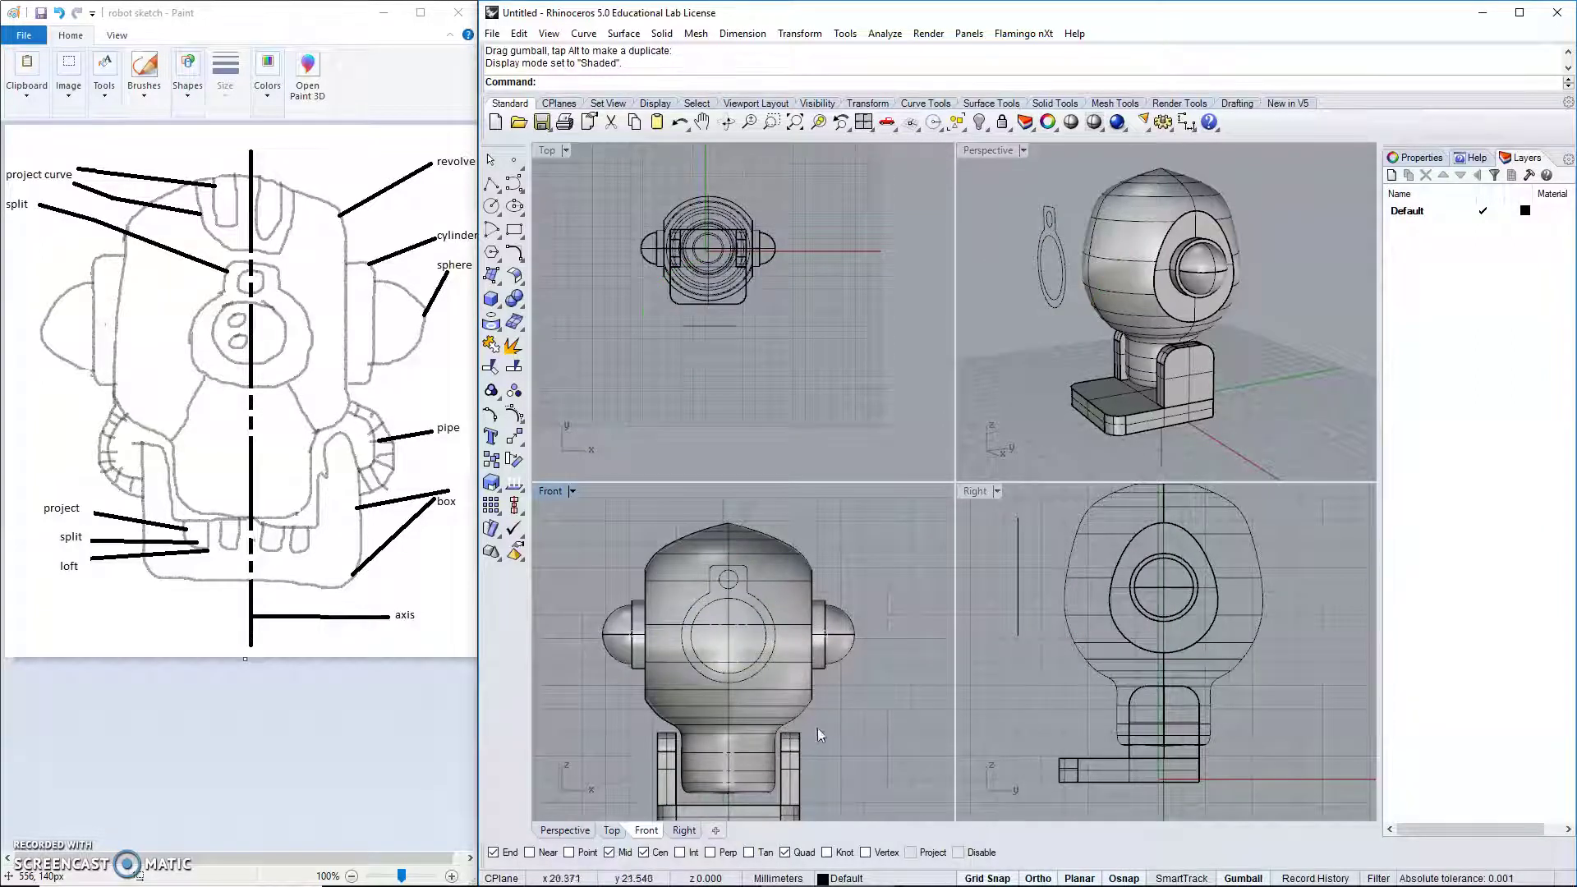
pyautogui.scroll(-3, 844, 715)
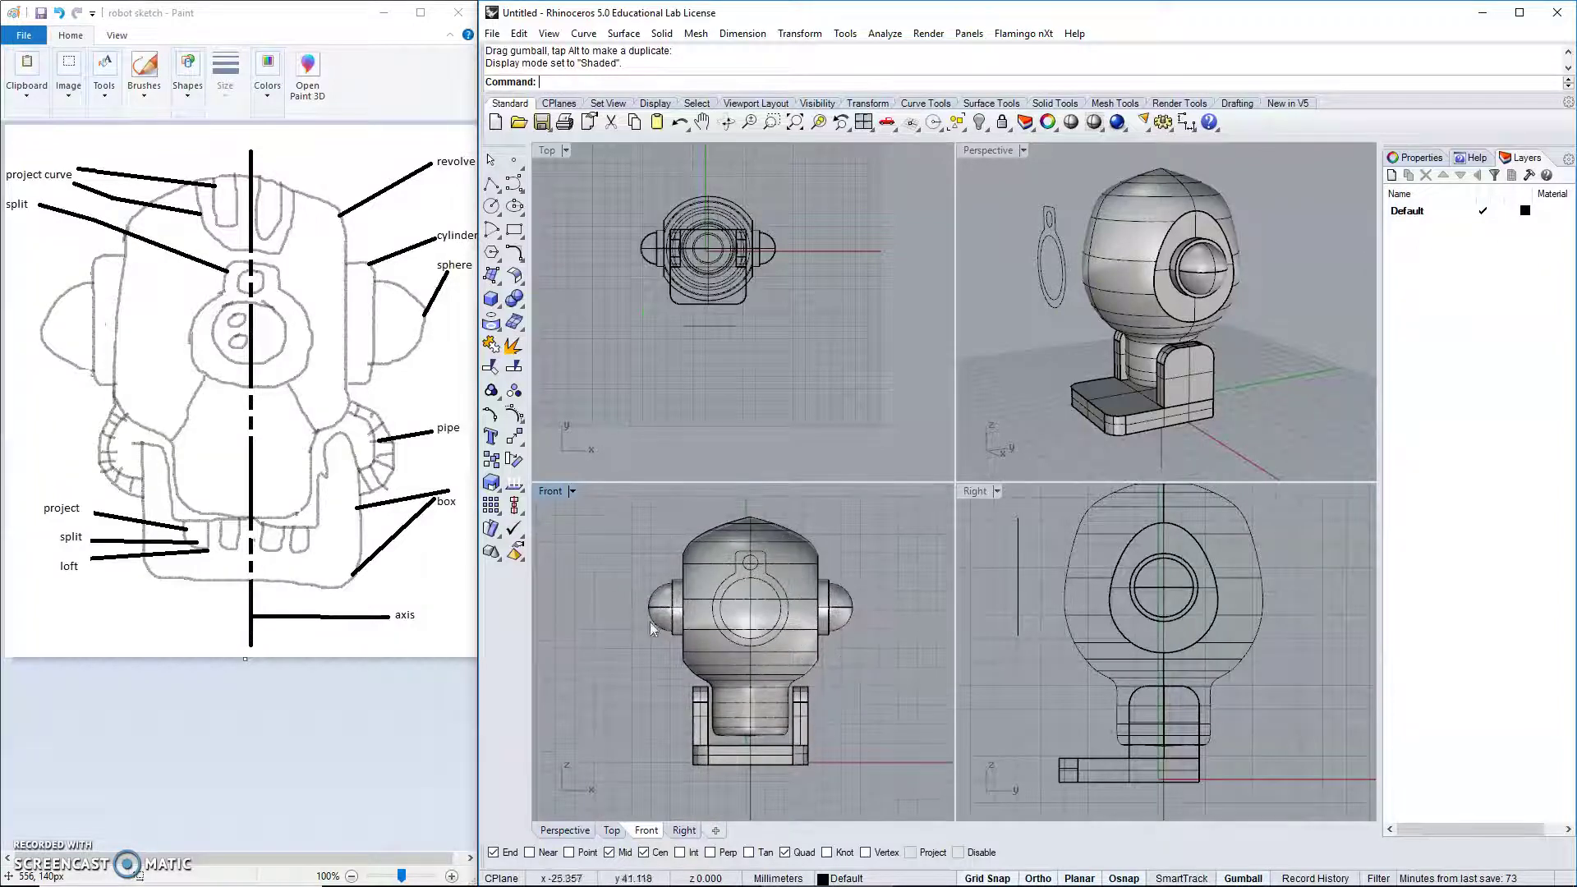
pyautogui.scroll(1, 781, 643)
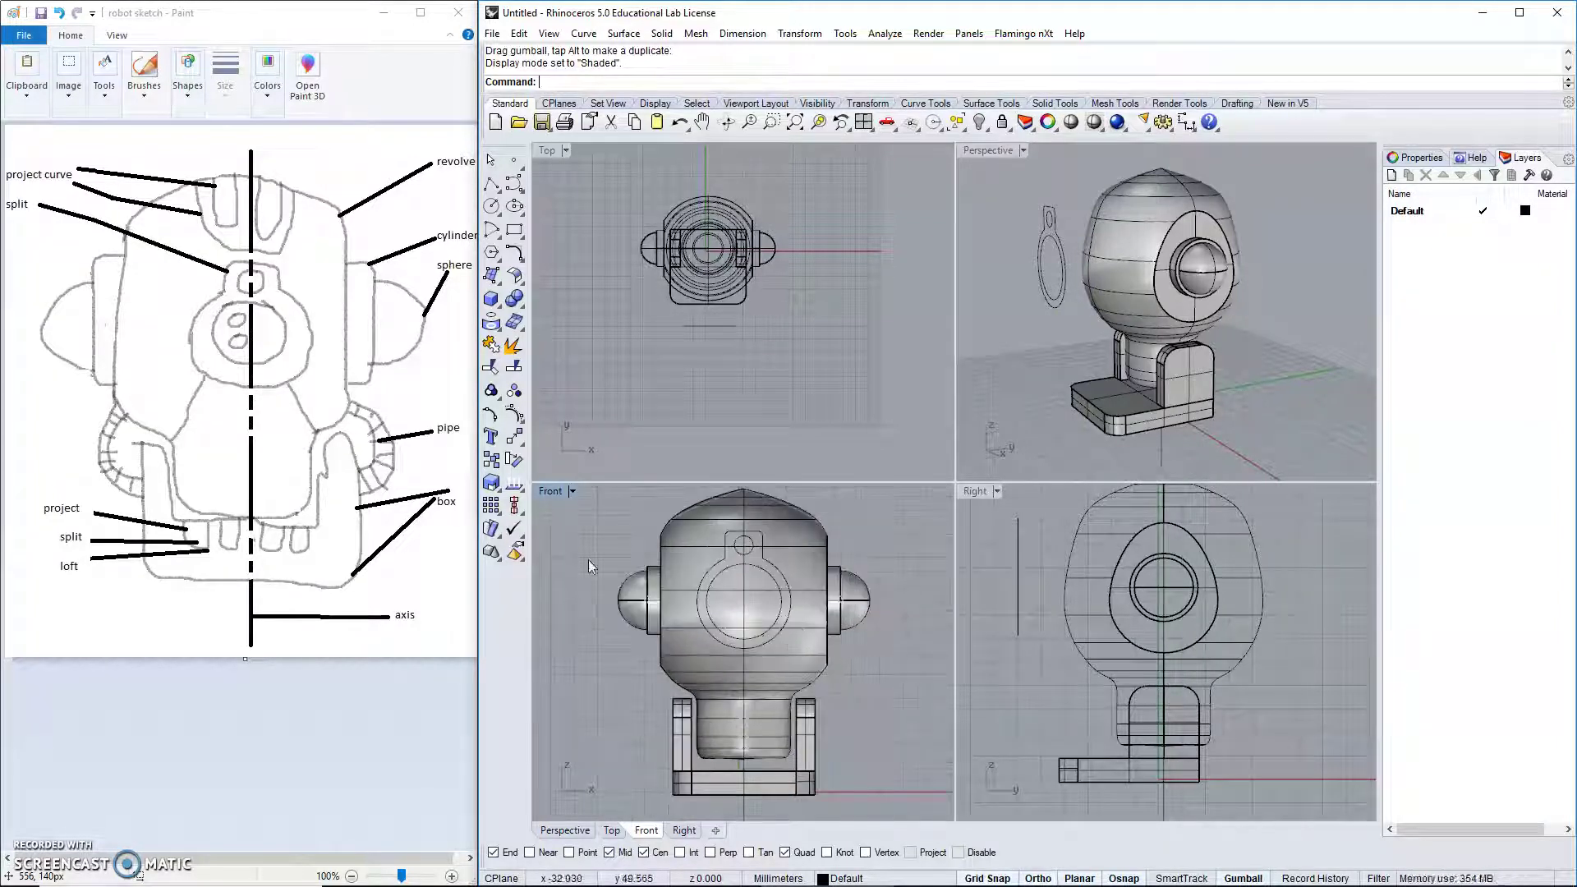
pyautogui.click(494, 324)
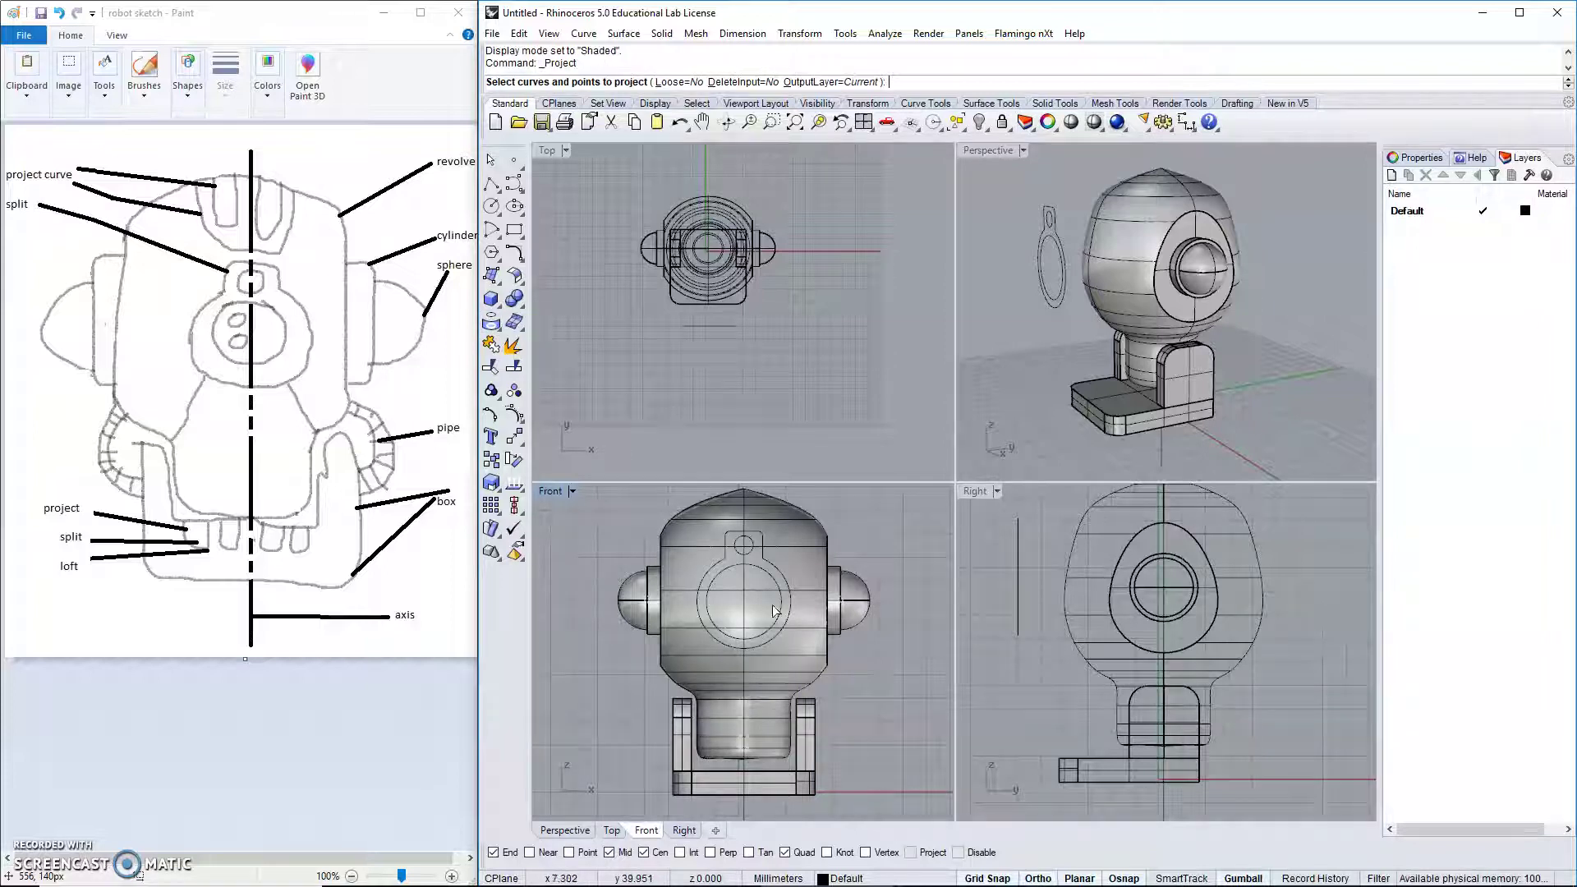
pyautogui.click(720, 567)
pyautogui.click(727, 573)
pyautogui.click(743, 556)
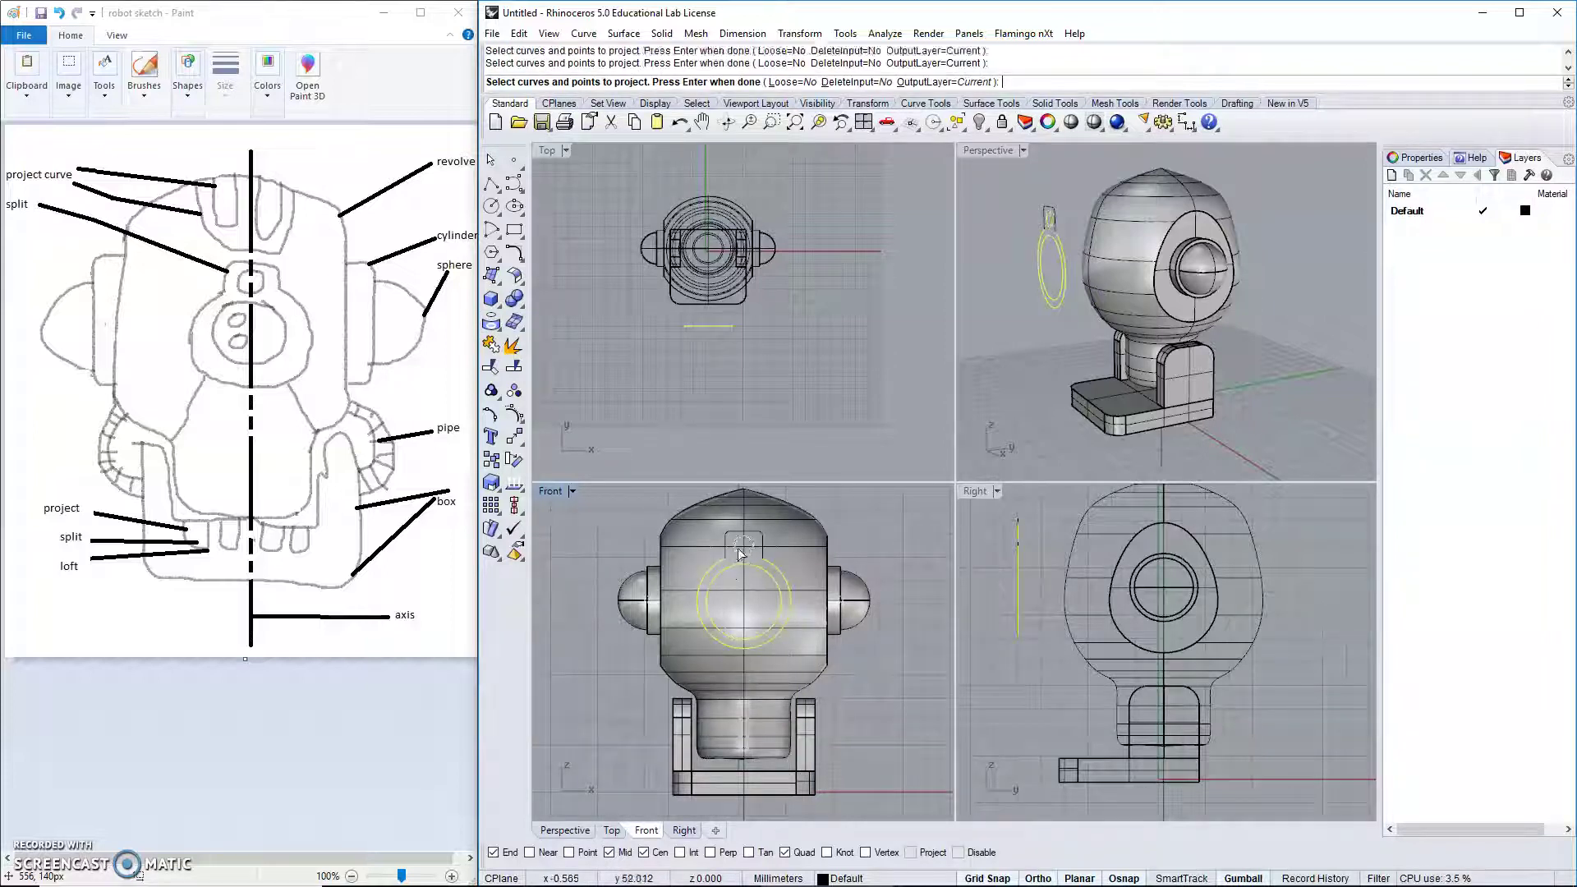
pyautogui.click(728, 546)
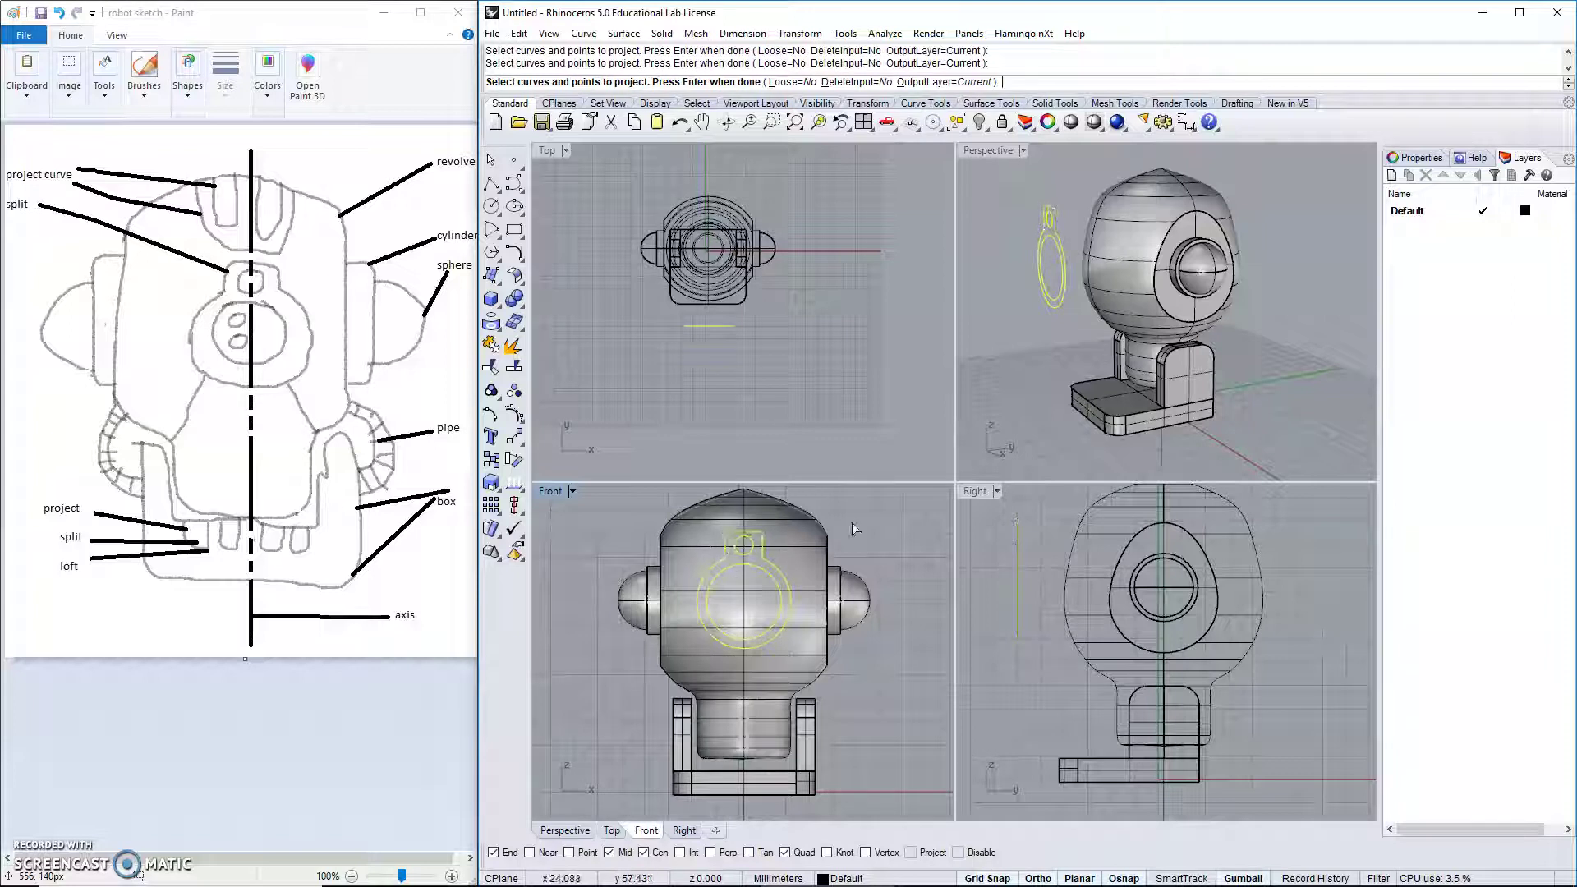
pyautogui.press('Return')
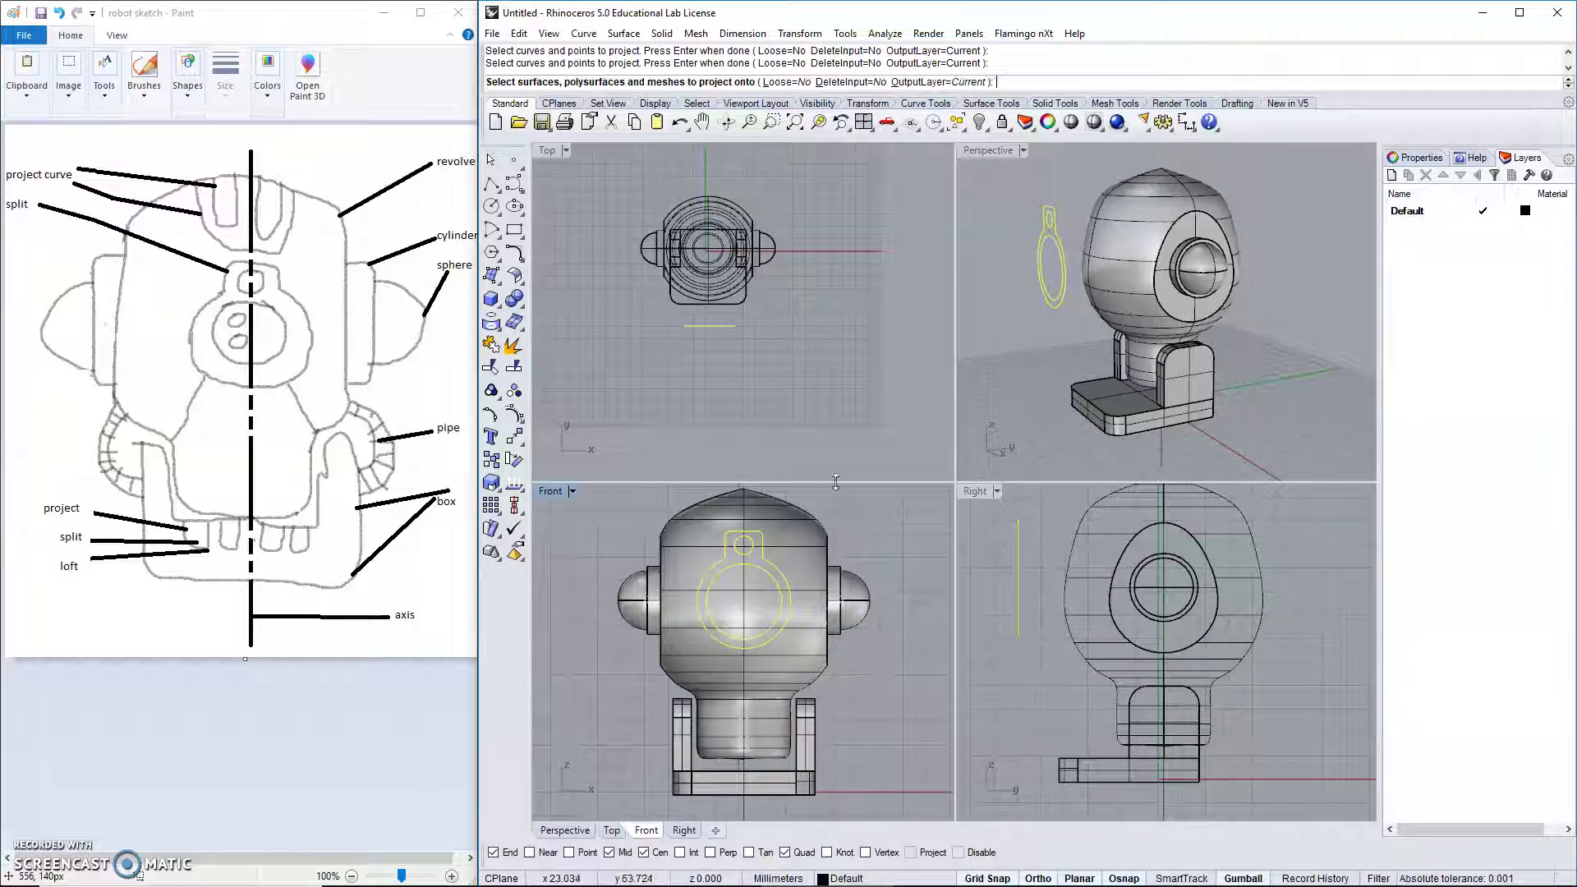
pyautogui.click(811, 562)
pyautogui.press('Return')
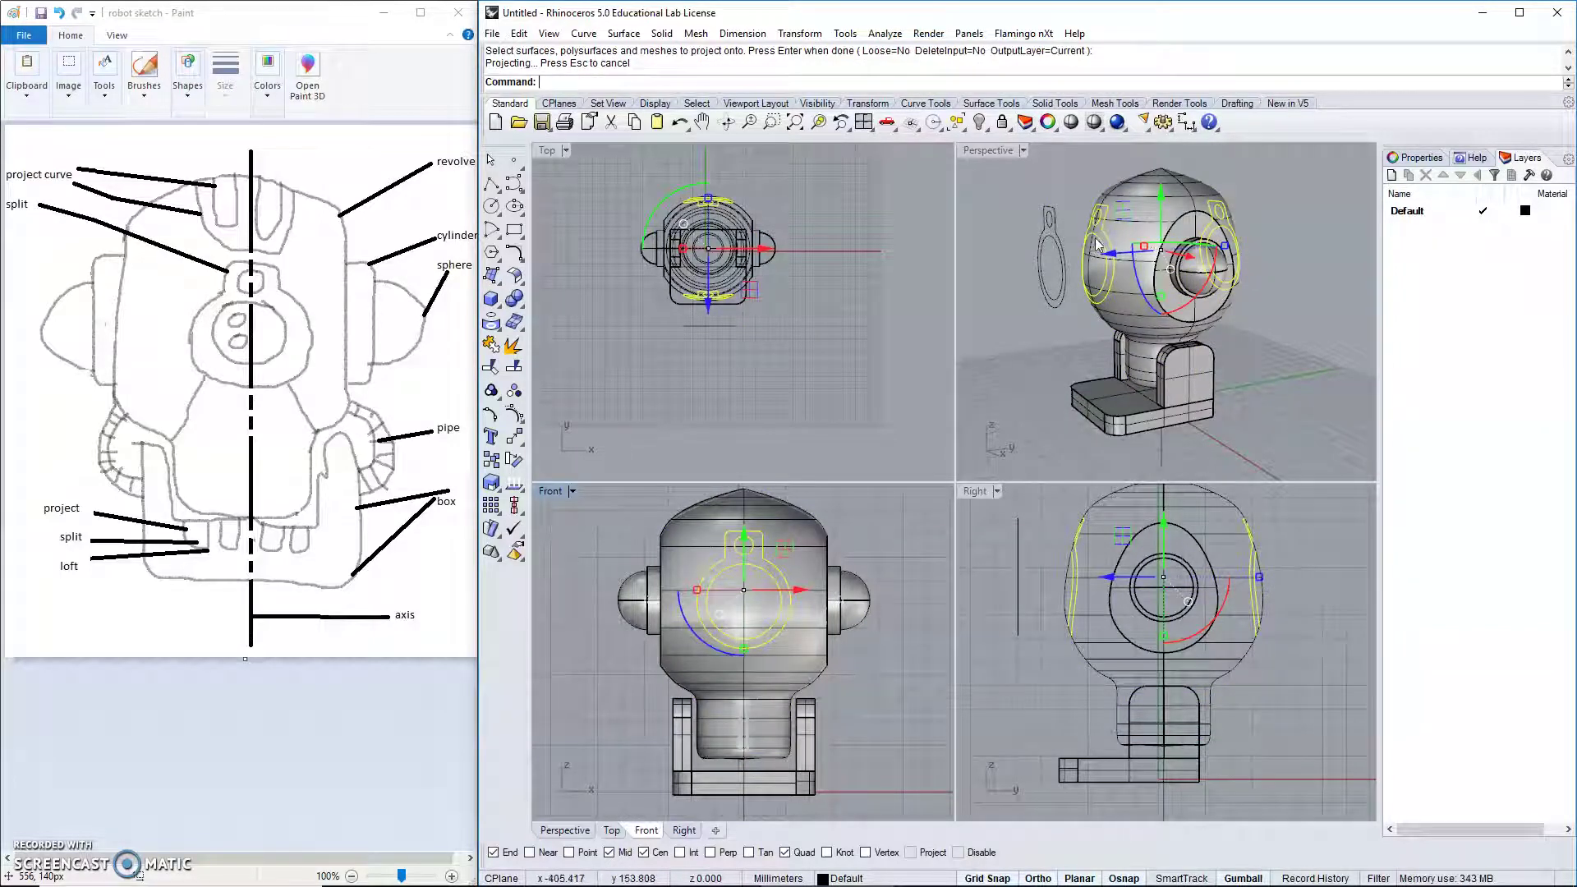
pyautogui.moveTo(1098, 261); pyautogui.dragTo(1226, 270, button='right')
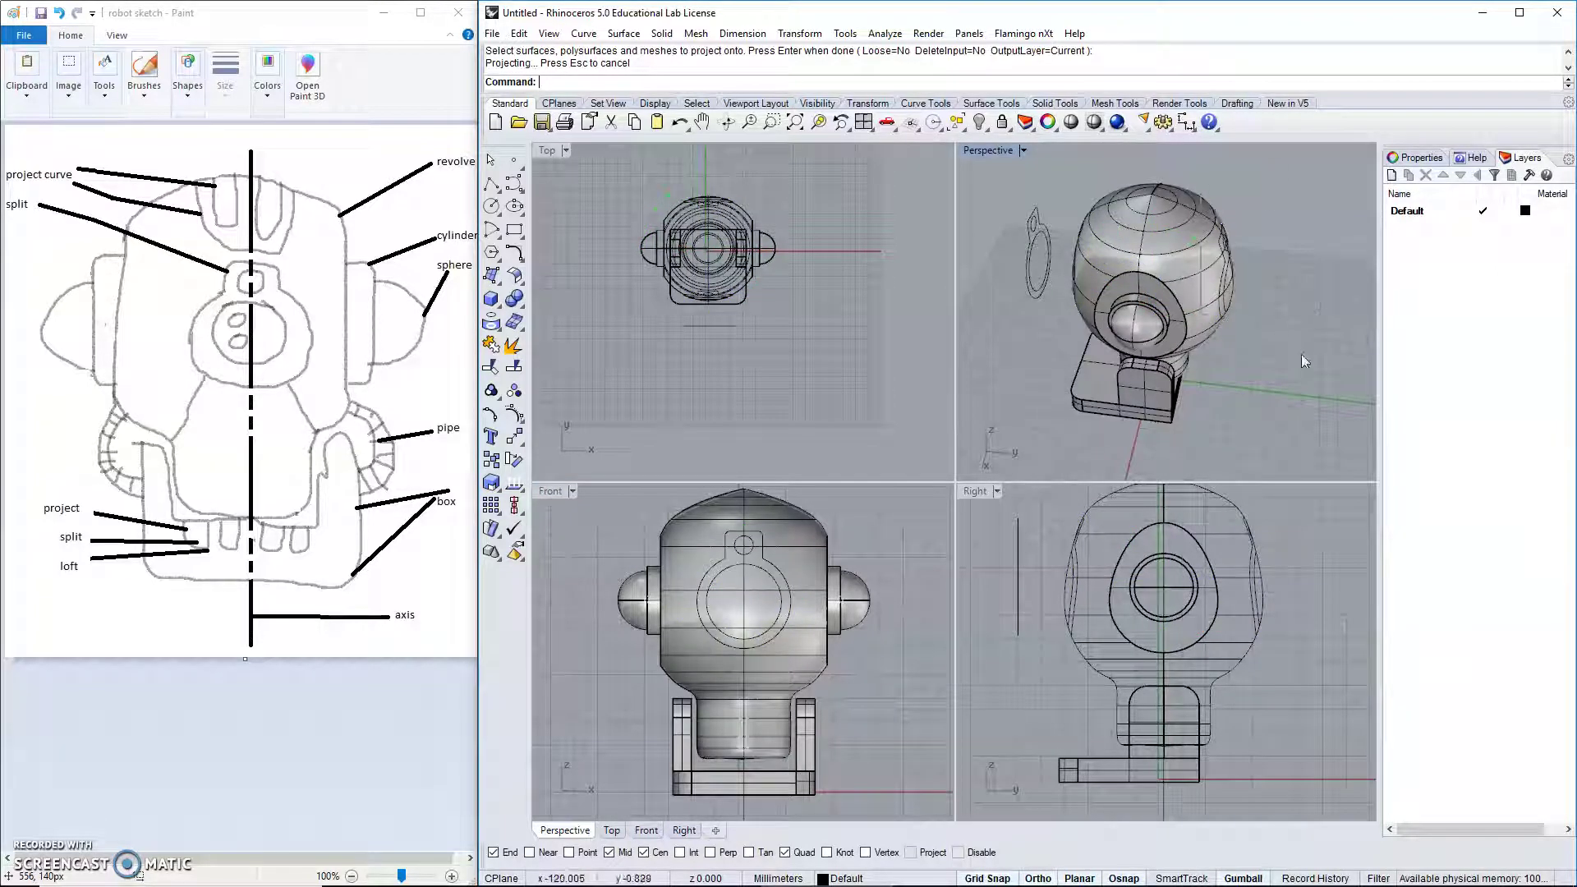
# Delete the projected curves.
pyautogui.press('Delete')
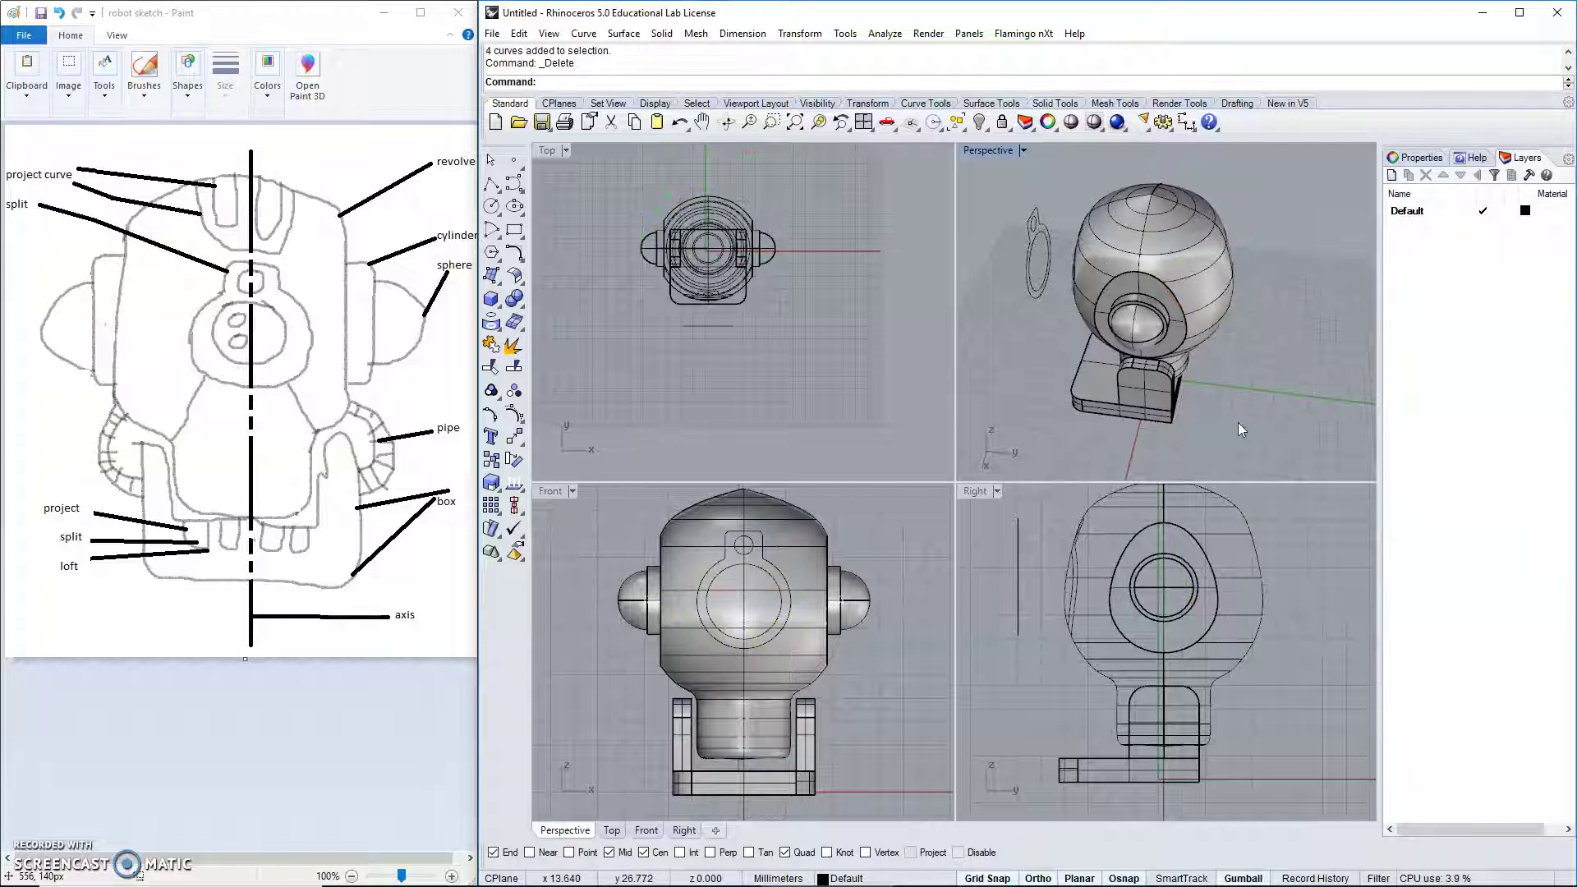
pyautogui.moveTo(1058, 368); pyautogui.dragTo(1298, 279, button='right')
pyautogui.moveTo(1013, 560); pyautogui.dragTo(1031, 624, button='right')
# In the Right view, drag the pendant curves sideways until they sit against the head.
pyautogui.click(1043, 657)
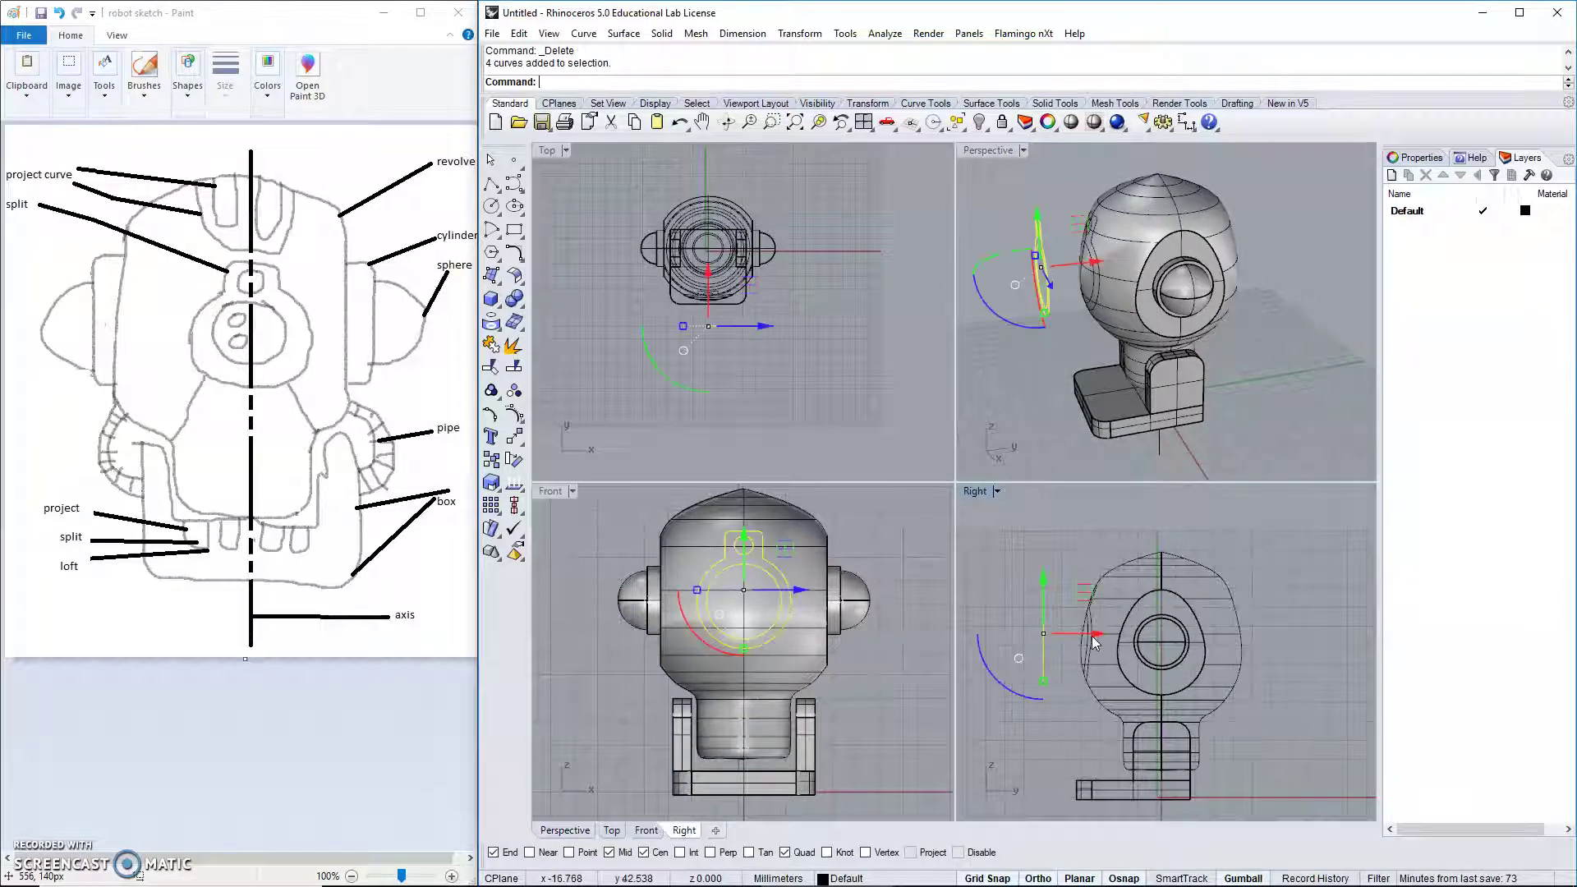
pyautogui.click(1002, 544)
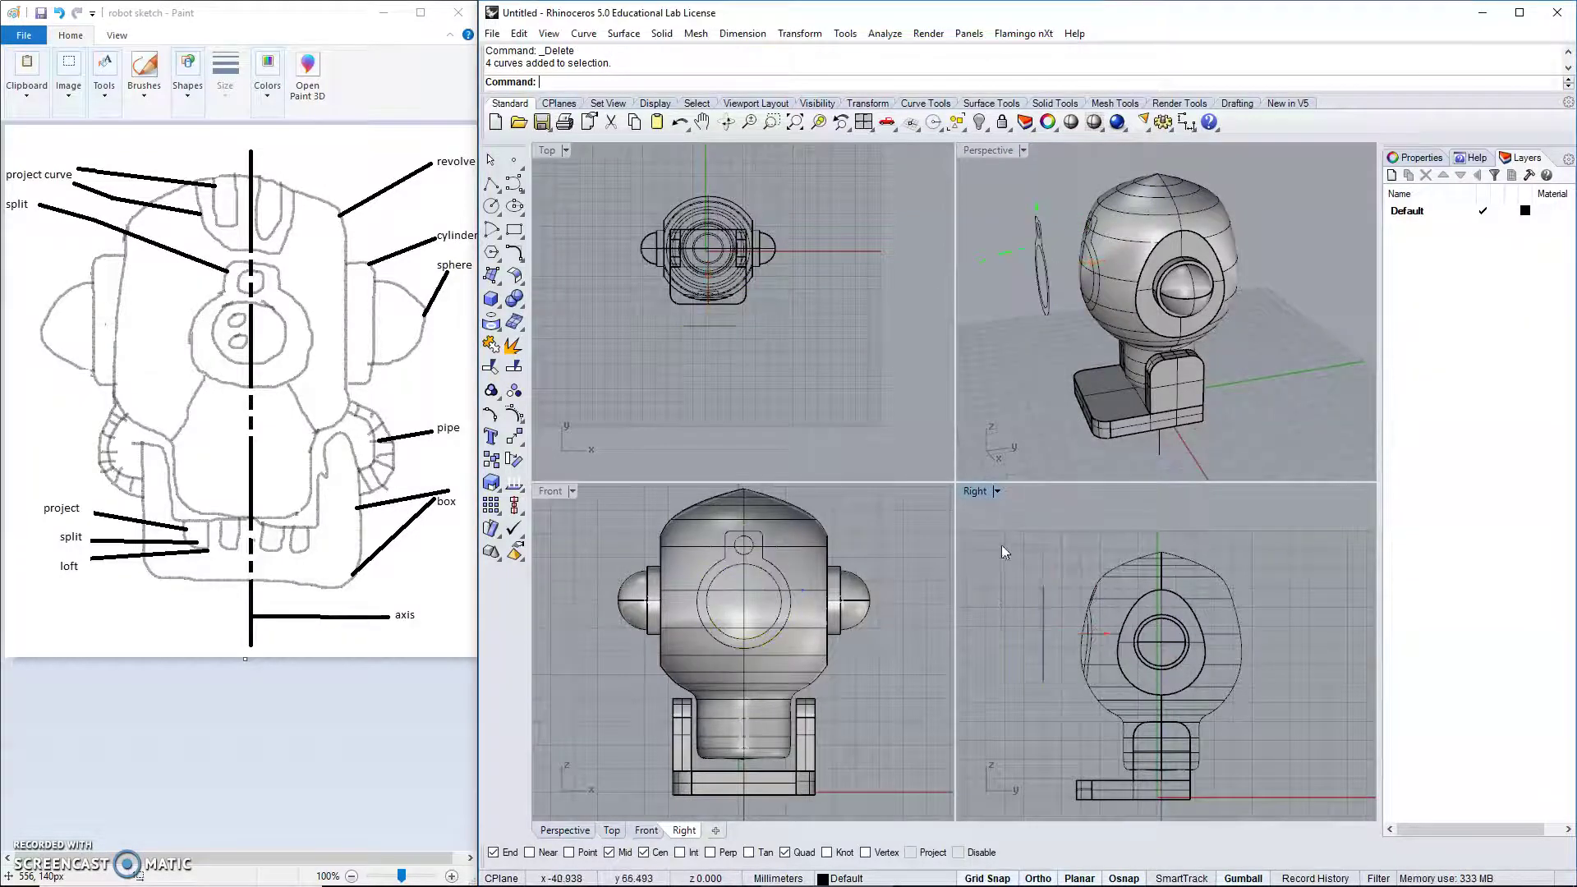
pyautogui.click(1053, 703)
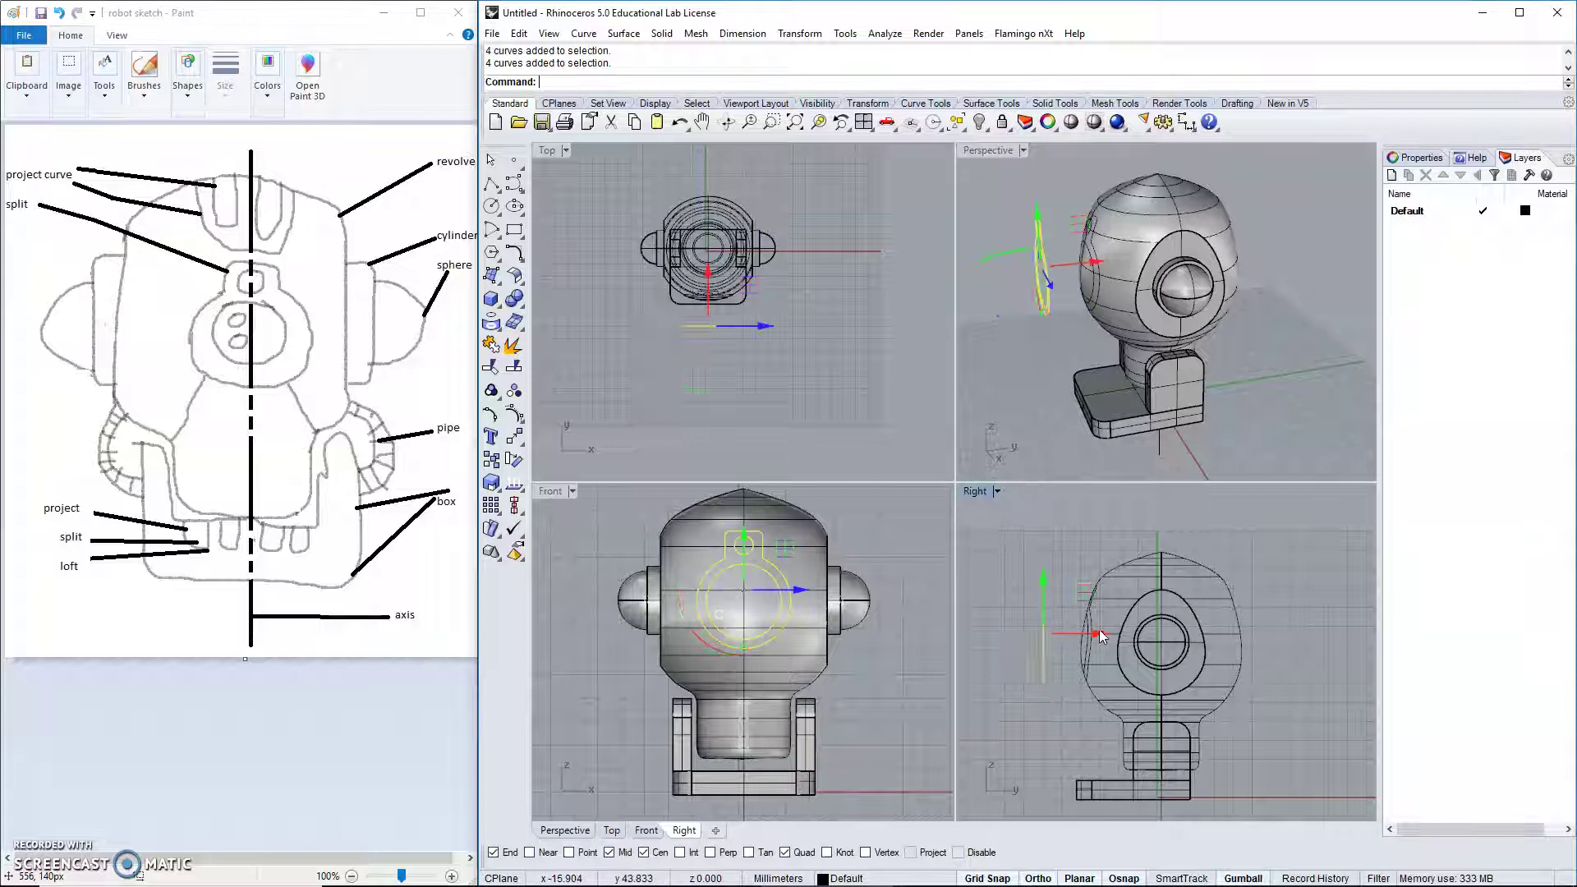
pyautogui.moveTo(1093, 262); pyautogui.dragTo(1124, 261)
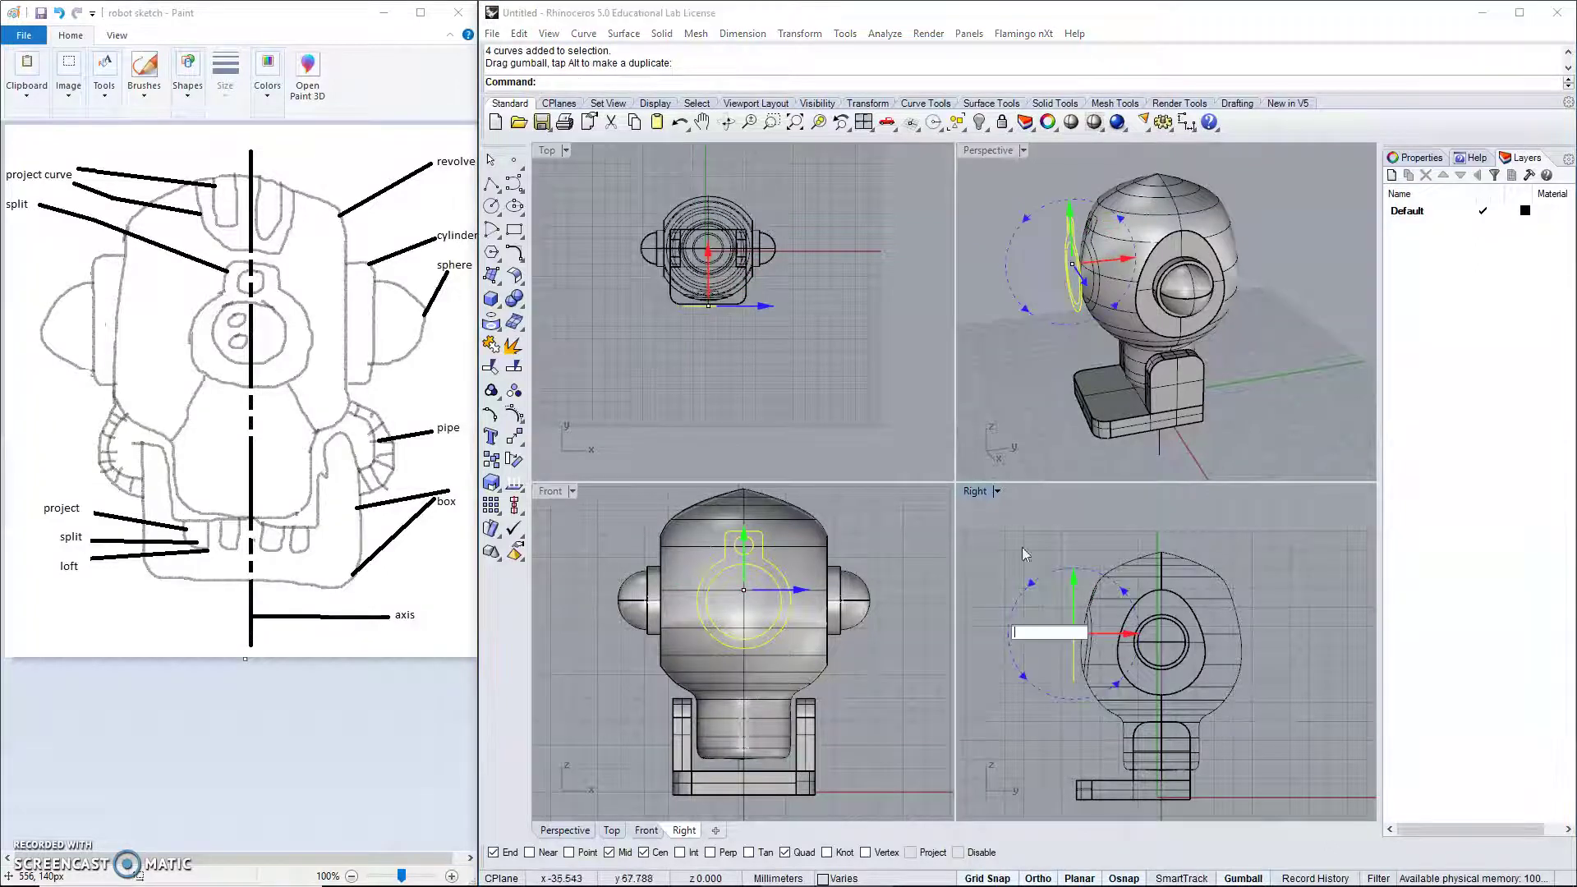
pyautogui.scroll(5, 1023, 254)
pyautogui.click(1085, 238)
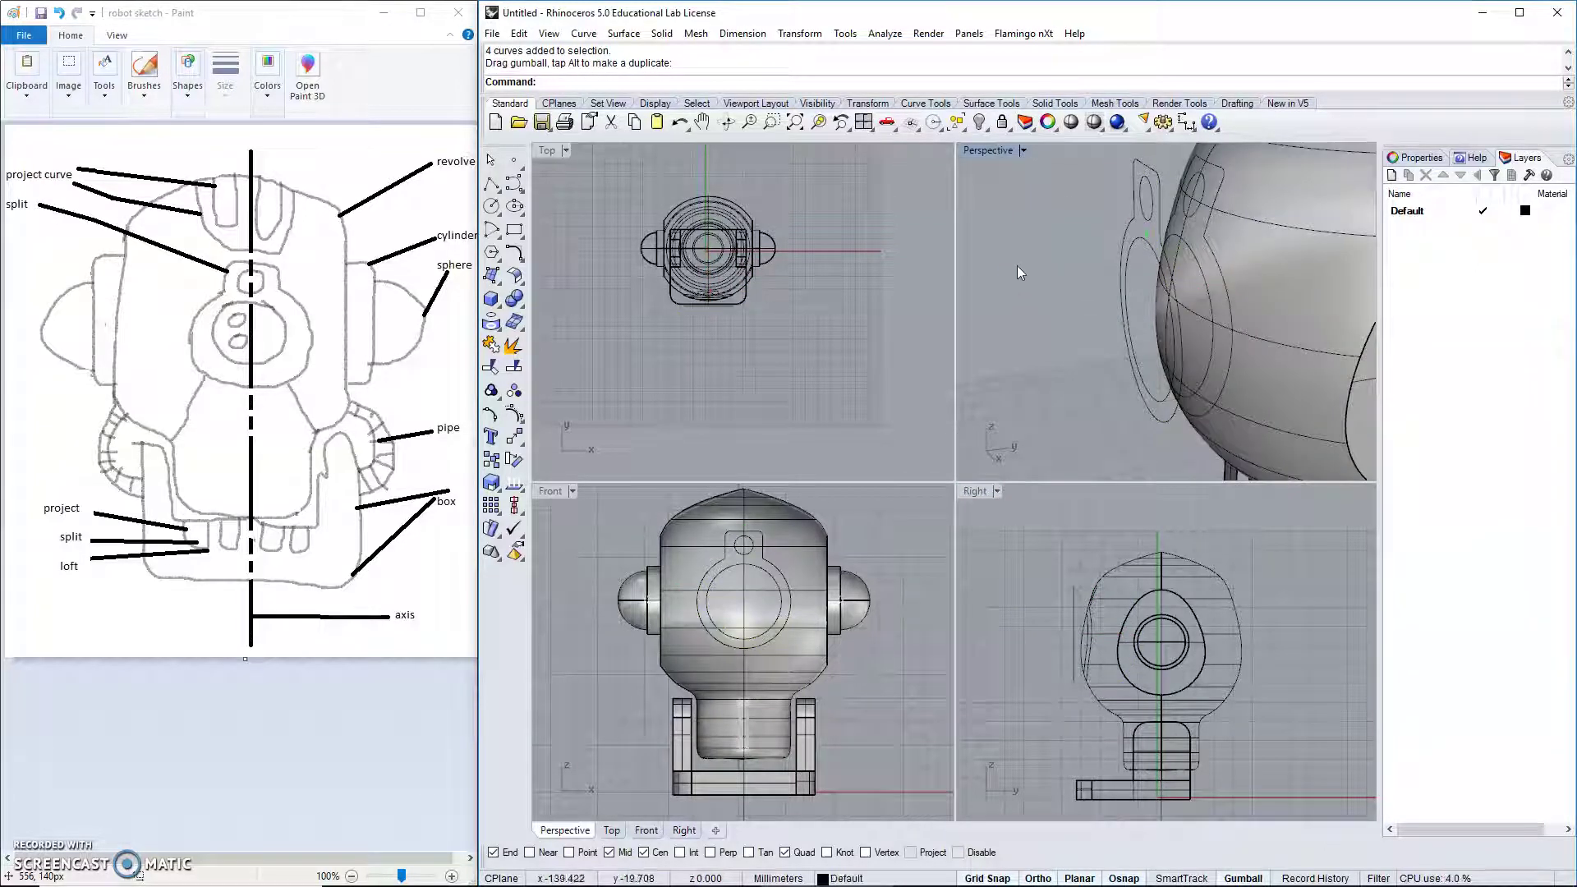
pyautogui.moveTo(994, 273); pyautogui.dragTo(1073, 292, button='right')
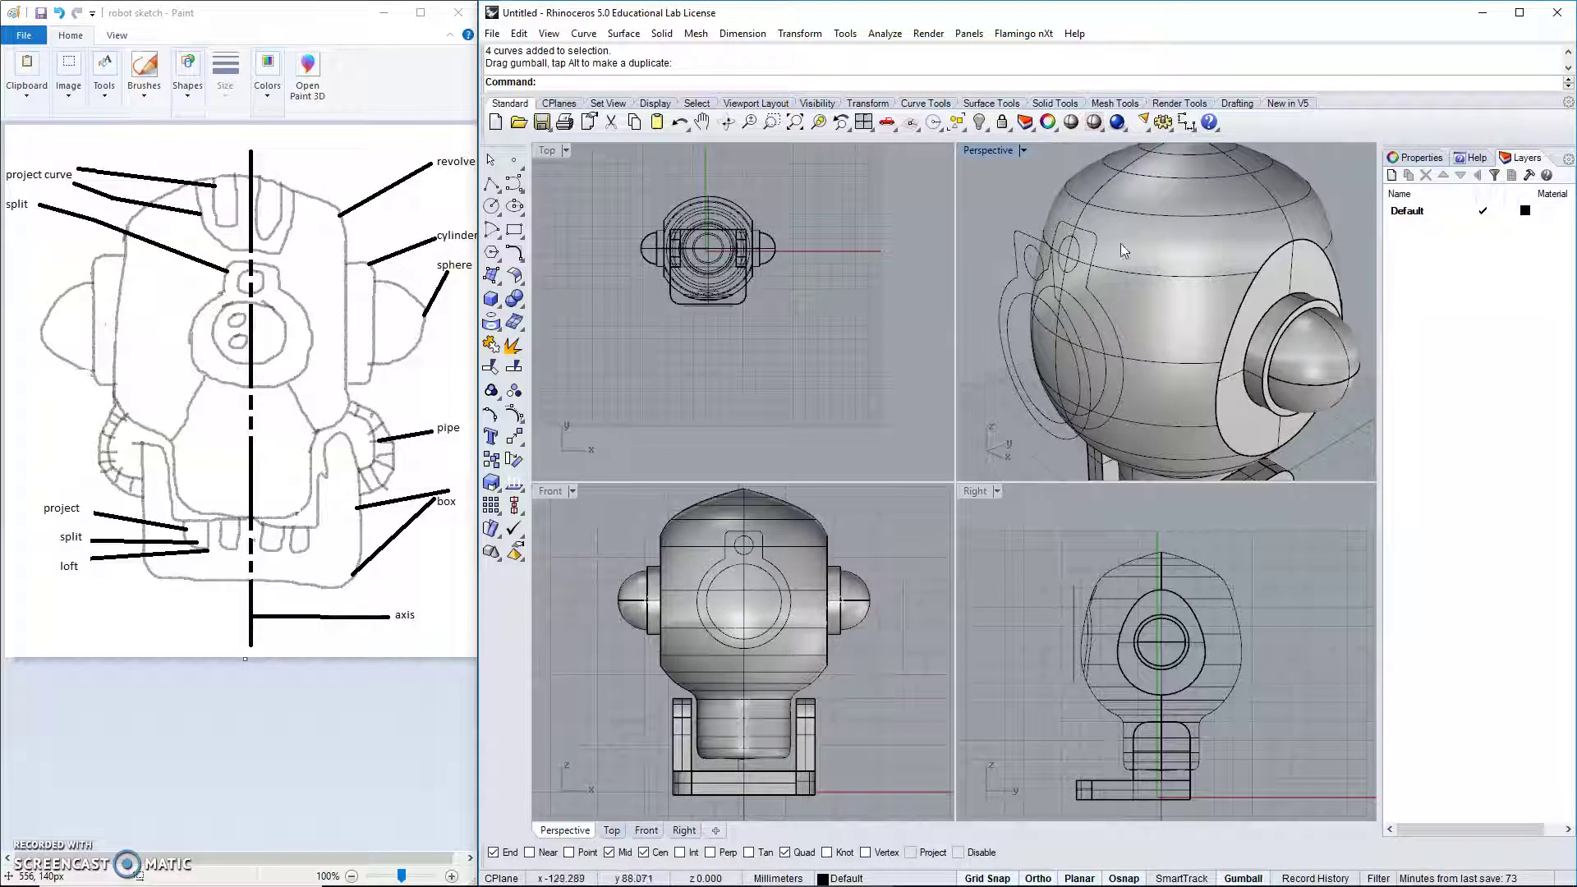
# Split the head polysurface with one cutting curve on the head.
pyautogui.click(513, 366)
pyautogui.click(1165, 235)
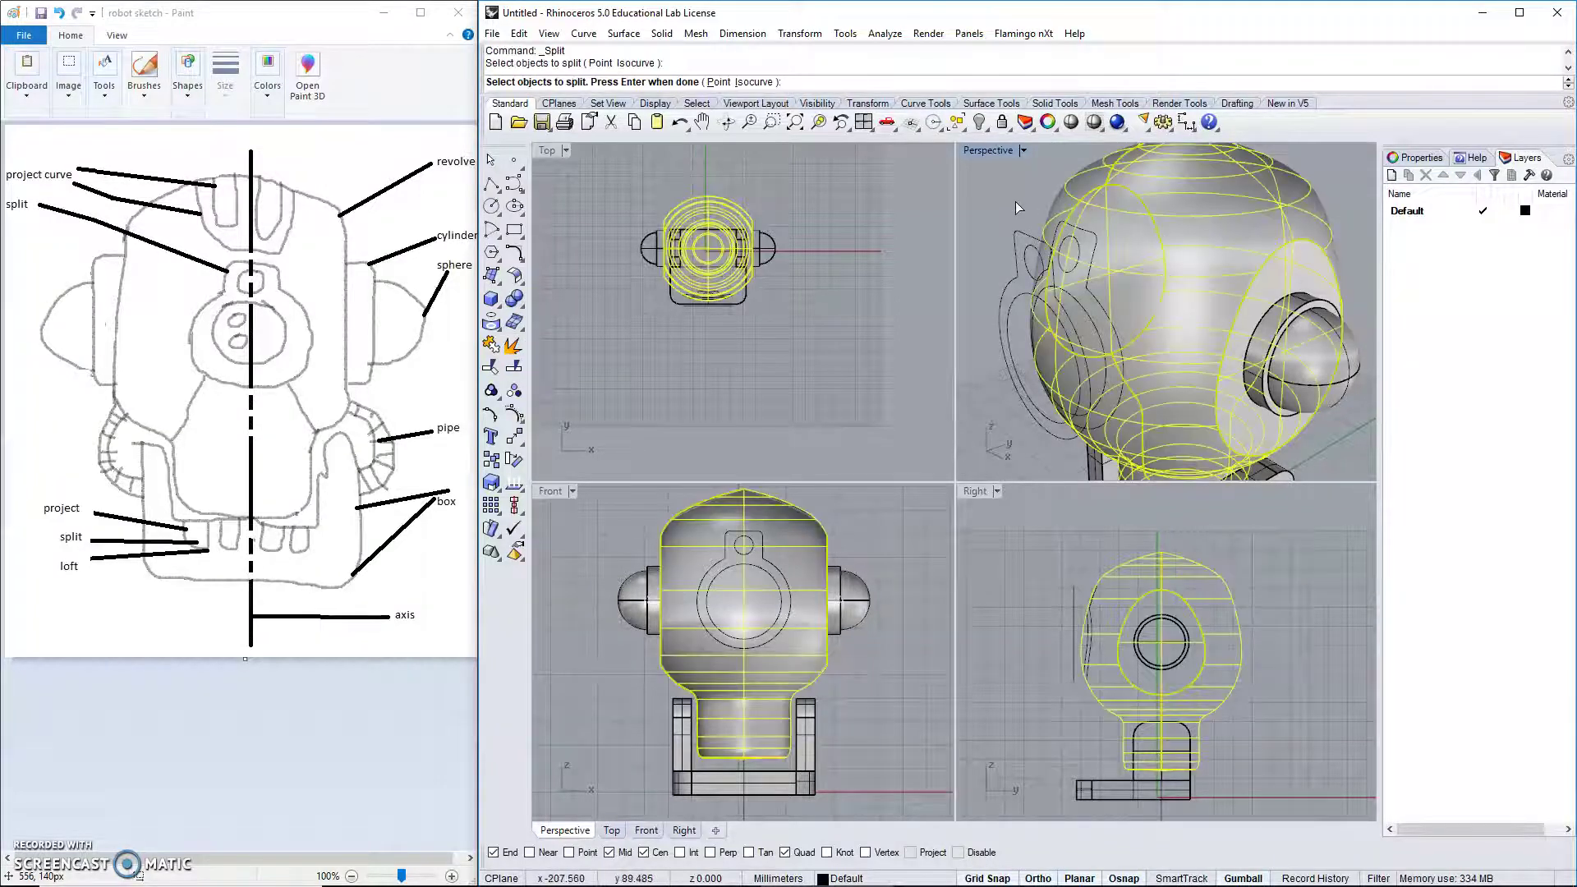
pyautogui.press('Return')
pyautogui.click(1083, 242)
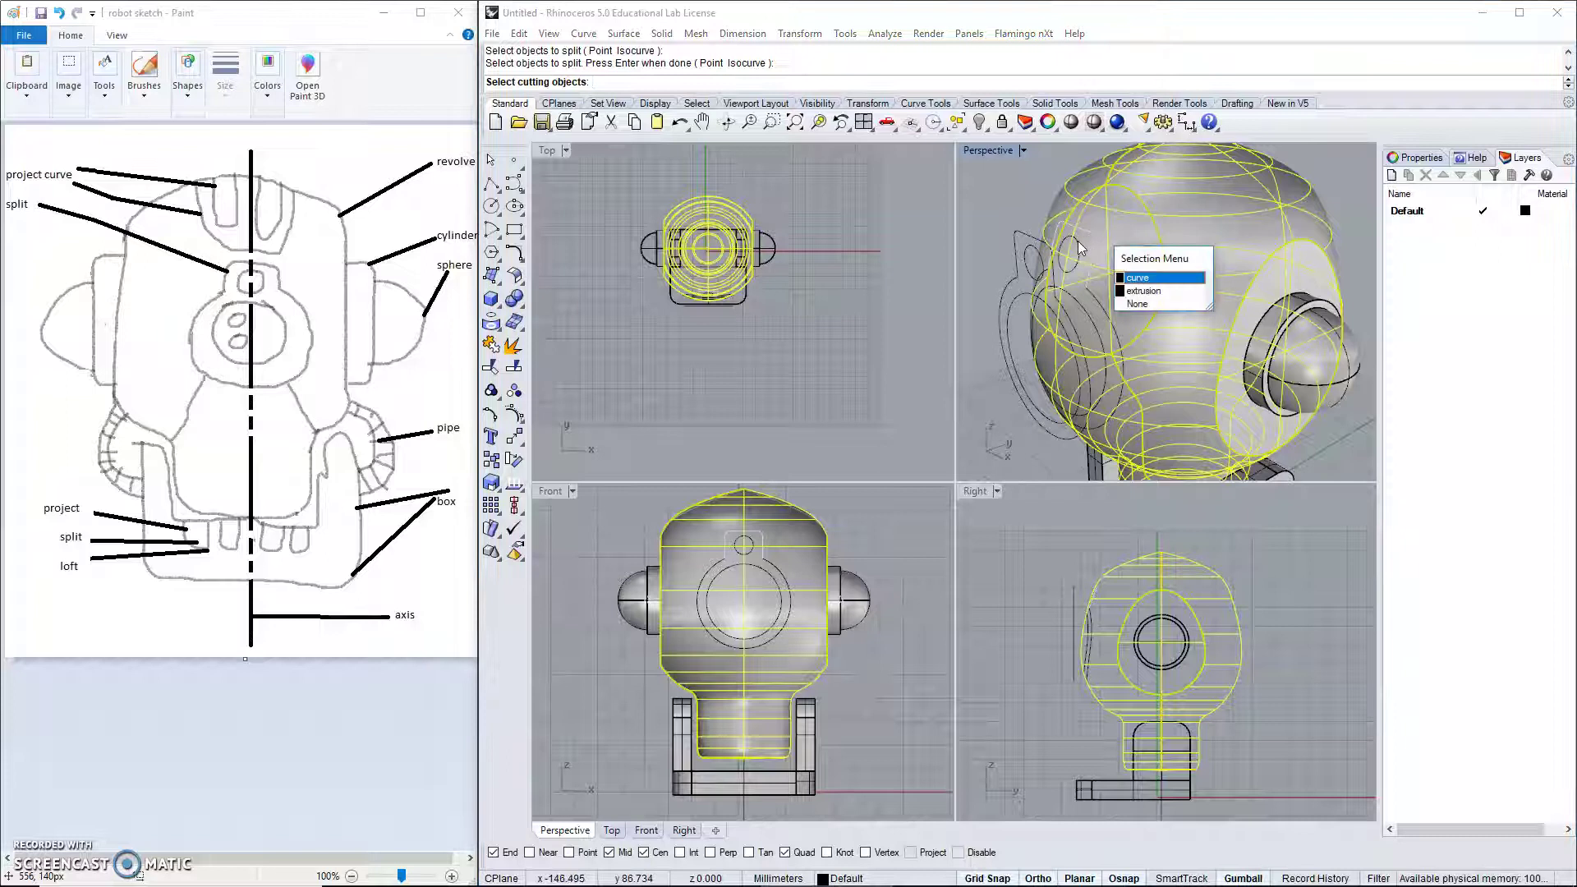
pyautogui.press('Return')
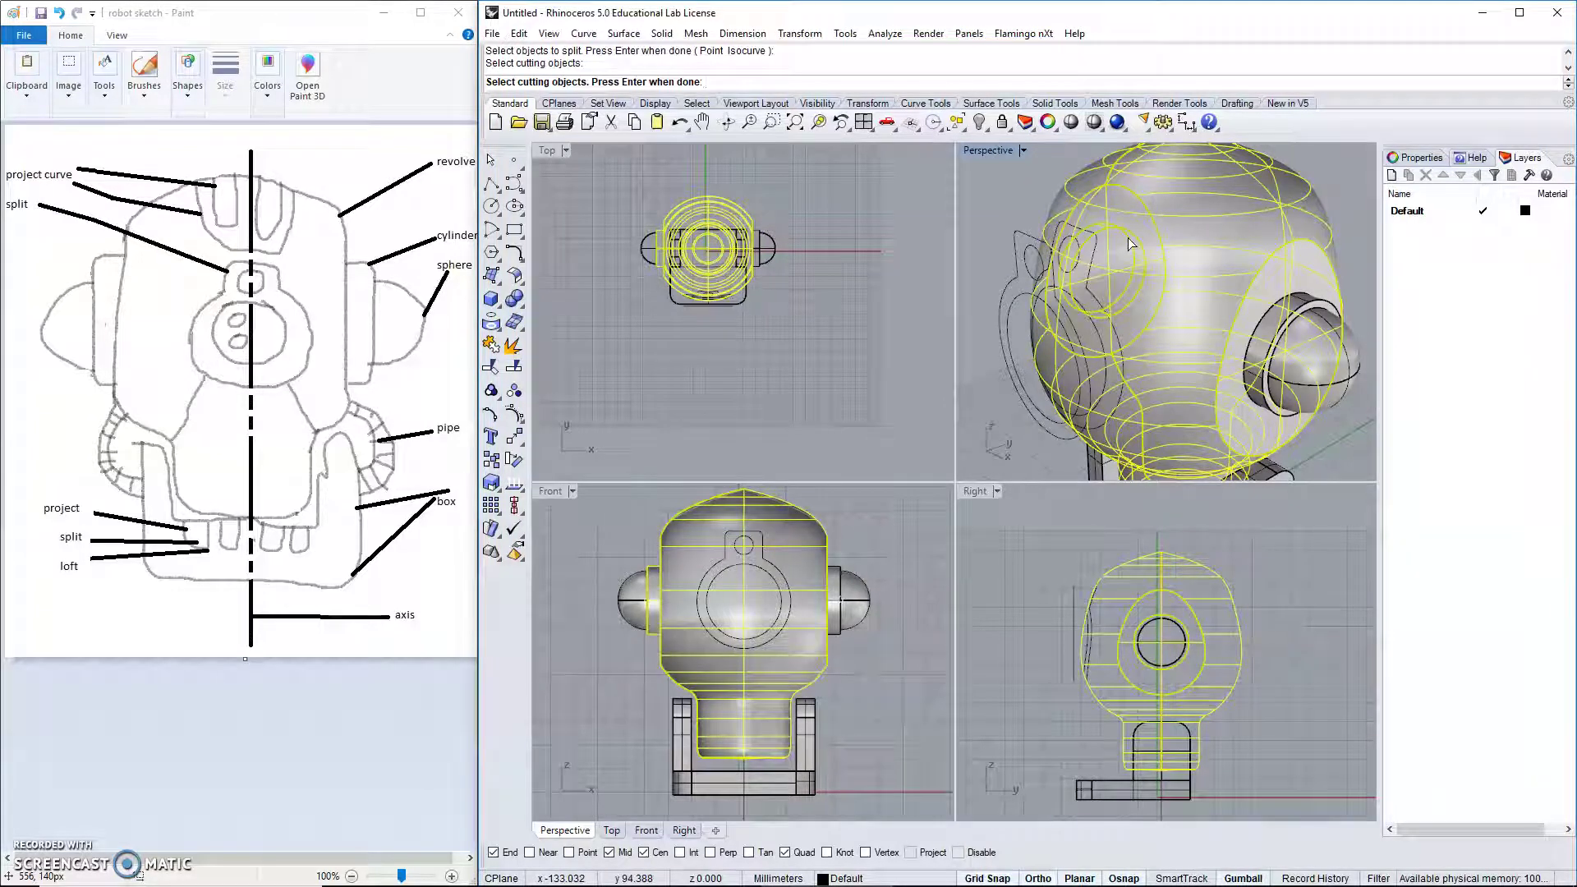
pyautogui.scroll(3, 1101, 241)
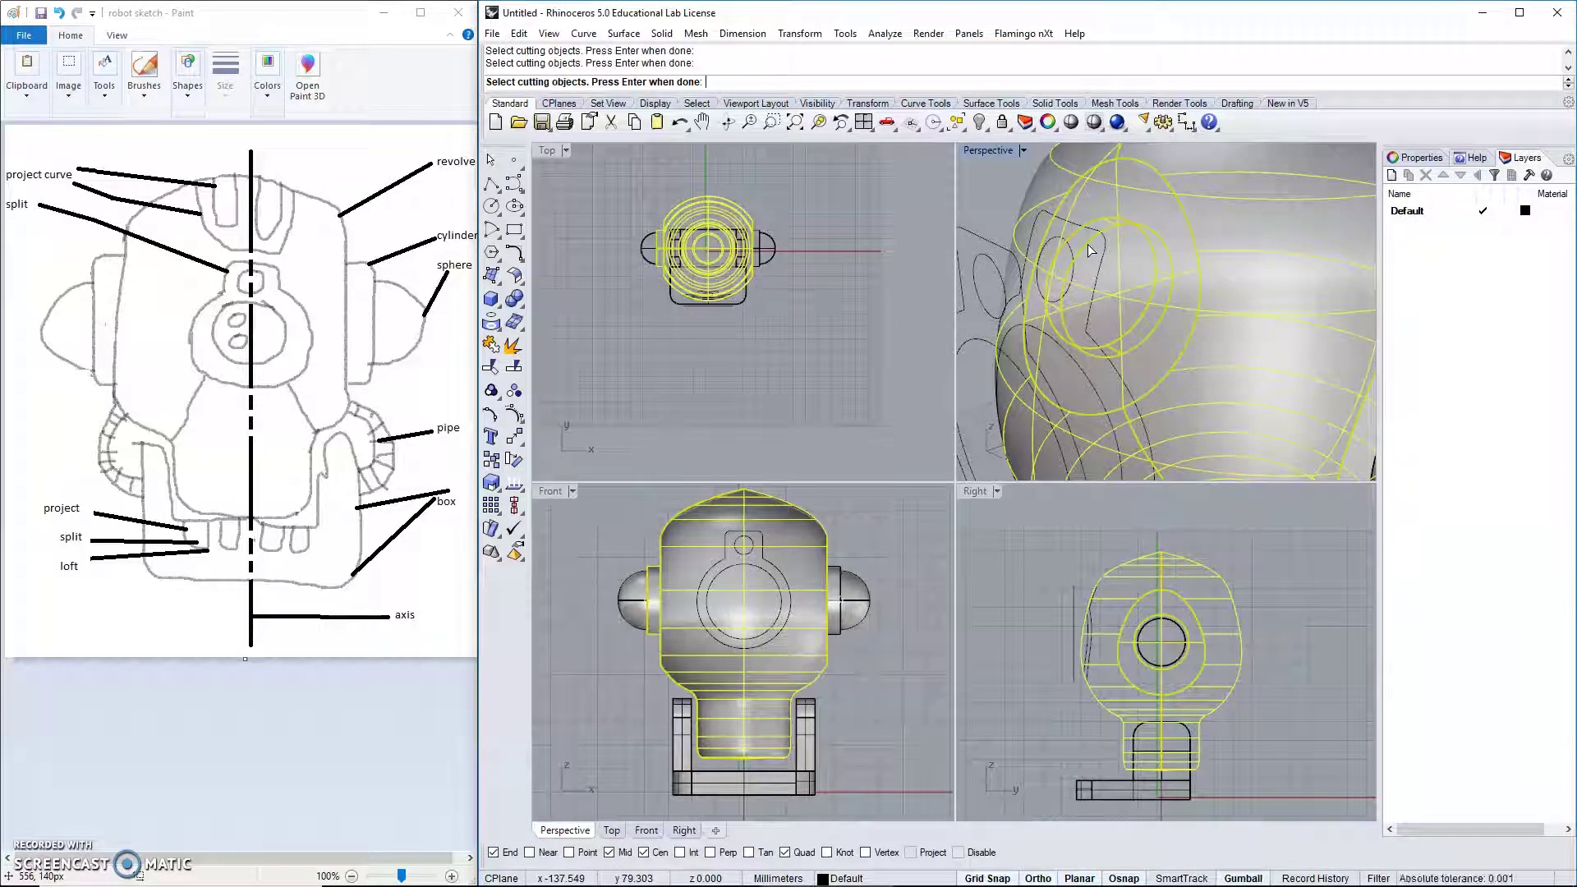
pyautogui.press('Return')
pyautogui.press('Return')
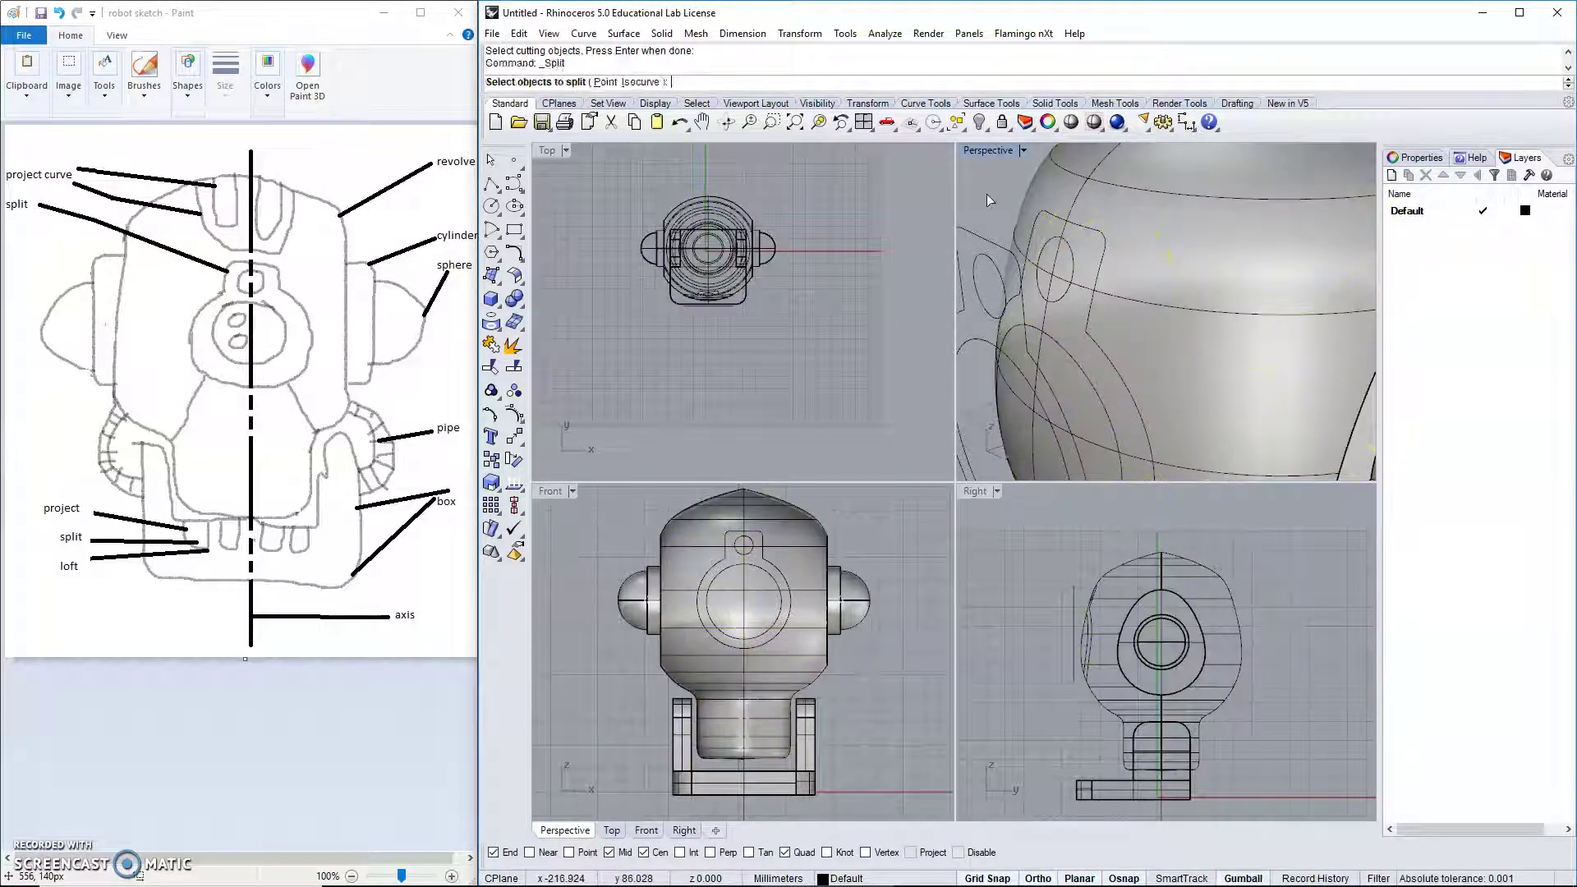
pyautogui.doubleClick(988, 150)
pyautogui.scroll(-3, 846, 345)
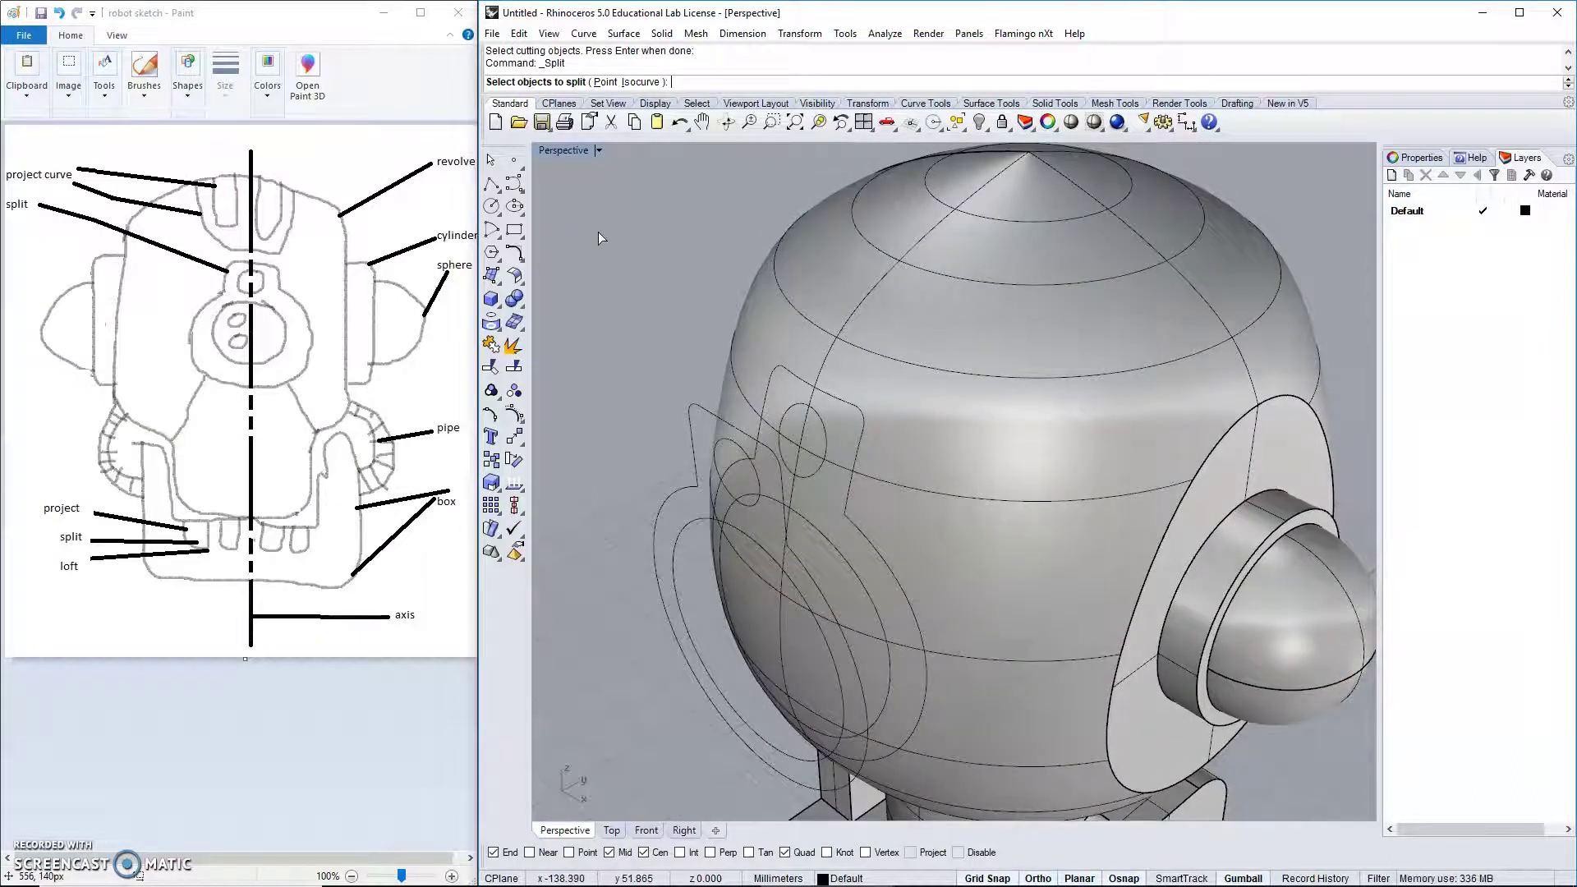
pyautogui.press('Escape')
# Split the head again, using the ring, tab and small ellipse curves as cutters.
pyautogui.click(513, 368)
pyautogui.scroll(-3, 739, 320)
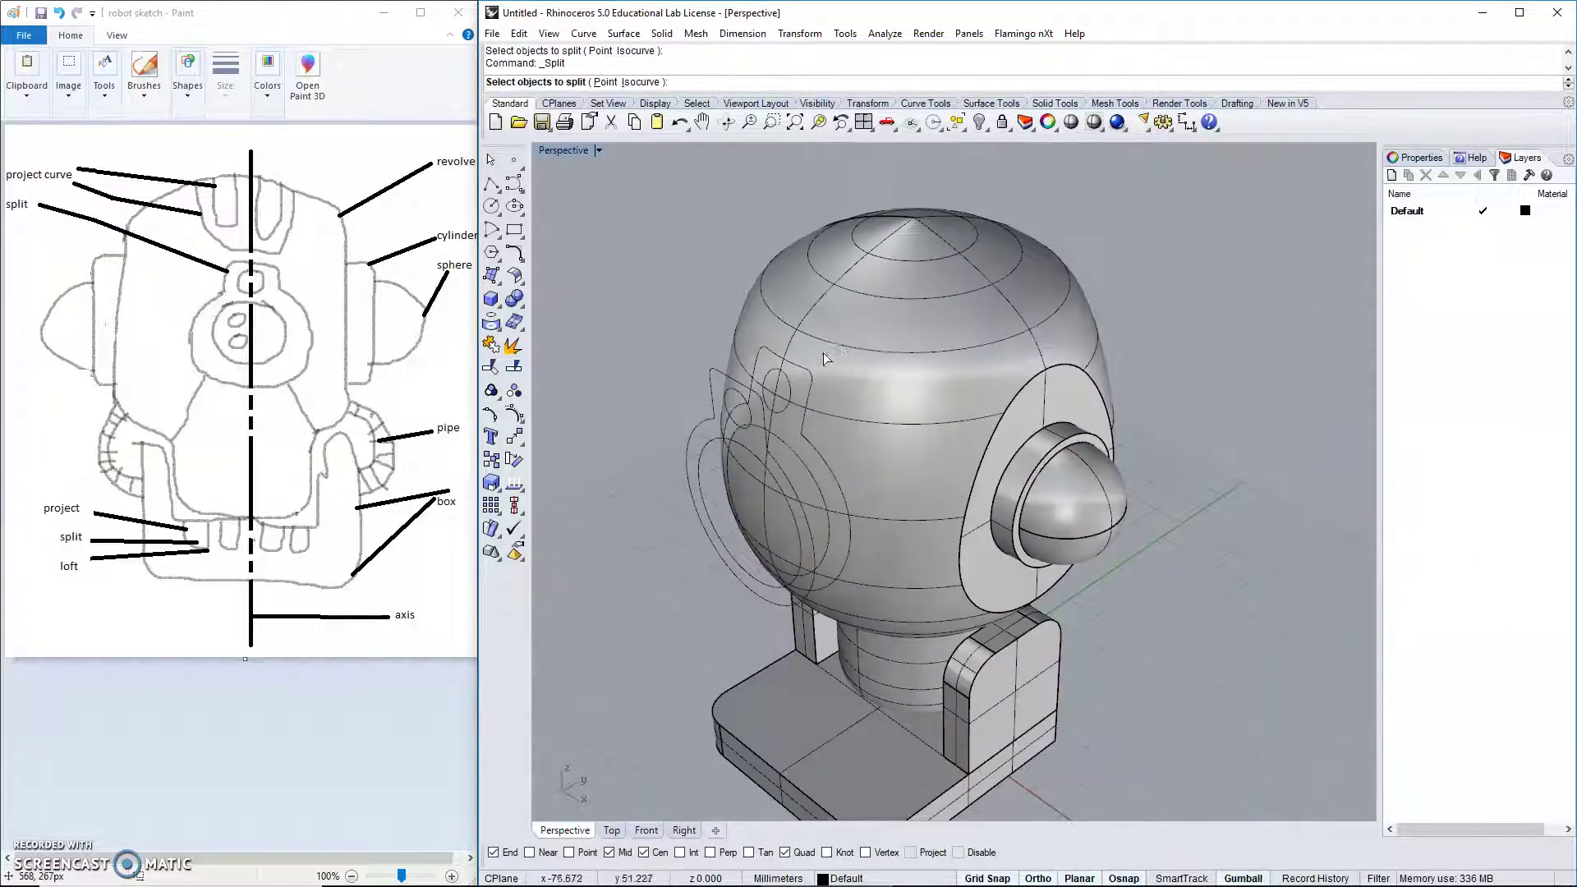
pyautogui.click(846, 347)
pyautogui.press('Return')
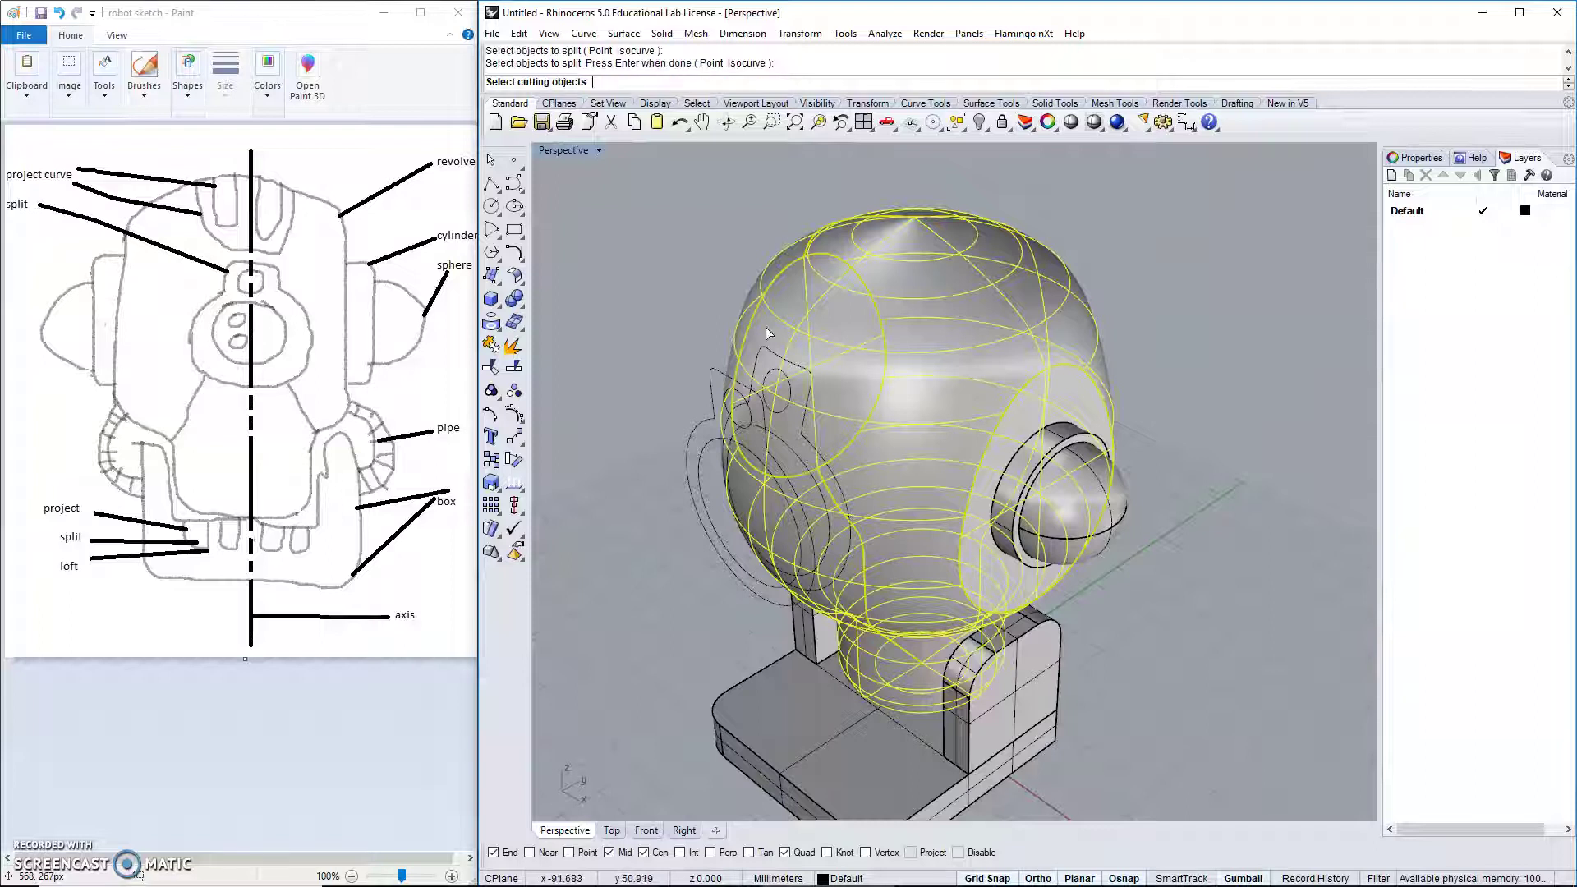
pyautogui.click(806, 427)
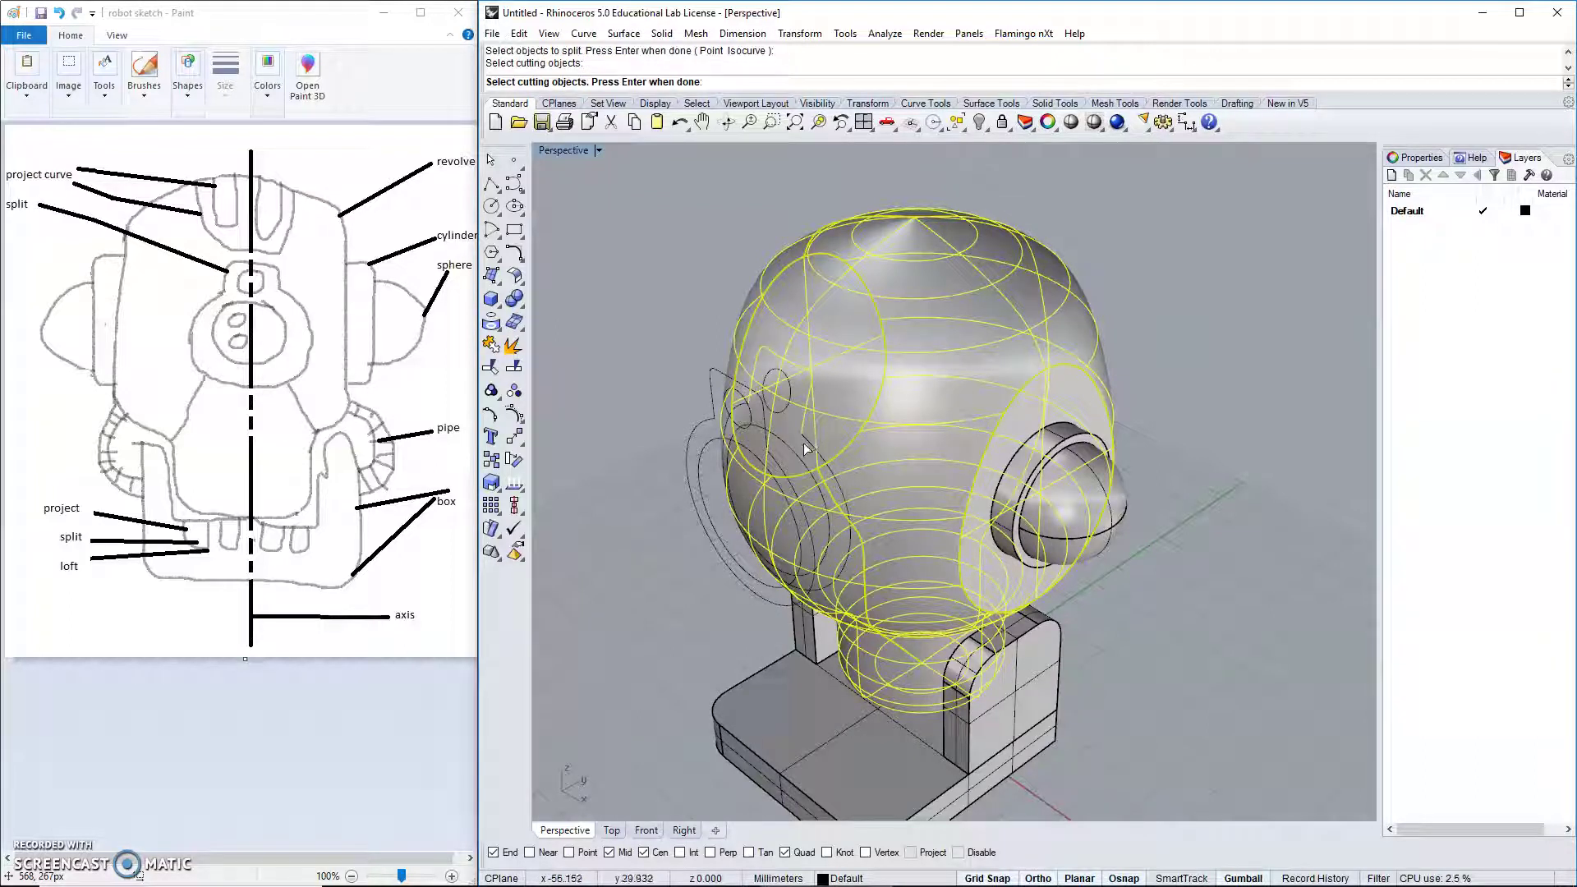
pyautogui.click(808, 447)
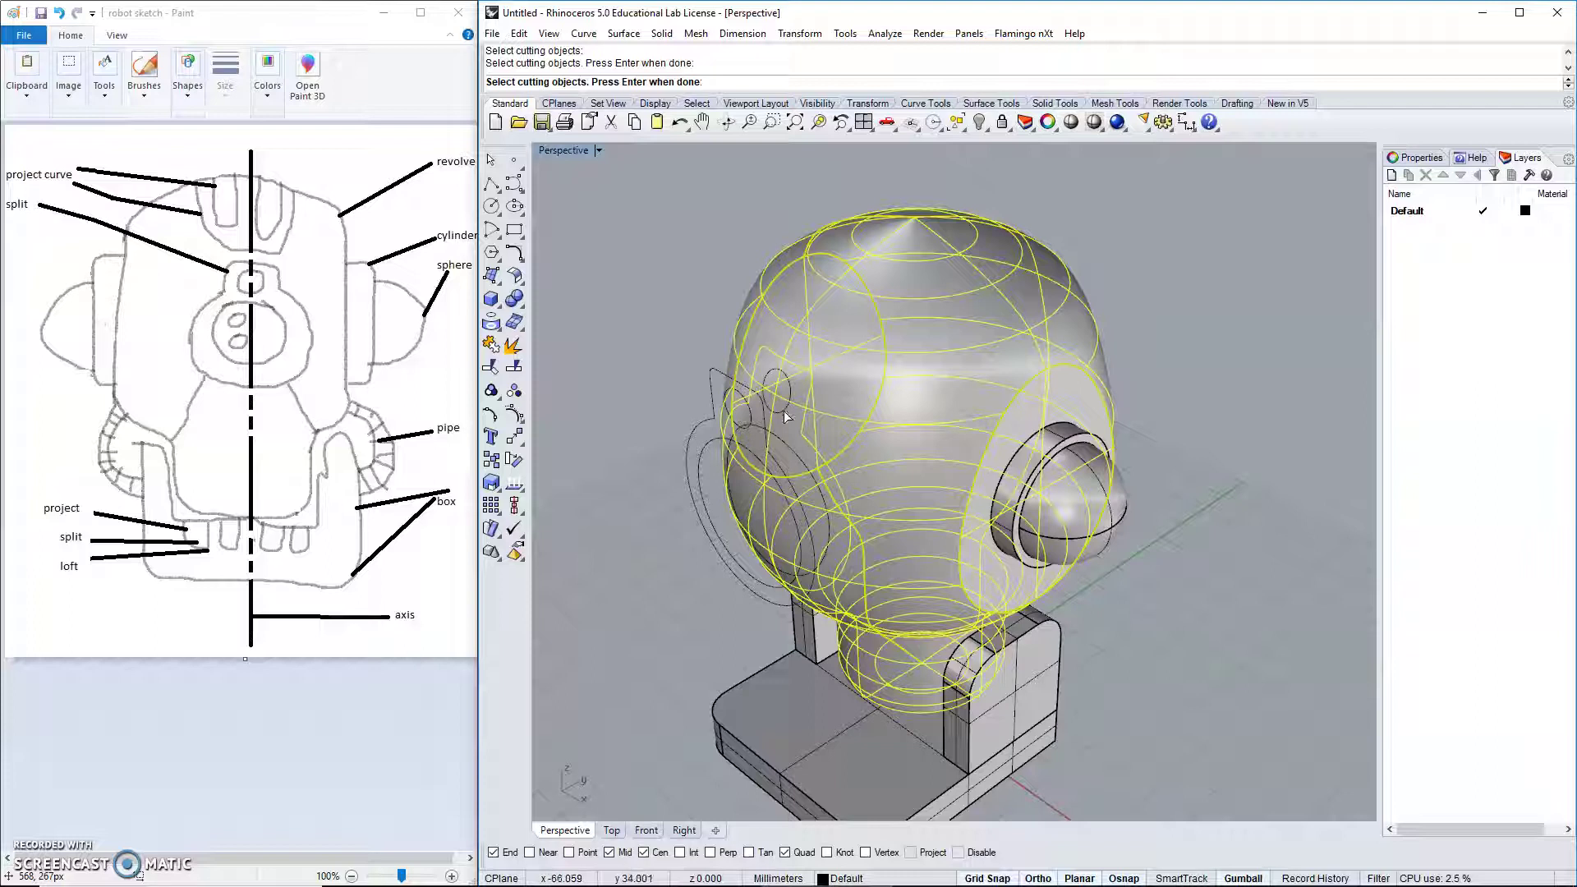
pyautogui.click(784, 413)
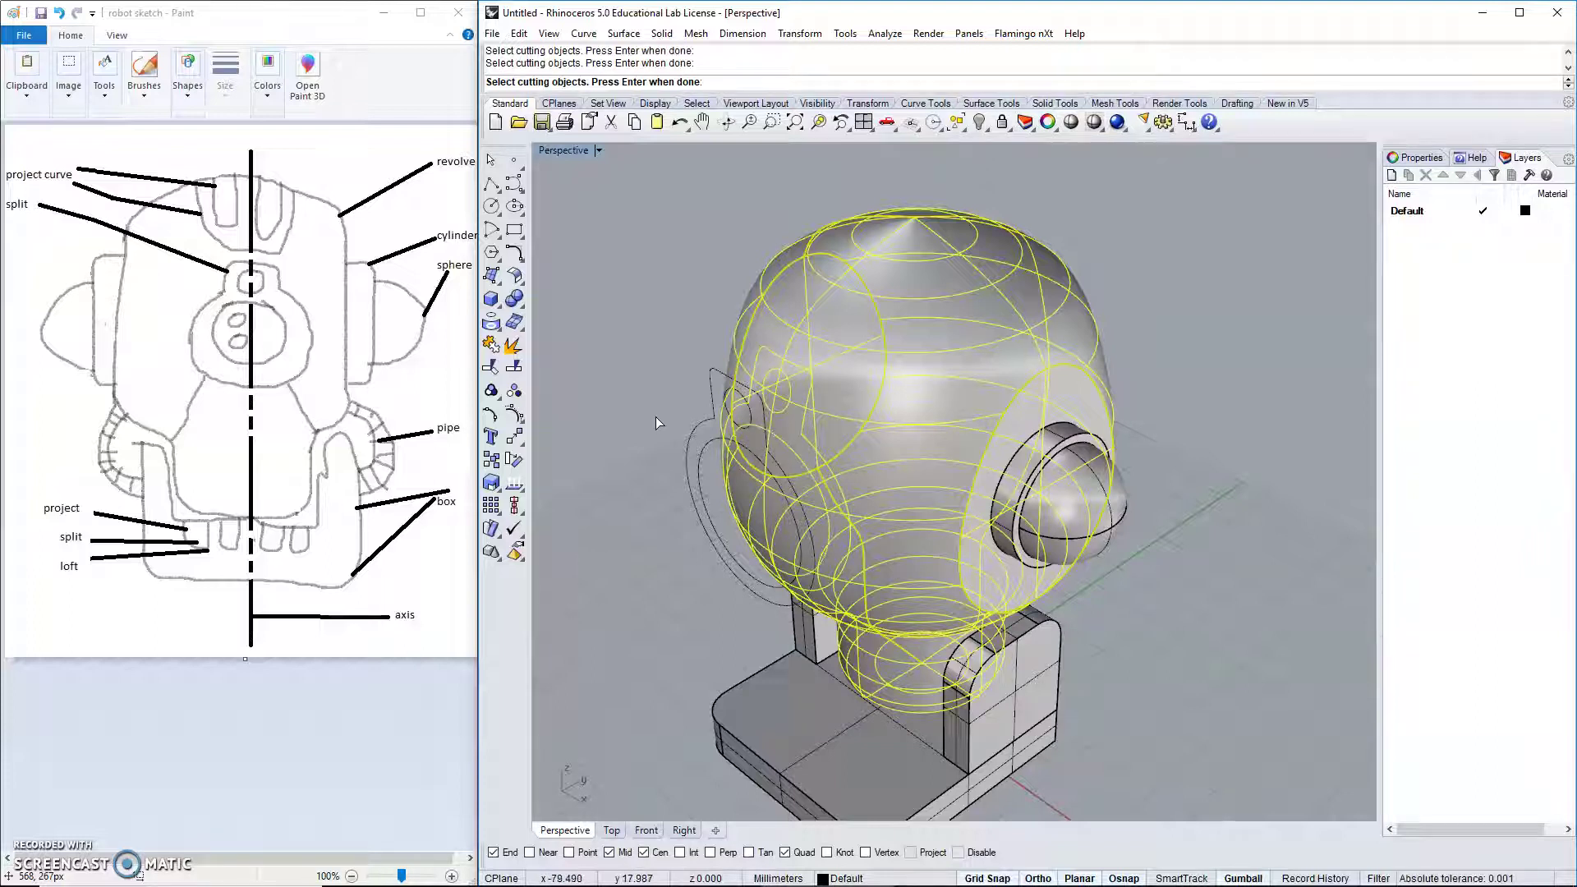
pyautogui.press('Return')
pyautogui.moveTo(655, 416)
pyautogui.mouseDown(button='right')
pyautogui.moveTo(659, 381)
pyautogui.moveTo(734, 328)
pyautogui.moveTo(695, 442)
pyautogui.mouseUp(button='right')
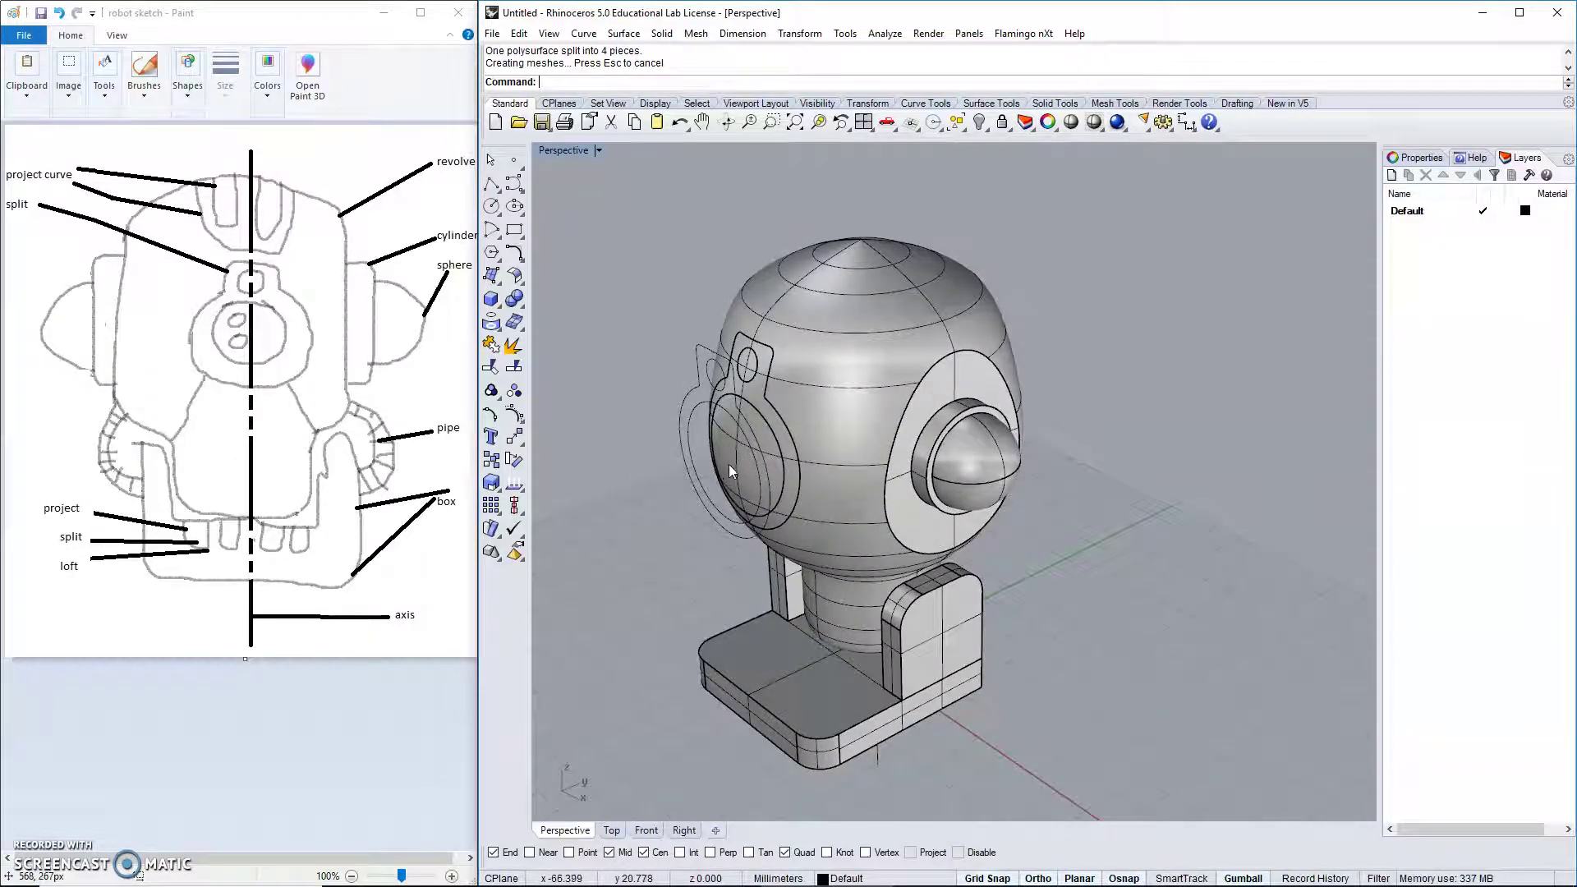
# Push the split-off eye piece outward from the head with the gumball.
pyautogui.moveTo(728, 465); pyautogui.dragTo(737, 432, button='right')
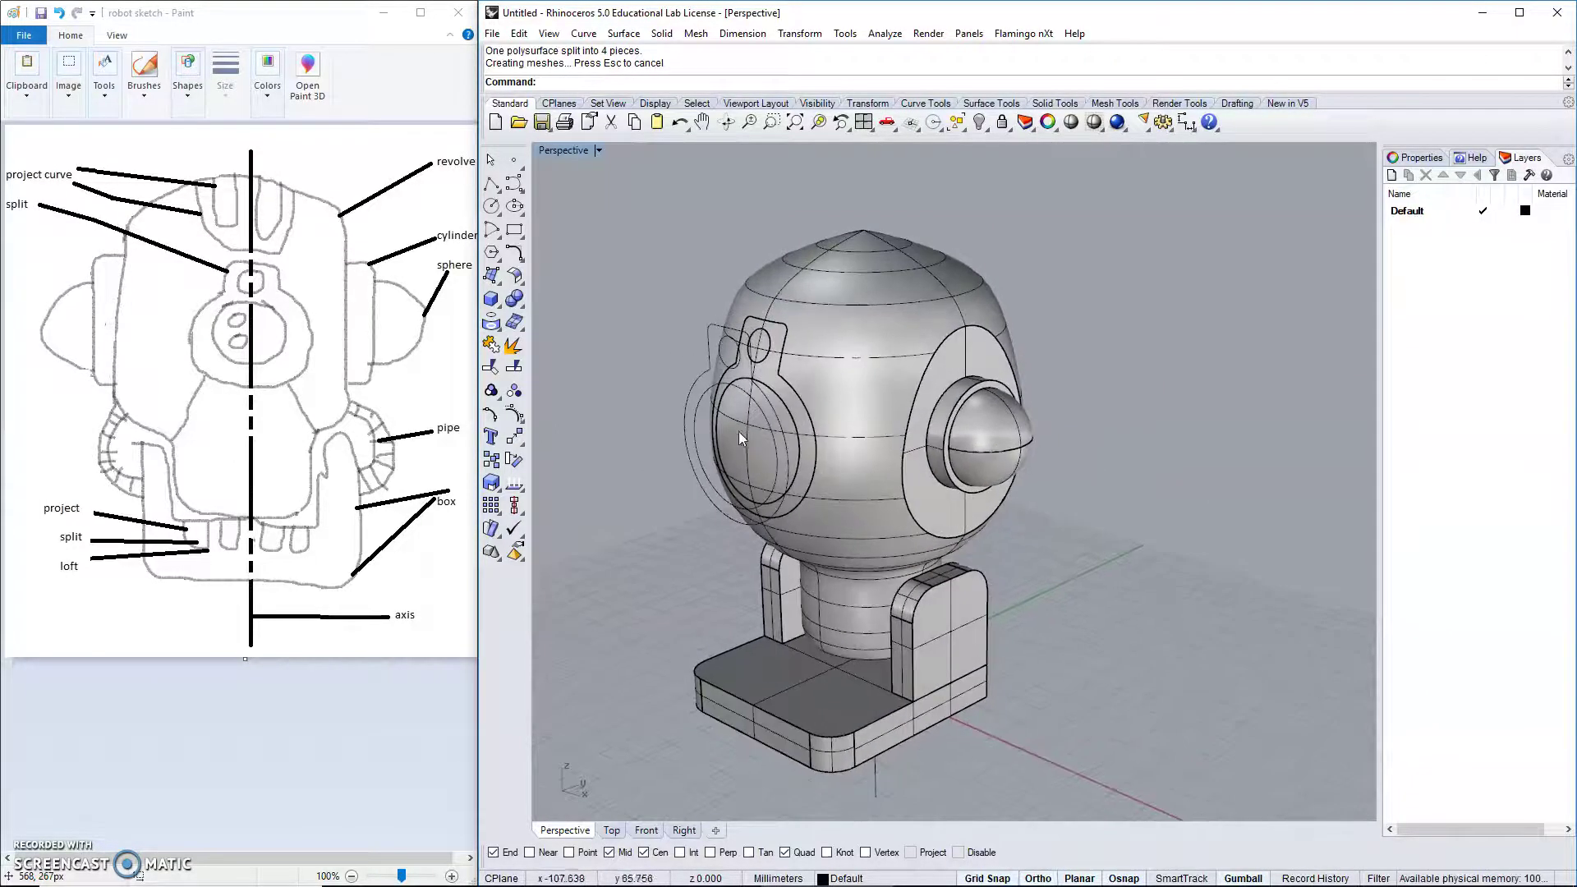
pyautogui.click(738, 431)
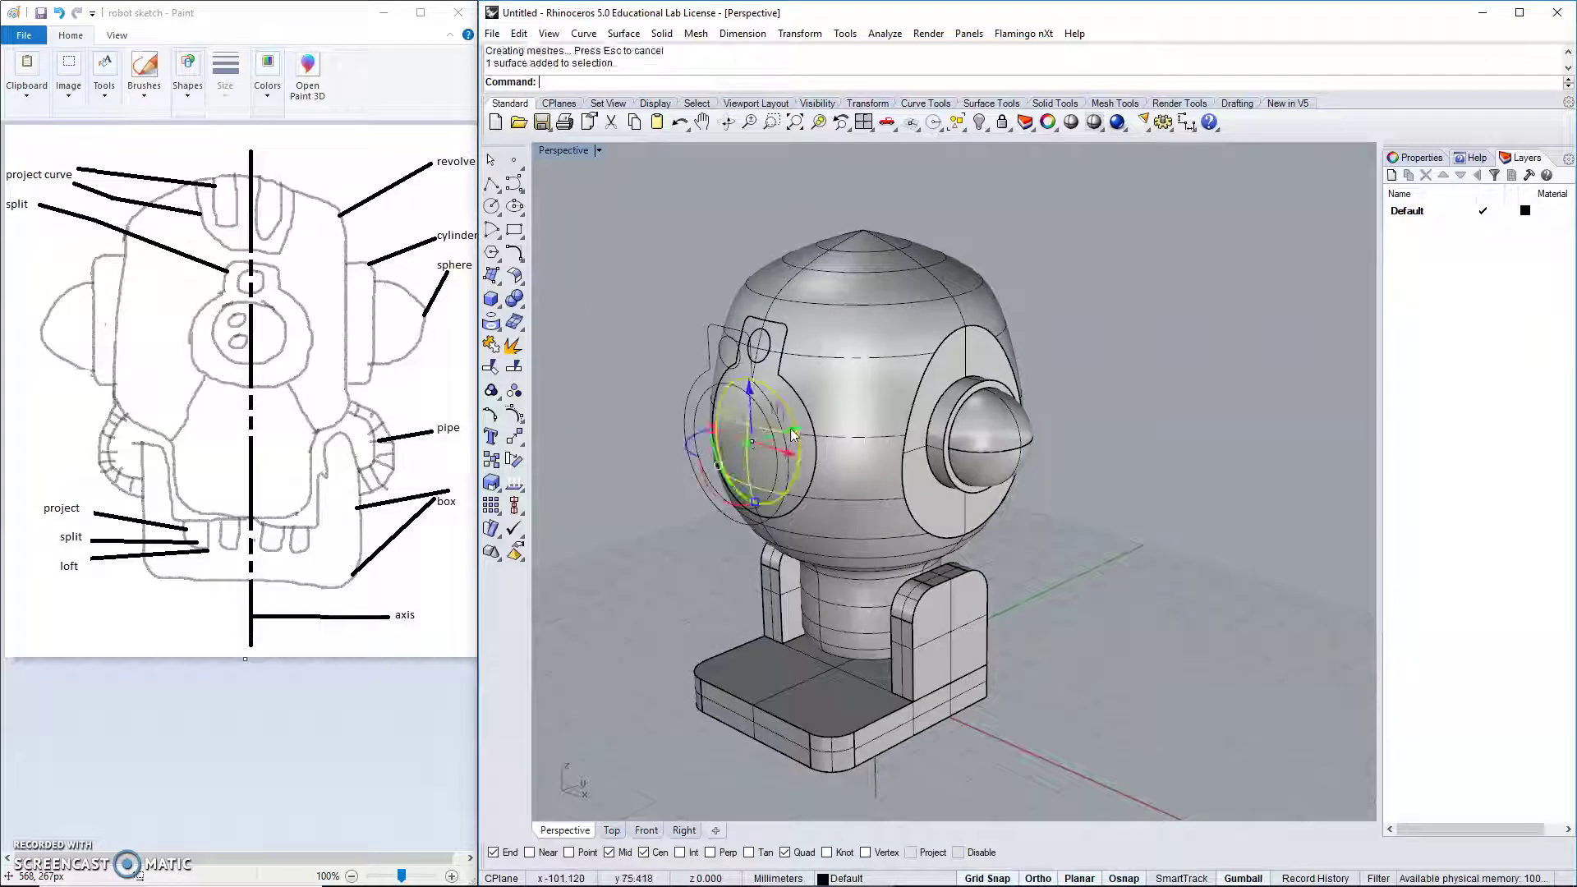
pyautogui.moveTo(792, 434); pyautogui.dragTo(573, 442)
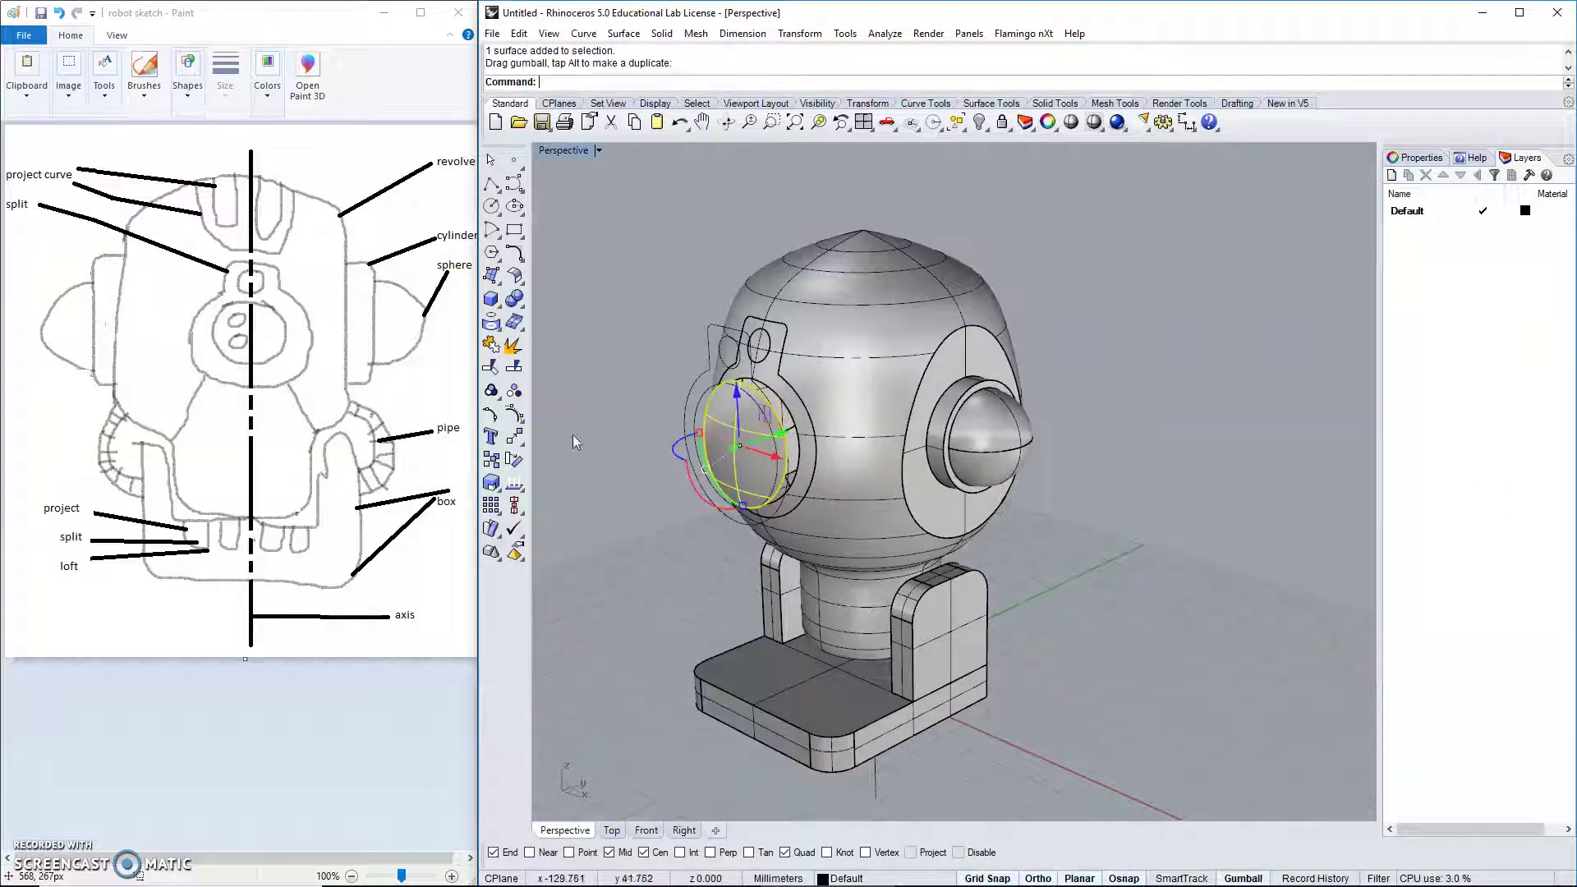
pyautogui.press('Escape')
pyautogui.scroll(4, 636, 424)
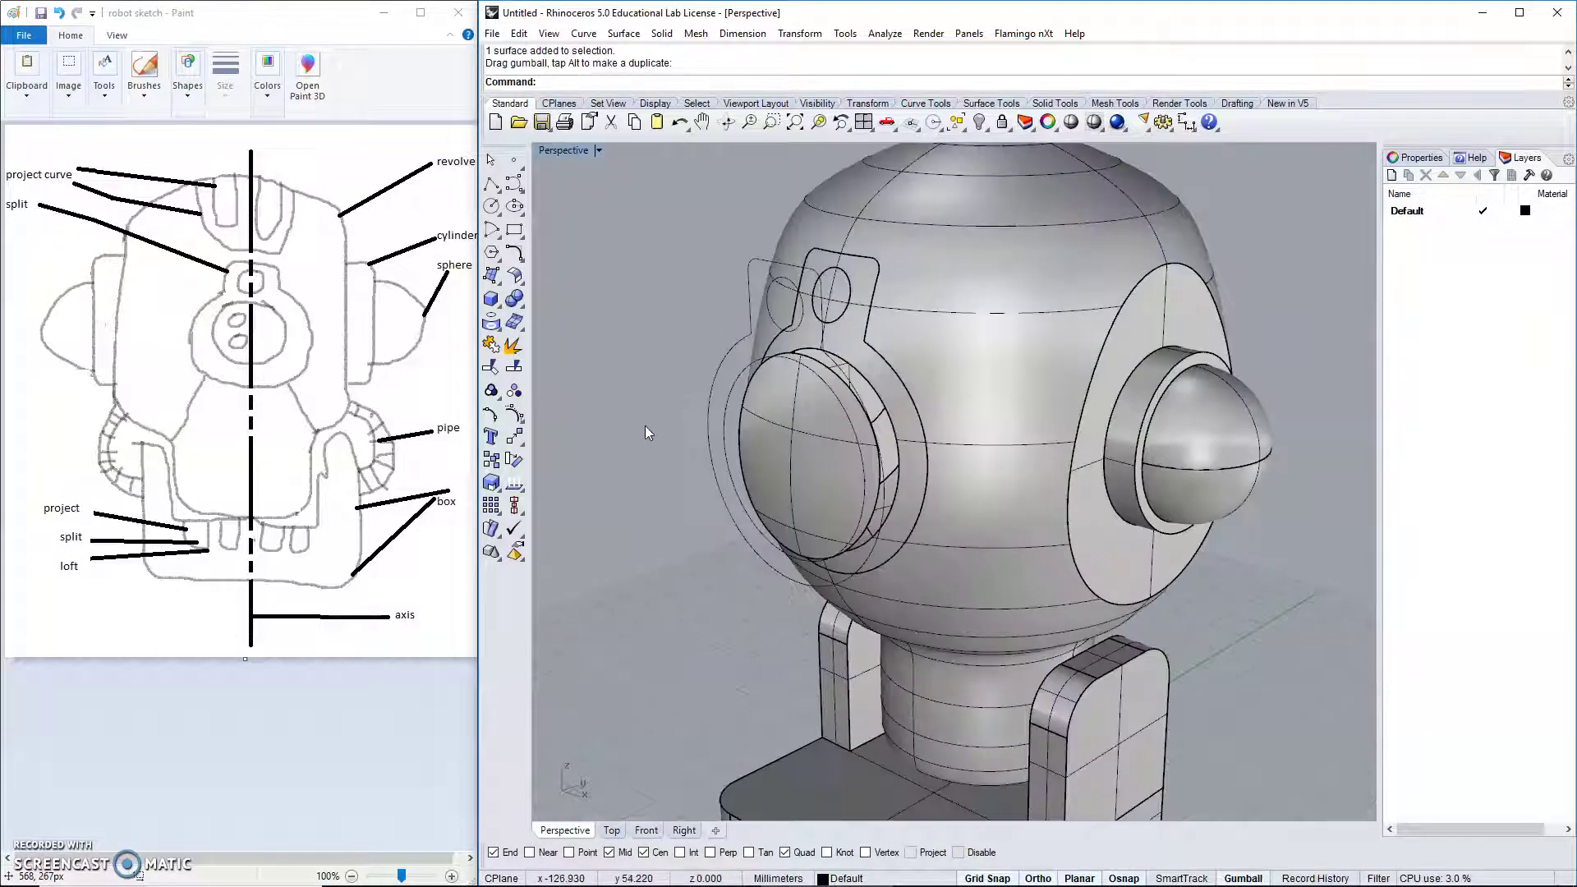
# Start a trim with the outer circle and tab curve chosen as cutting objects.
pyautogui.click(492, 367)
pyautogui.click(733, 342)
pyautogui.click(751, 313)
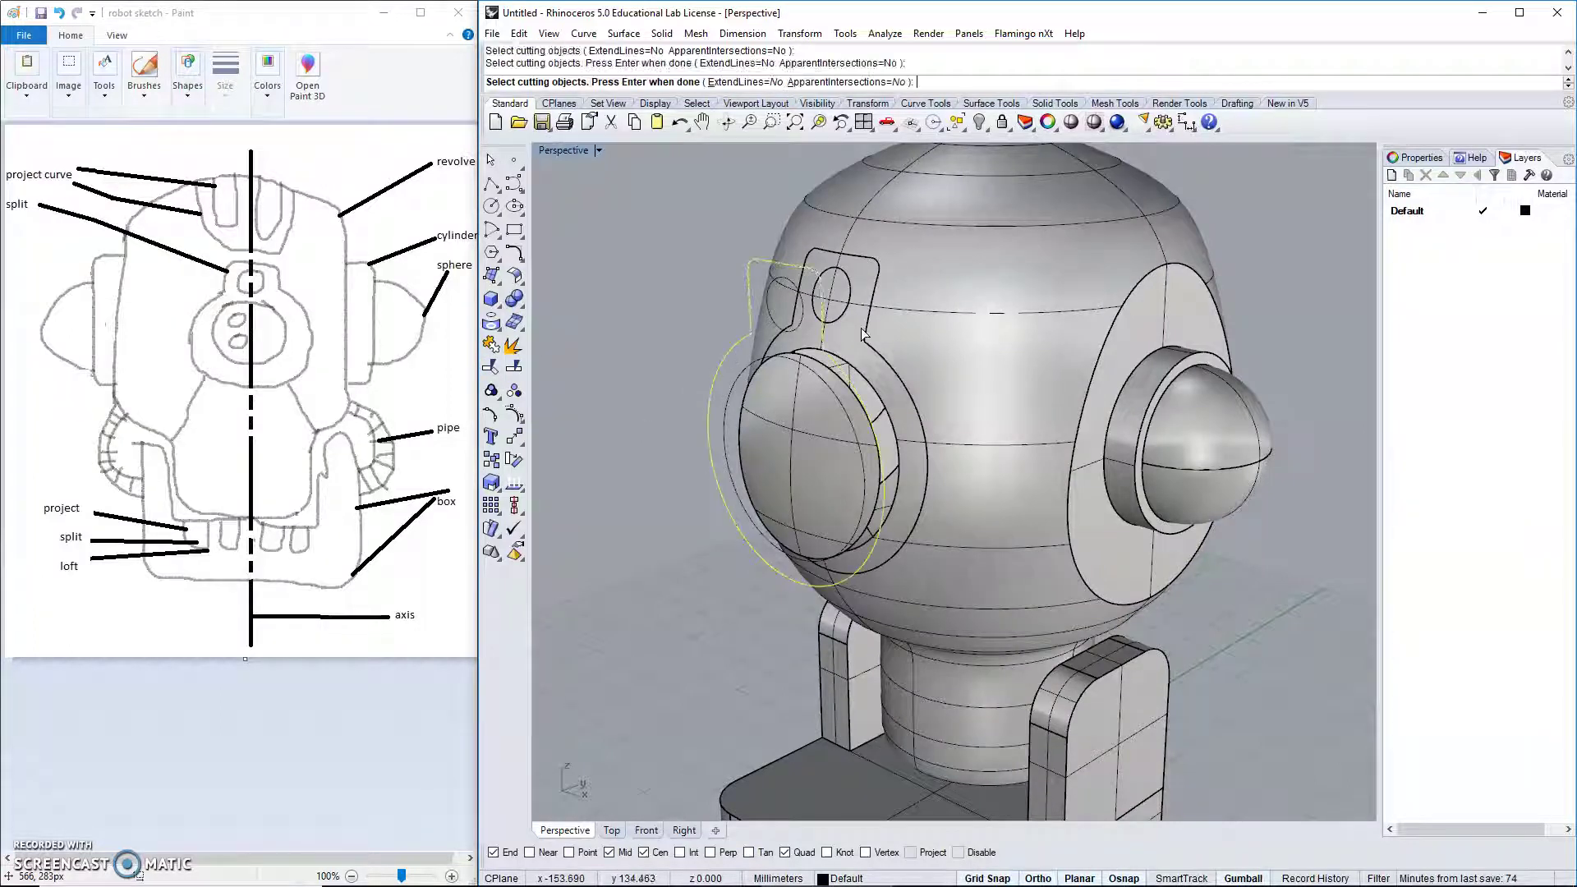
pyautogui.rightClick(617, 323)
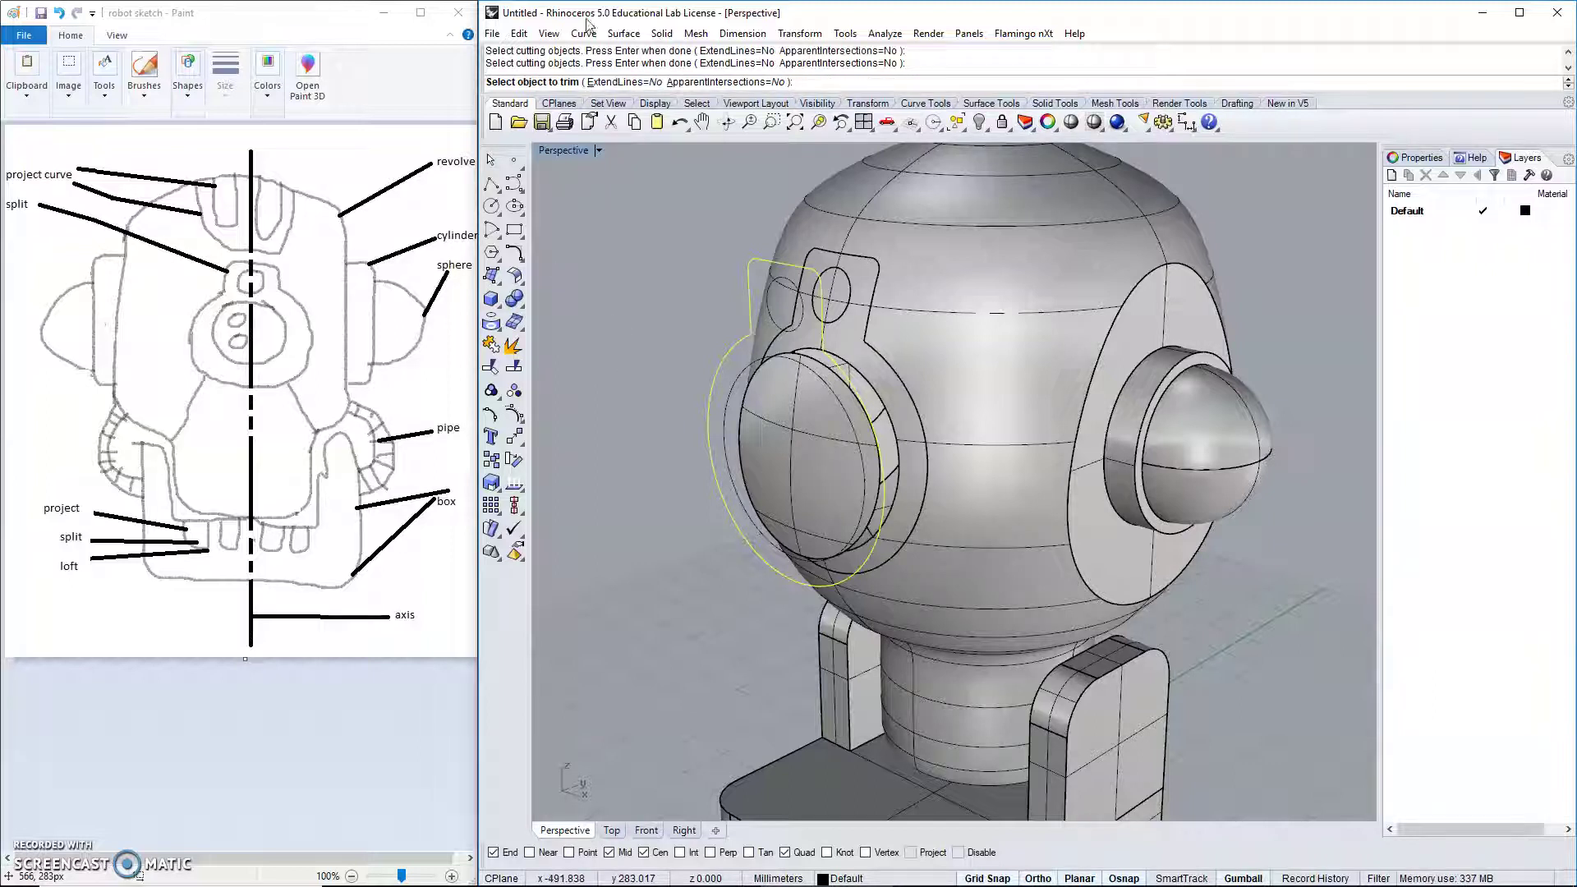
# Loft the two eye circle curves into a rim band using the default Loft Options.
pyautogui.click(624, 33)
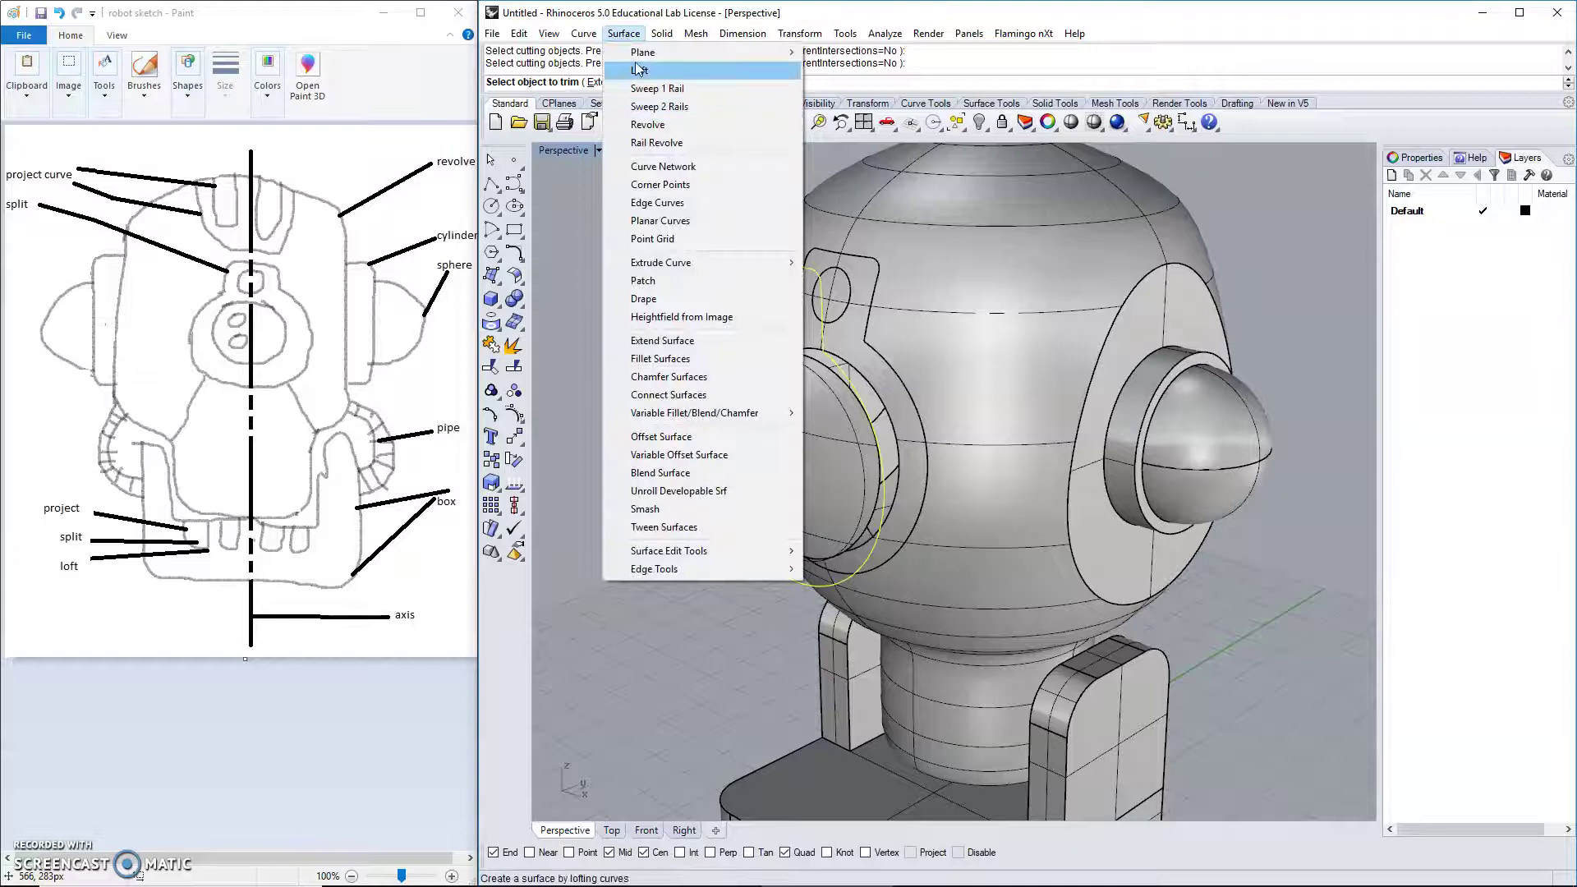
pyautogui.click(639, 72)
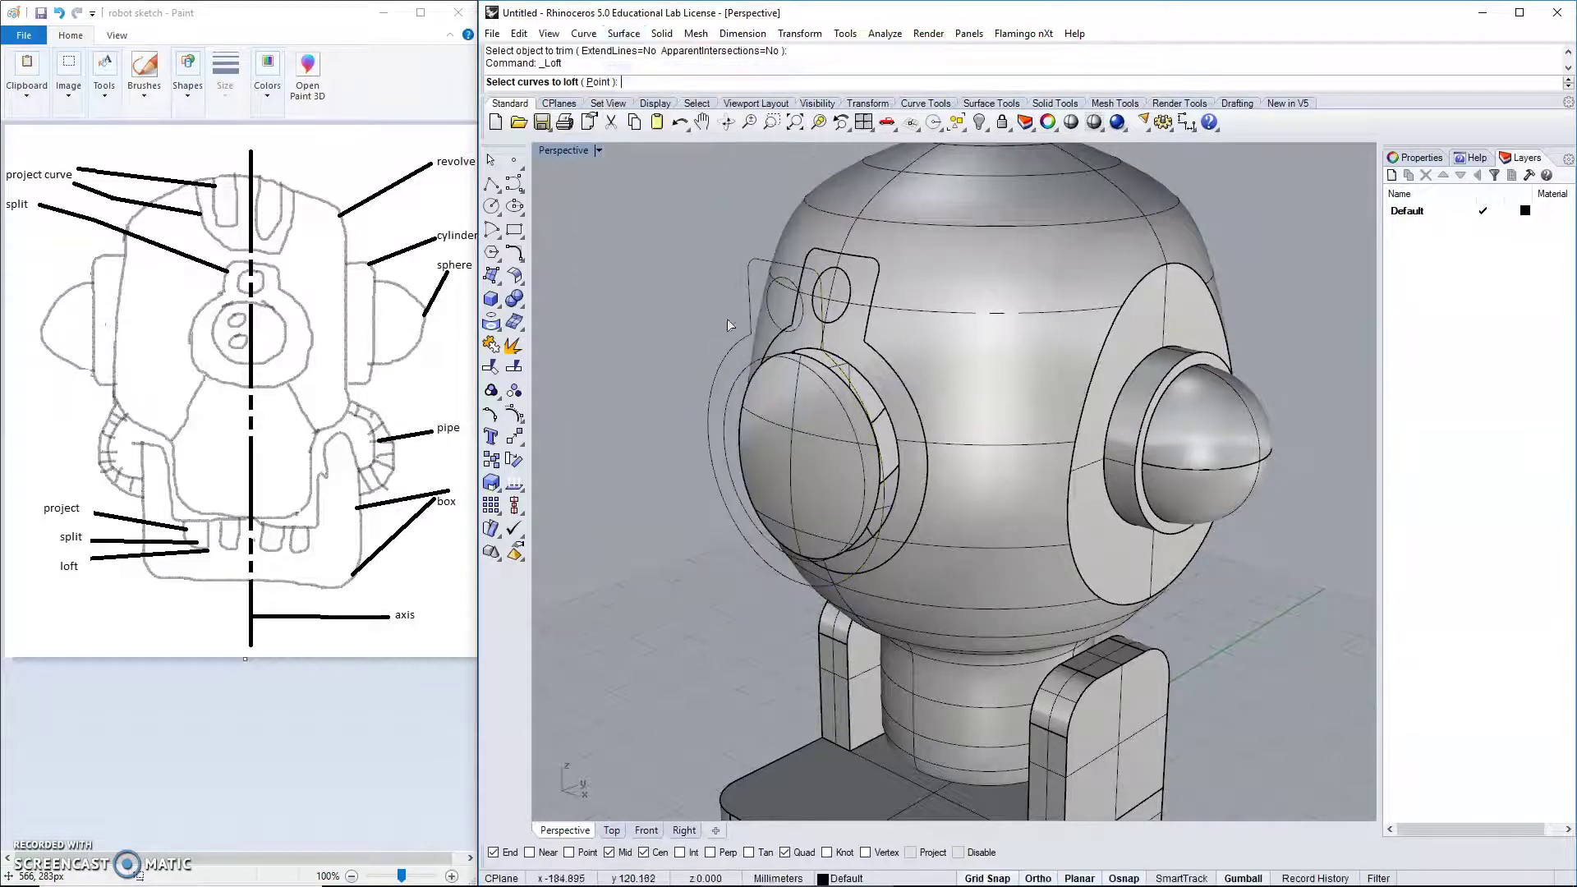
pyautogui.click(726, 409)
pyautogui.click(742, 427)
pyautogui.rightClick(653, 414)
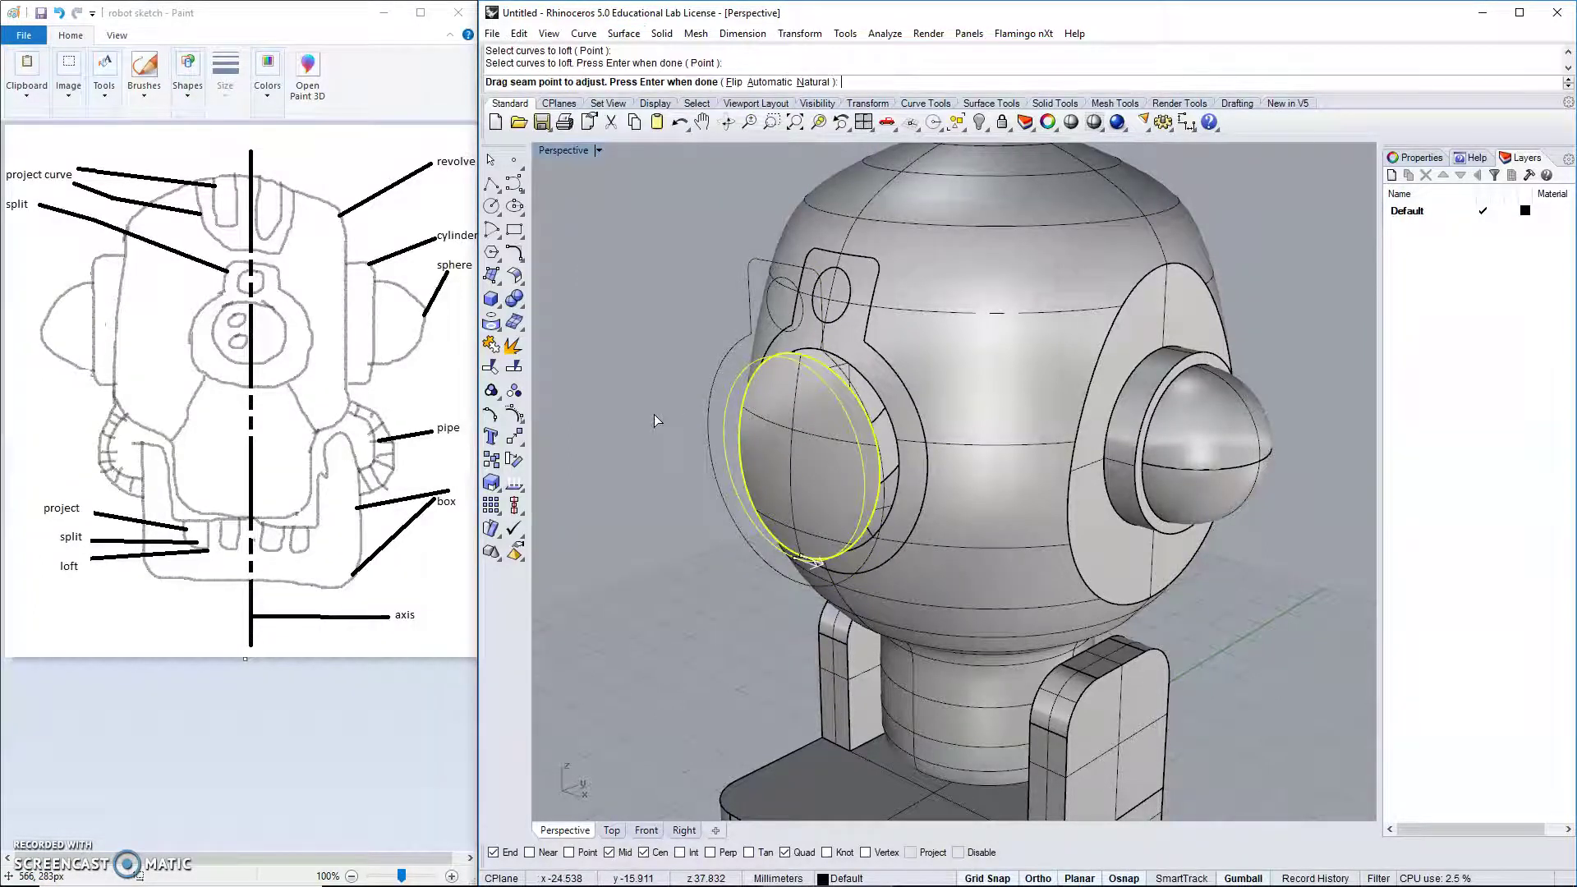
pyautogui.rightClick(653, 414)
pyautogui.press('Return')
pyautogui.moveTo(653, 403); pyautogui.dragTo(771, 386, button='right')
pyautogui.moveTo(850, 322); pyautogui.dragTo(694, 491, button='right')
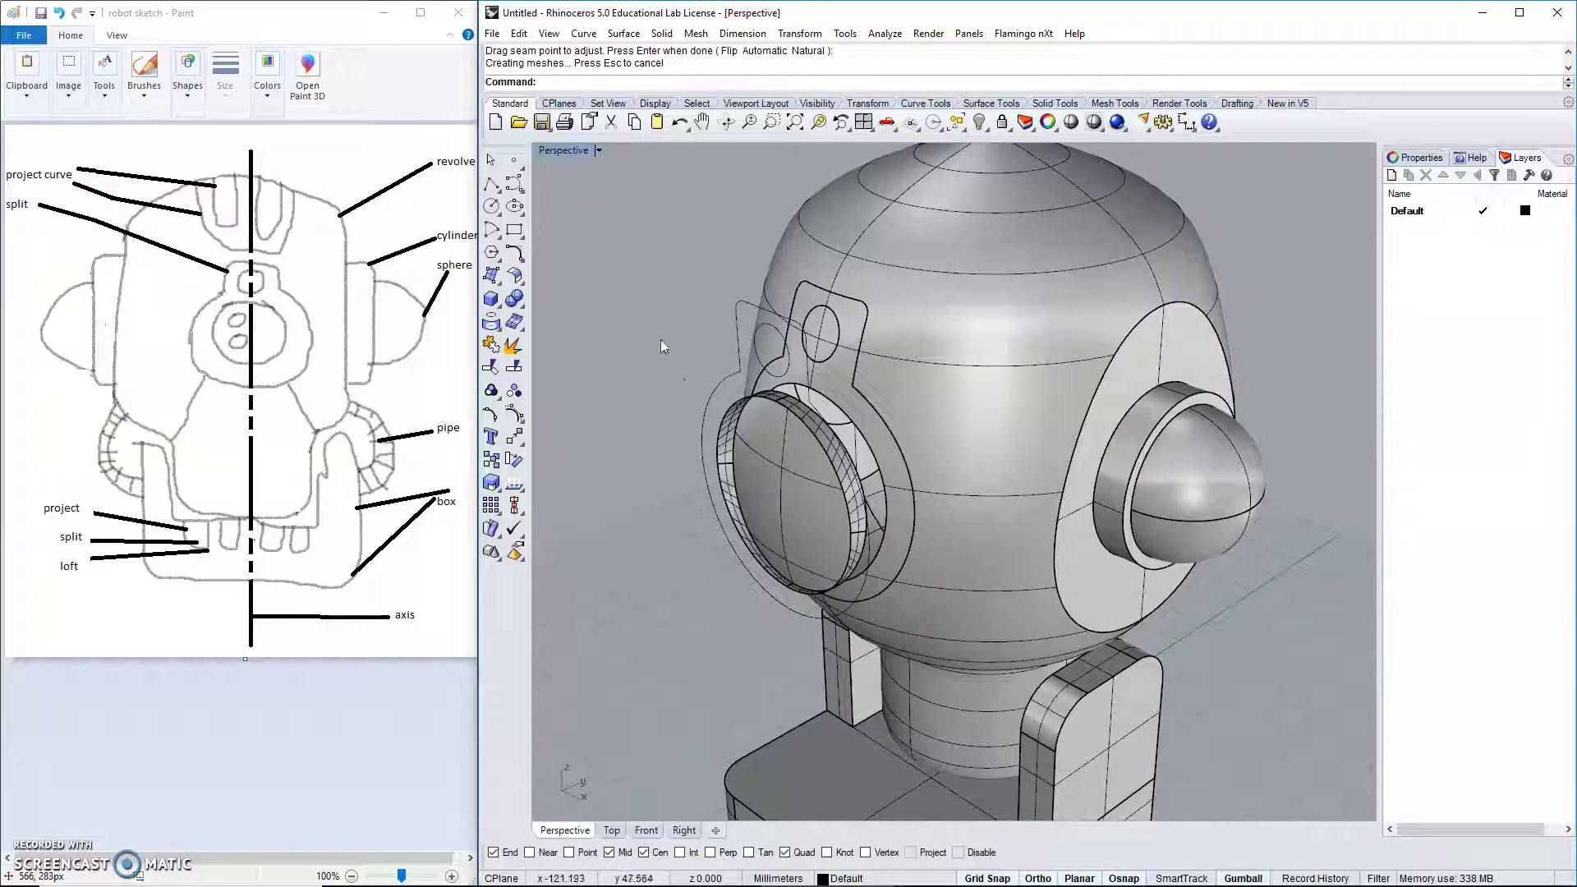
# Start a loft on the bracket curve, then cancel it.
pyautogui.click(631, 35)
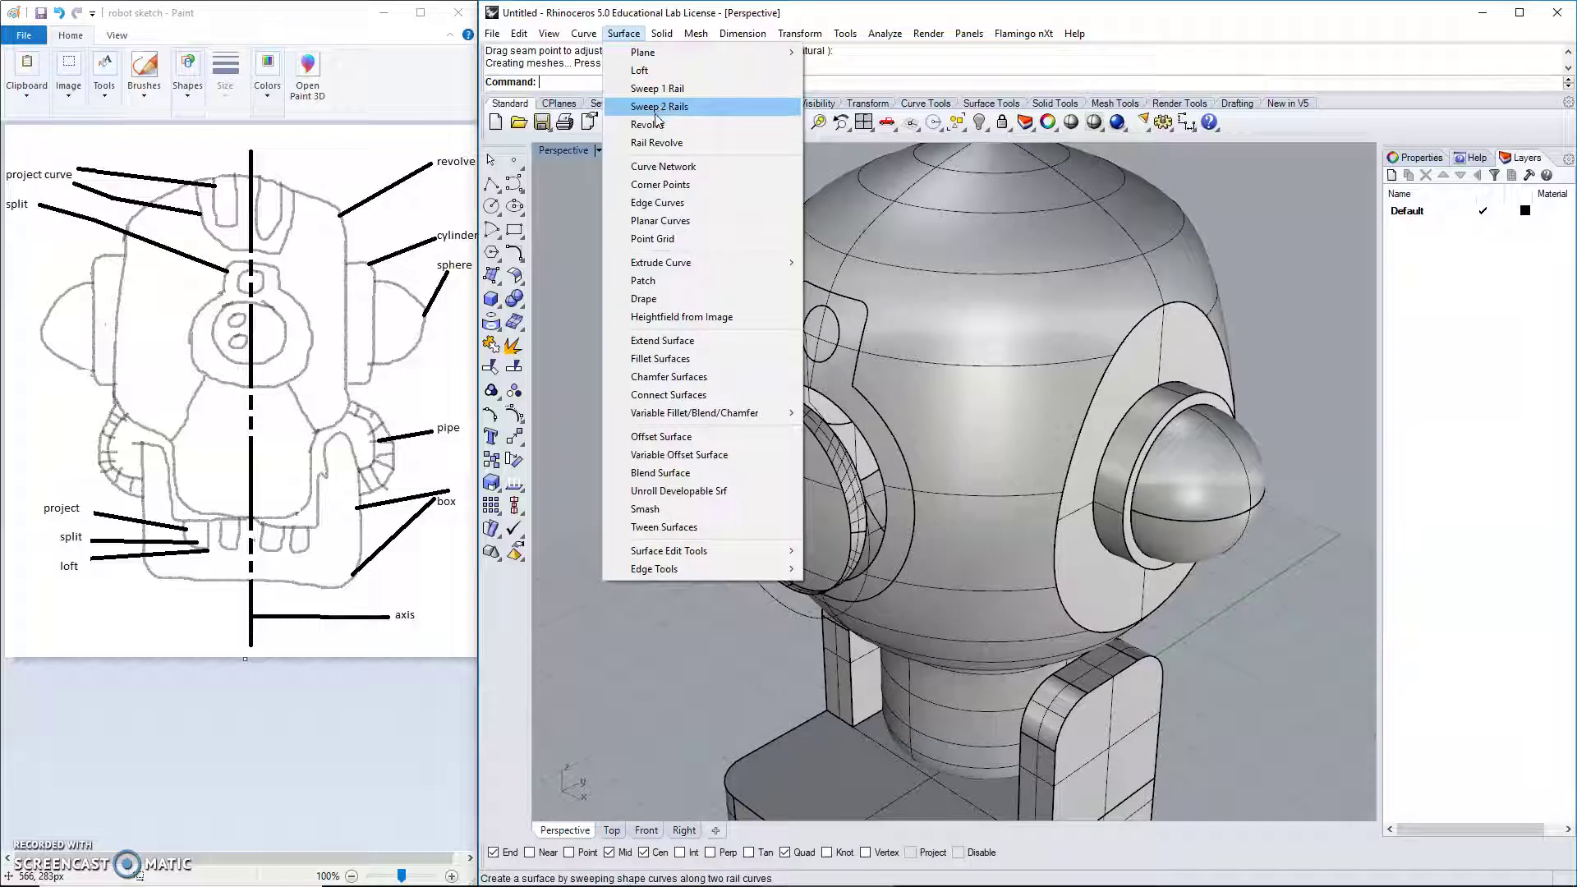
pyautogui.click(637, 67)
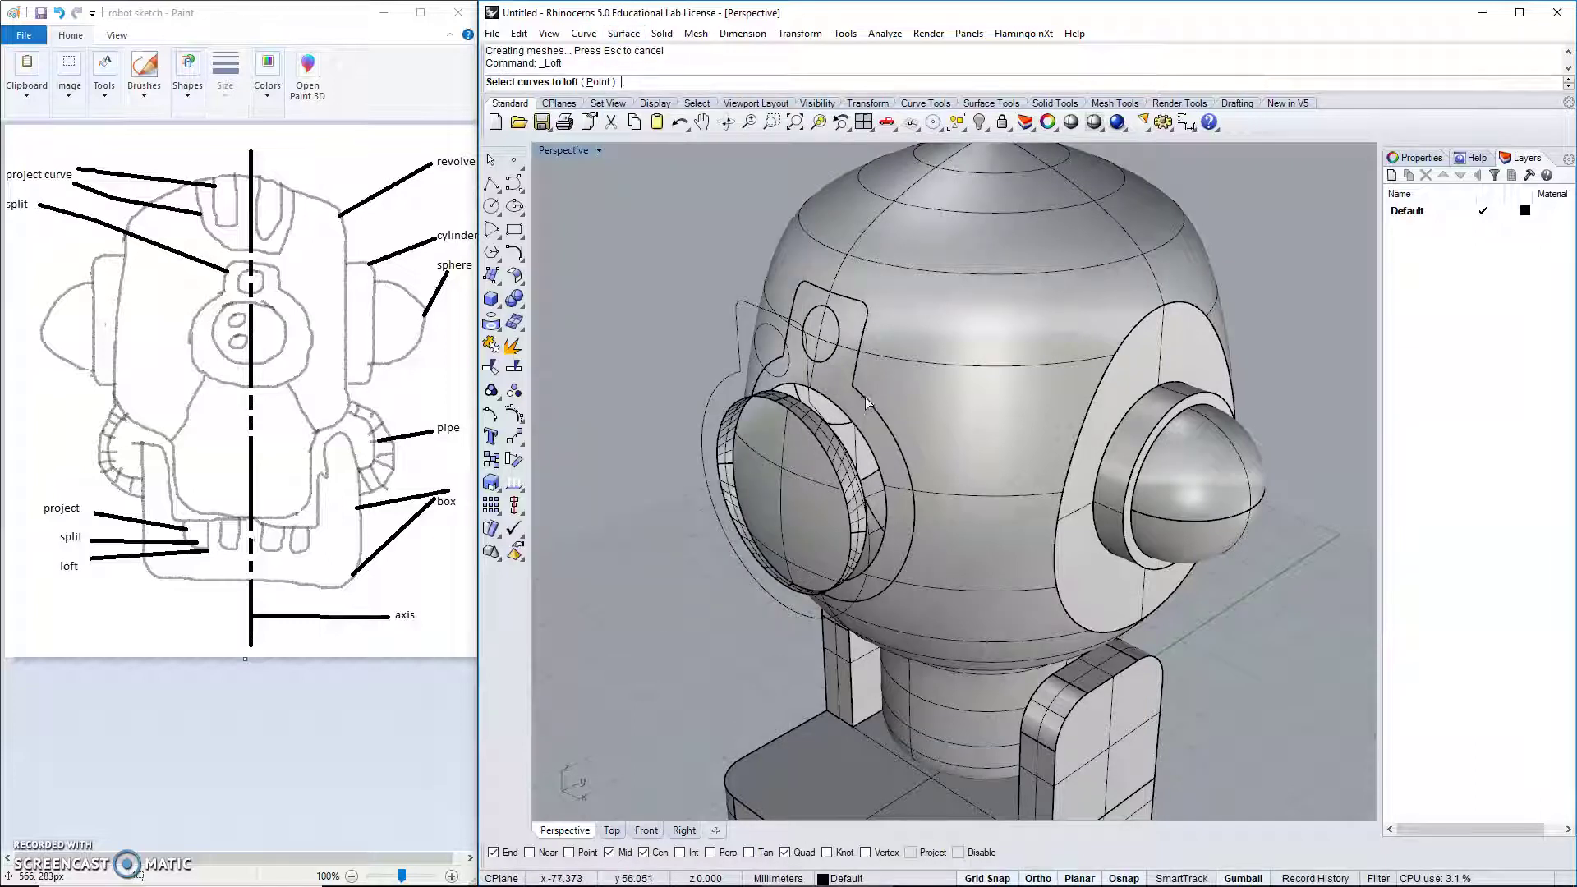
pyautogui.click(864, 398)
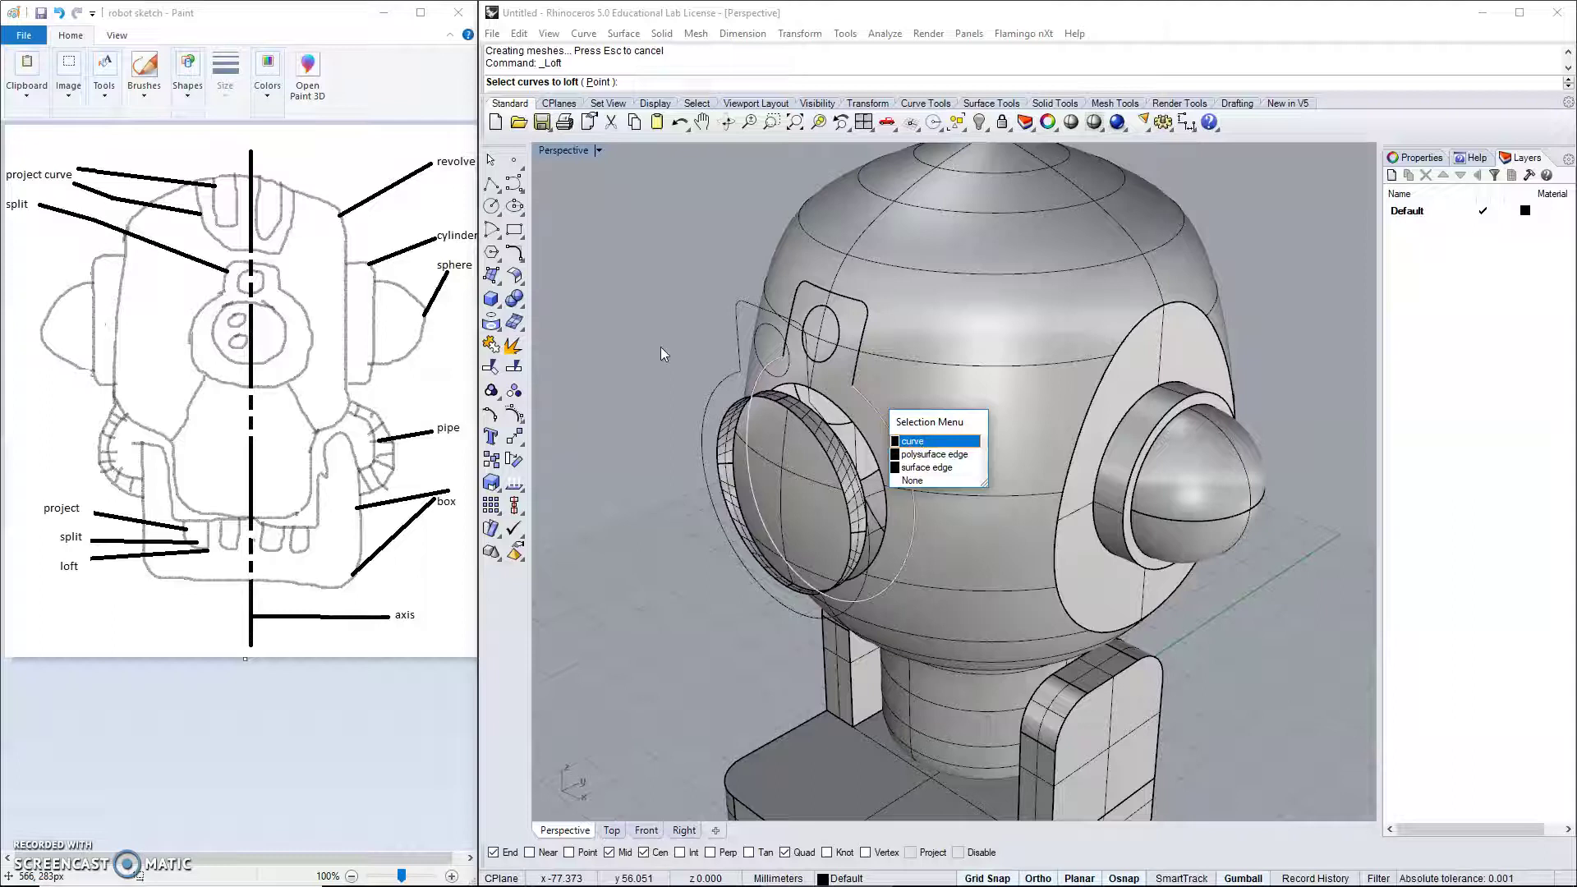
pyautogui.press('Escape')
# Join the ring and tab curves into one closed bracket outline.
pyautogui.click(491, 345)
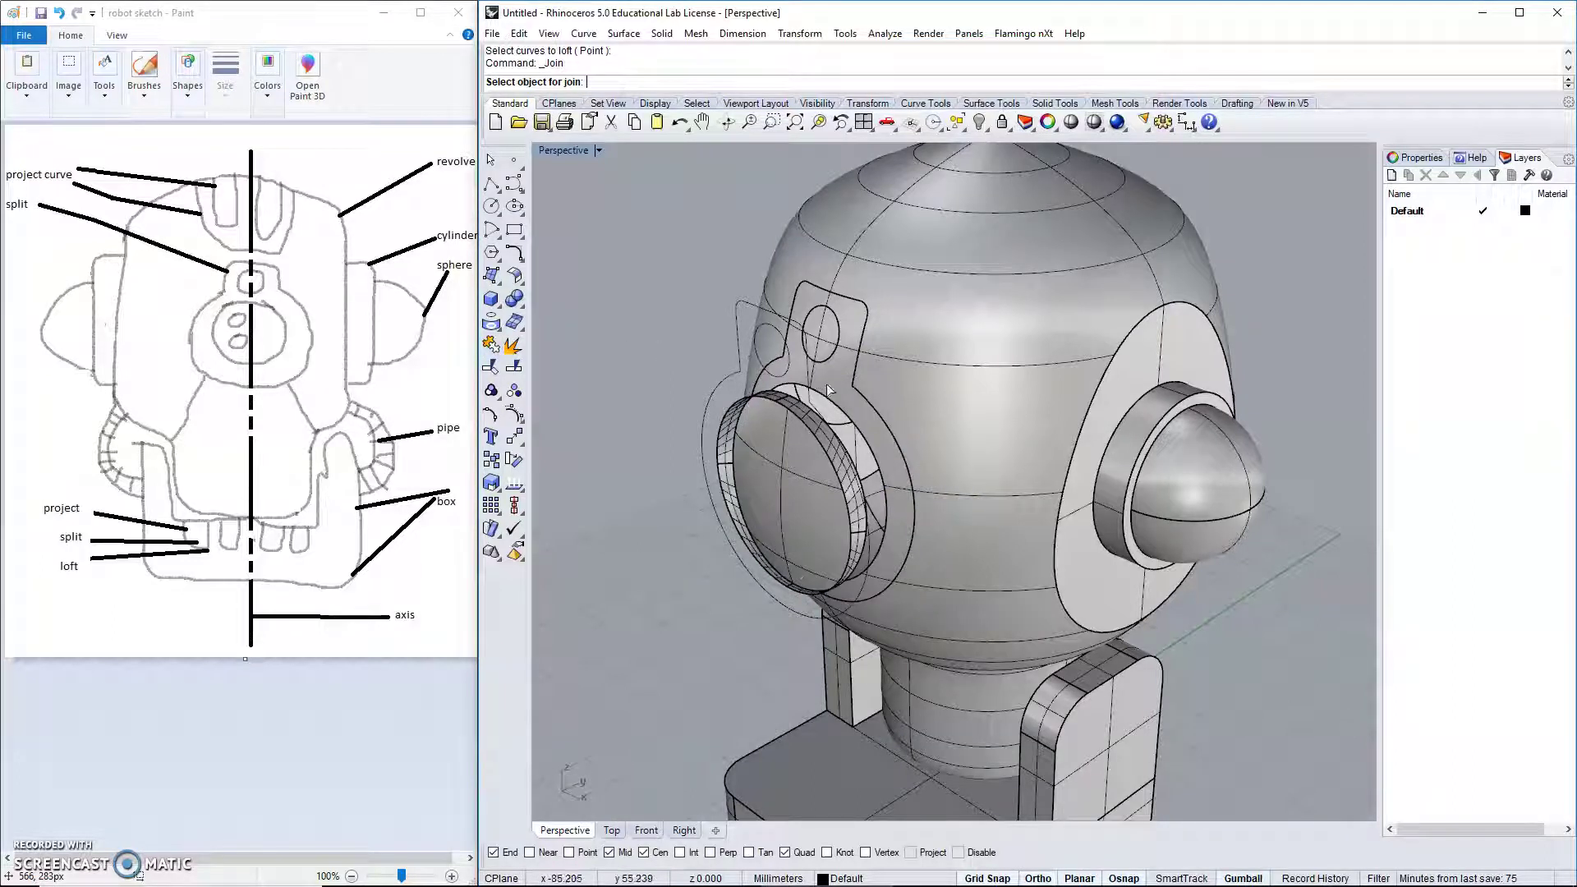
pyautogui.click(861, 397)
pyautogui.click(910, 440)
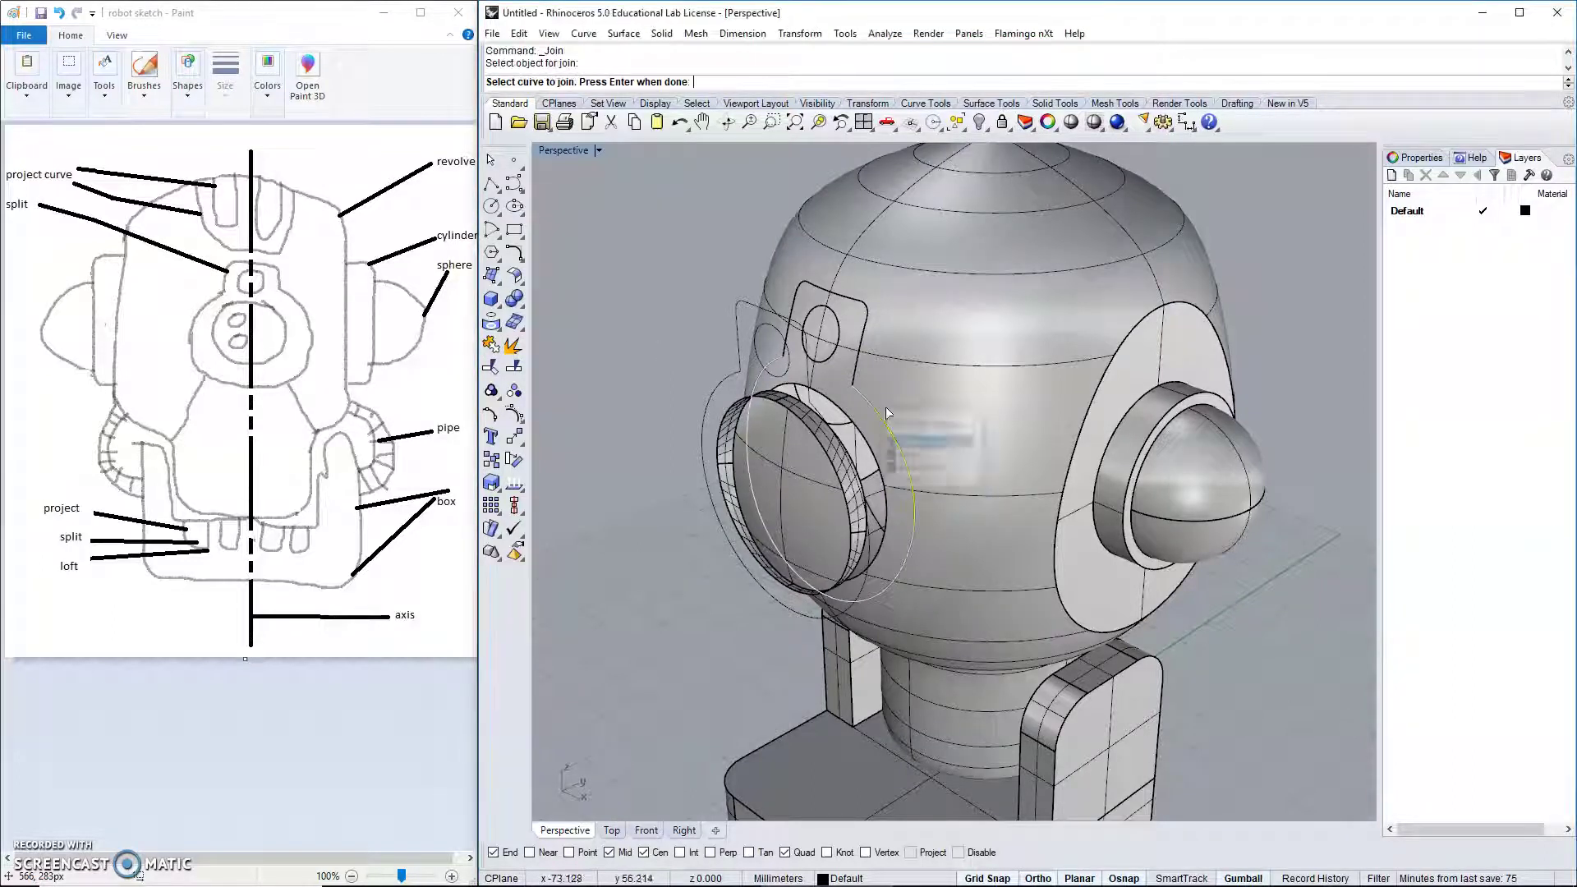
pyautogui.click(855, 379)
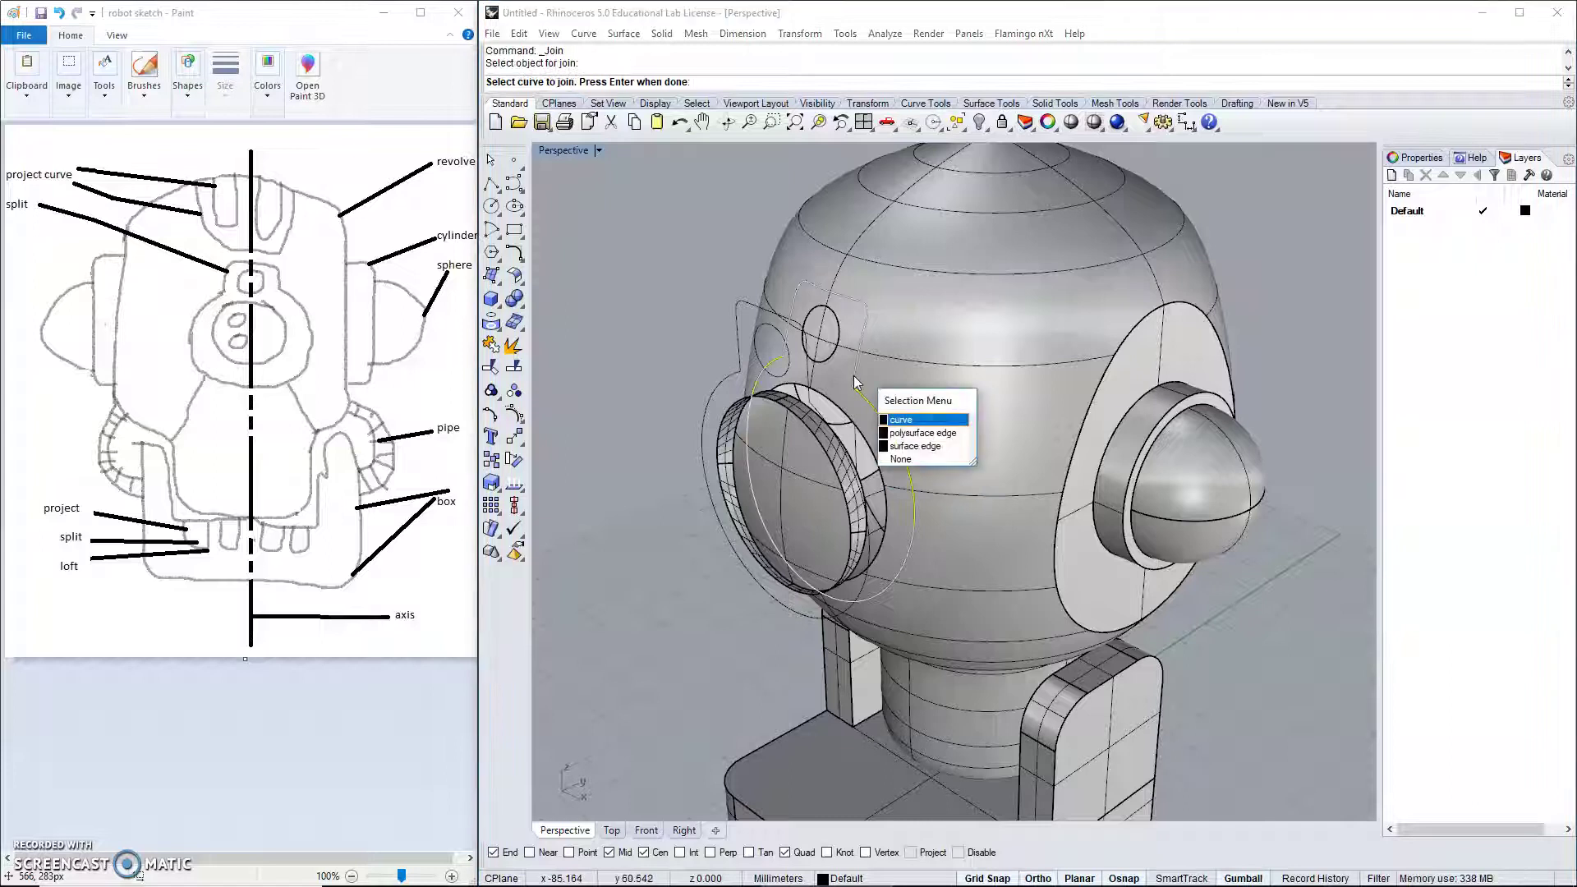
pyautogui.click(902, 421)
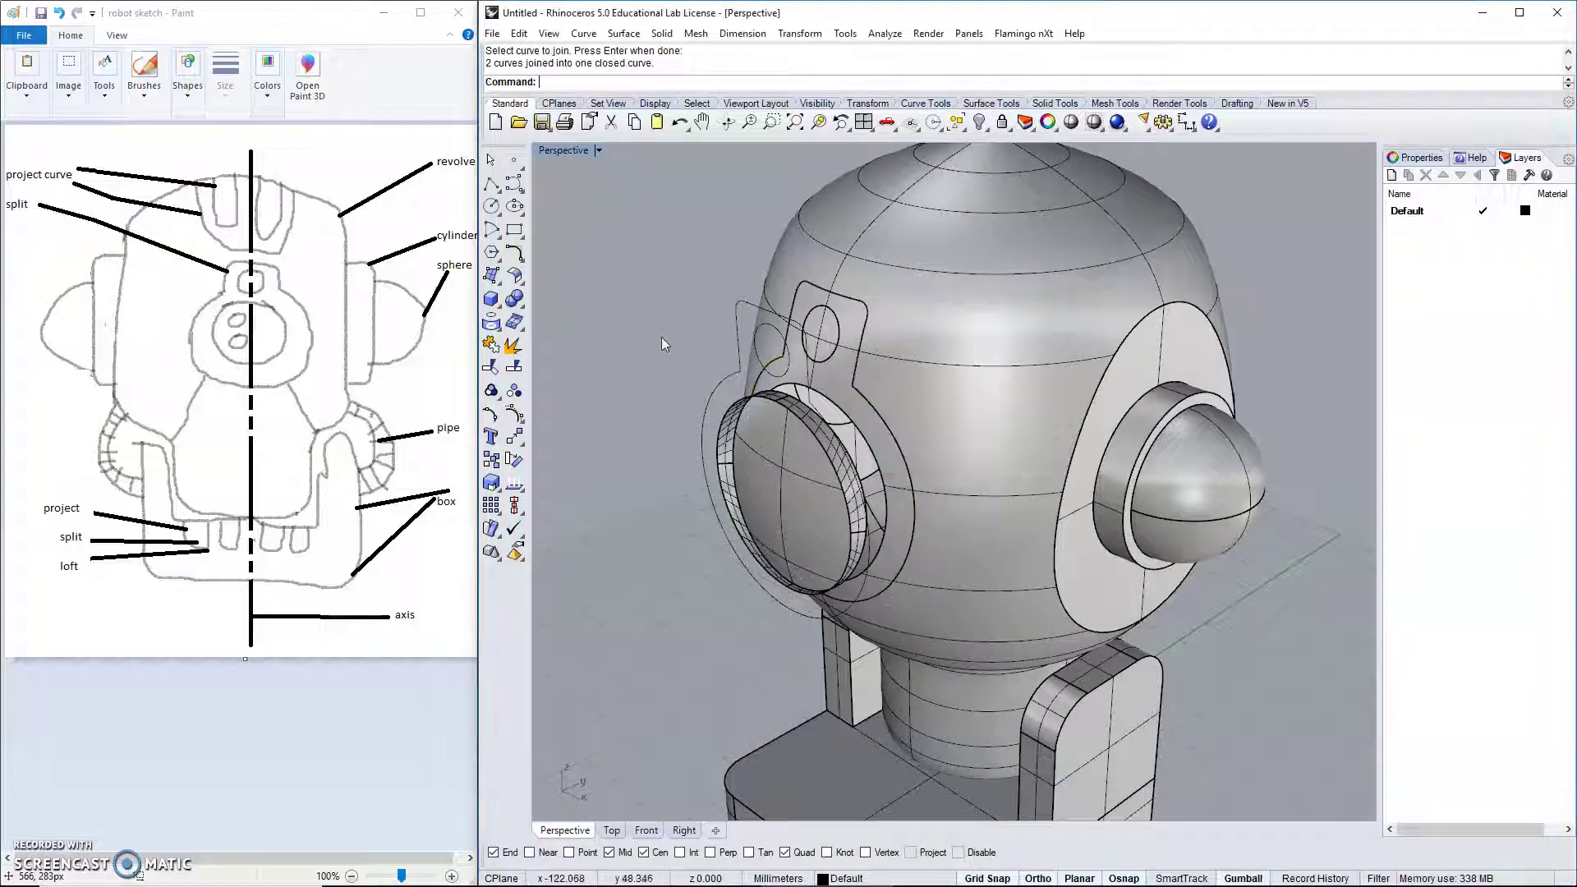
# Try lofting the bracket curve with the eye rim's surface edge; the loft is refused.
pyautogui.click(624, 33)
pyautogui.click(640, 70)
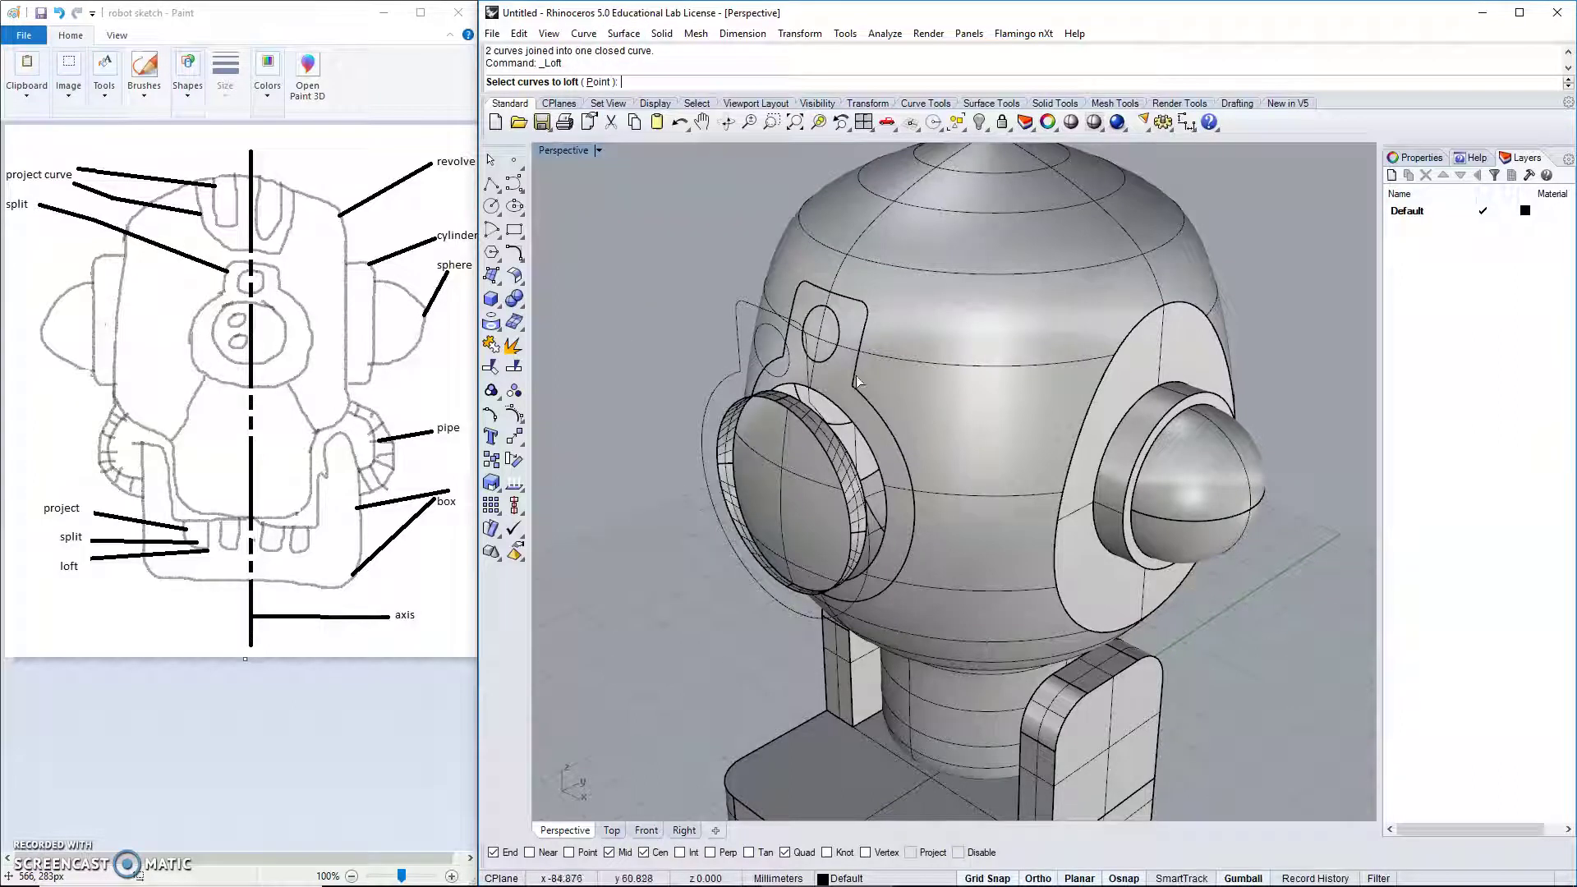
pyautogui.click(864, 396)
pyautogui.click(920, 438)
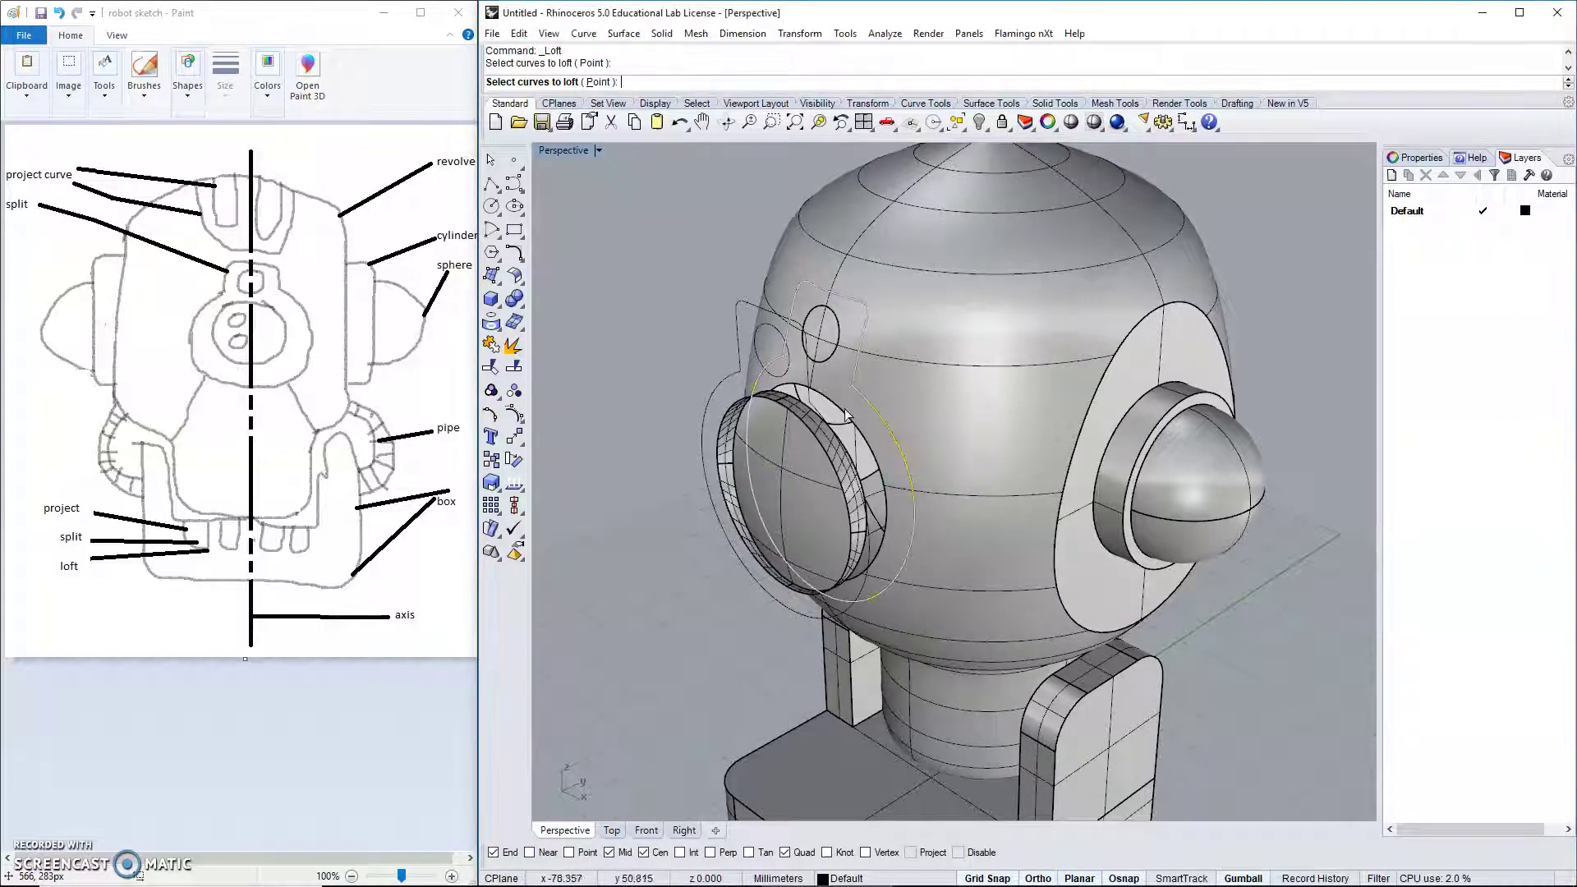
pyautogui.click(828, 424)
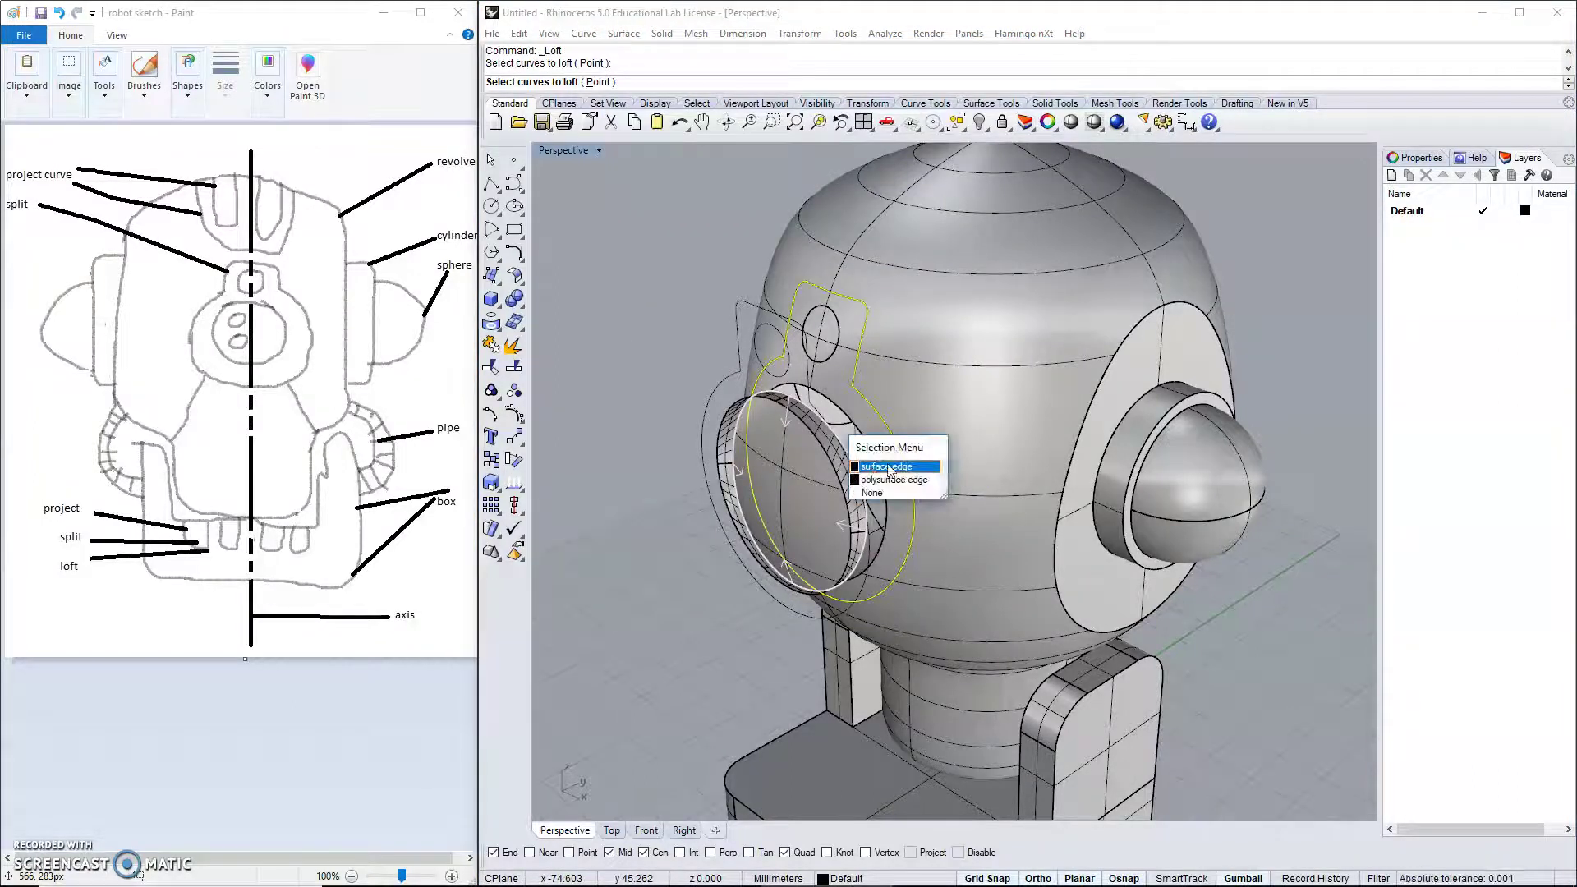
pyautogui.click(889, 467)
pyautogui.moveTo(826, 406); pyautogui.dragTo(784, 192, button='right')
pyautogui.click(797, 191)
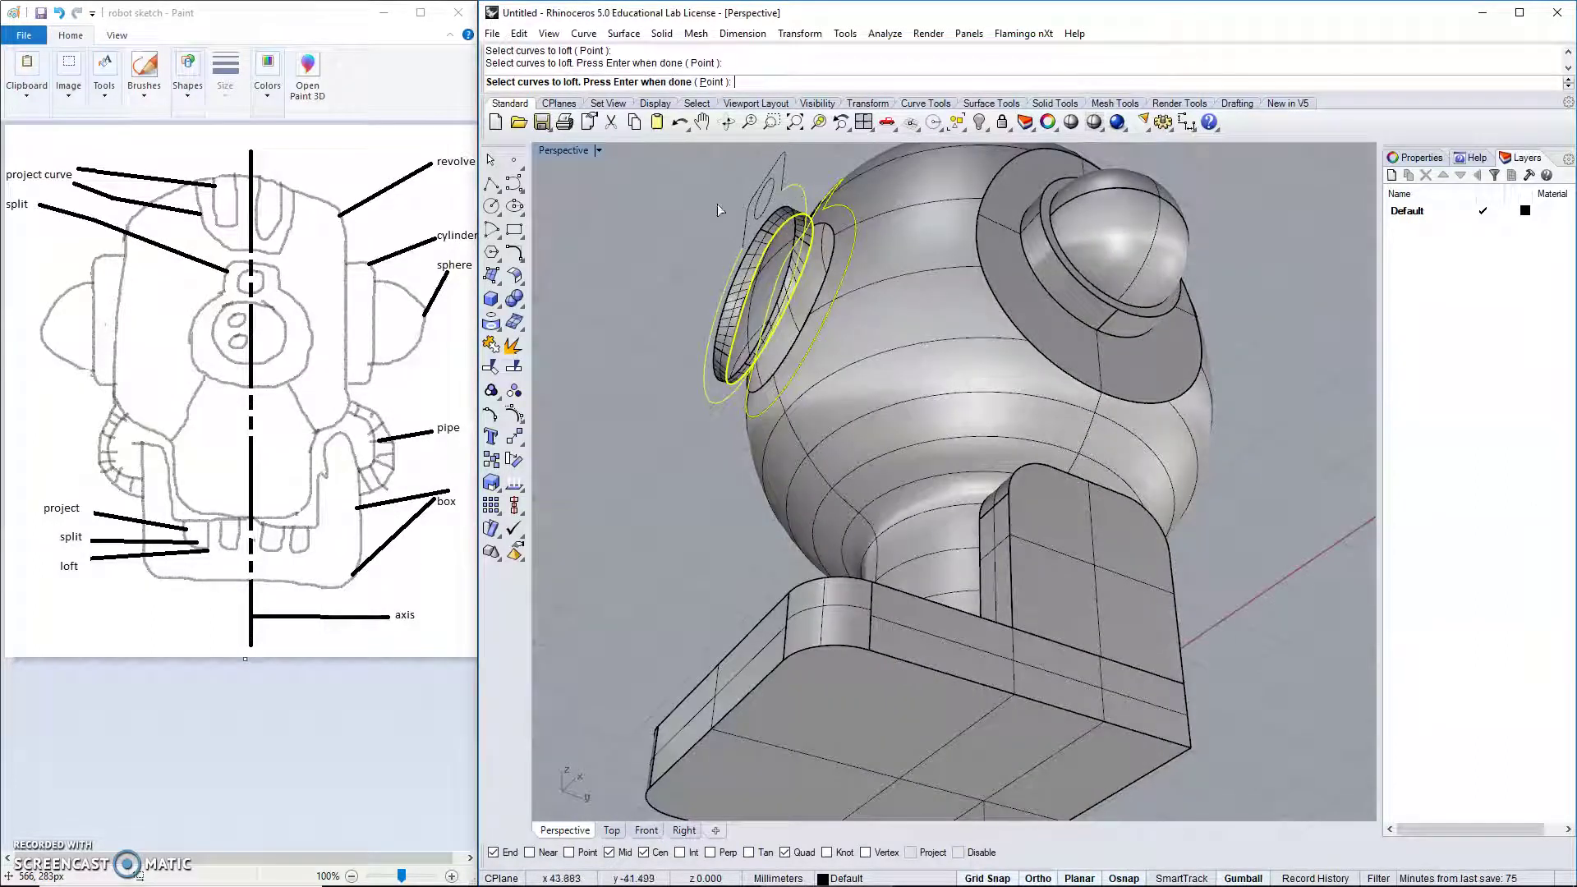
pyautogui.click(786, 178)
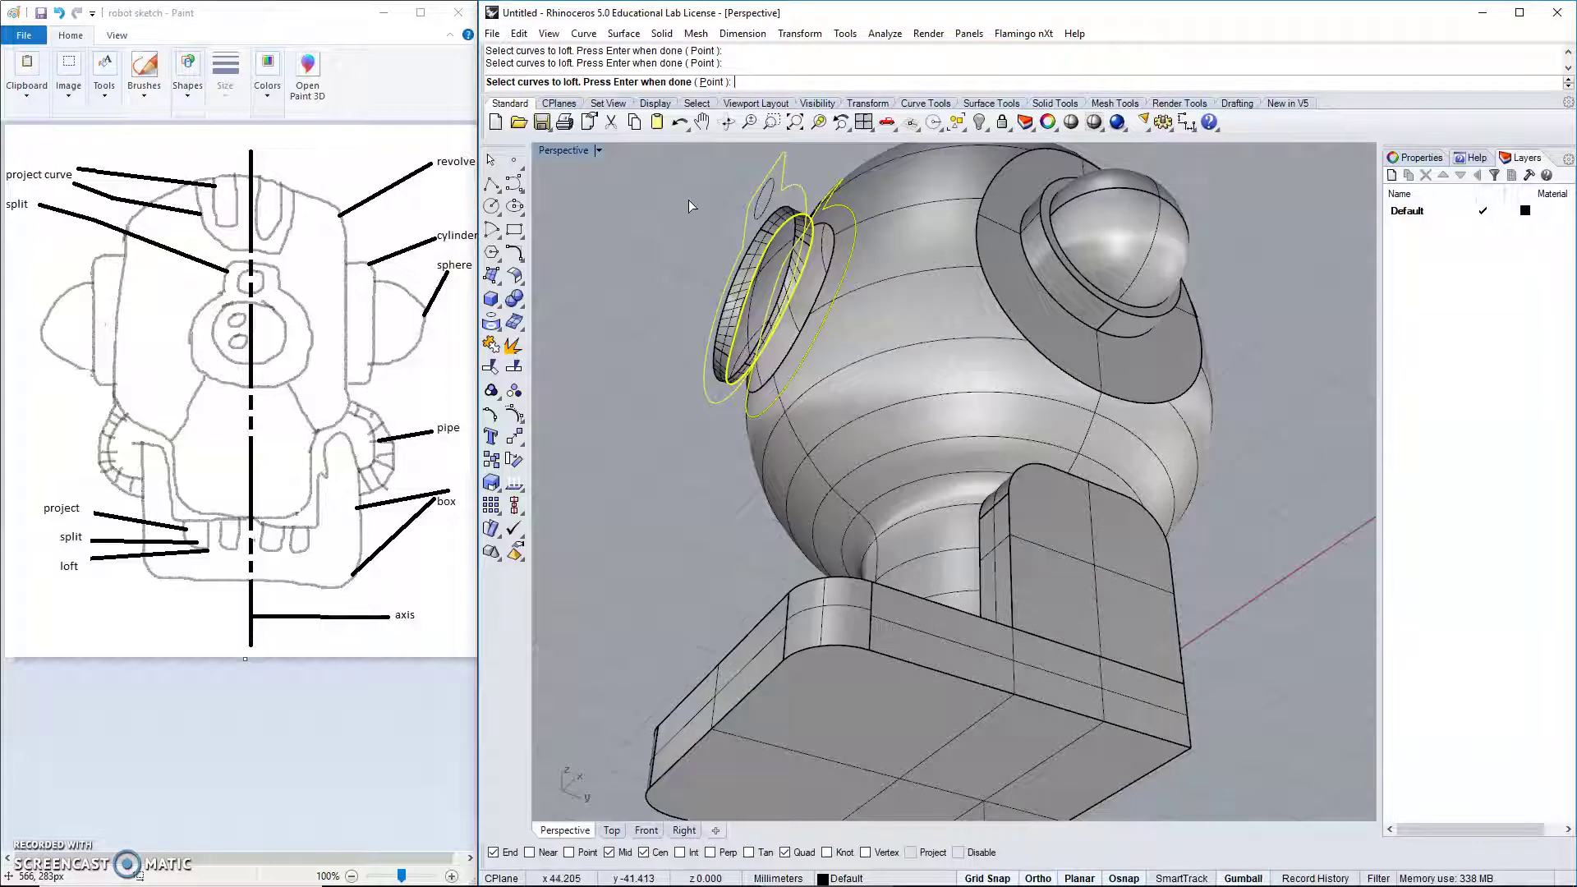
pyautogui.press('Return')
pyautogui.press('Return')
pyautogui.moveTo(688, 199); pyautogui.dragTo(639, 284, button='right')
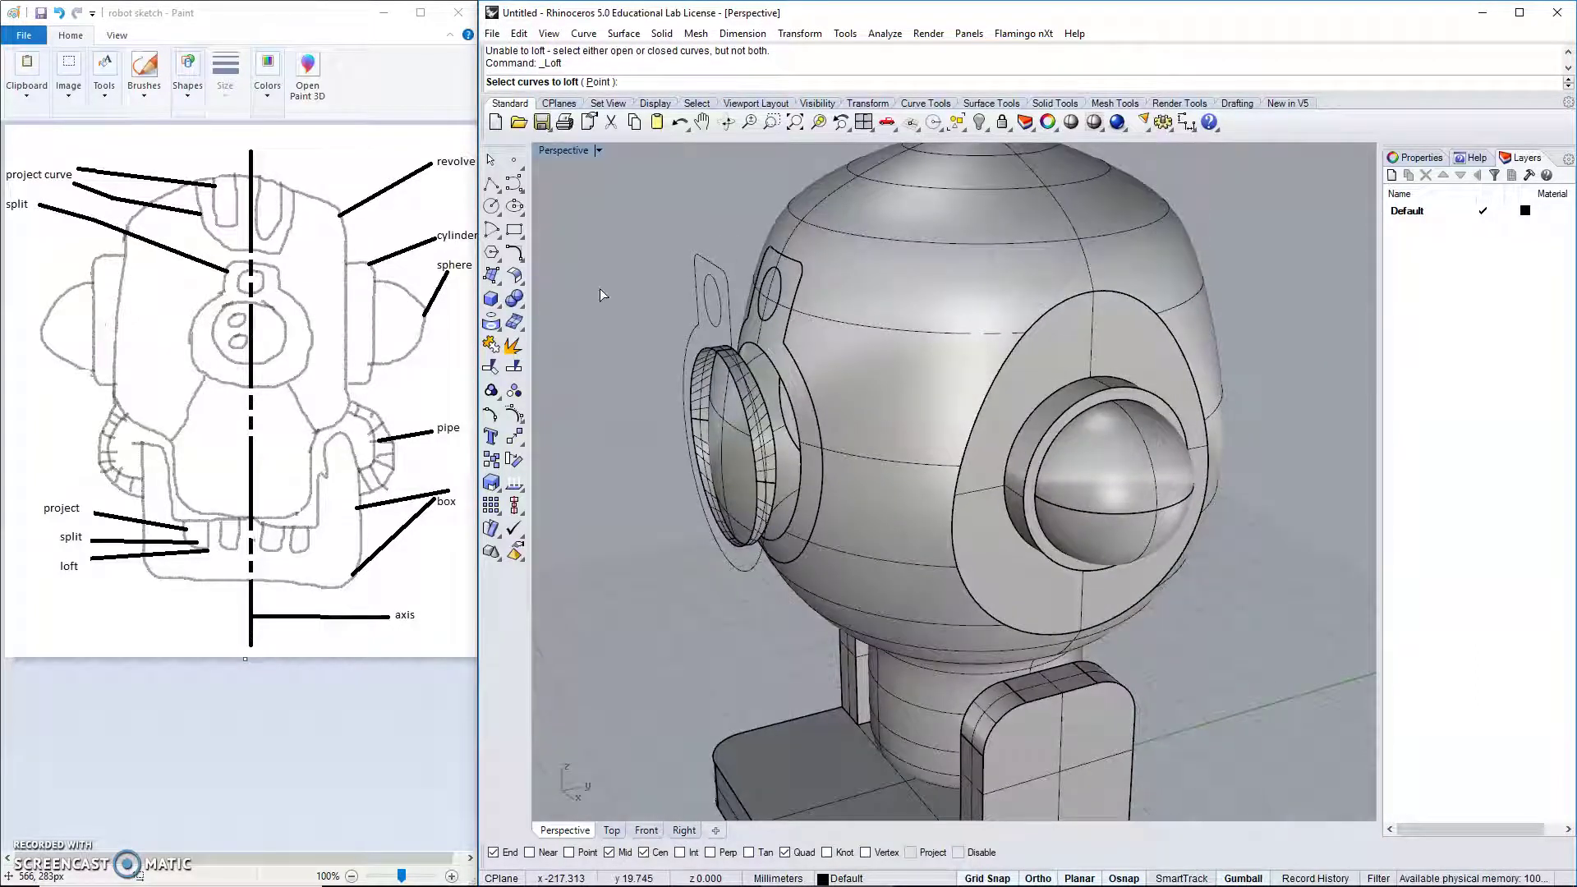
# Join the two bracket curves into one closed ring-and-tab outline.
pyautogui.press('Escape')
pyautogui.hotkey('ctrl', 'j')
pyautogui.click(688, 345)
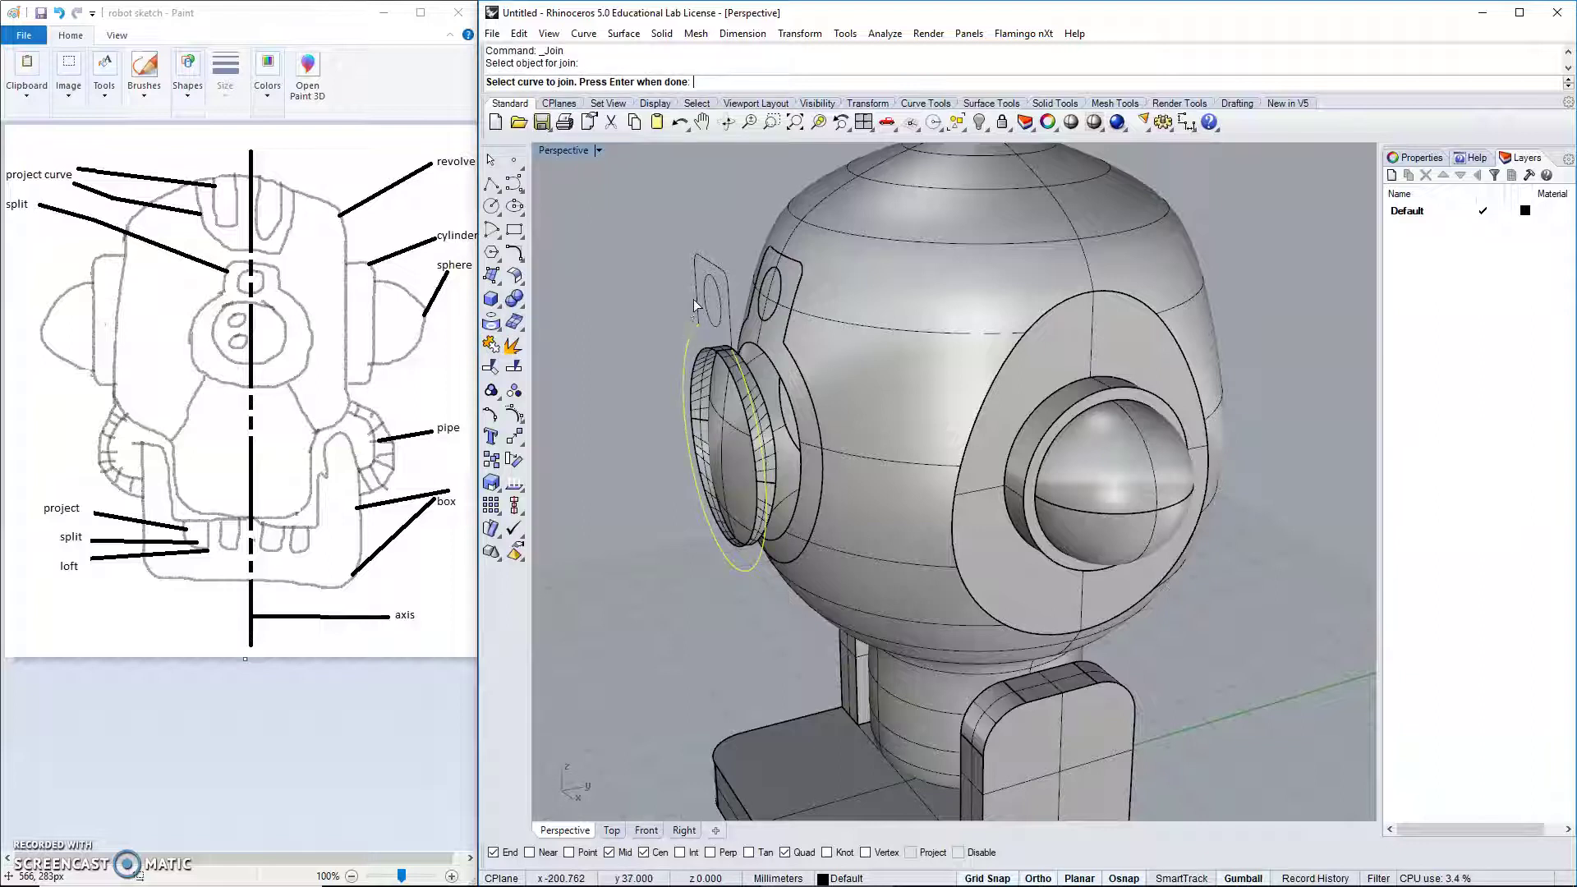
pyautogui.click(694, 299)
pyautogui.press('Return')
pyautogui.press('Escape')
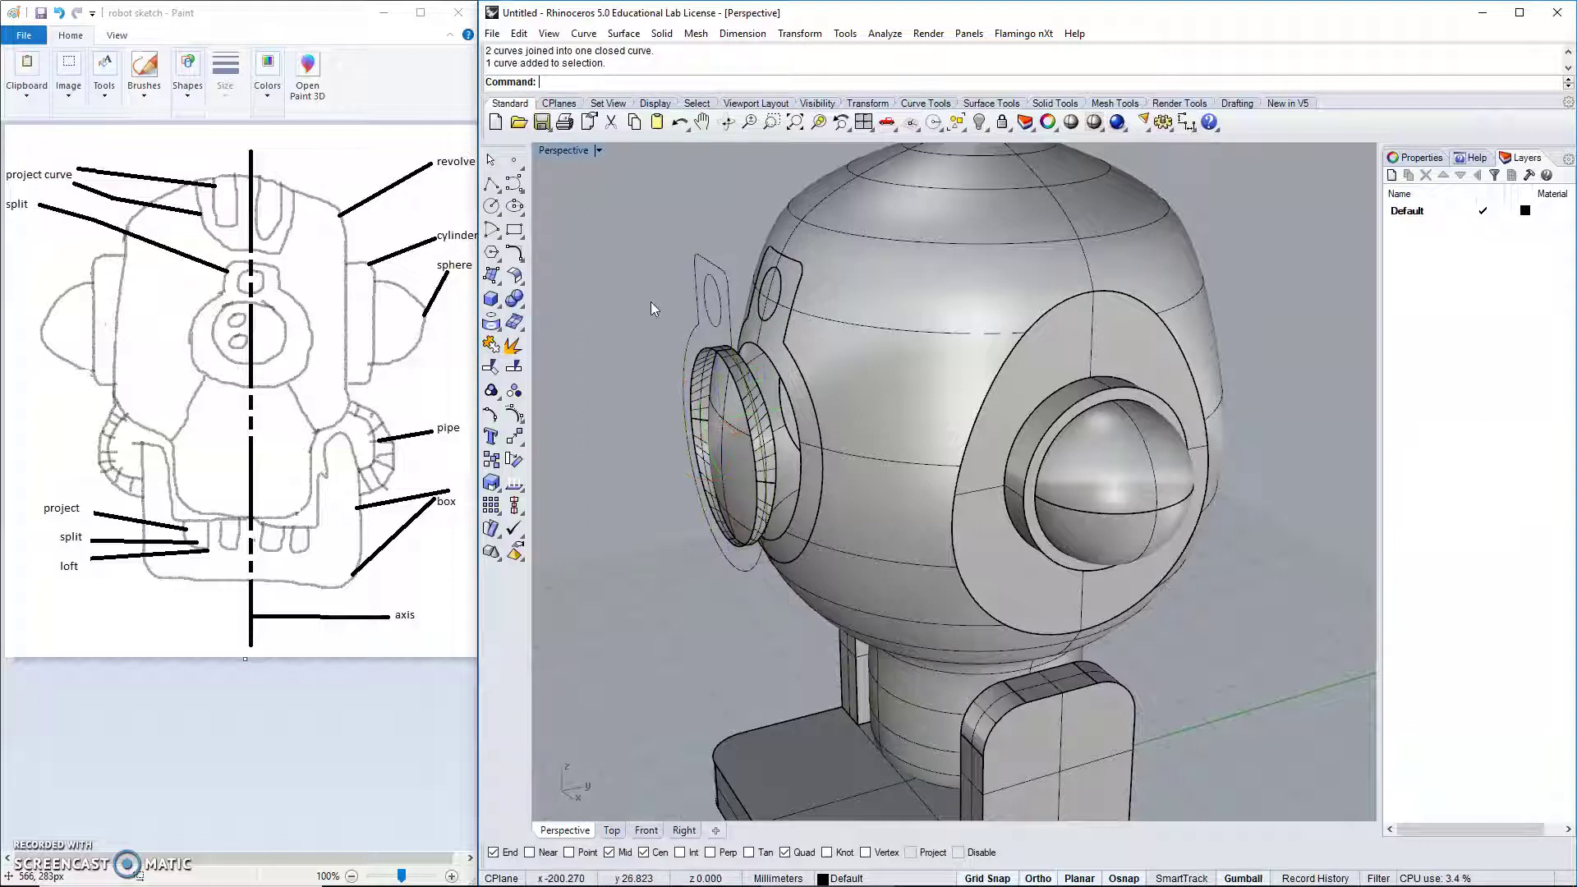
pyautogui.hotkey('ctrl', 'j')
# Loft between the outer closed outline and the inner closed curve to form the bracket wall.
pyautogui.rightClick(704, 49)
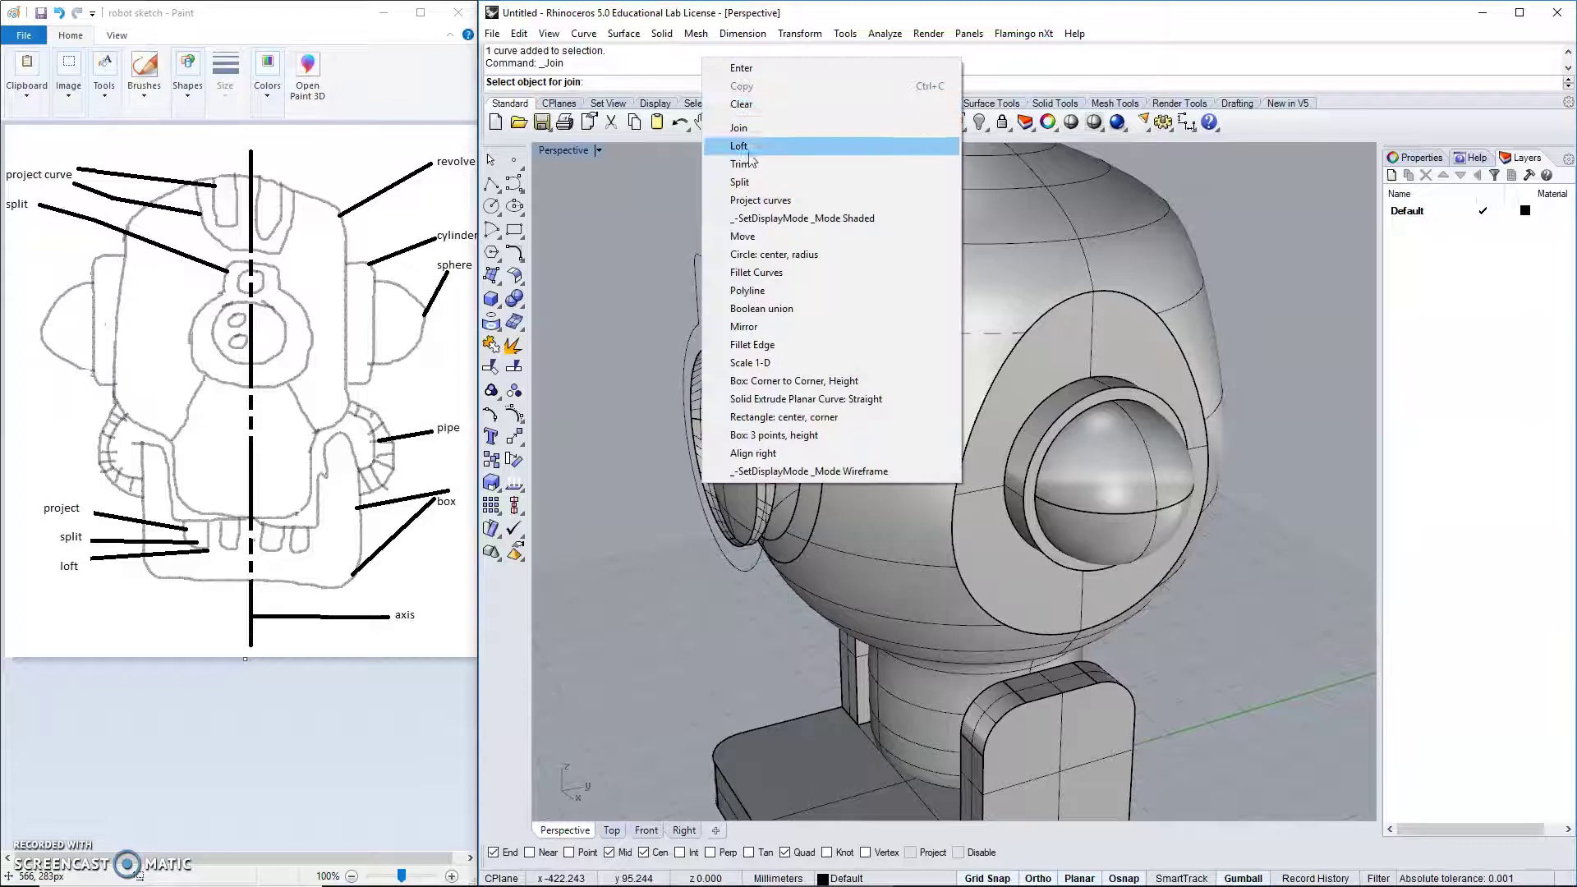
pyautogui.click(744, 147)
pyautogui.click(704, 263)
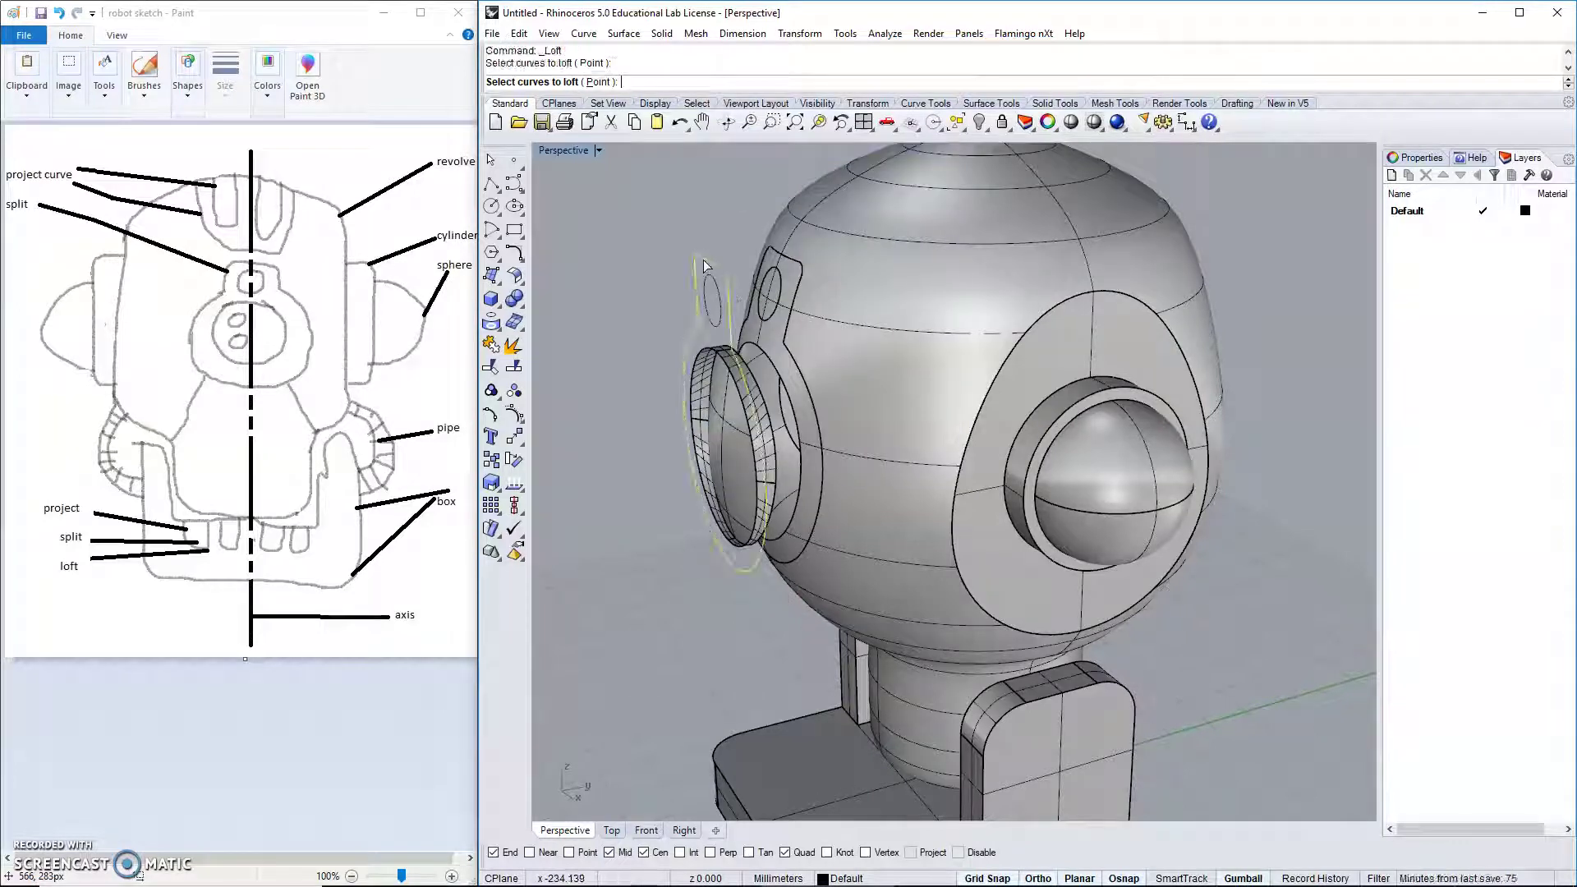
pyautogui.click(781, 254)
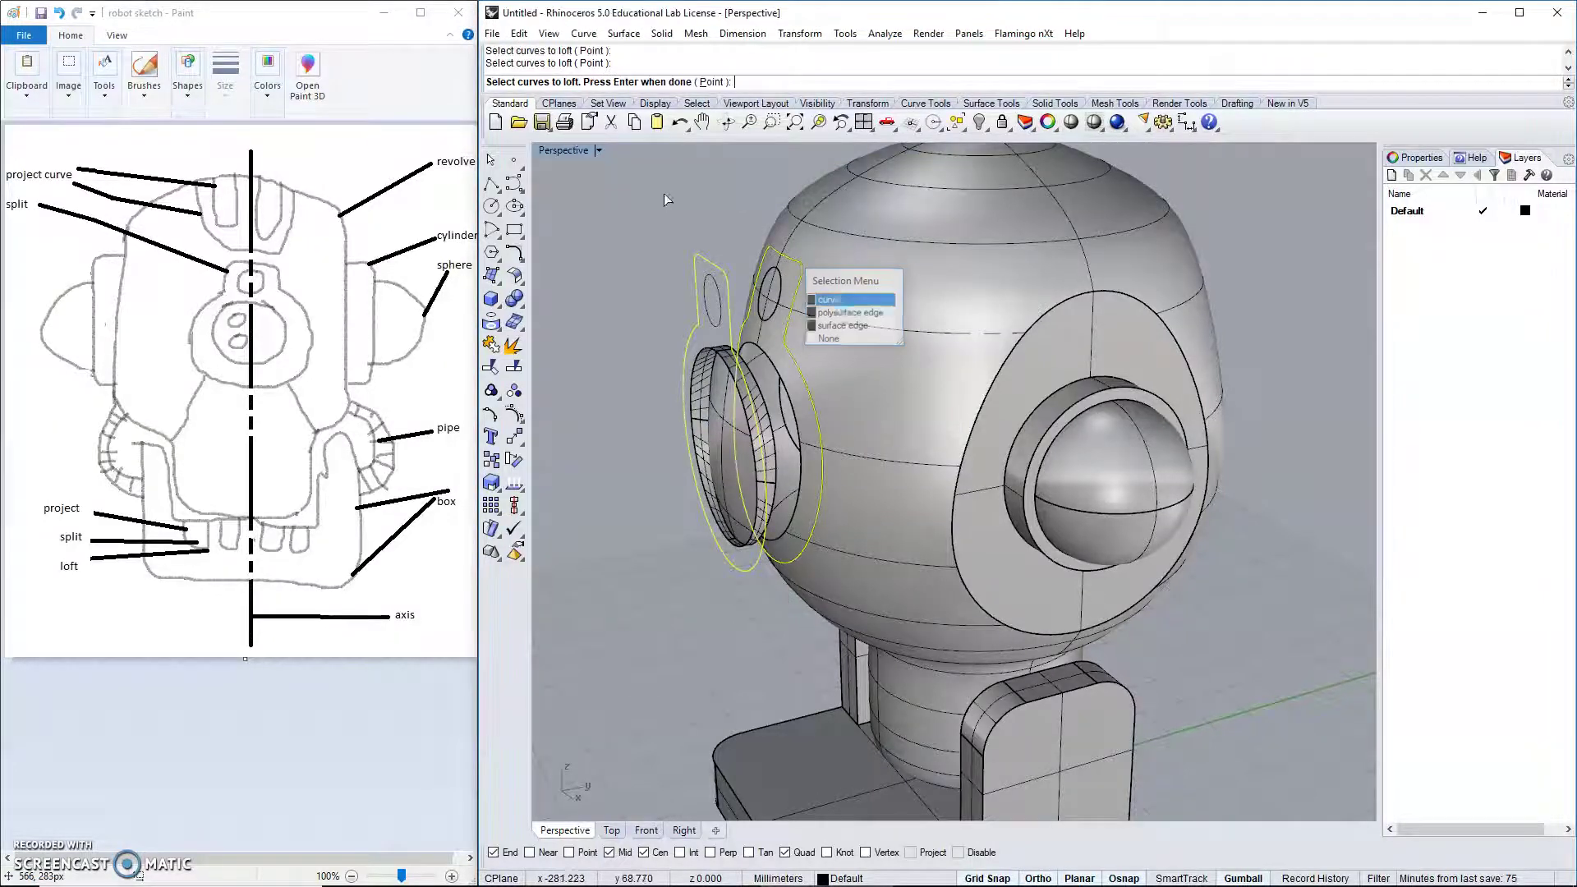
pyautogui.press('Return')
pyautogui.press('Return')
pyautogui.press('Return')
pyautogui.press('Return')
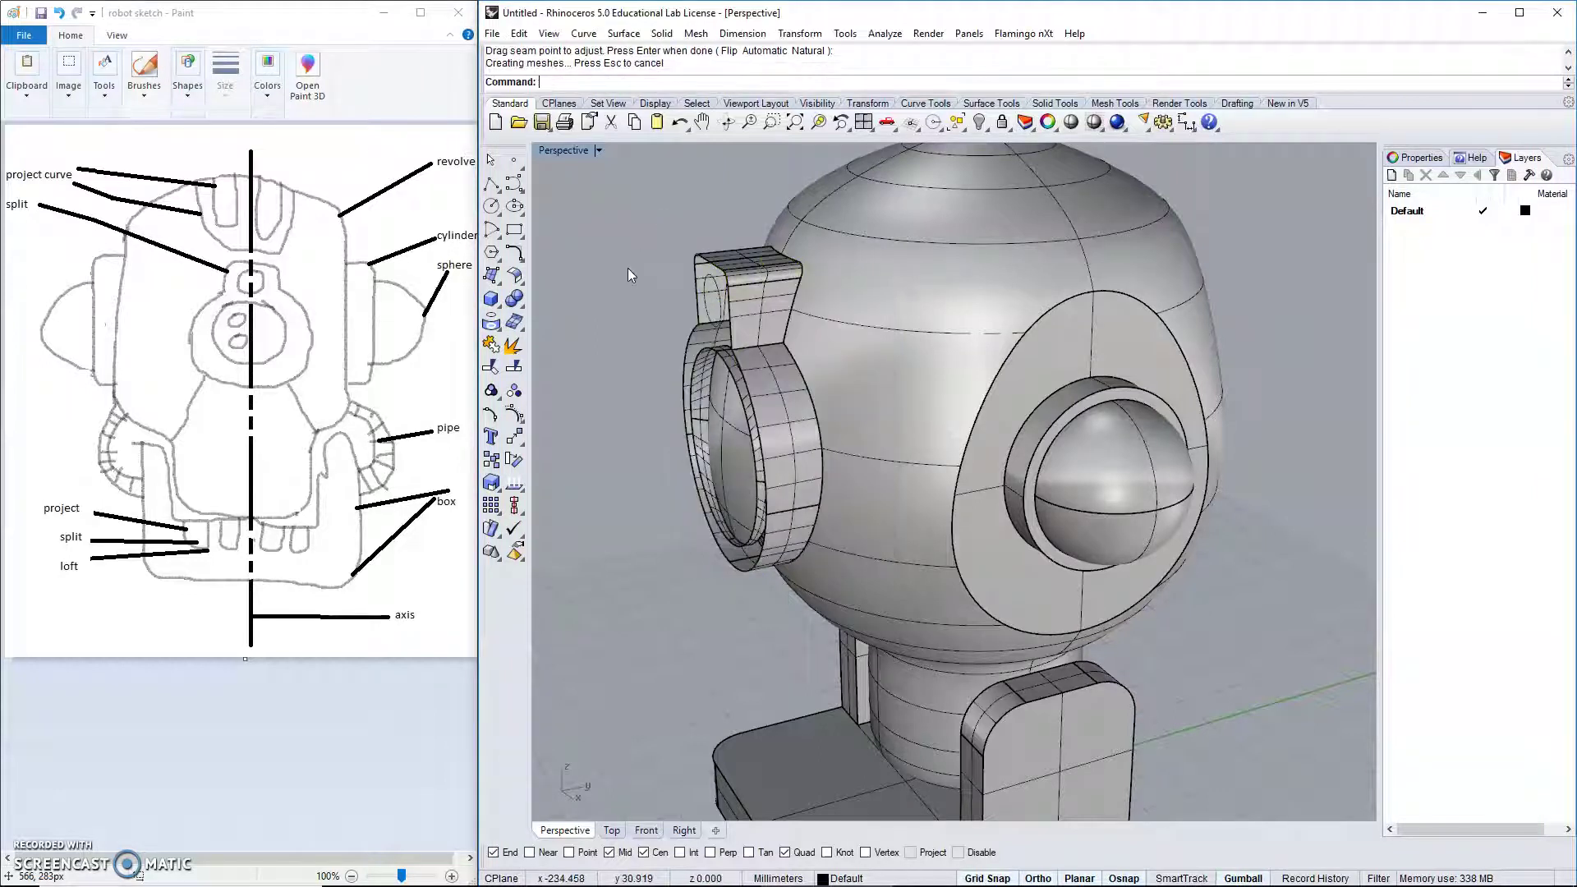
# Select the bracket's front outline curve from the overlapping candidates.
pyautogui.moveTo(628, 268)
pyautogui.mouseDown(button='right')
pyautogui.moveTo(649, 271)
pyautogui.moveTo(629, 260)
pyautogui.mouseUp(button='right')
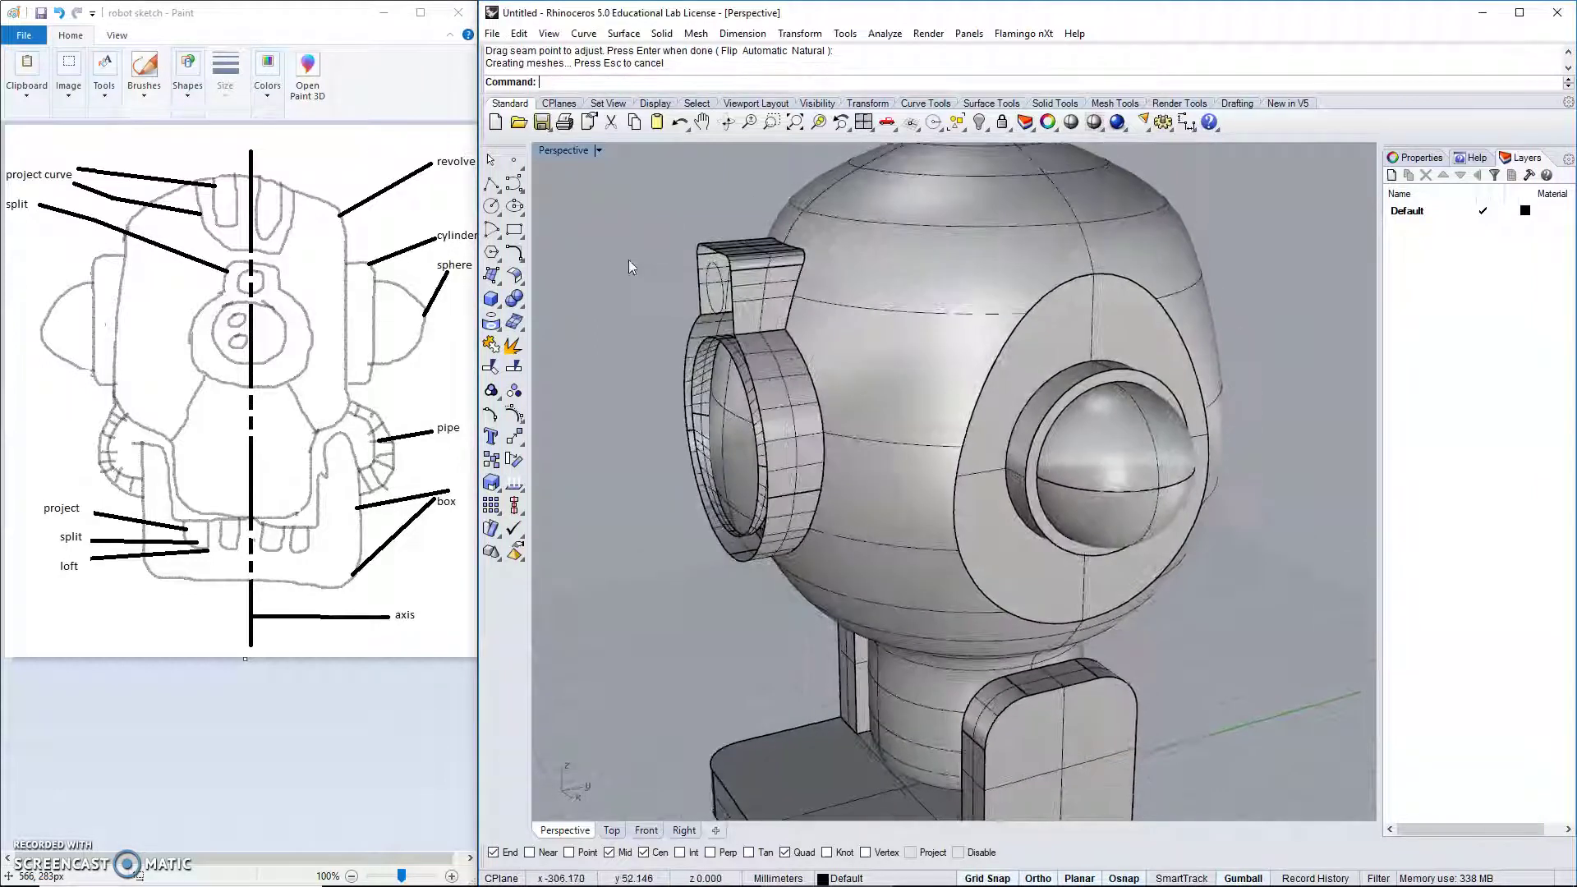
pyautogui.click(699, 303)
pyautogui.click(739, 353)
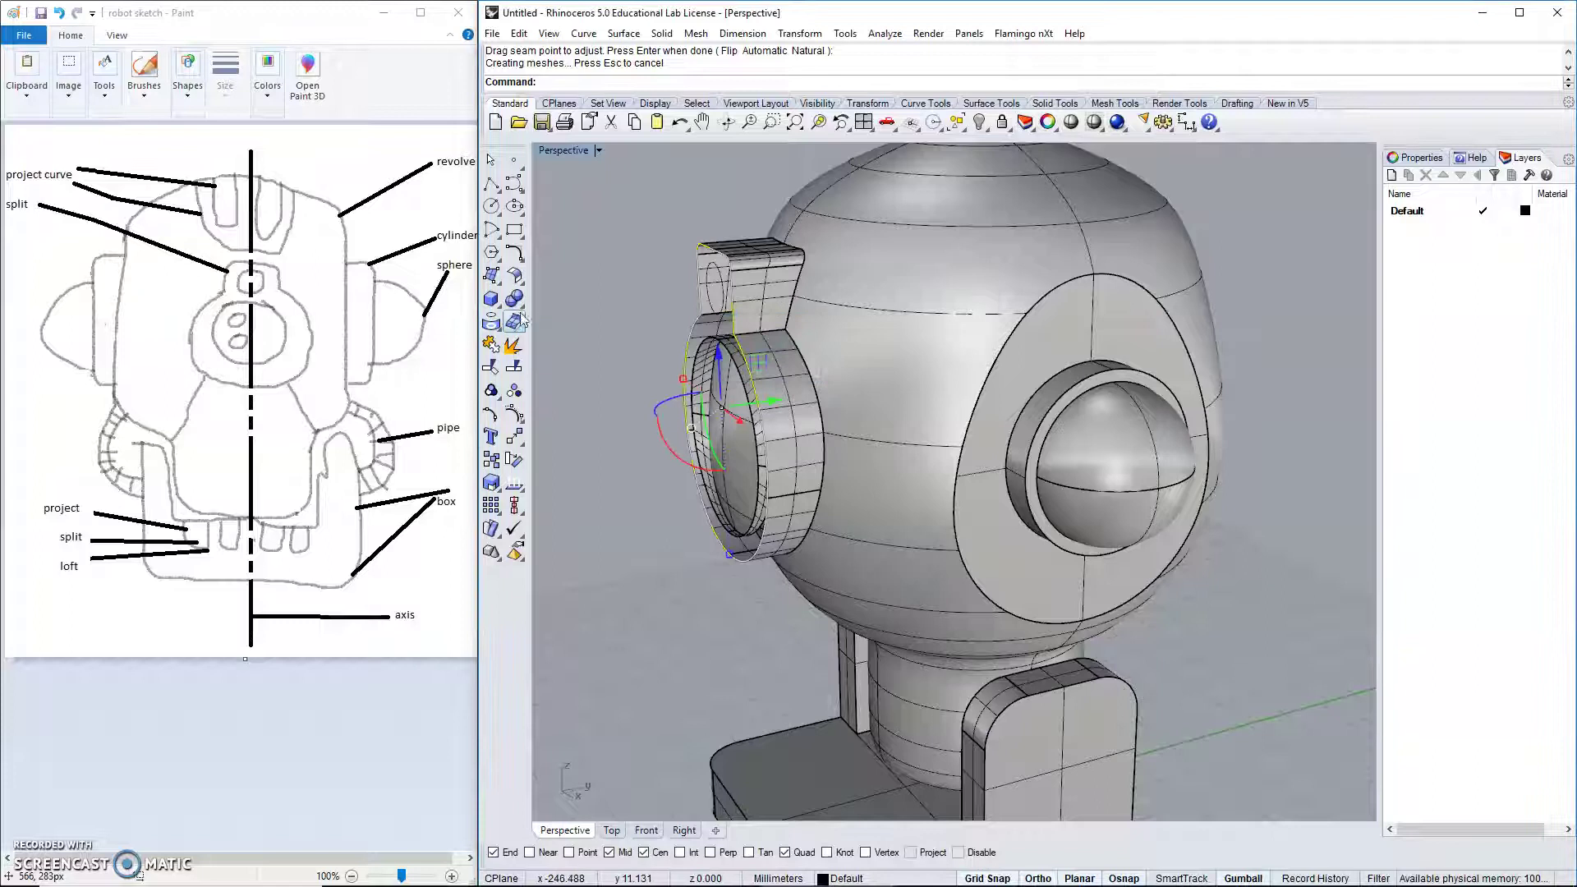
pyautogui.click(502, 335)
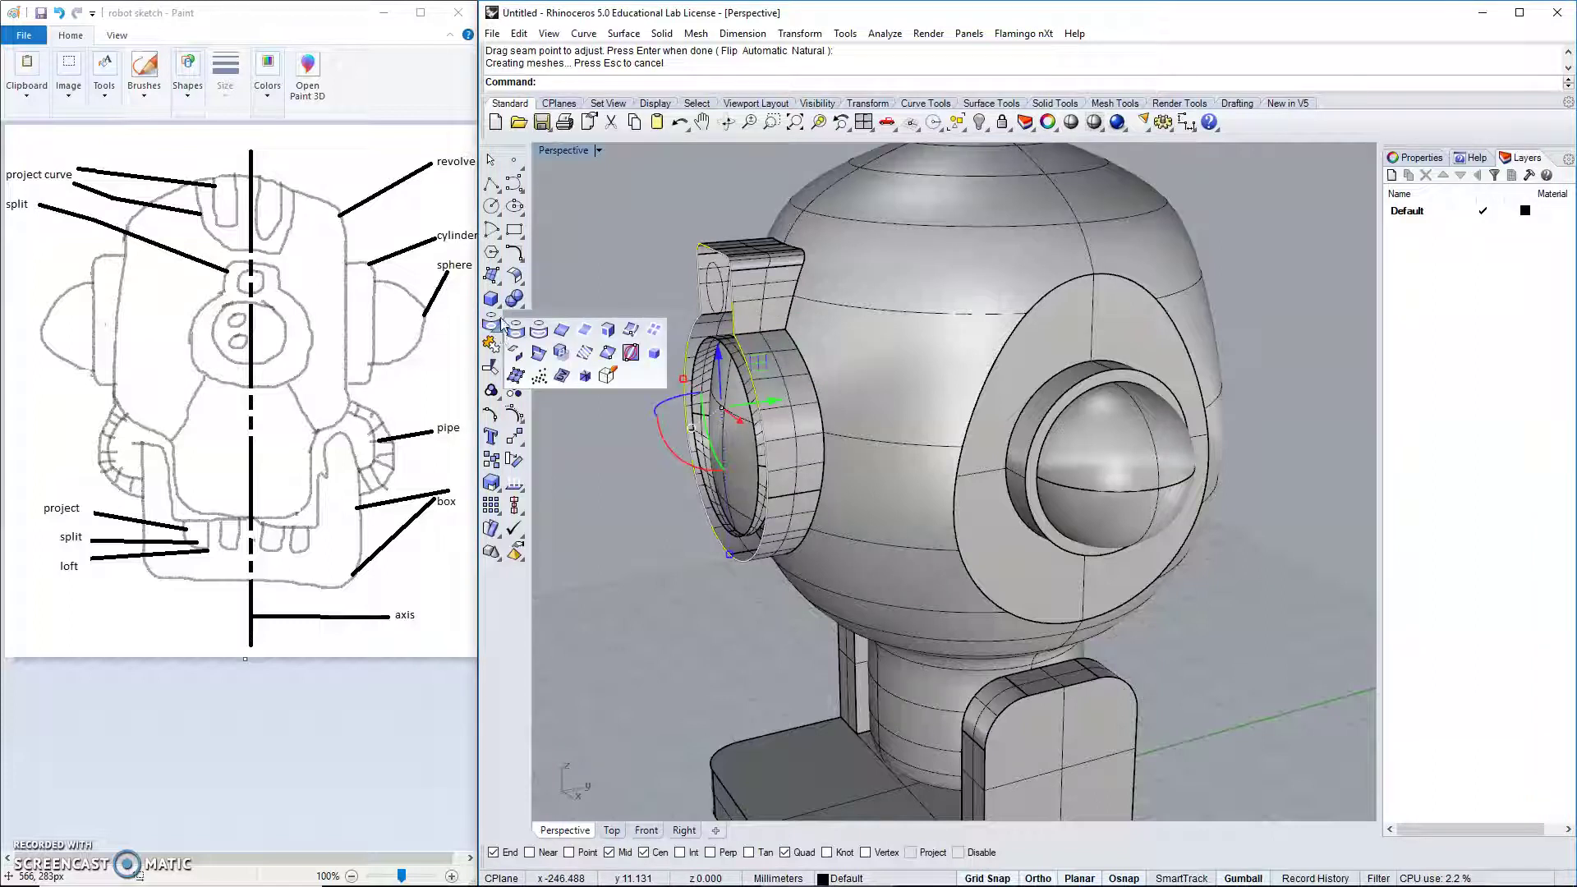
# Fill the bracket's front outline with a flat planar surface.
pyautogui.click(500, 283)
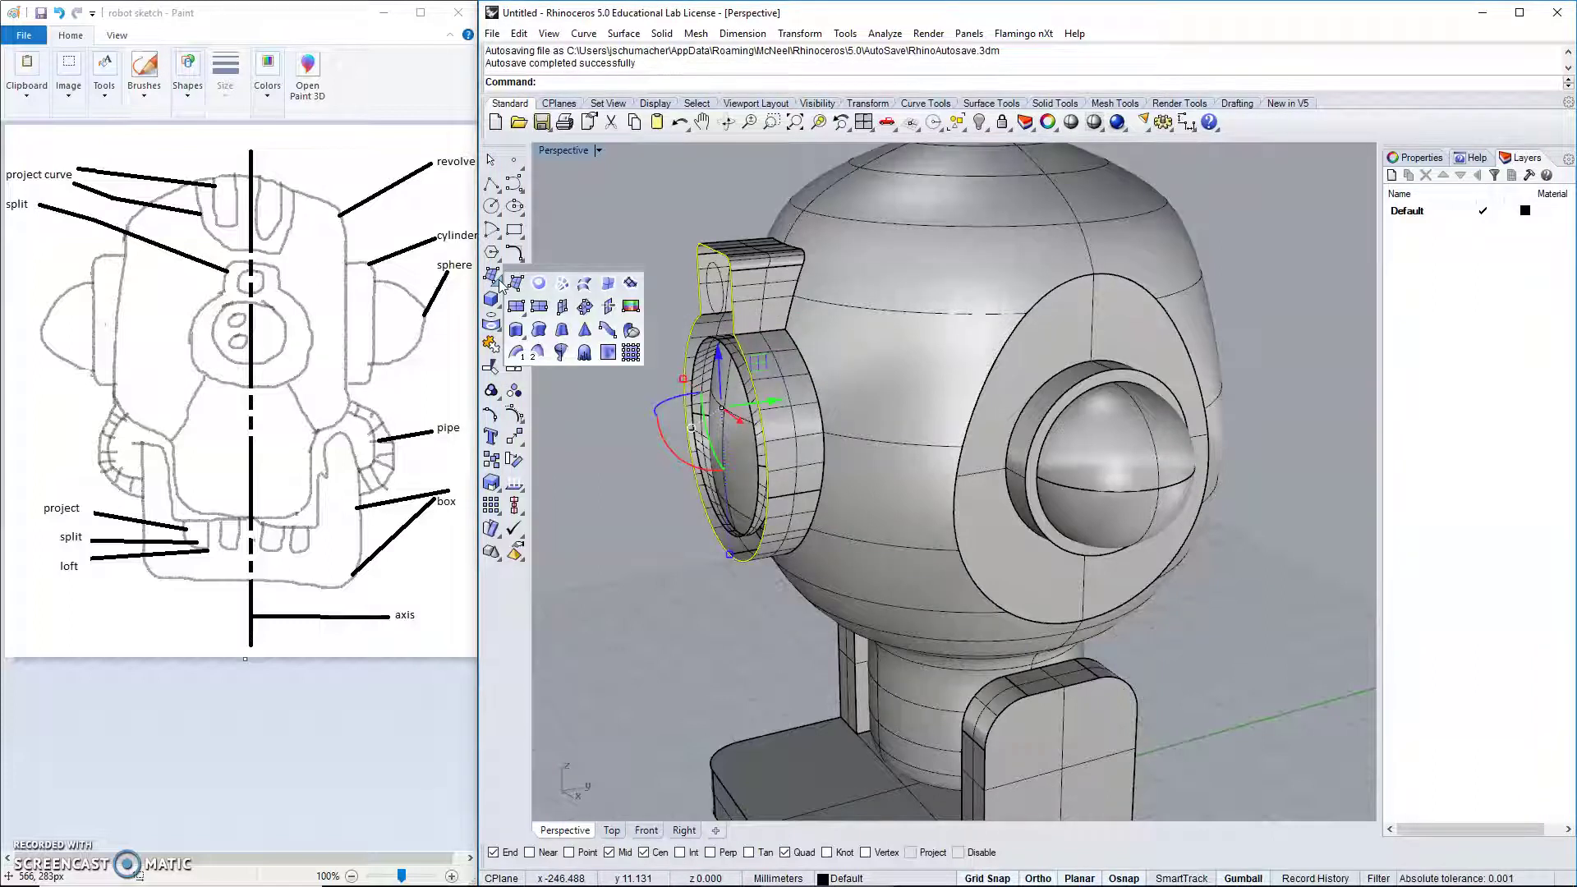
pyautogui.click(540, 284)
pyautogui.moveTo(599, 280); pyautogui.dragTo(663, 274, button='right')
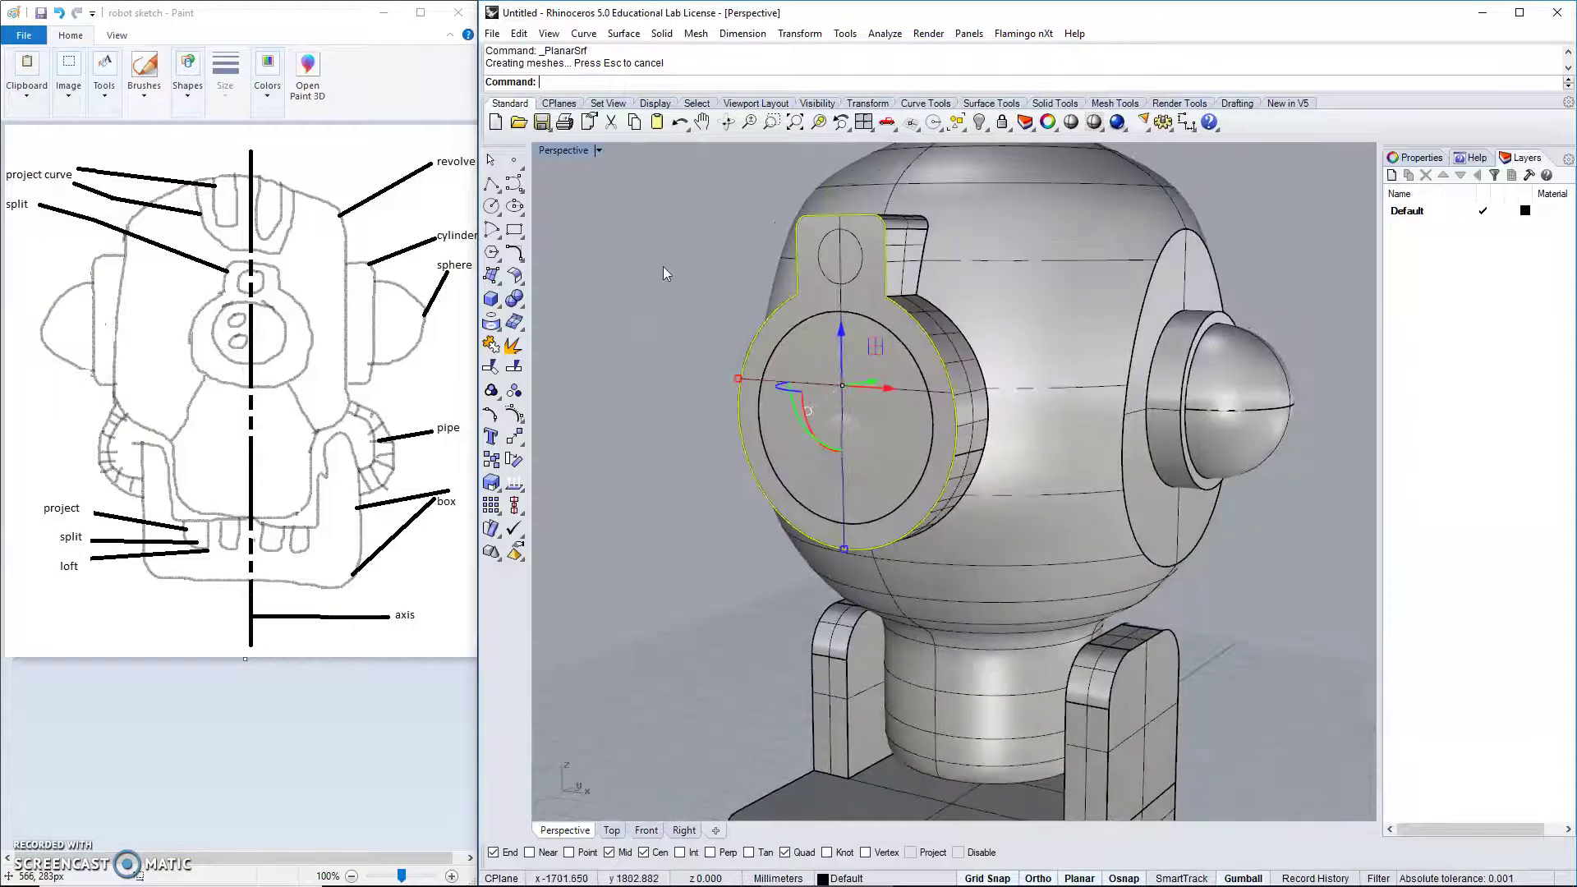
pyautogui.click(687, 340)
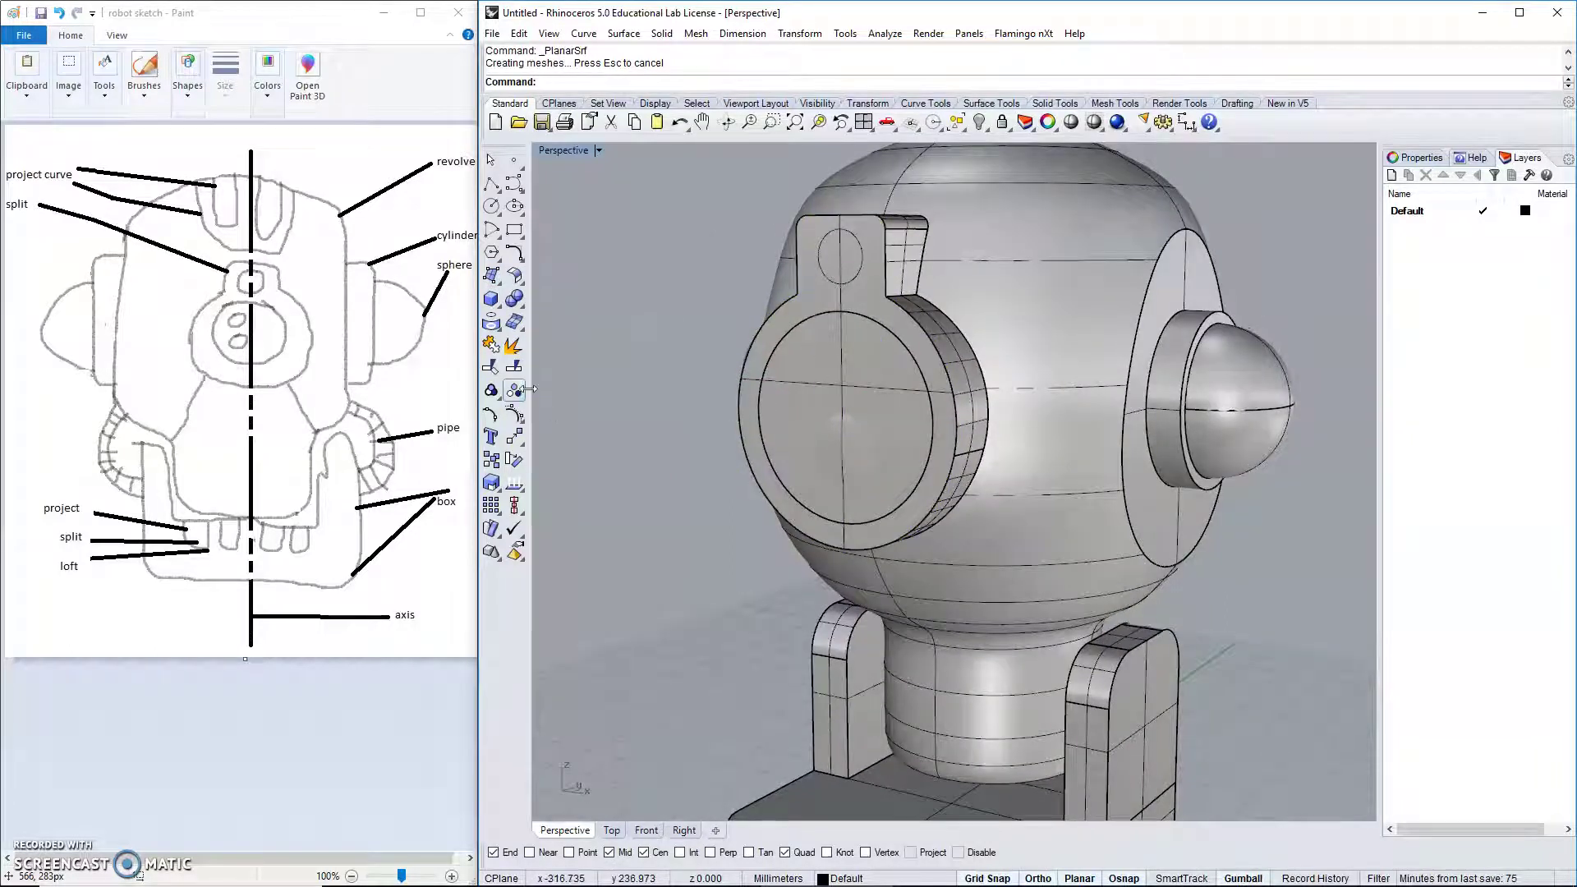
# Split the flat front face with the eye circle and delete the inner disk.
pyautogui.click(516, 348)
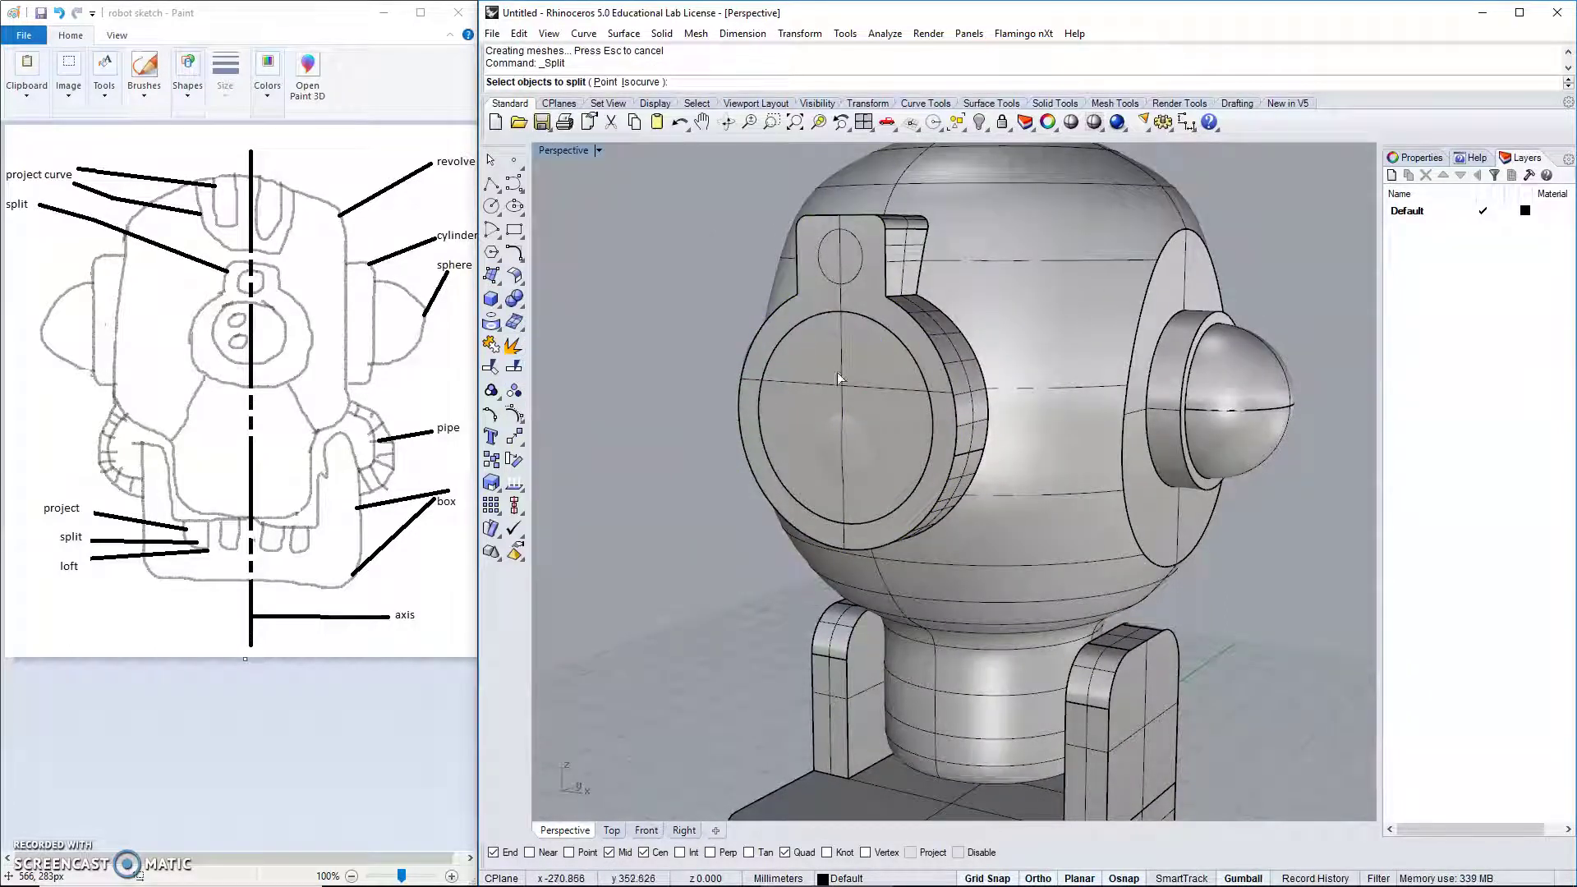
pyautogui.click(836, 372)
pyautogui.press('Return')
pyautogui.click(778, 347)
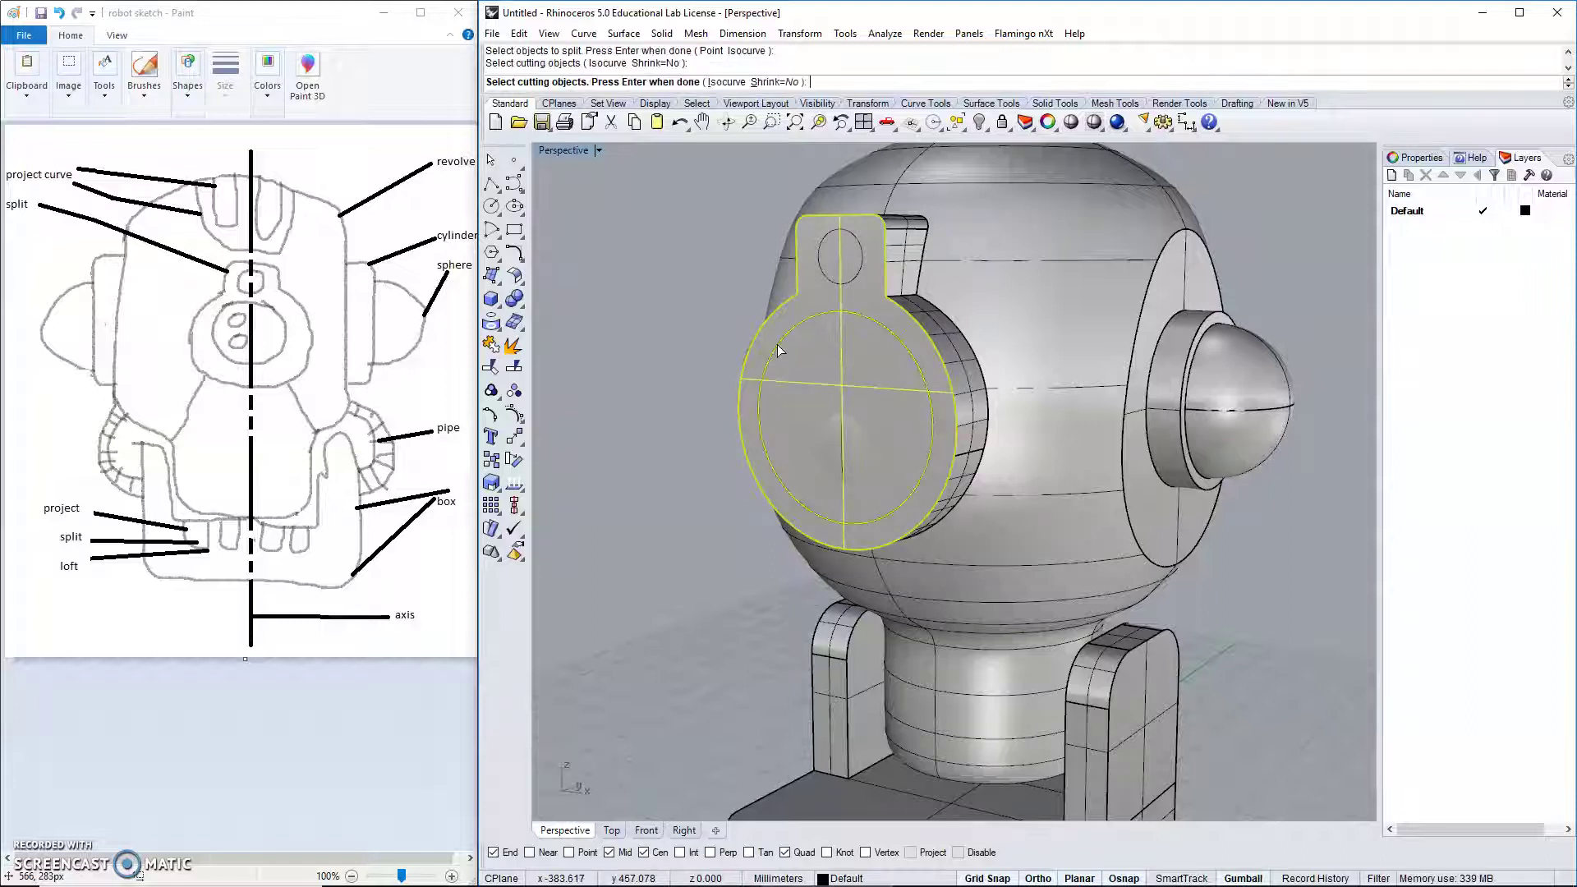
pyautogui.press('Return')
pyautogui.click(808, 363)
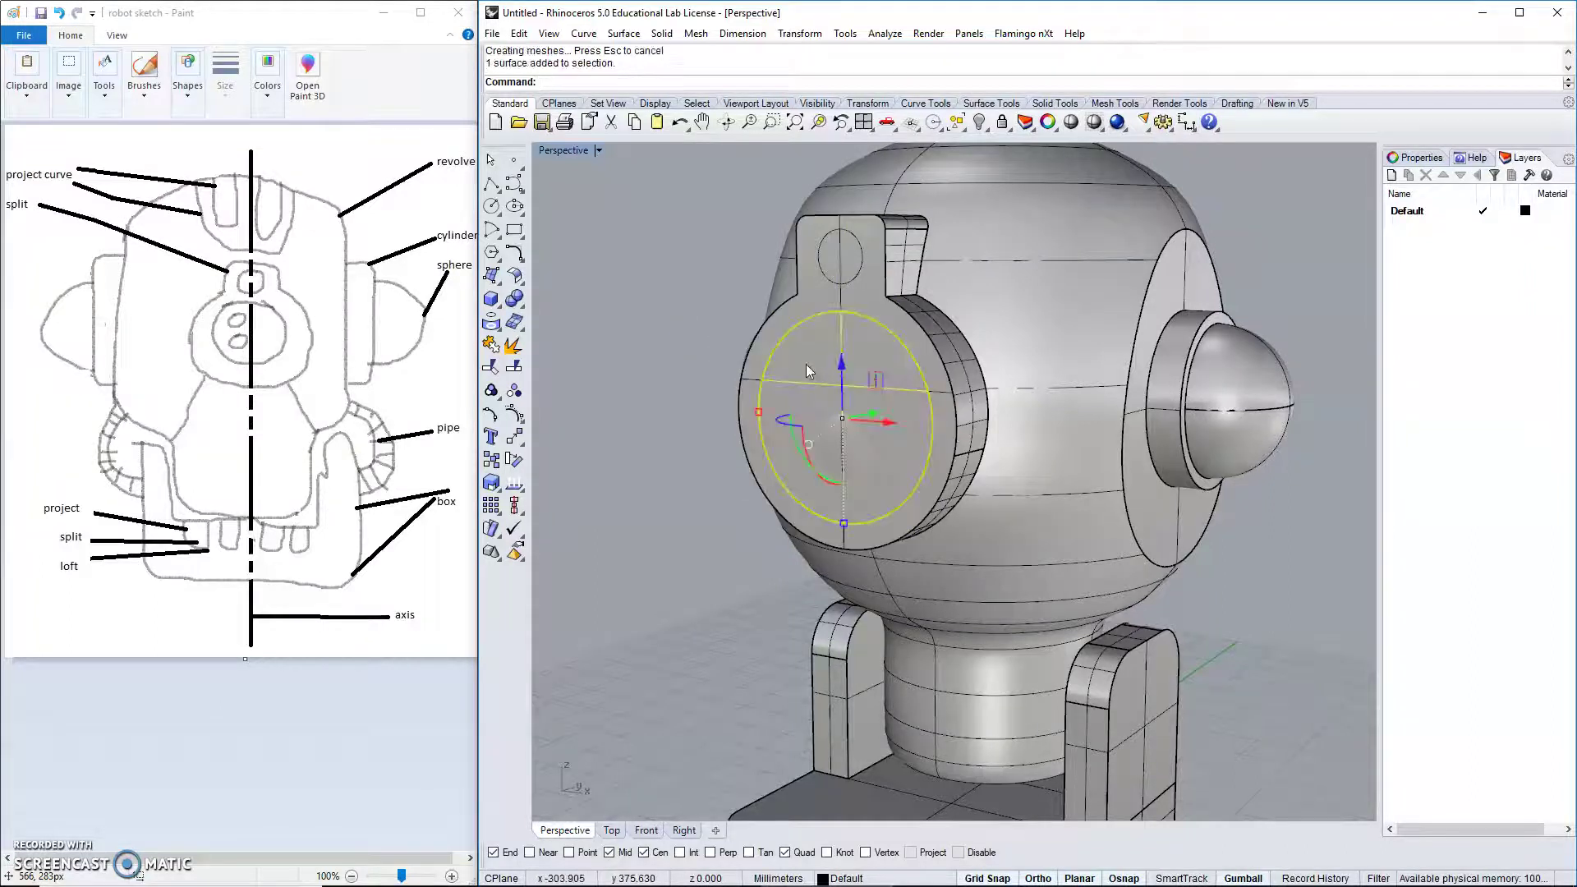
pyautogui.press('Delete')
pyautogui.moveTo(806, 363); pyautogui.dragTo(823, 417, button='right')
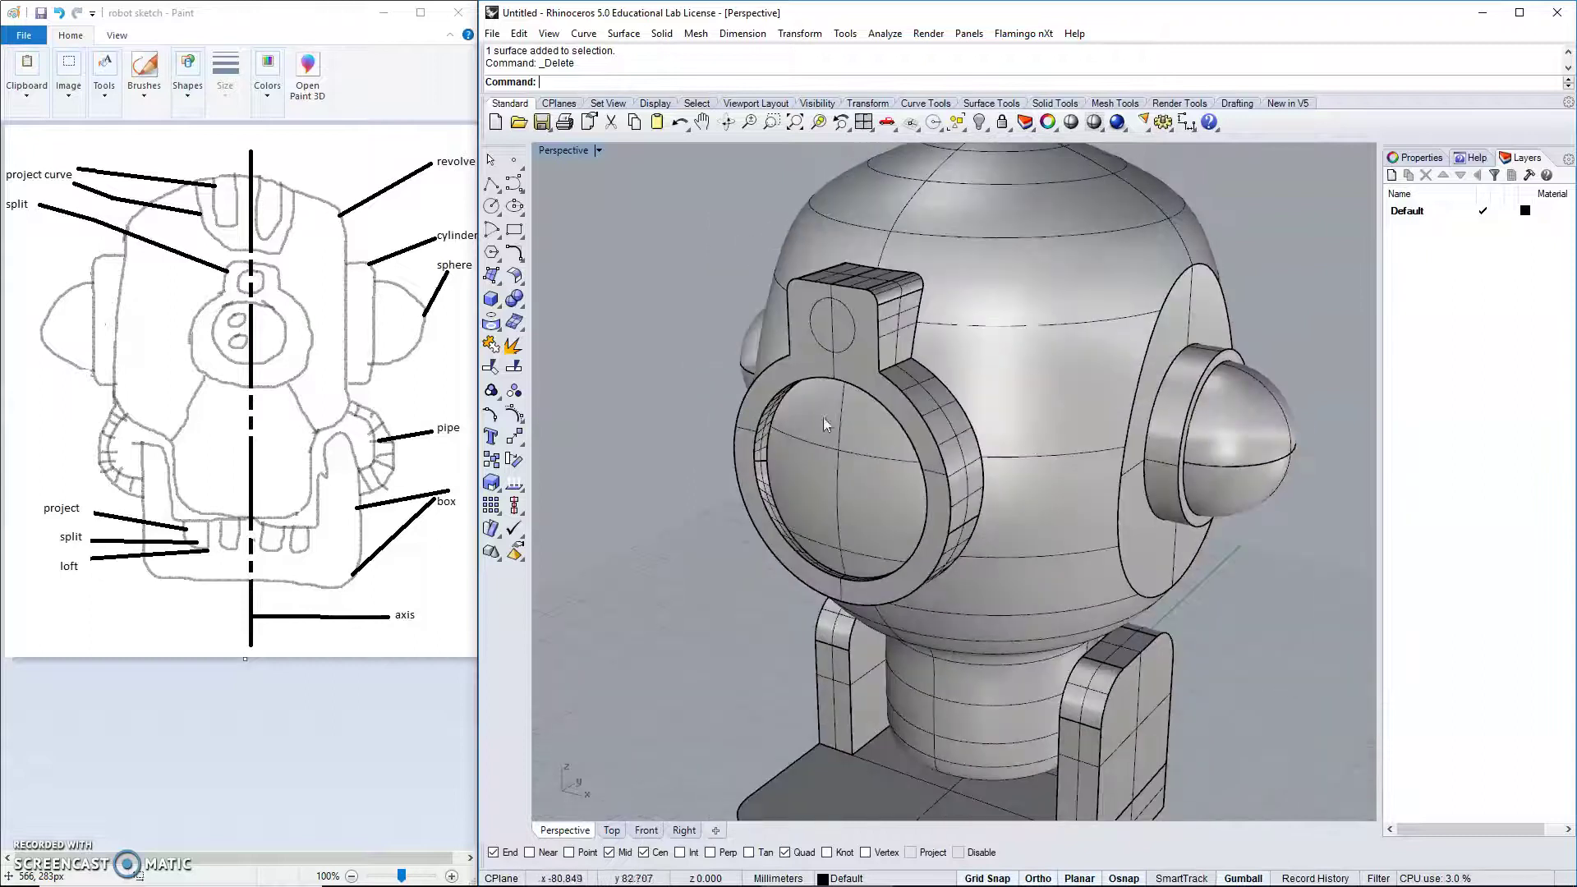
# Split the ring-and-tab with the tab's small circle and move the cut-out disc away.
pyautogui.click(514, 346)
pyautogui.click(807, 359)
pyautogui.press('Return')
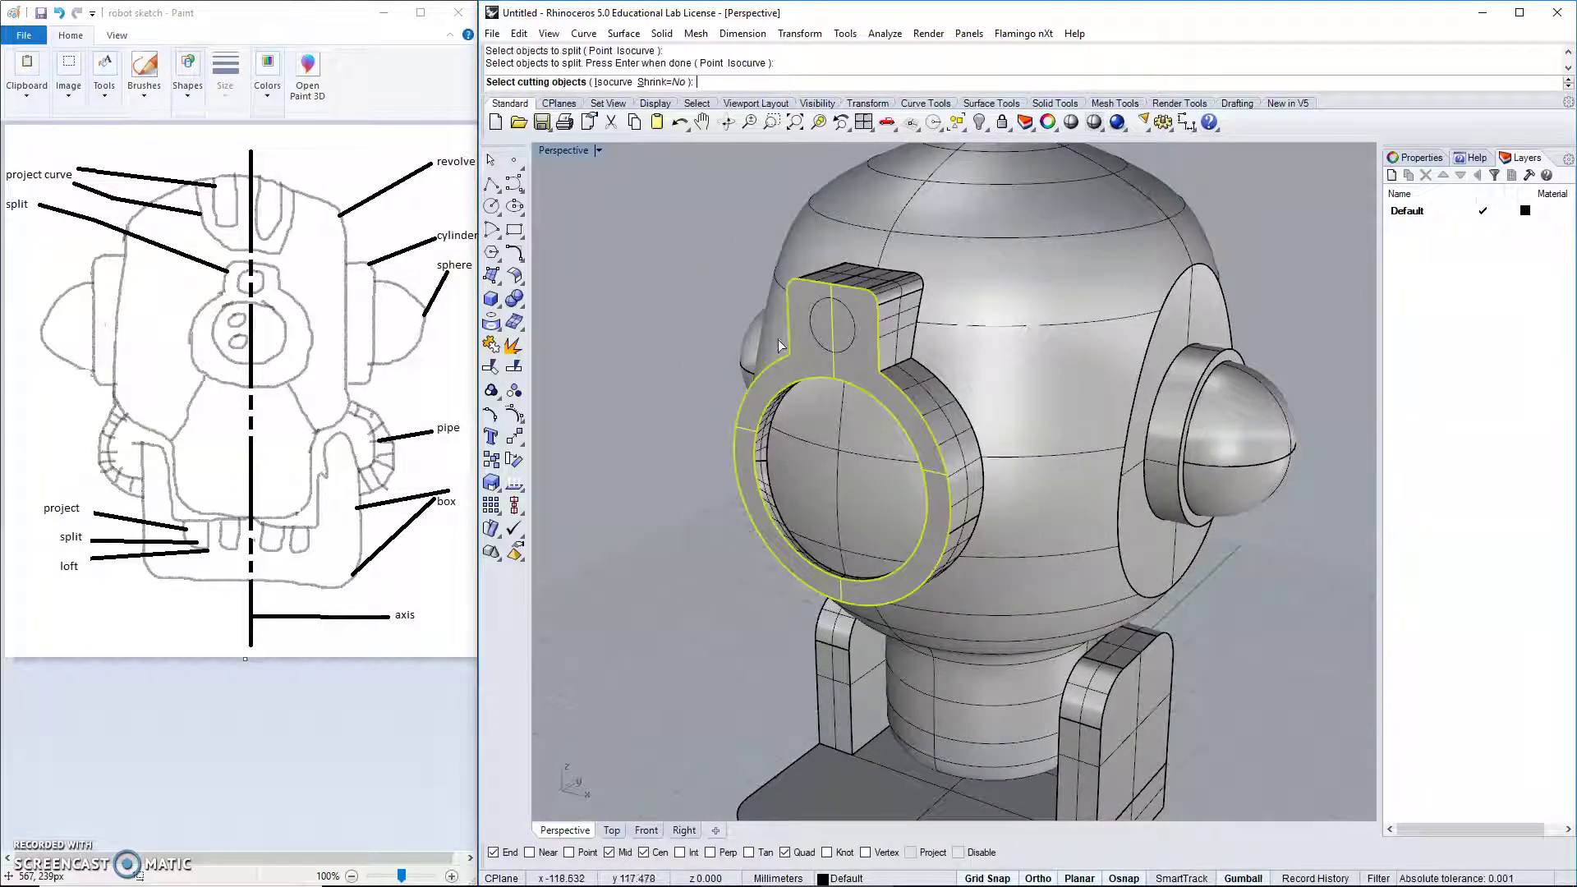
pyautogui.click(820, 342)
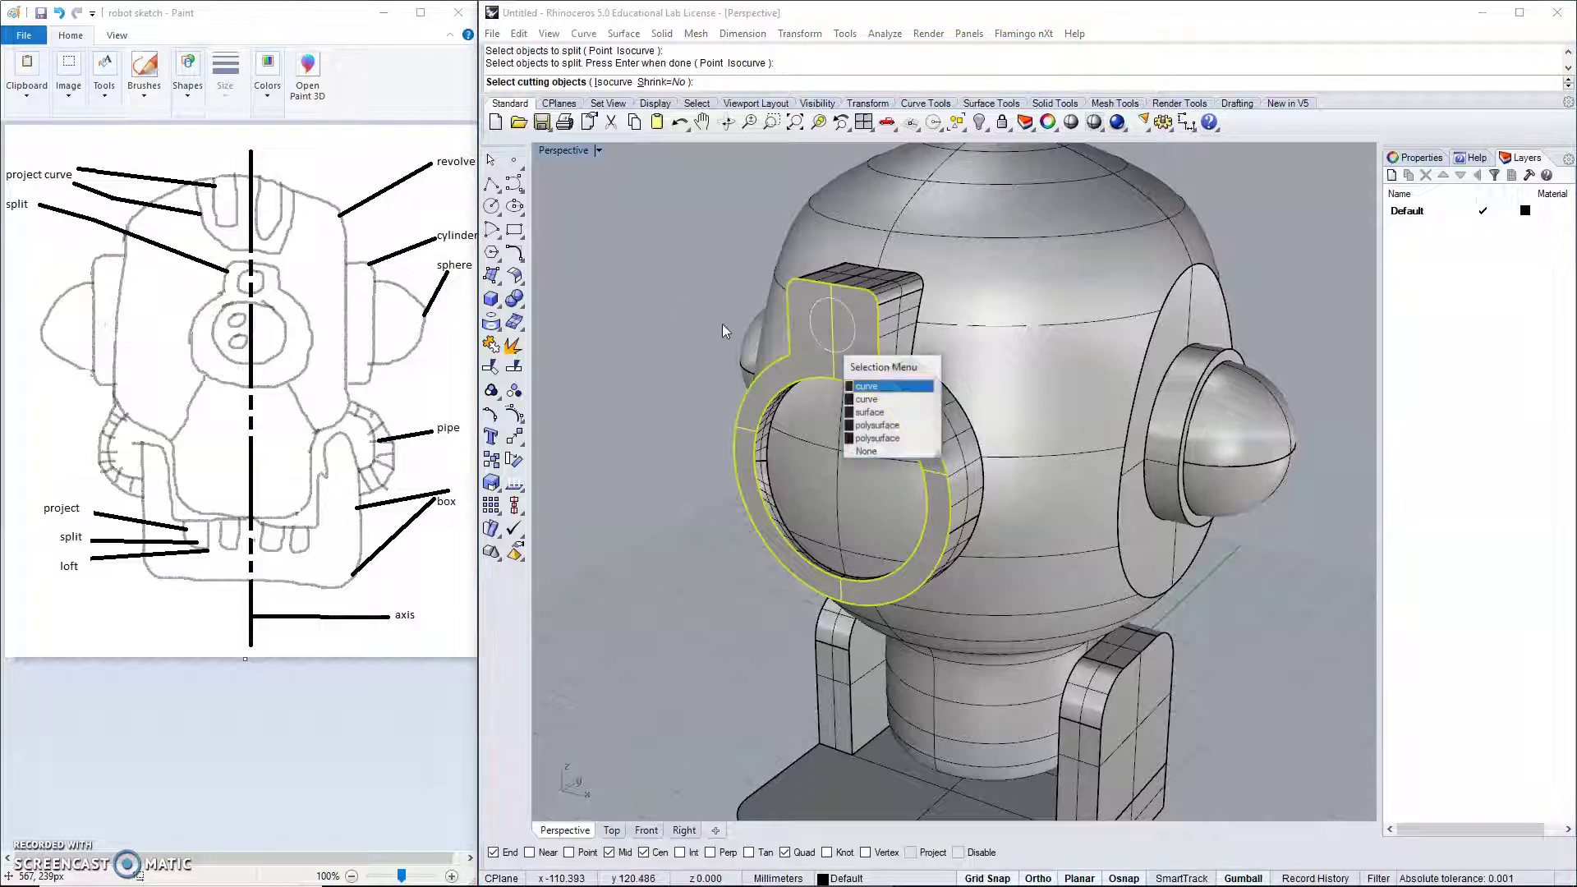
pyautogui.click(886, 388)
pyautogui.press('Return')
pyautogui.click(840, 338)
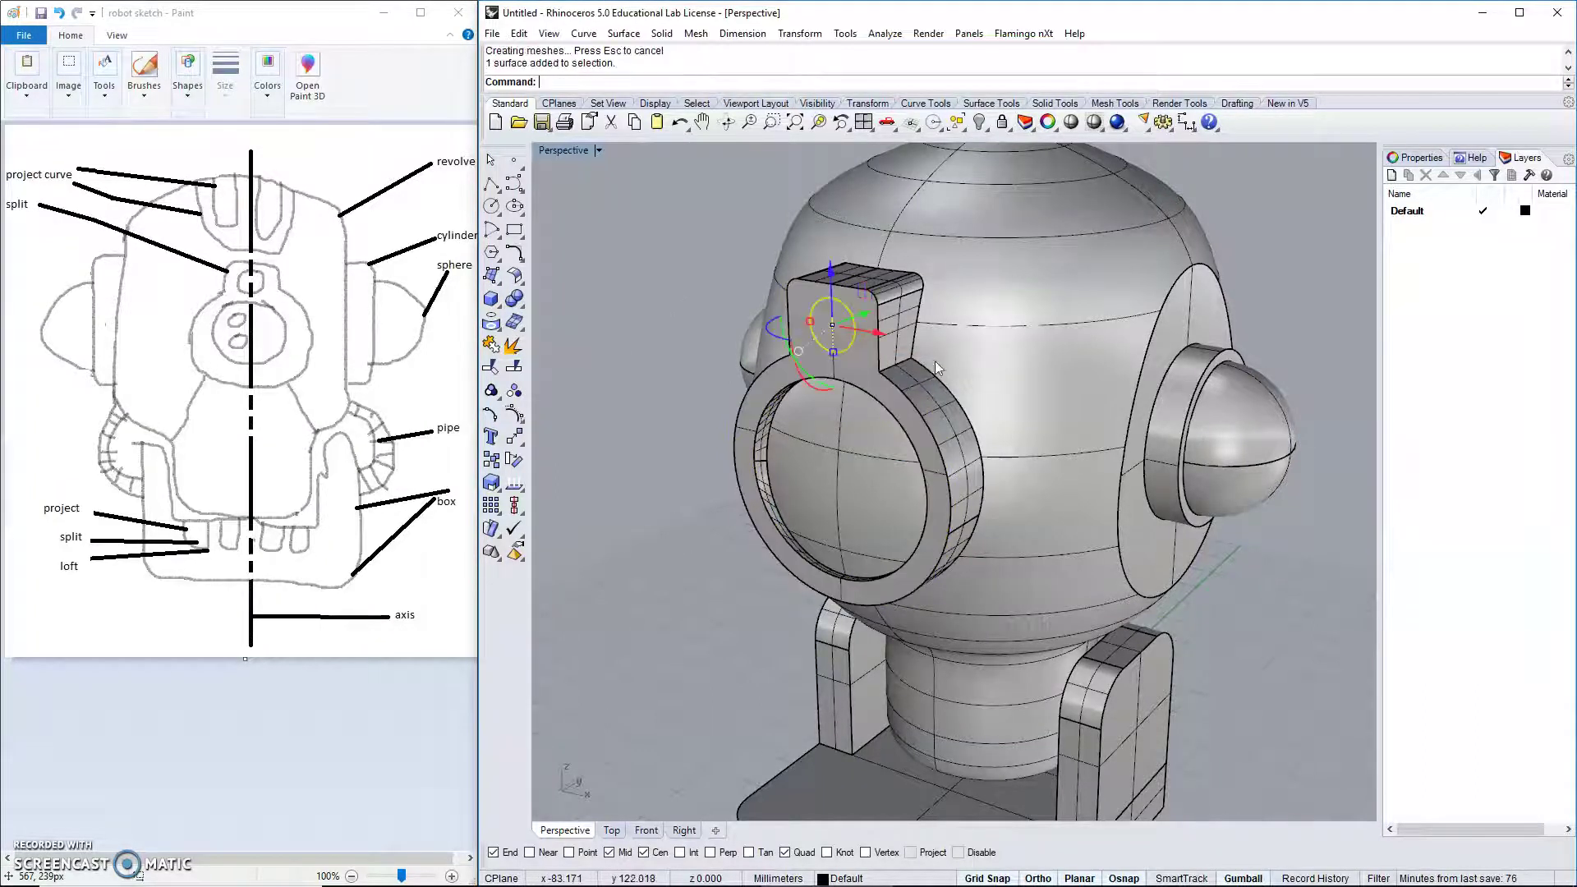
pyautogui.moveTo(935, 361); pyautogui.dragTo(771, 328, button='right')
pyautogui.moveTo(777, 345); pyautogui.dragTo(795, 343)
pyautogui.click(604, 298)
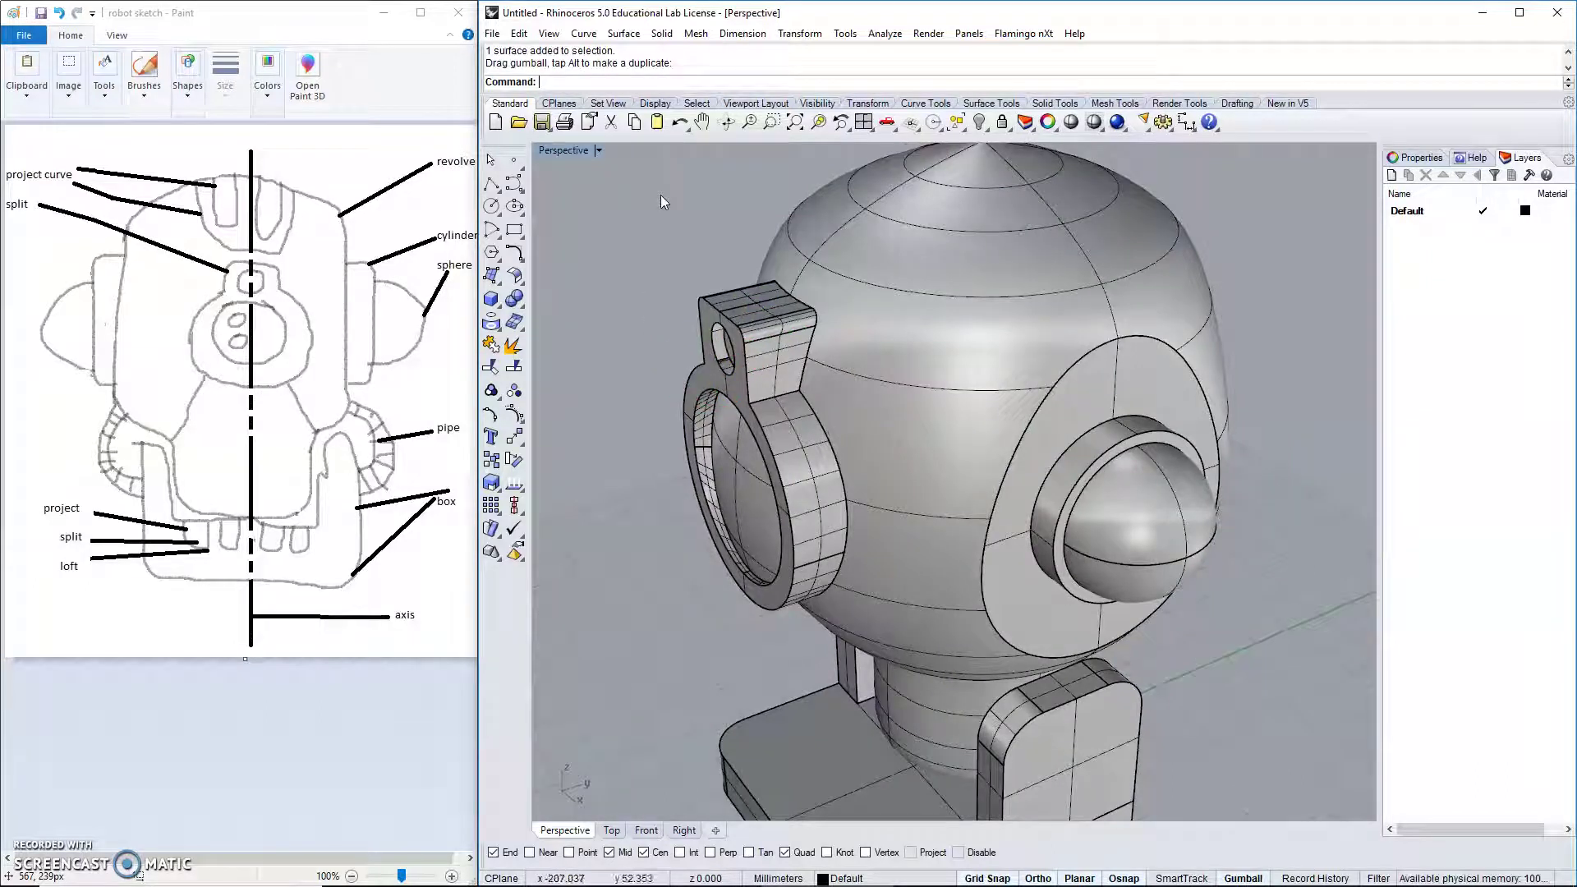
pyautogui.click(623, 33)
# Loft a wall from the tab hole's edge, accepting the Loft Options, to line the hole.
pyautogui.click(649, 72)
pyautogui.moveTo(657, 247); pyautogui.dragTo(680, 318, button='right')
pyautogui.scroll(5, 756, 249)
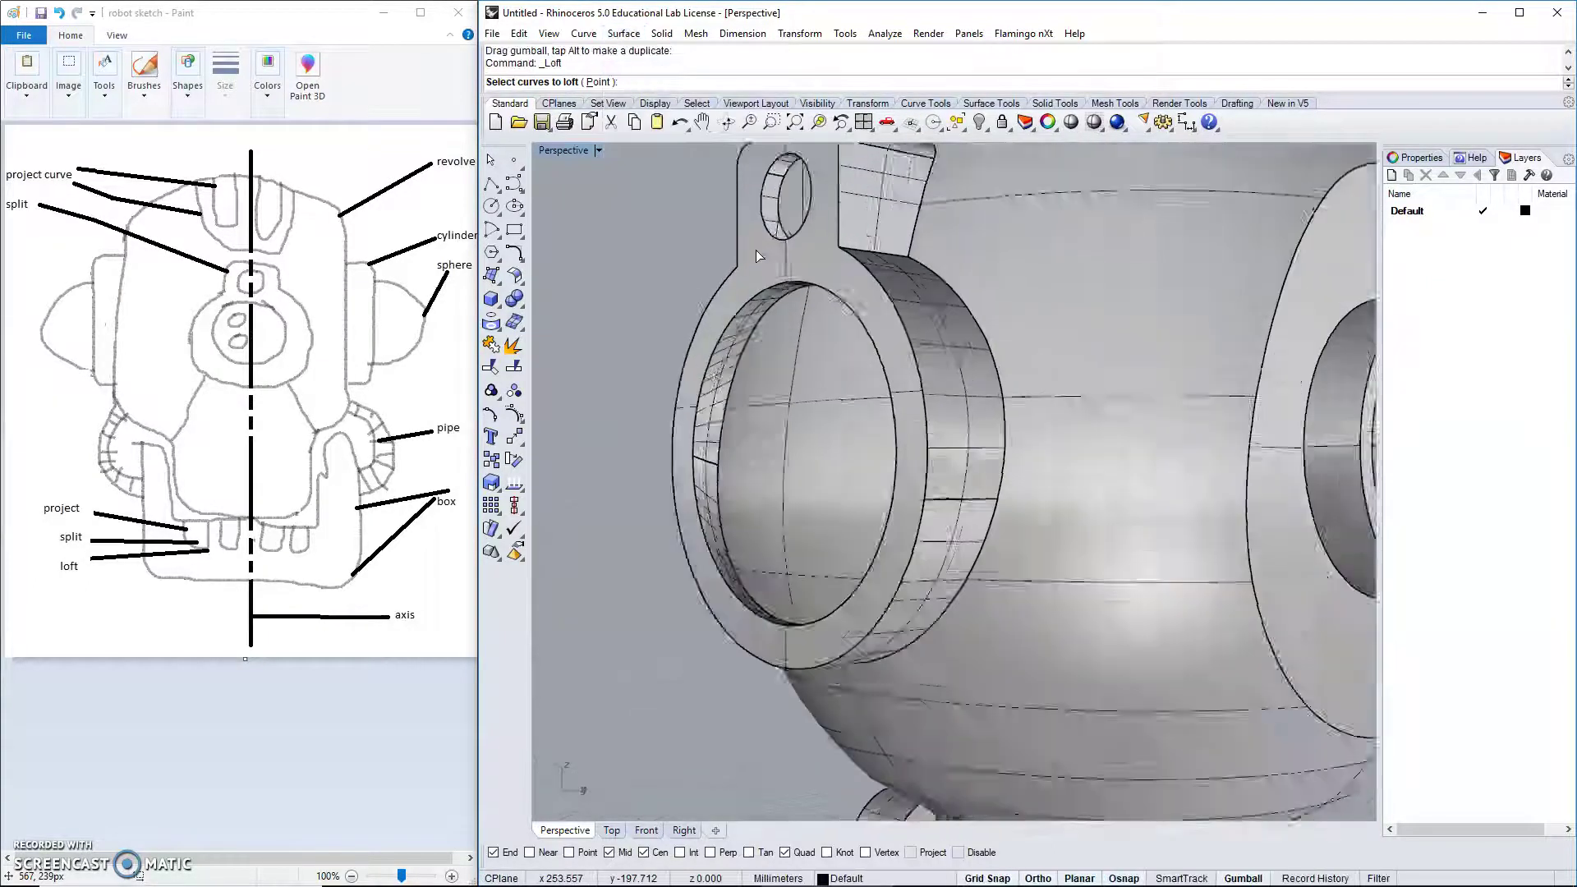
pyautogui.click(778, 237)
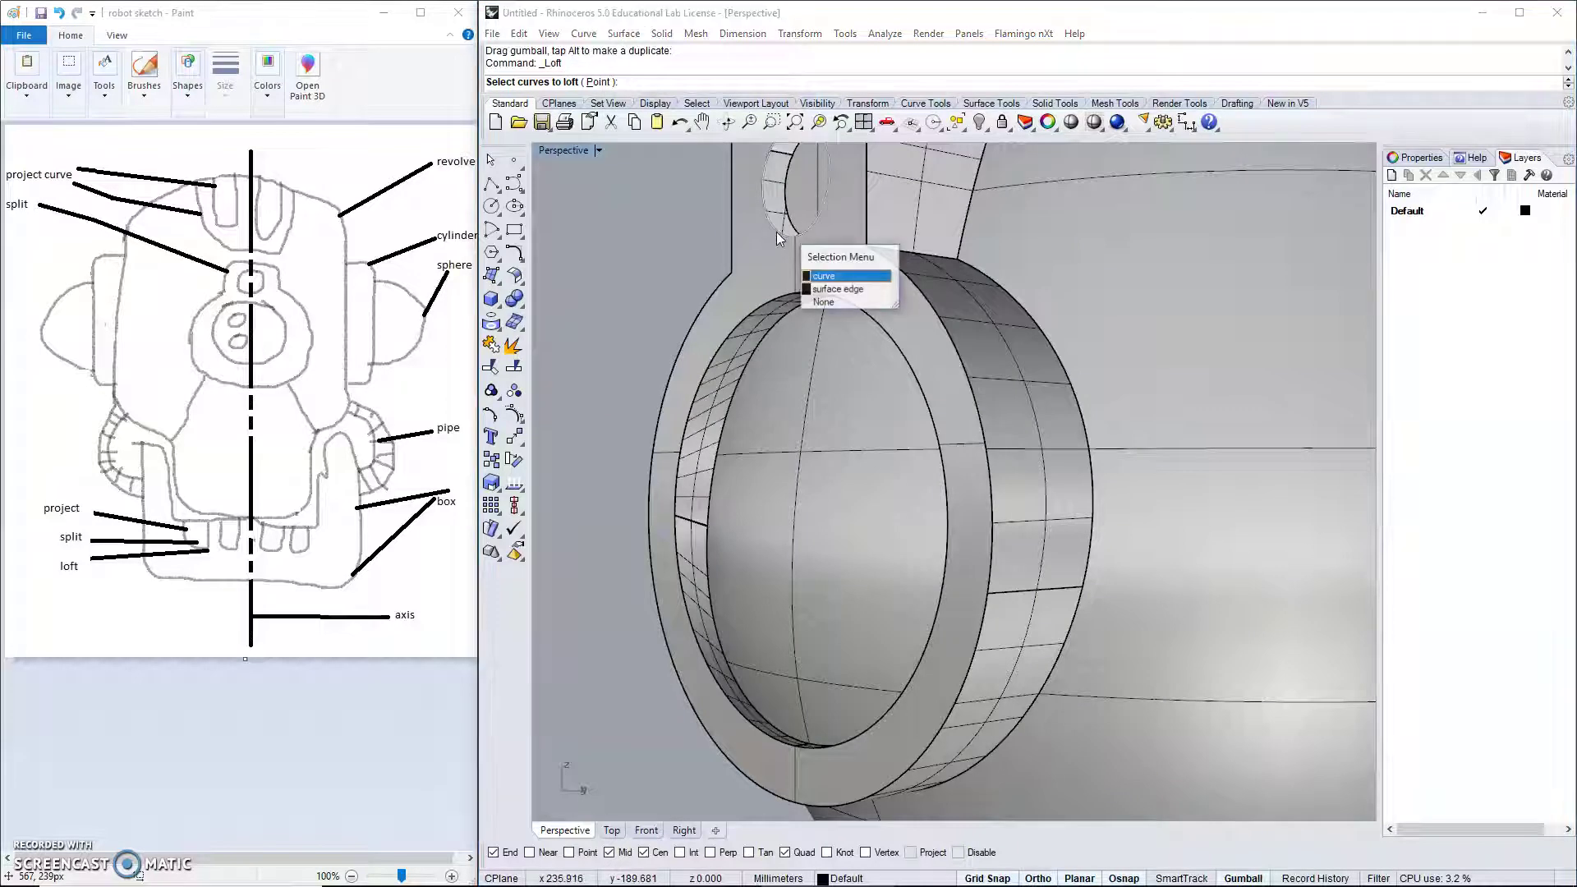
pyautogui.click(825, 284)
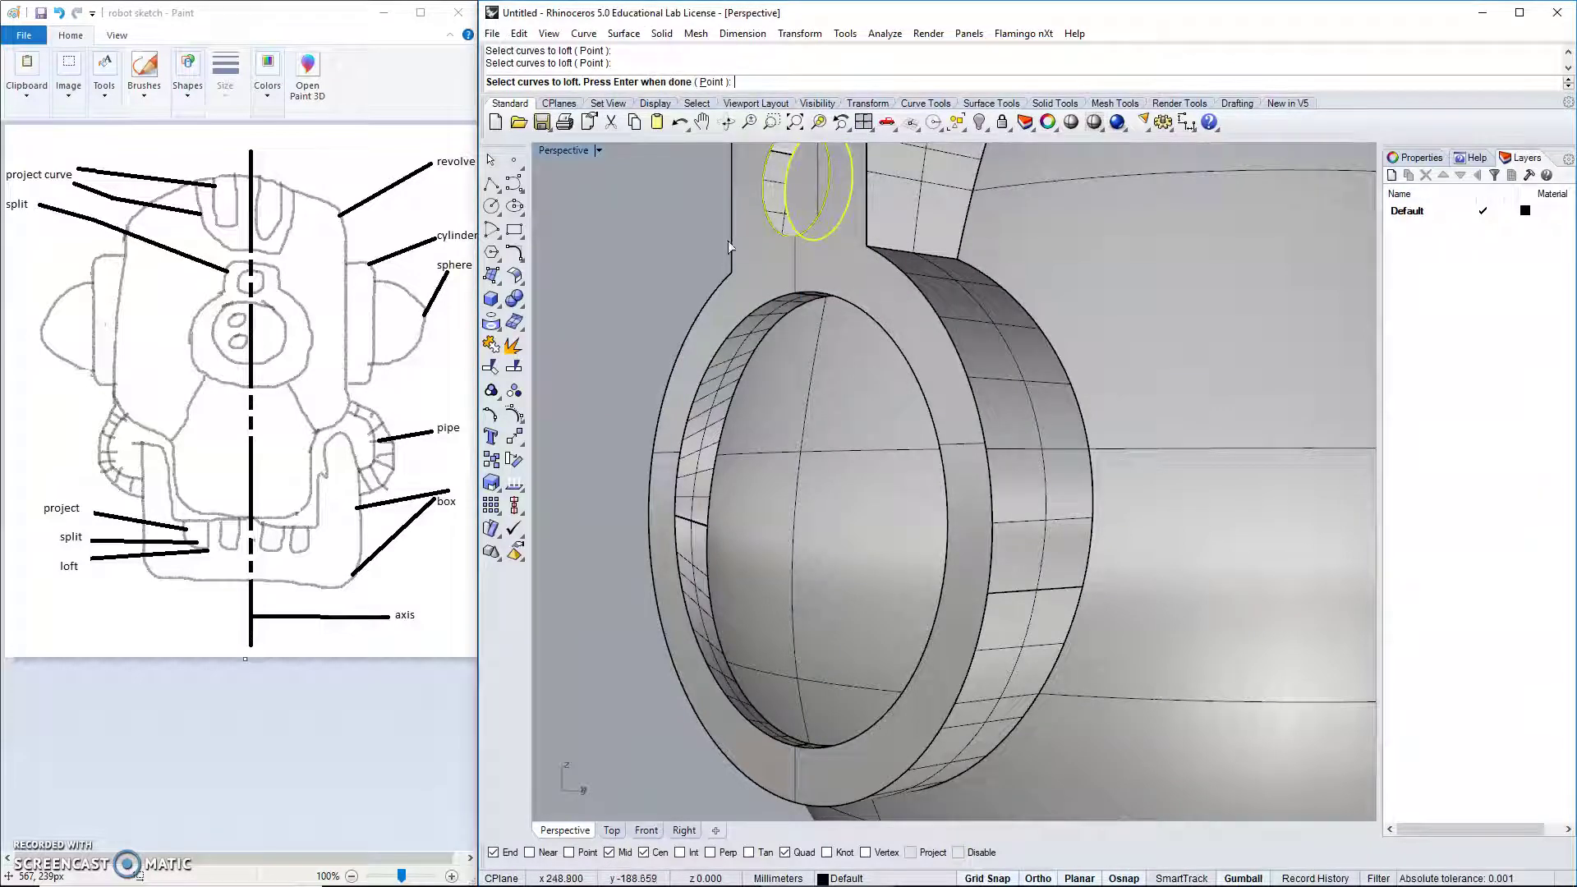
pyautogui.press('Return')
pyautogui.press('Return')
pyautogui.moveTo(630, 240); pyautogui.dragTo(648, 323, button='right')
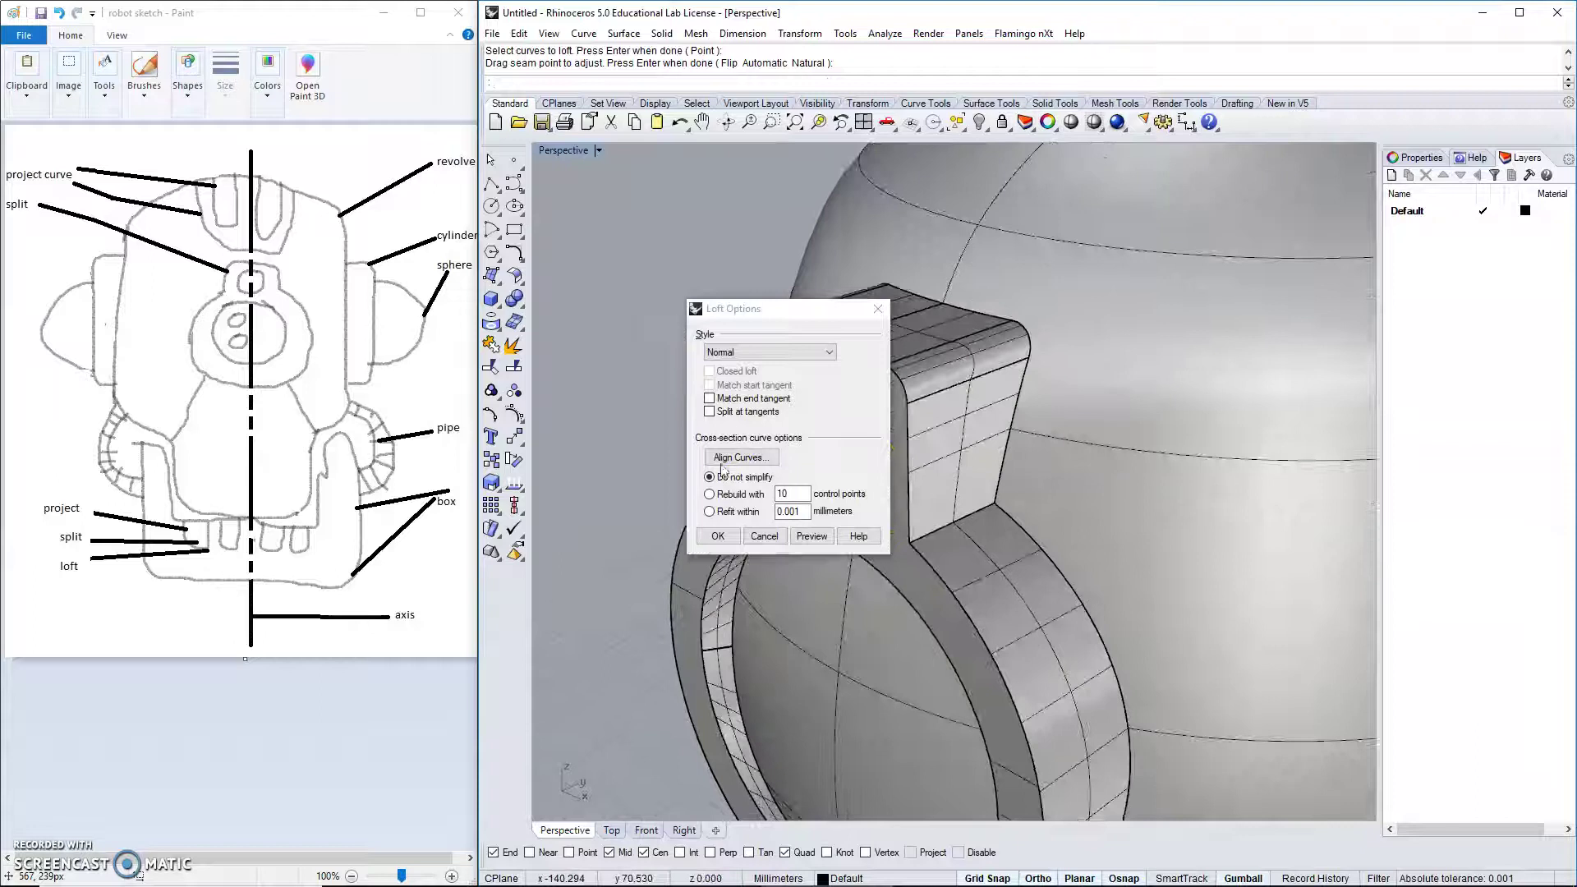
pyautogui.click(718, 535)
pyautogui.scroll(-5, 612, 411)
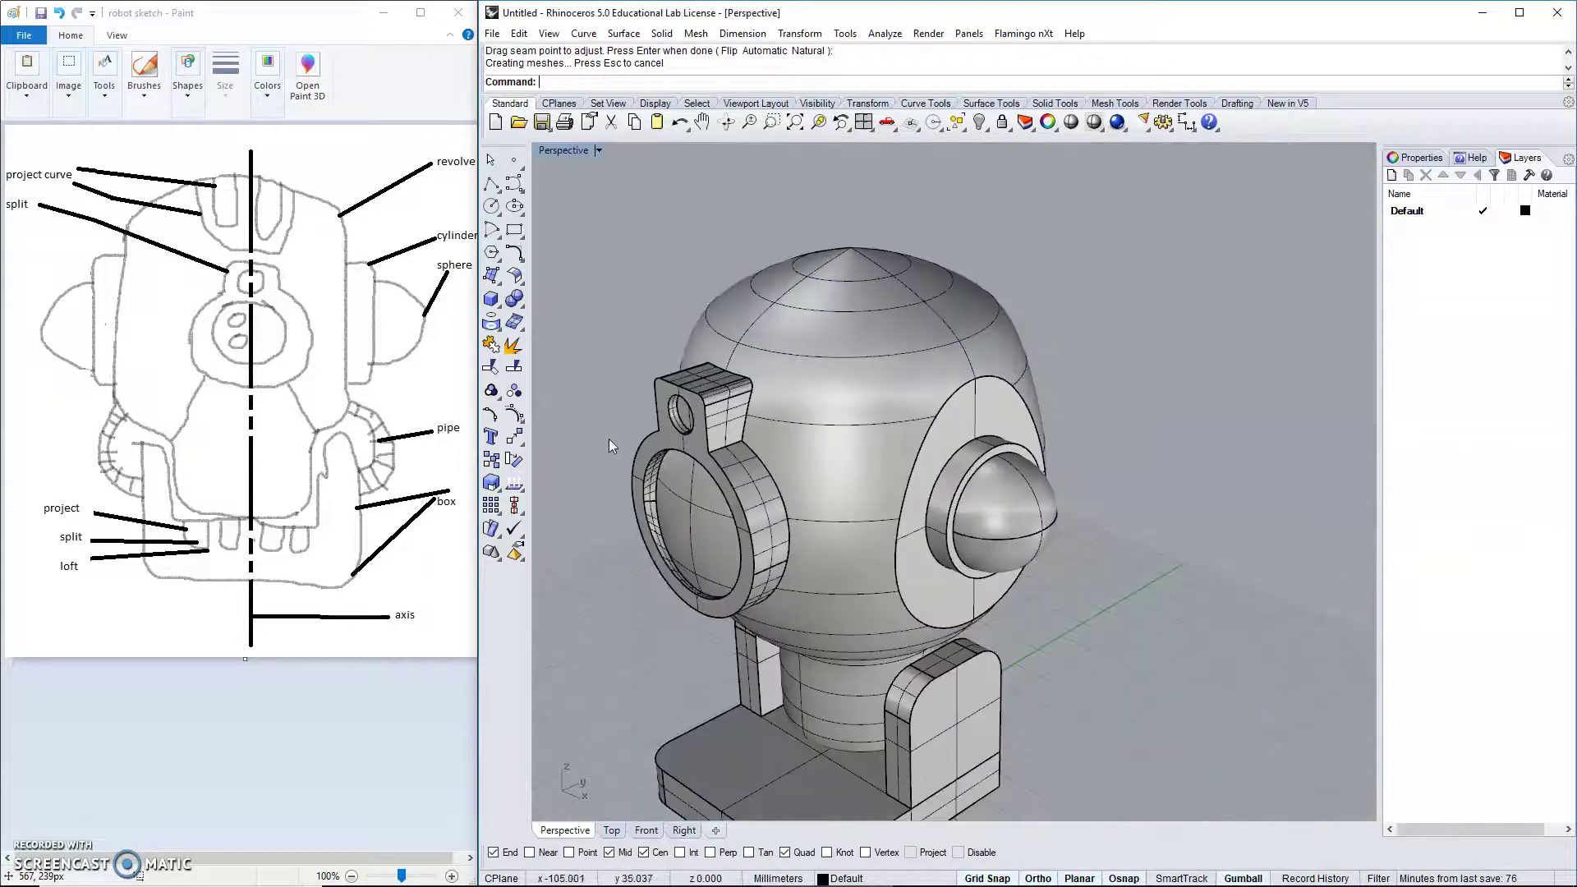
pyautogui.moveTo(609, 439); pyautogui.dragTo(690, 325, button='right')
pyautogui.scroll(5, 575, 345)
# Join the eye rim's inner wall surface with the ring surface.
pyautogui.click(492, 345)
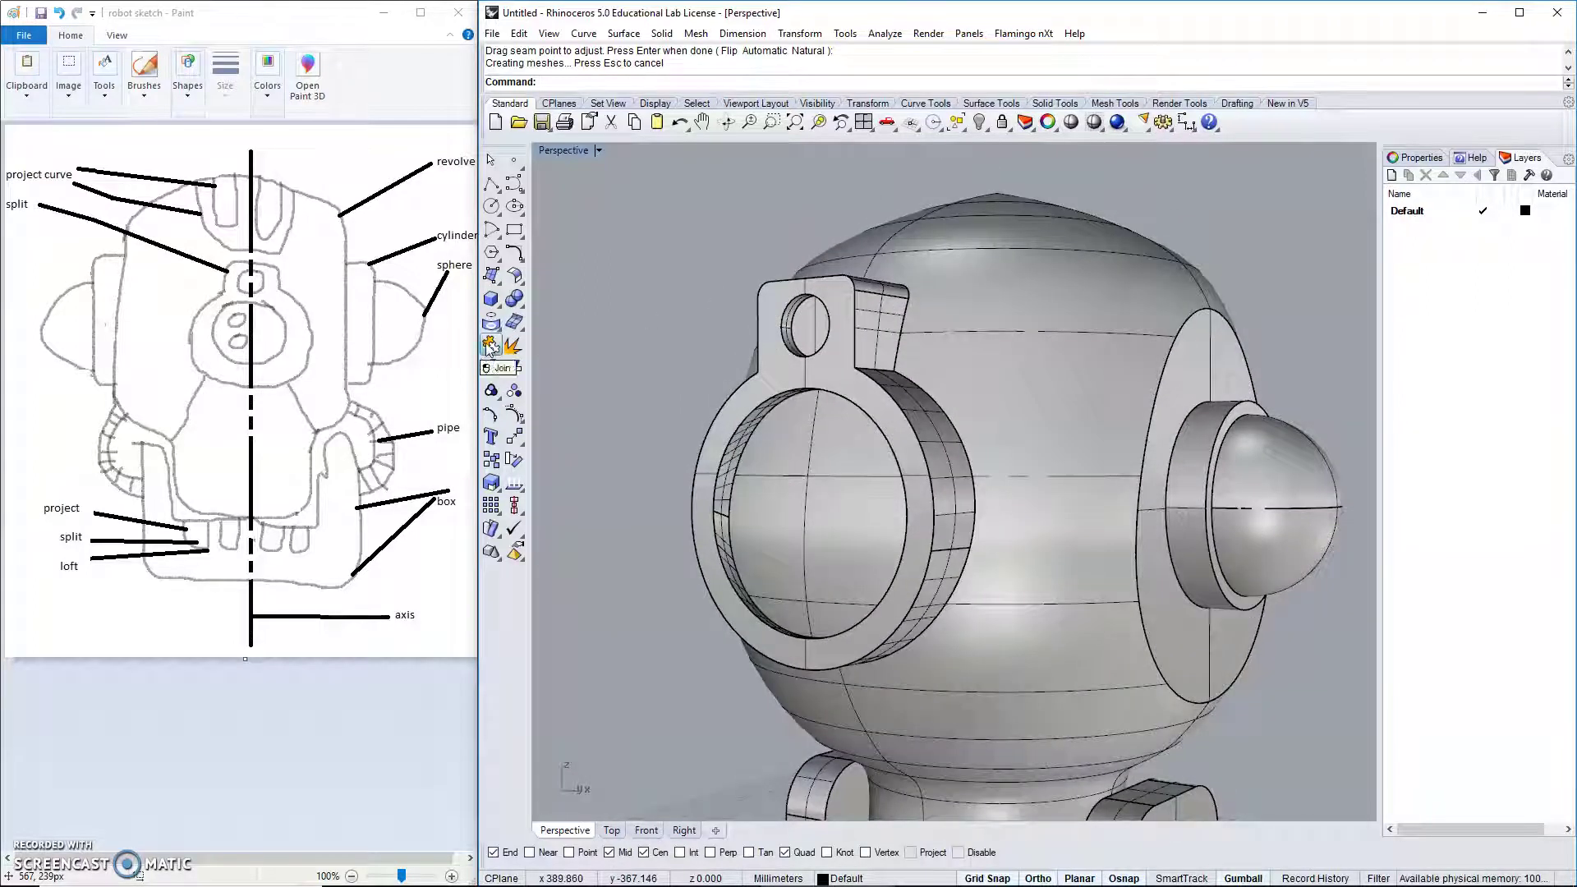
pyautogui.click(723, 507)
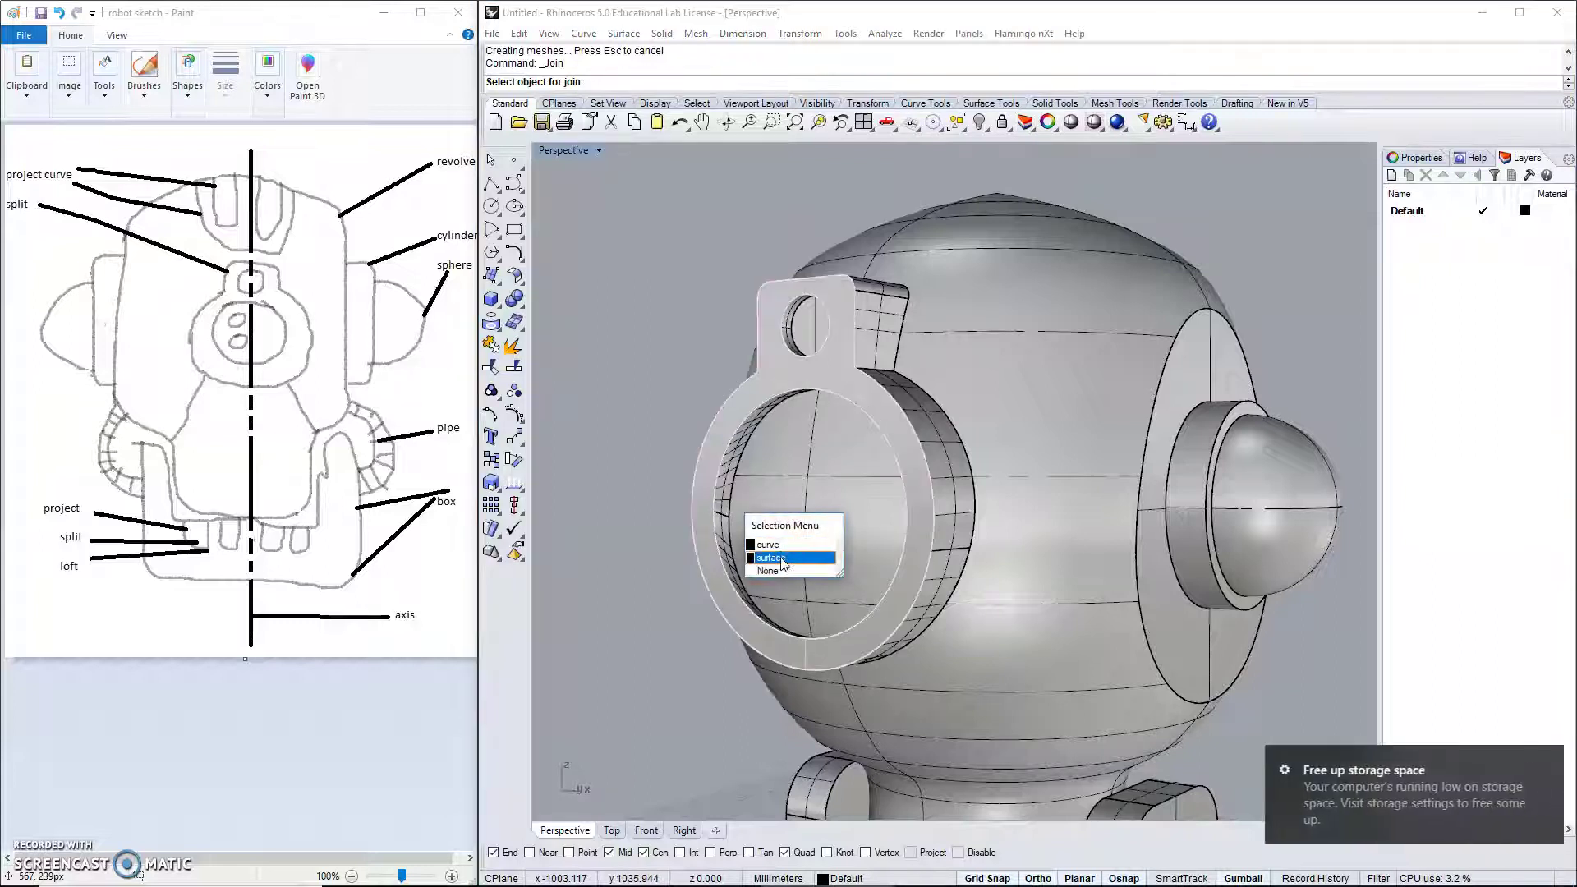
pyautogui.click(781, 558)
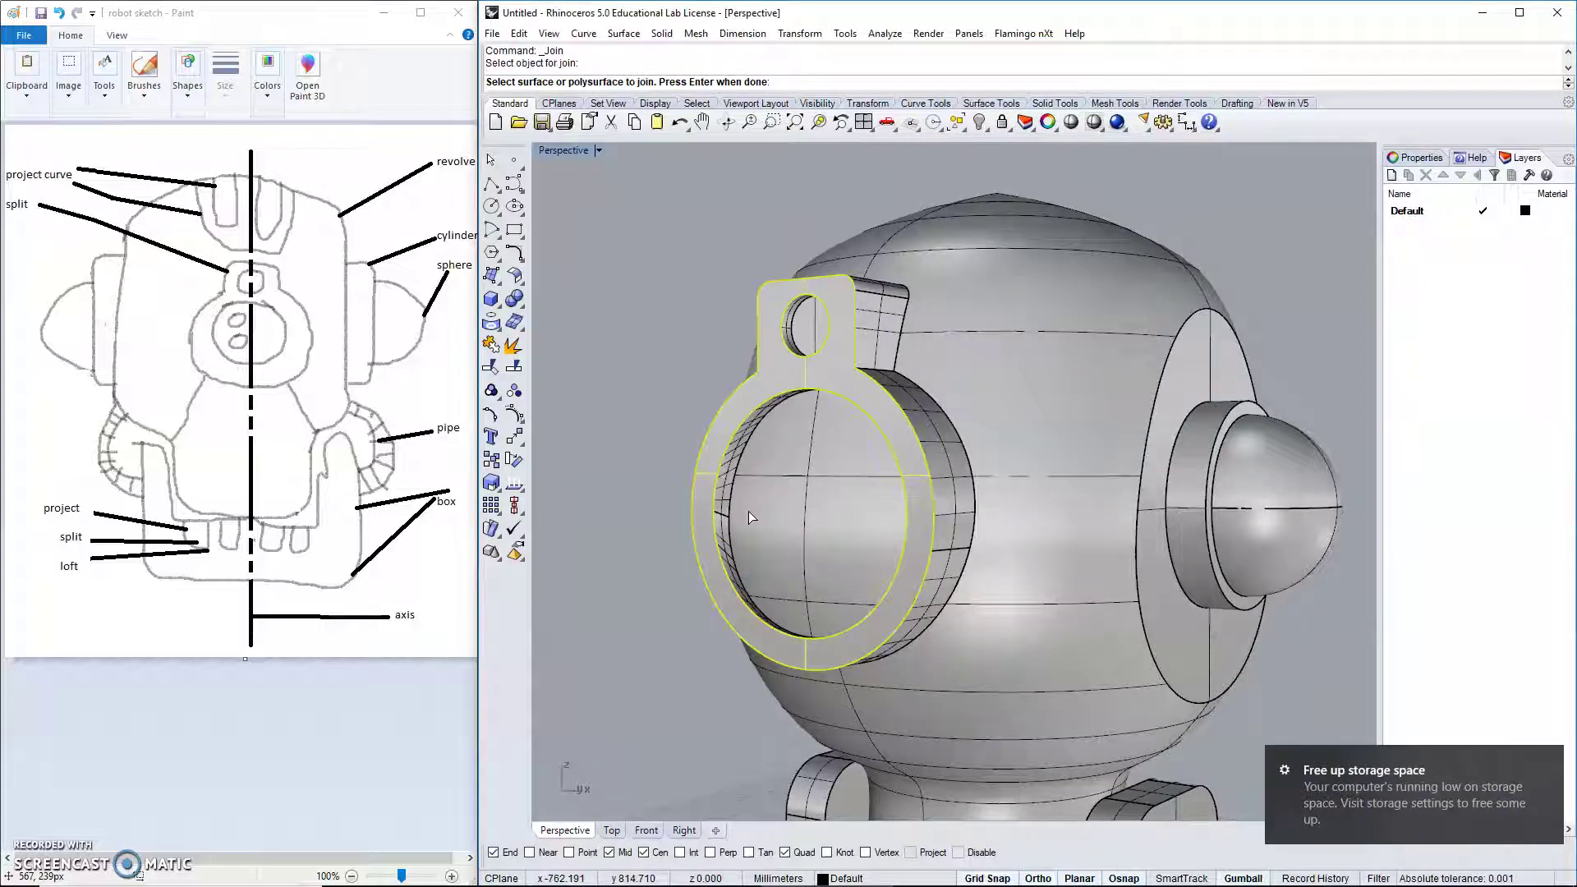
pyautogui.scroll(5, 741, 506)
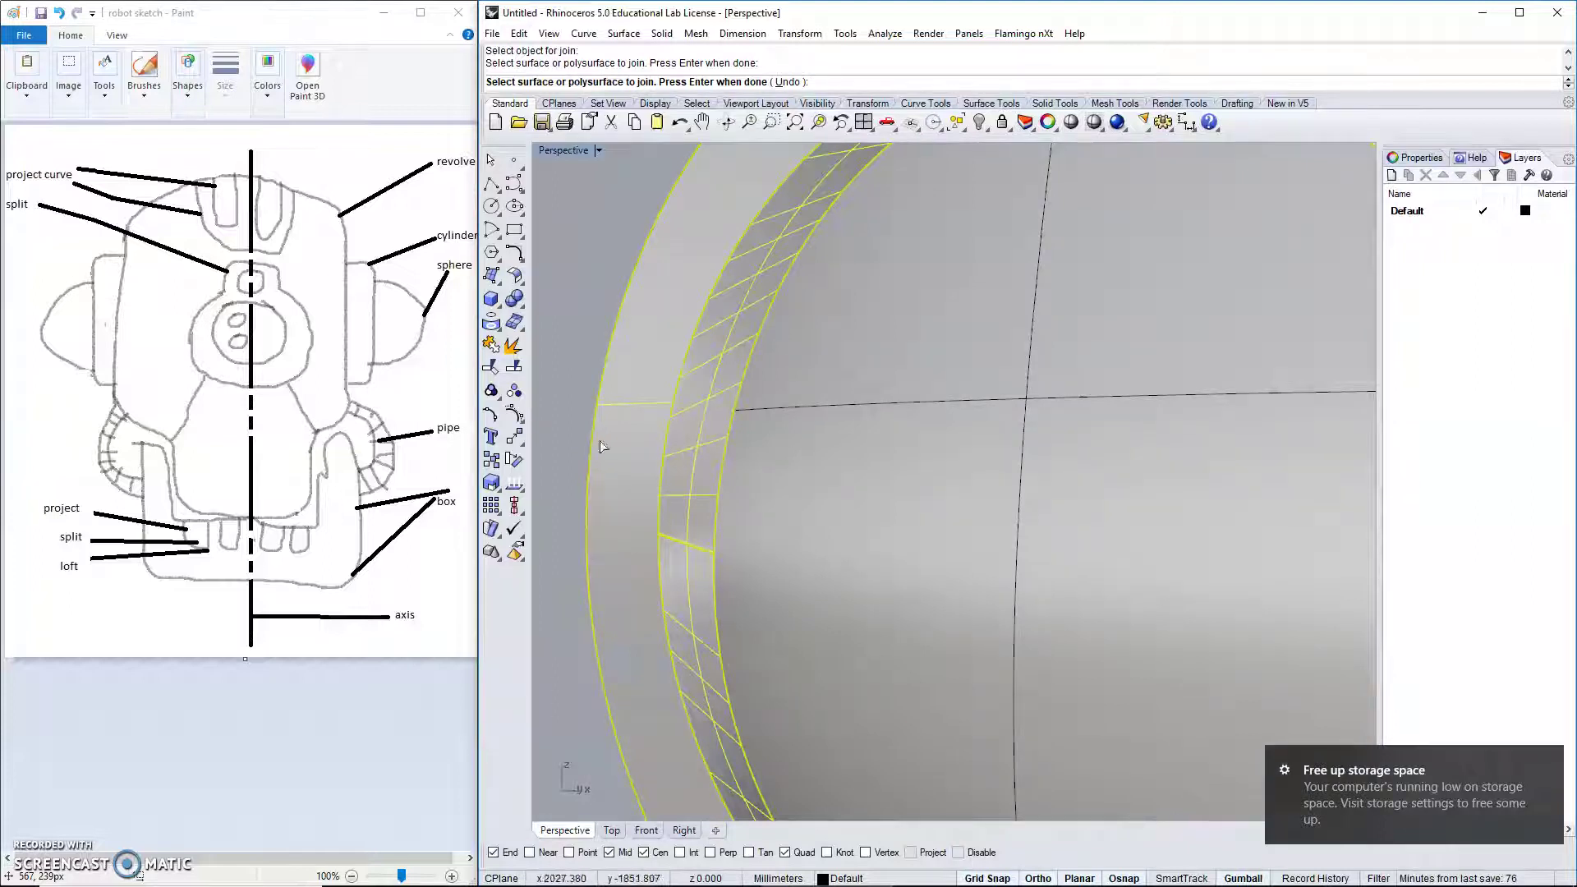
pyautogui.rightClick(575, 246)
pyautogui.scroll(-10, 722, 341)
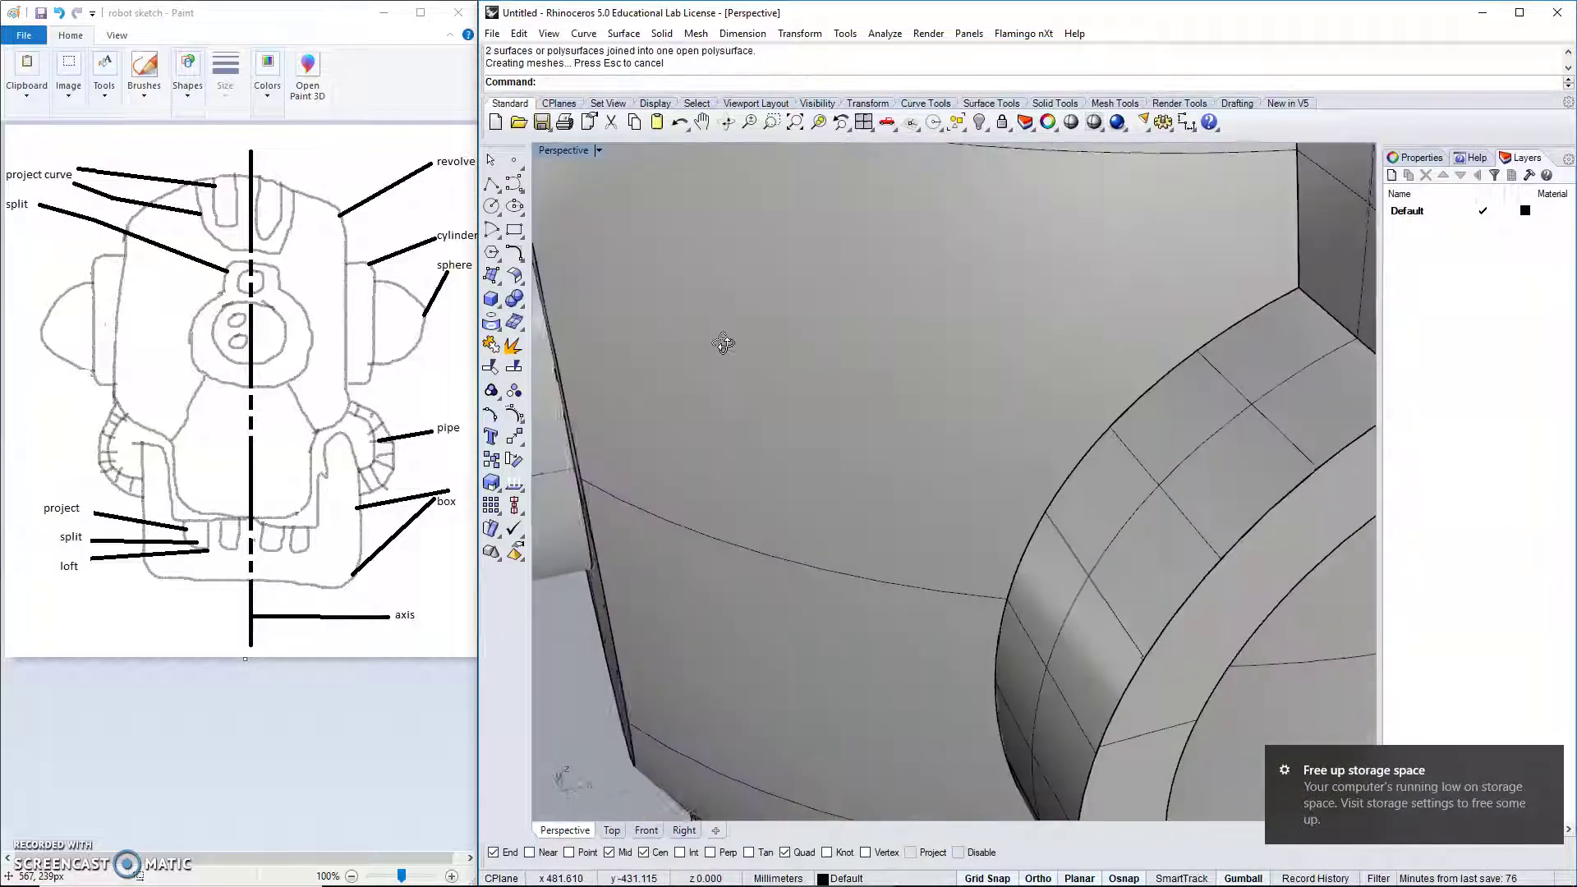
# Join the inner ring polysurface with the outer ring and its tab.
pyautogui.rightClick(1184, 401)
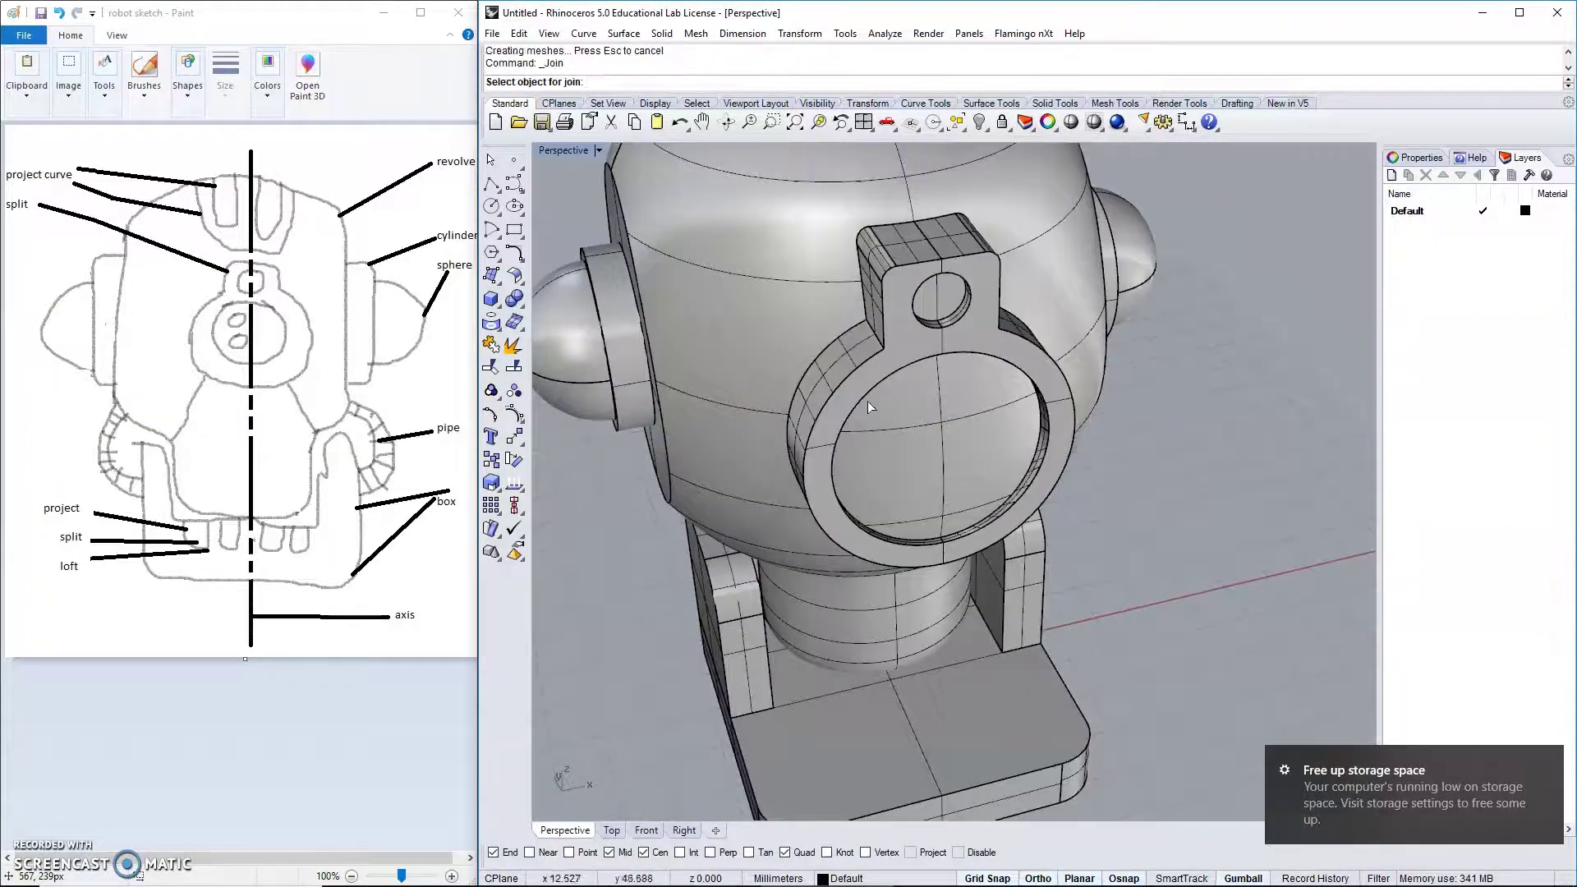
pyautogui.click(846, 425)
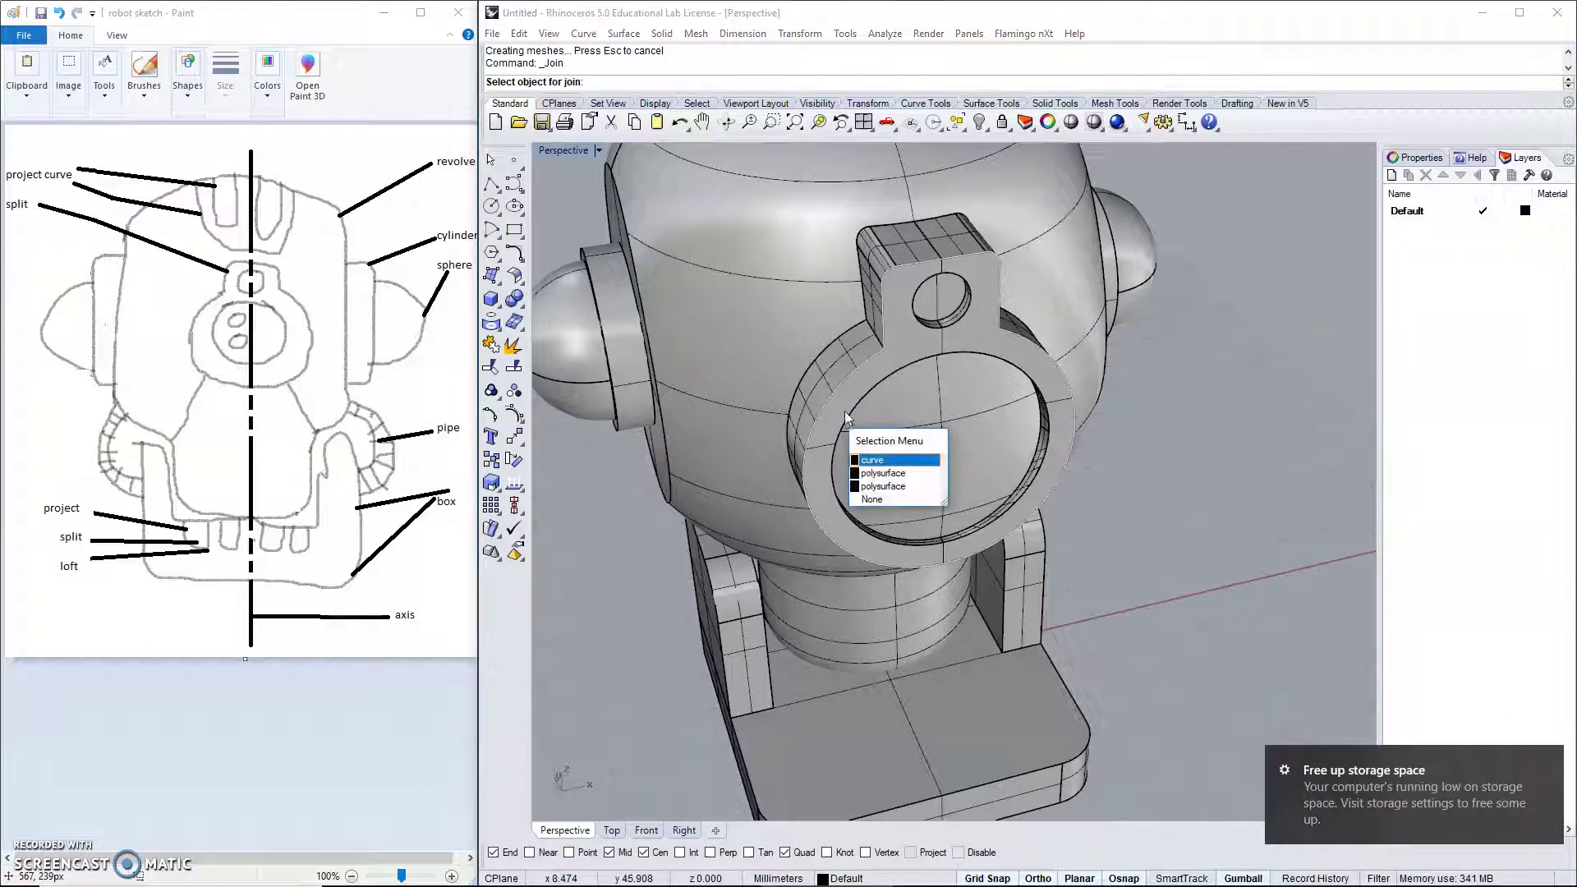
pyautogui.click(884, 489)
pyautogui.click(804, 421)
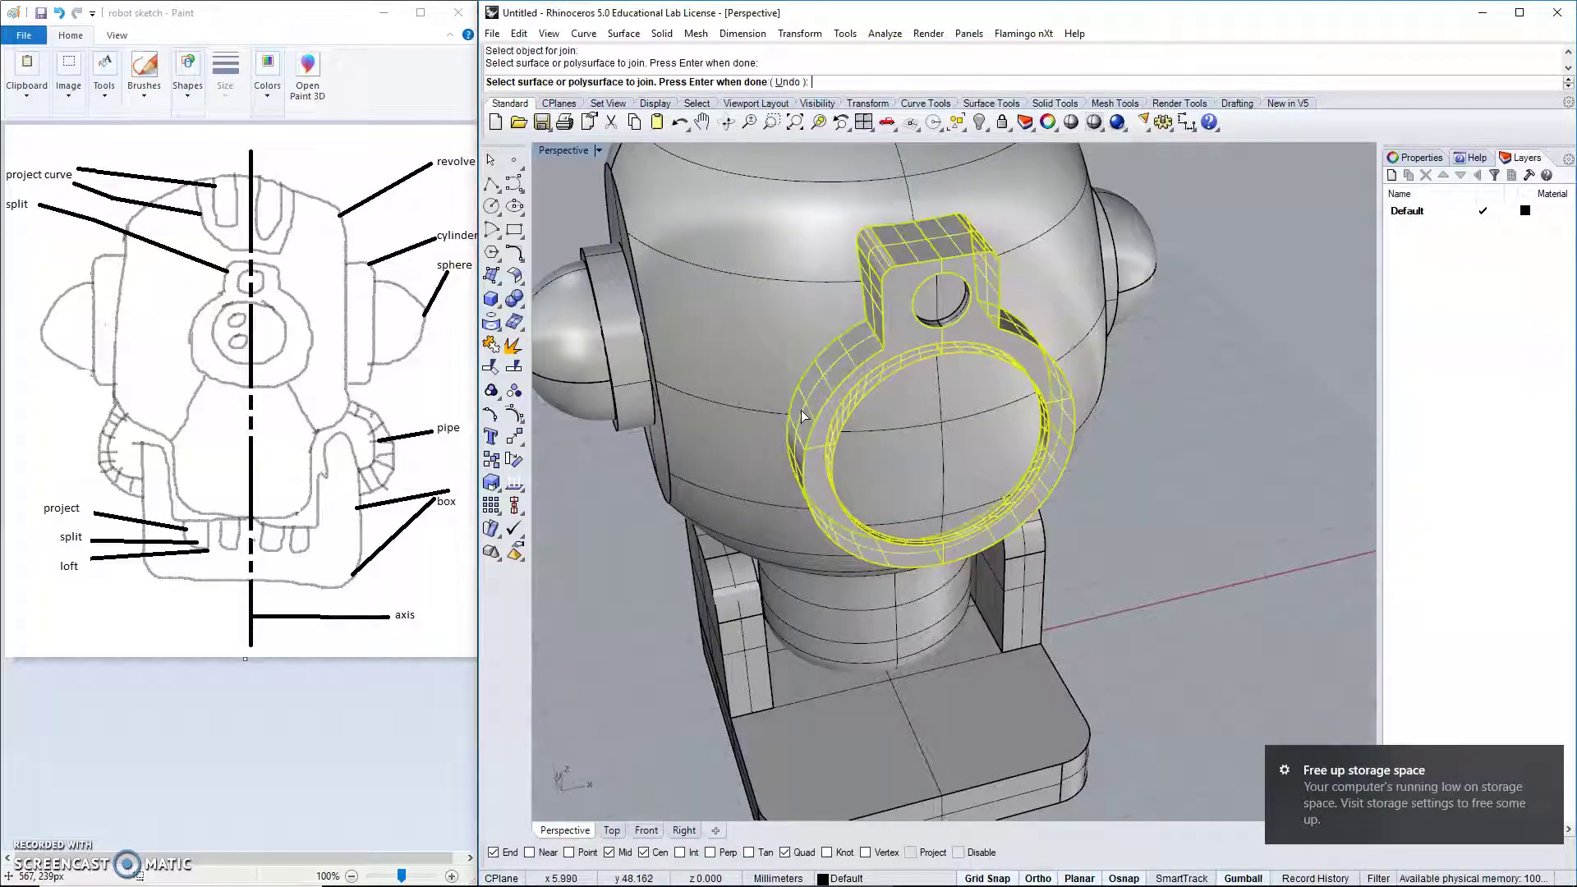
pyautogui.press('Return')
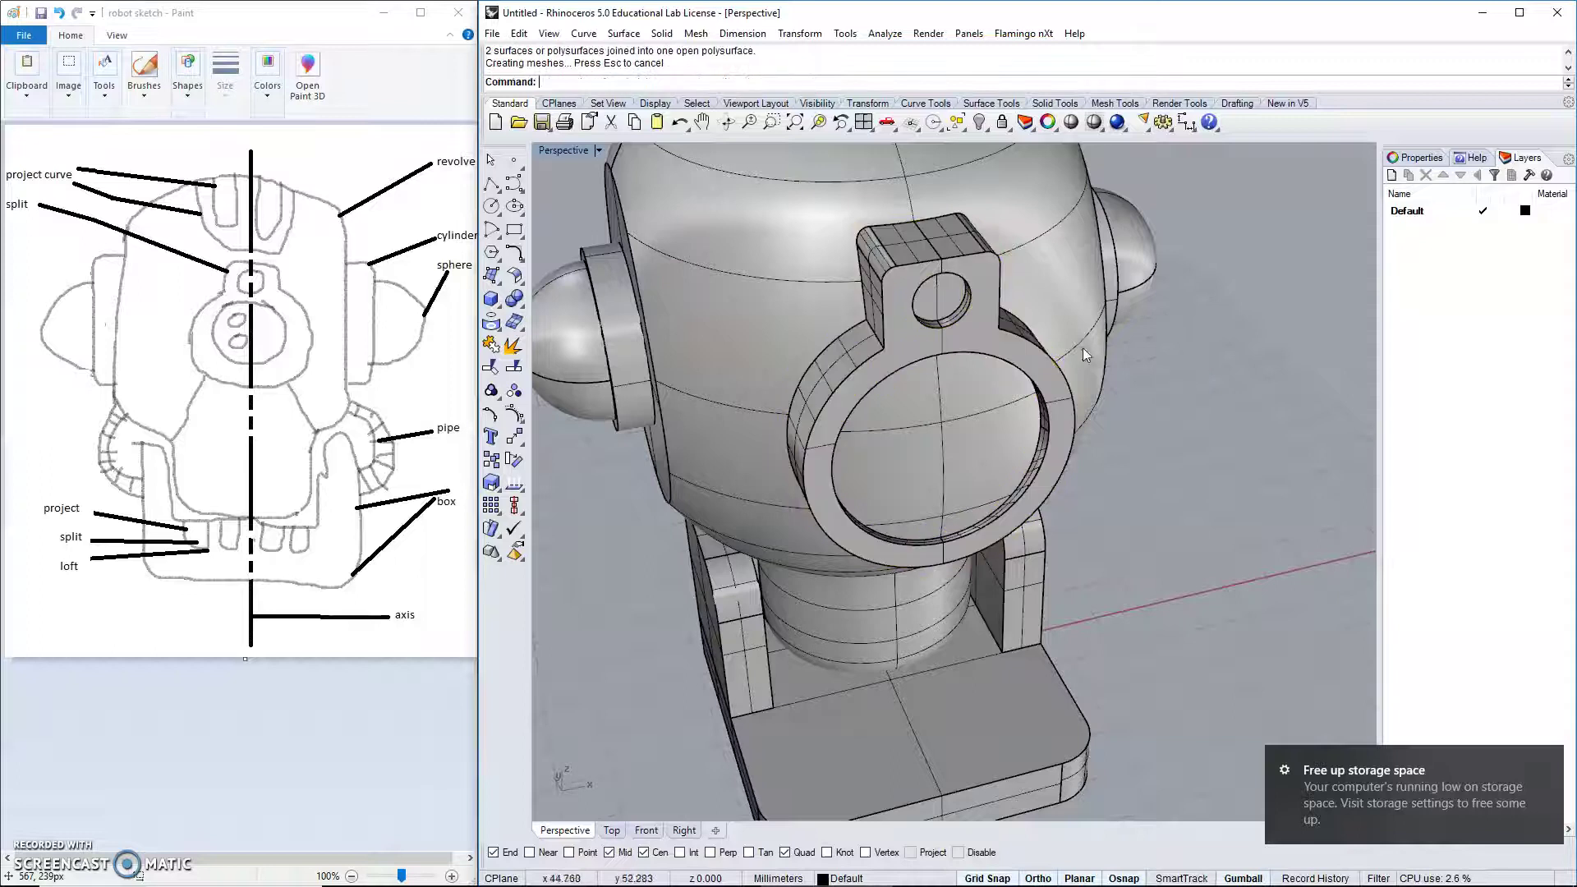
pyautogui.scroll(4, 1083, 348)
# Join the tab's hole surface into the rim polysurface.
pyautogui.press('Return')
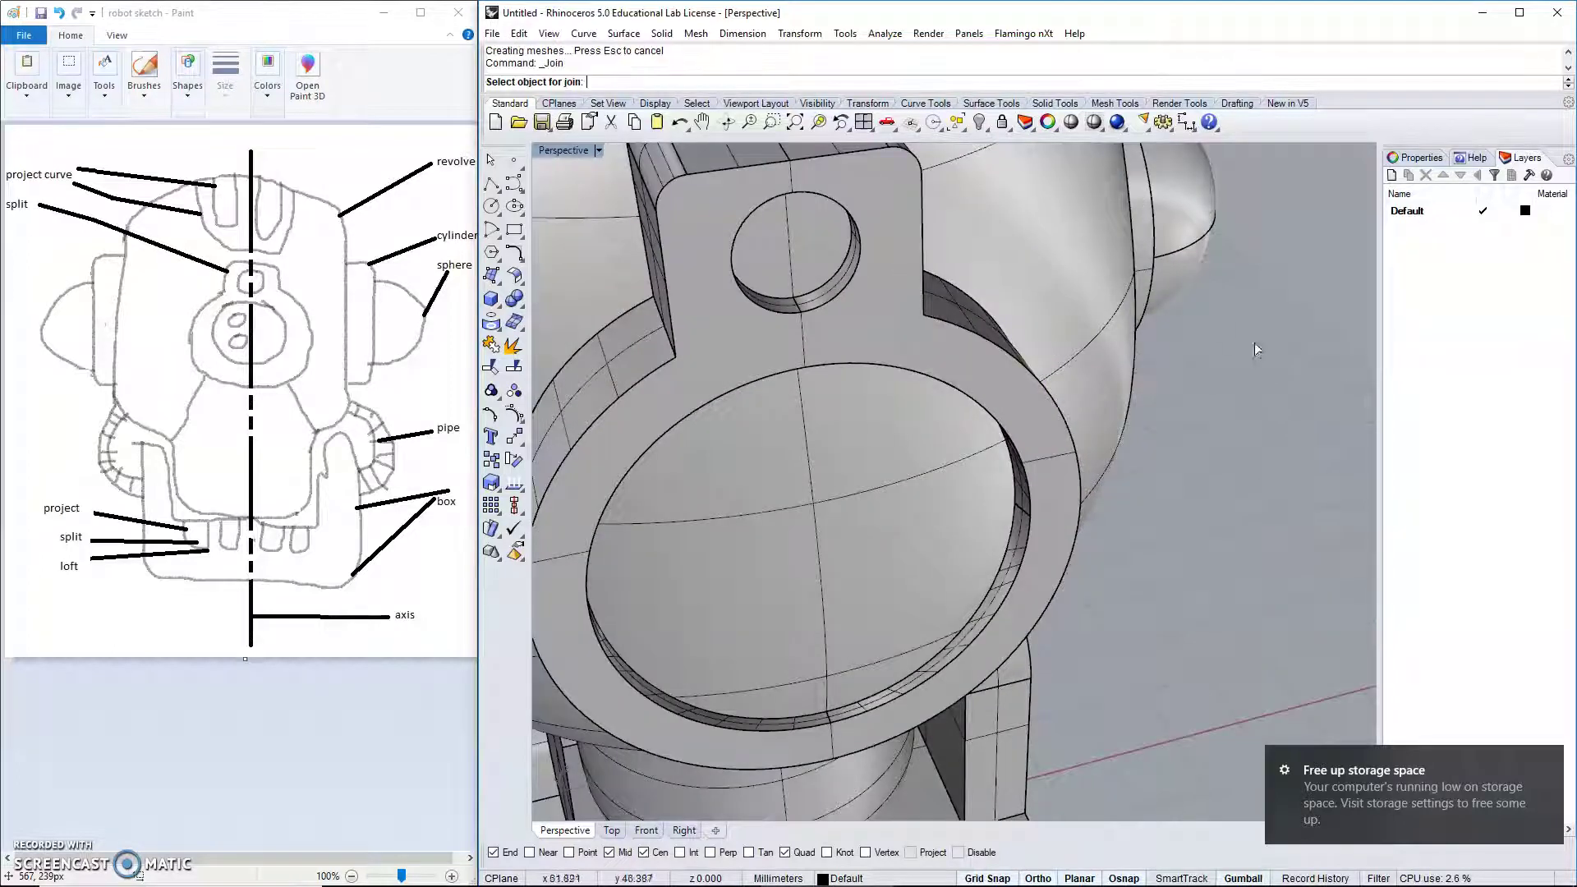
pyautogui.click(805, 304)
pyautogui.click(861, 313)
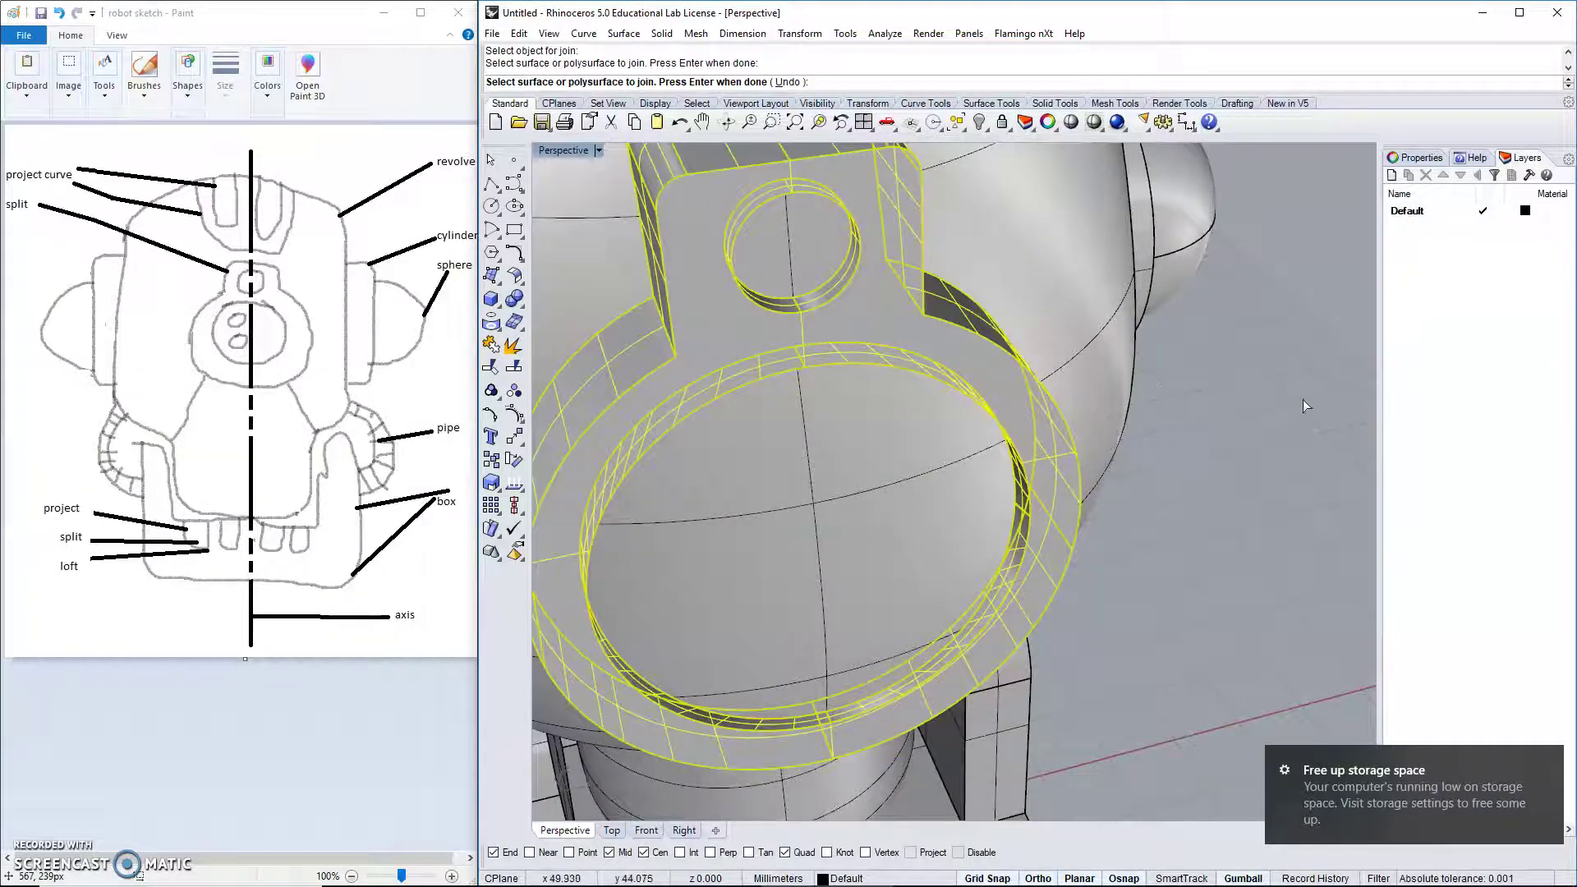
pyautogui.press('Return')
pyautogui.scroll(-5, 1229, 410)
pyautogui.moveTo(1227, 426); pyautogui.dragTo(887, 345, button='right')
pyautogui.scroll(2, 793, 238)
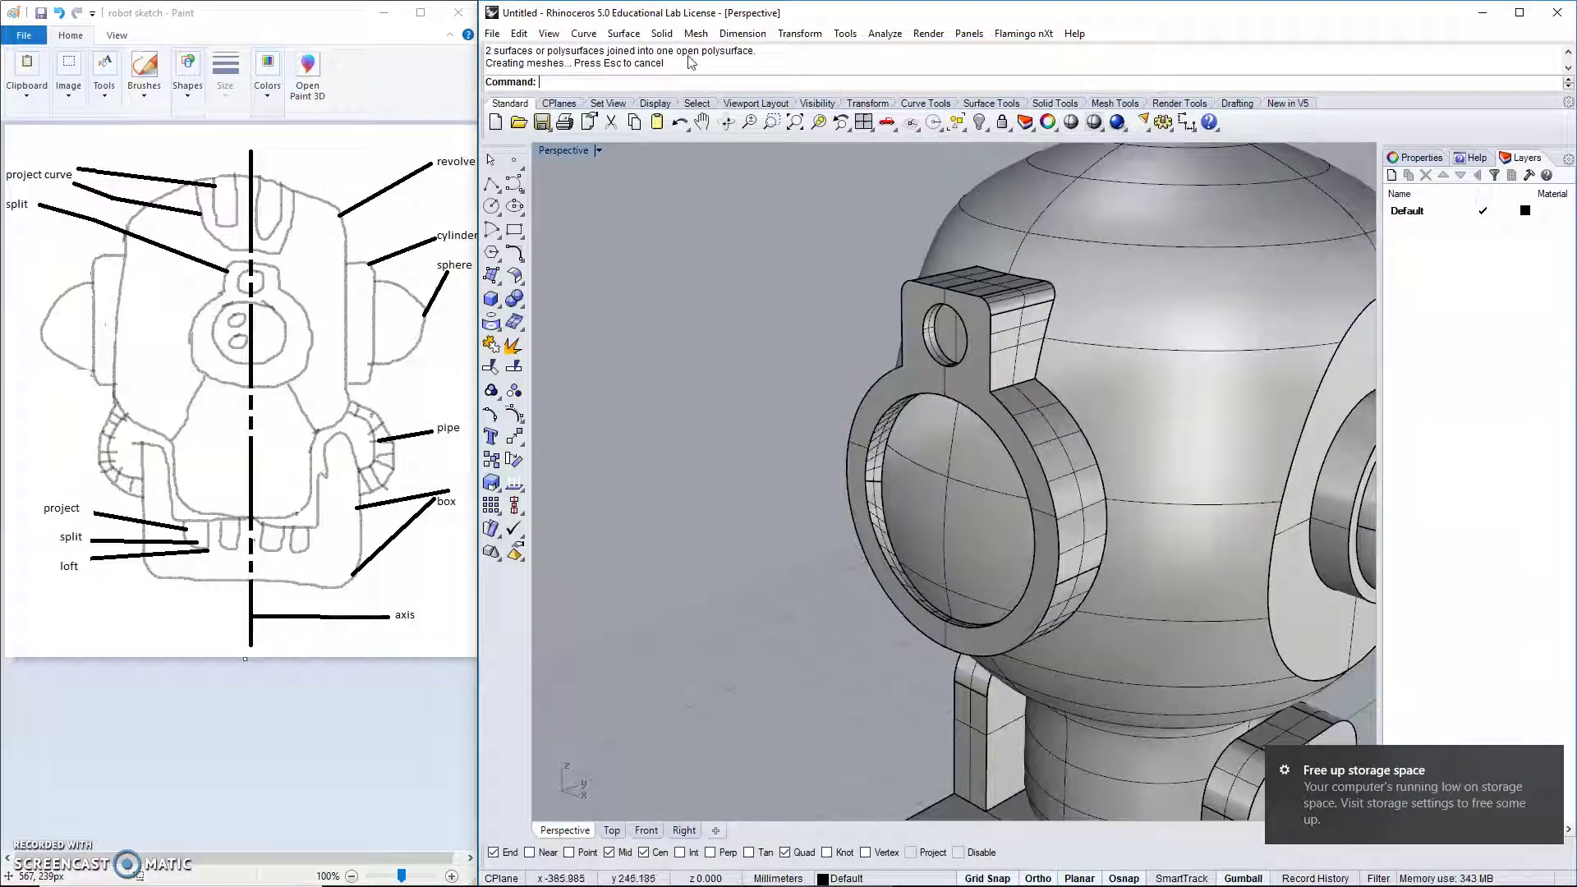
# Fillet the tab hole's front edge with a 0.5 radius using Fillet Edge.
pyautogui.click(656, 34)
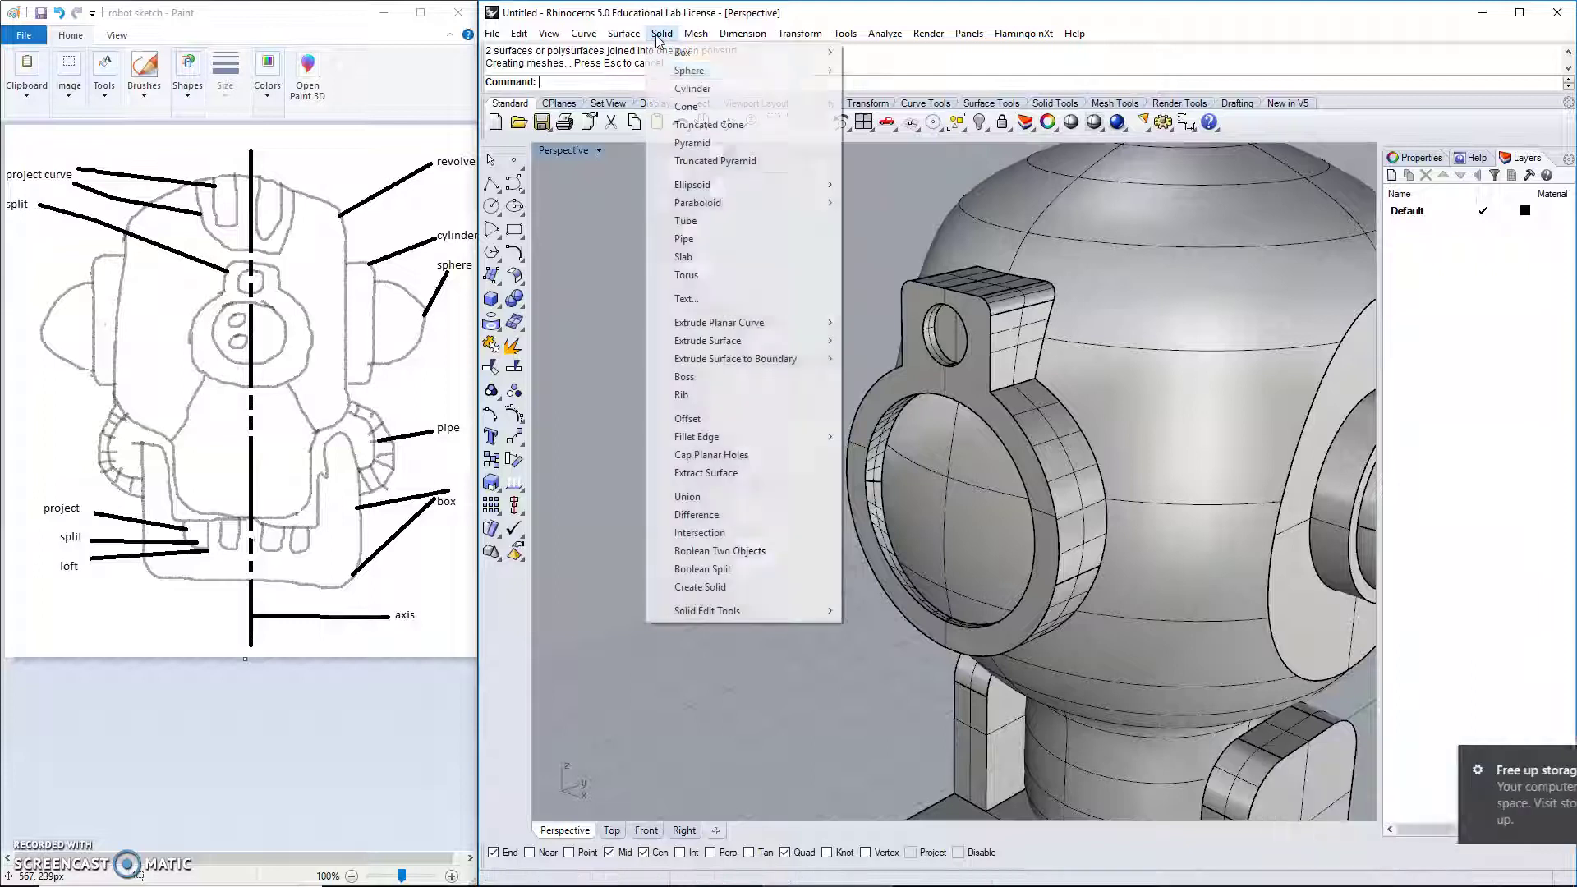
pyautogui.moveTo(728, 439)
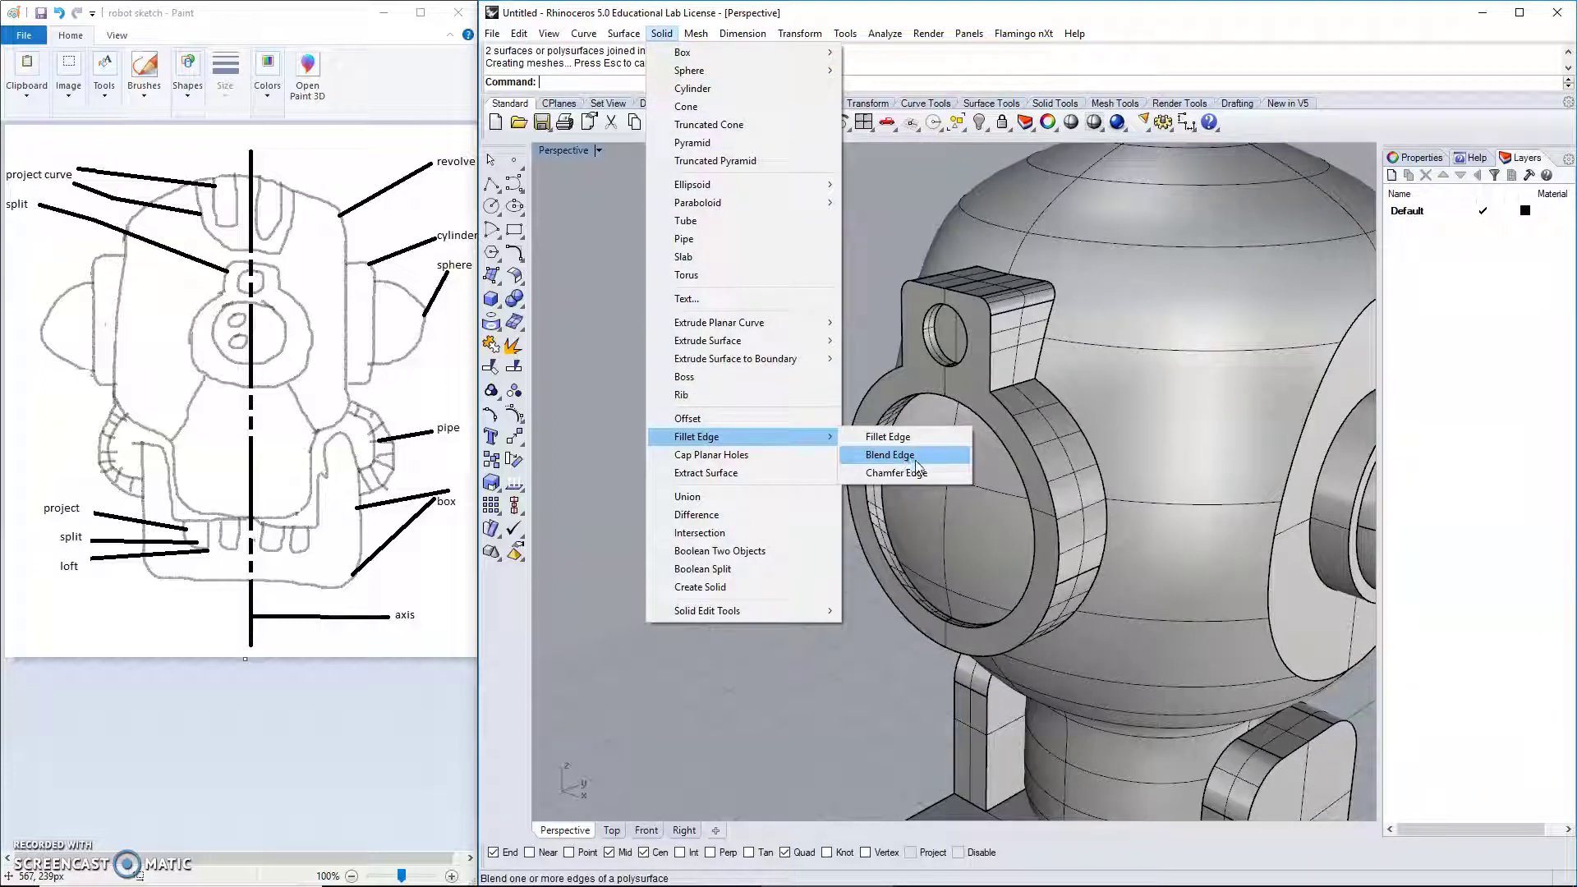
pyautogui.click(888, 437)
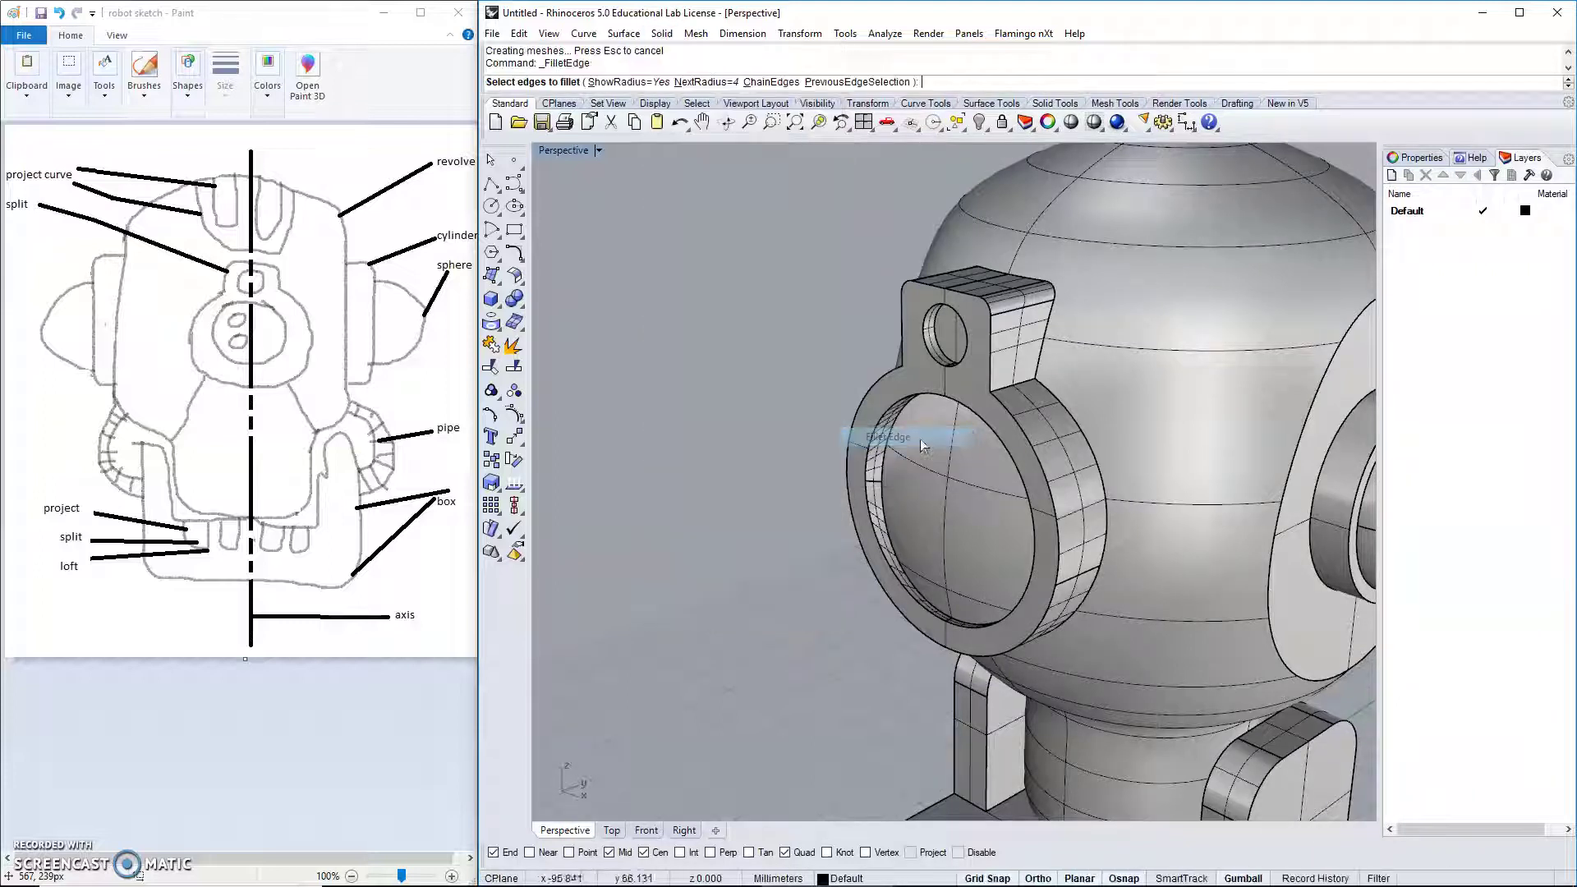
pyautogui.click(708, 82)
pyautogui.write('.5')
pyautogui.press('Return')
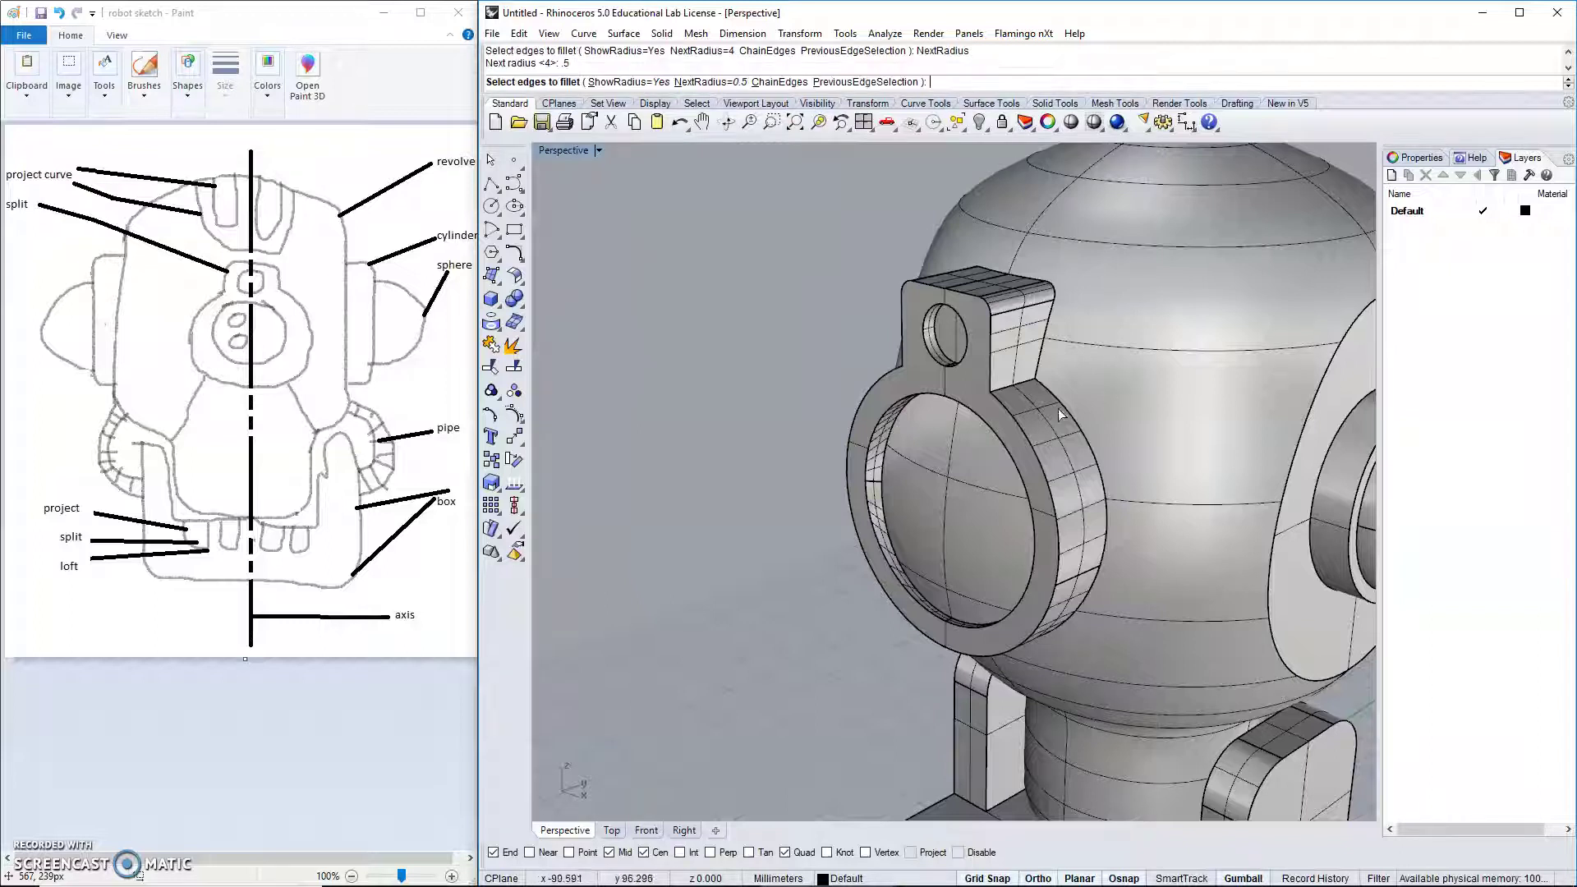
pyautogui.click(936, 358)
pyautogui.press('Return')
pyautogui.press('Return')
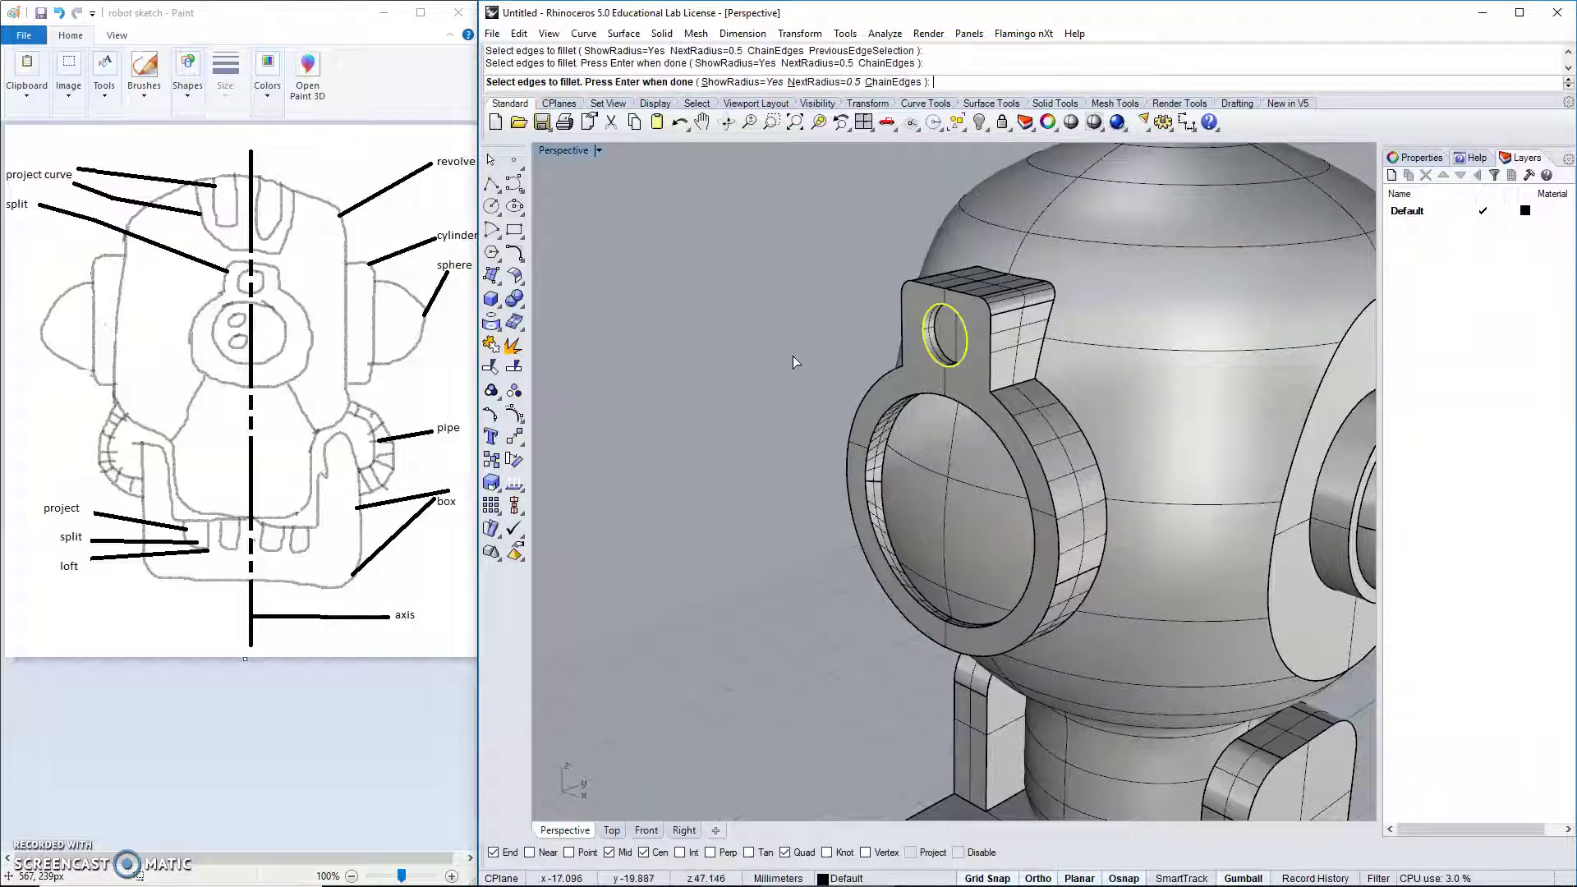
pyautogui.moveTo(794, 362); pyautogui.dragTo(871, 353, button='right')
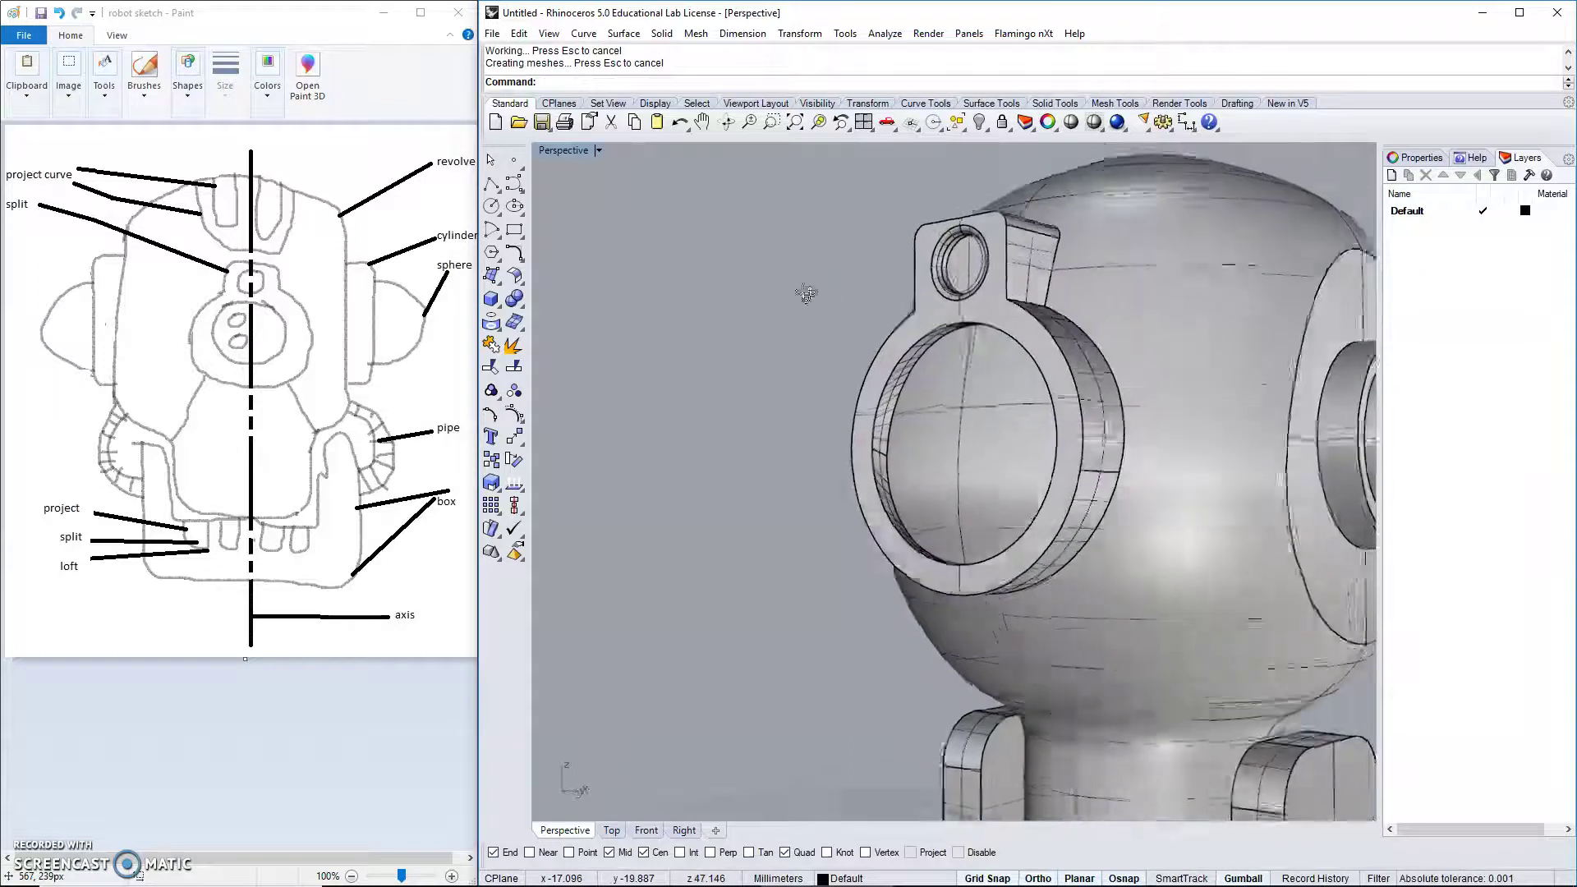
pyautogui.scroll(5, 1017, 342)
# Delete the leftover curve at the tab hole.
pyautogui.click(1019, 342)
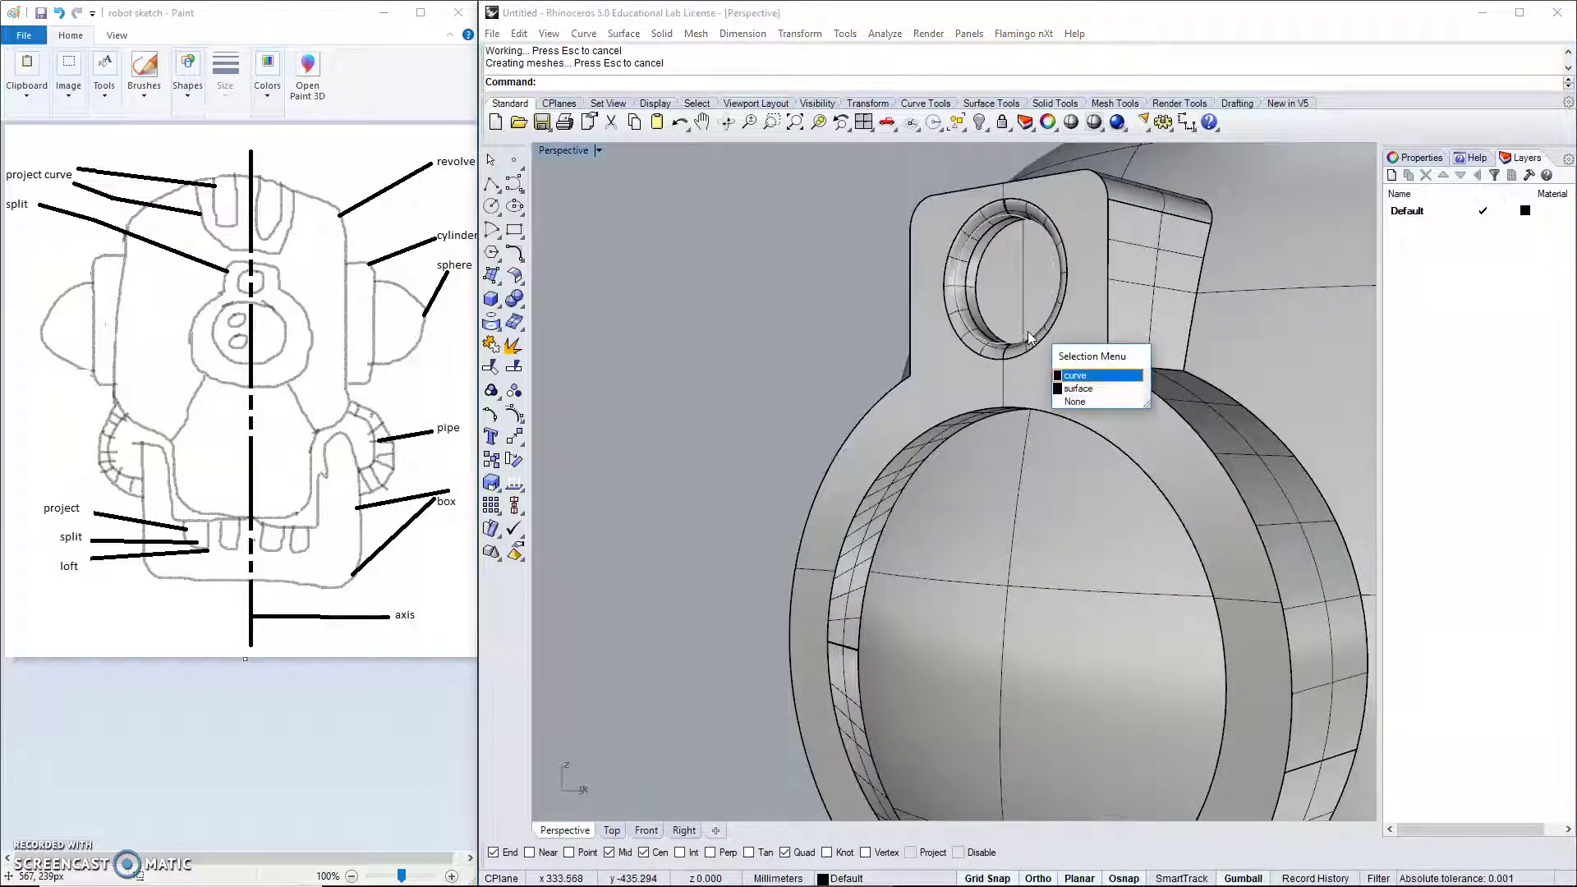
pyautogui.click(1092, 373)
pyautogui.press('Delete')
# Restart Fillet Edge with radius 0.125 and pick the ring's inner front edge.
pyautogui.rightClick(722, 365)
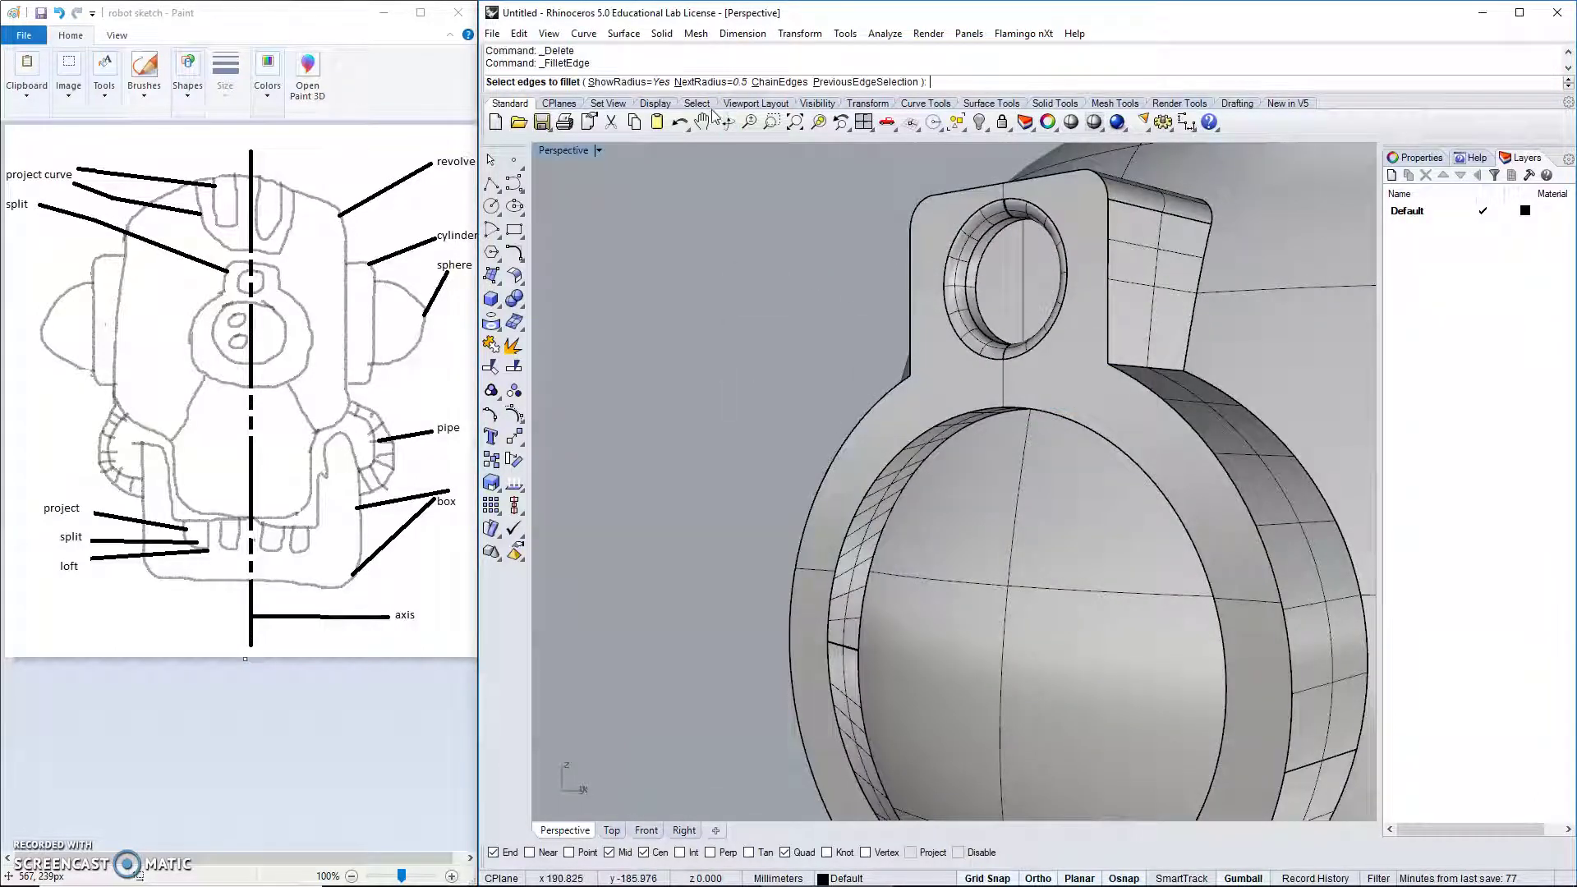
pyautogui.click(711, 83)
pyautogui.write('.125')
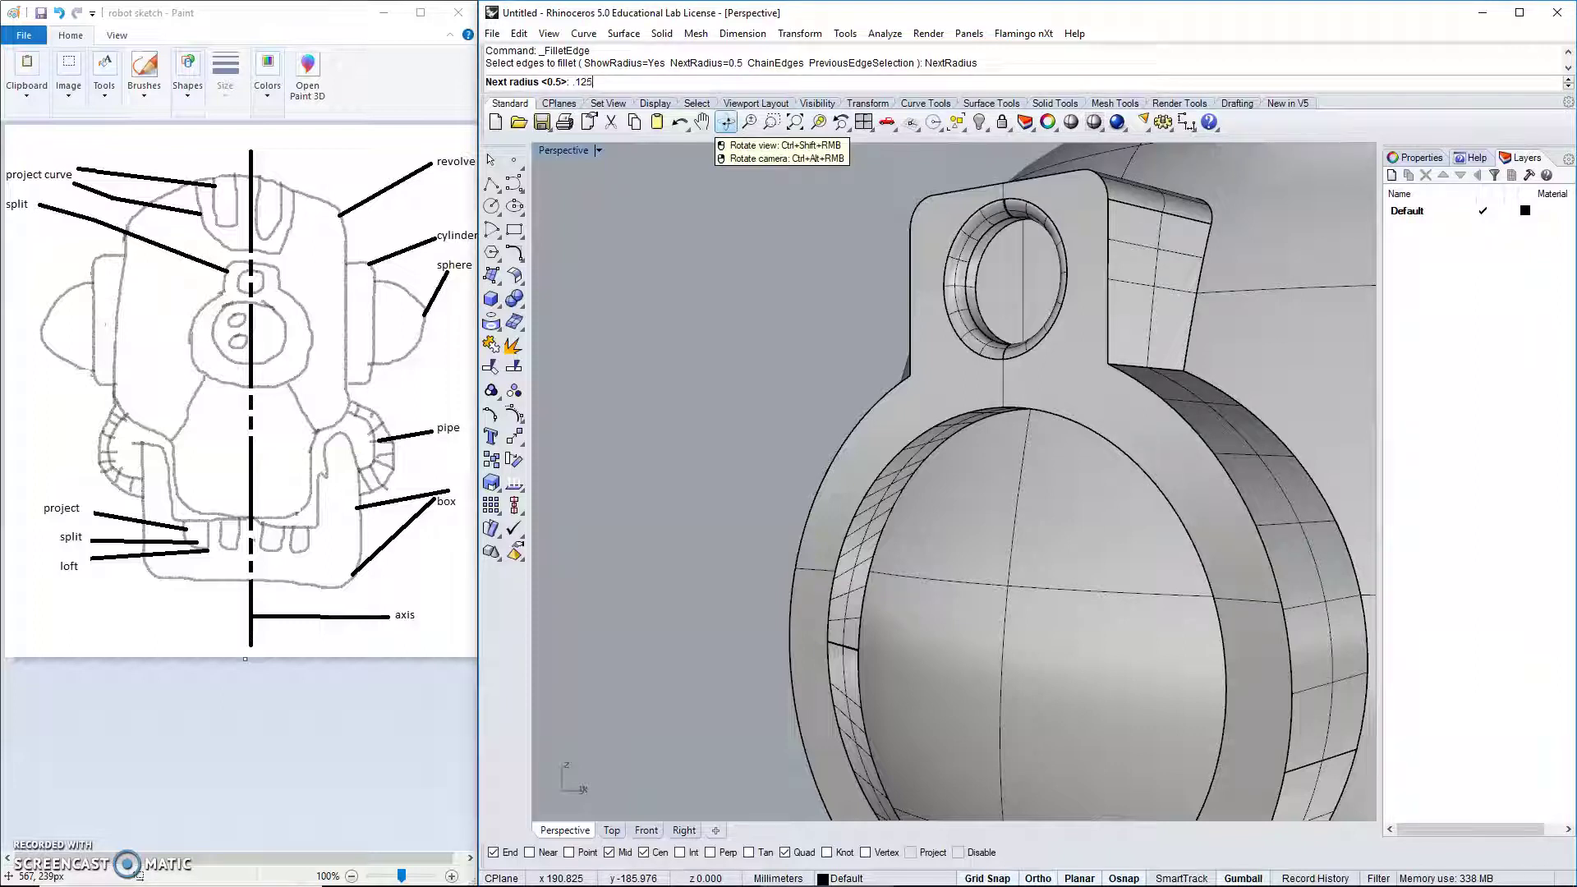
pyautogui.press('Return')
pyautogui.click(988, 416)
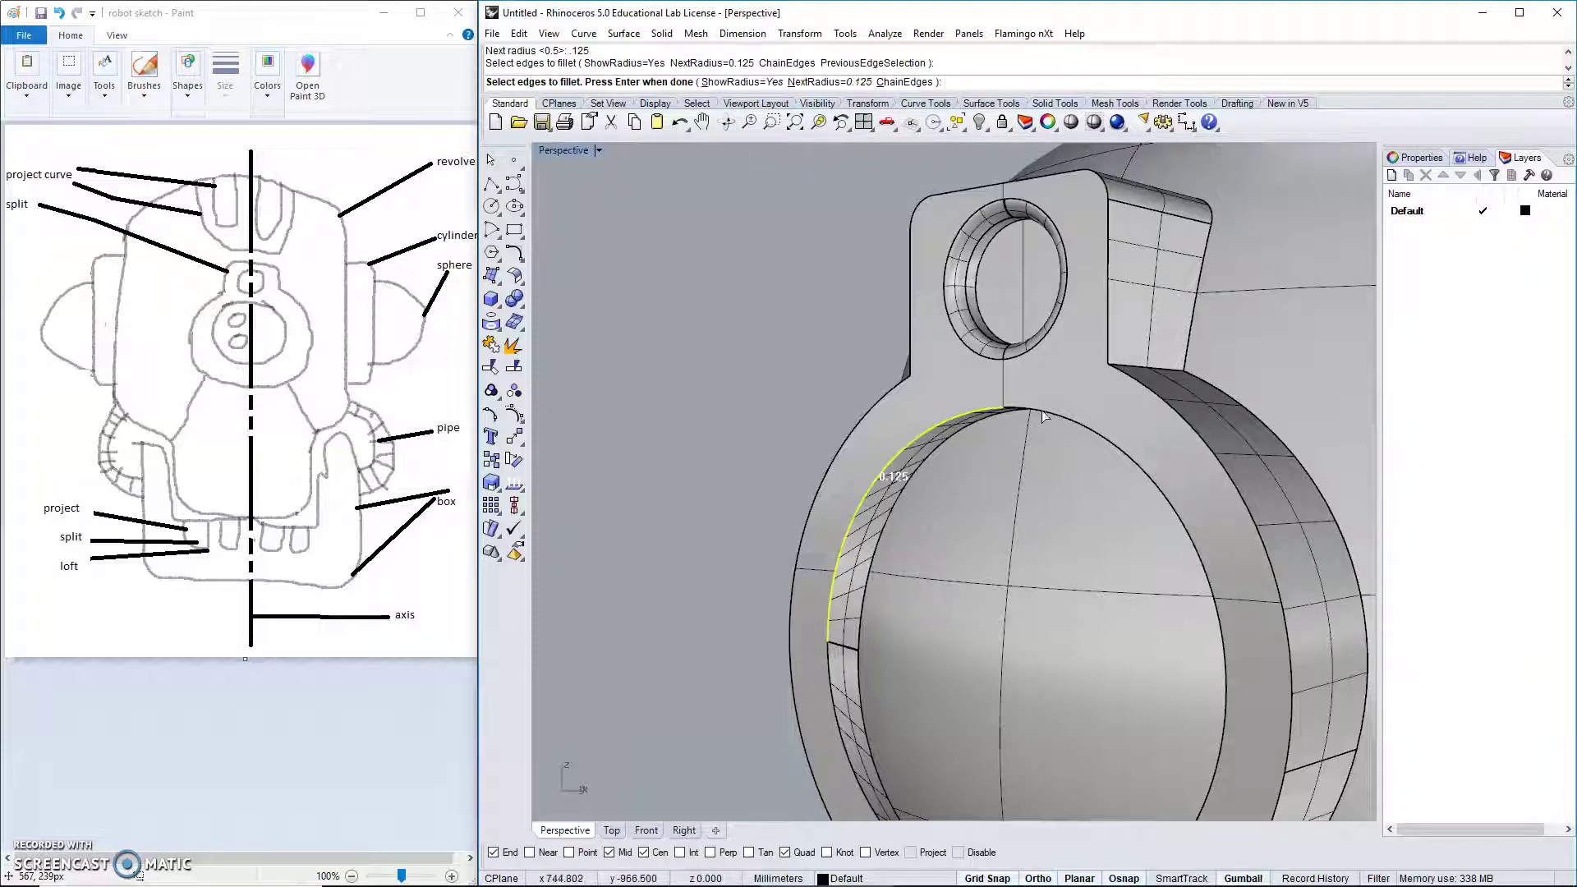